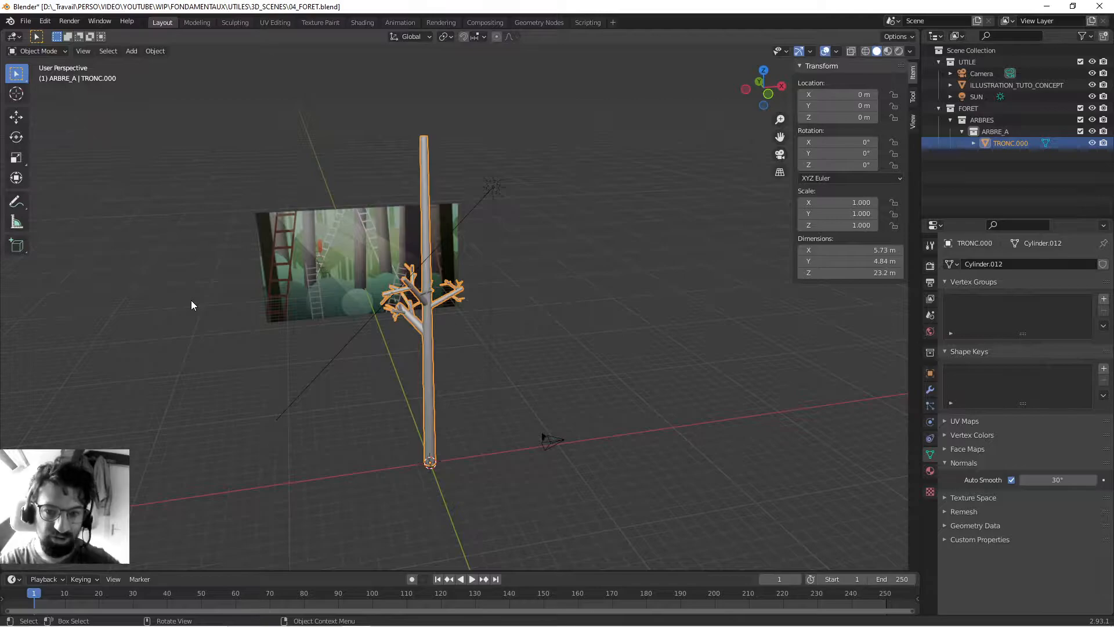
# - Preview the tree scene in rendered shading from several angles
pyautogui.moveTo(306, 286)
pyautogui.mouseDown(button='middle')
pyautogui.moveTo(278, 296)
pyautogui.moveTo(302, 279)
pyautogui.mouseUp(button='middle')
pyautogui.click(898, 51)
pyautogui.moveTo(458, 248)
pyautogui.mouseDown(button='middle')
pyautogui.moveTo(445, 253)
pyautogui.moveTo(630, 237)
pyautogui.moveTo(412, 239)
pyautogui.moveTo(419, 217)
pyautogui.moveTo(414, 230)
pyautogui.mouseUp(button='middle')
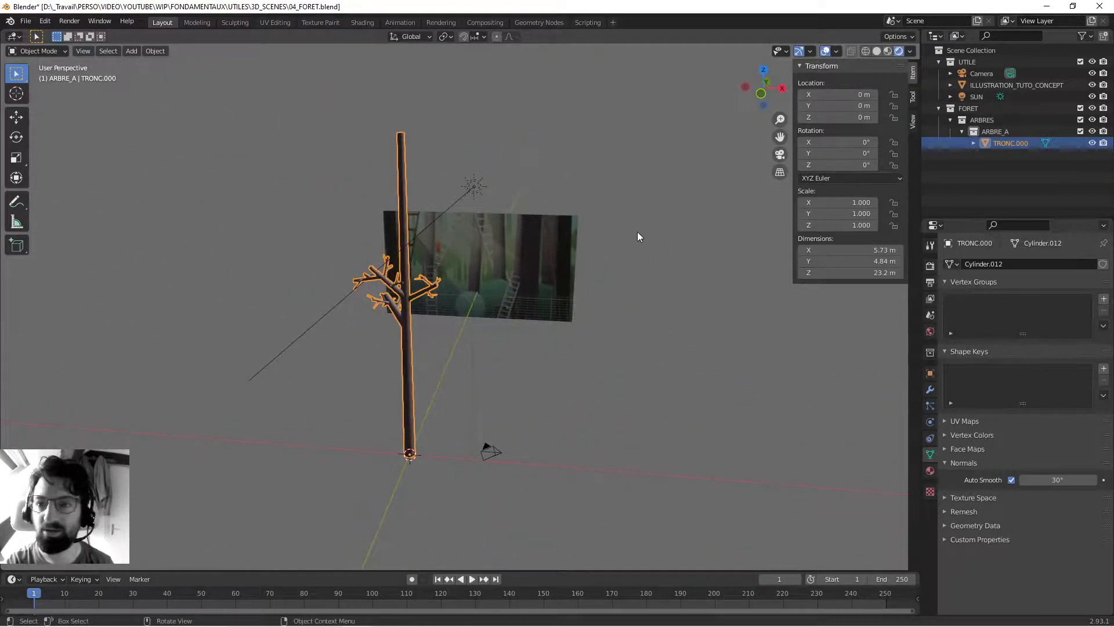
pyautogui.keyDown('shift'); pyautogui.moveTo(634, 244); pyautogui.dragTo(384, 197, button='middle'); pyautogui.keyUp('shift')
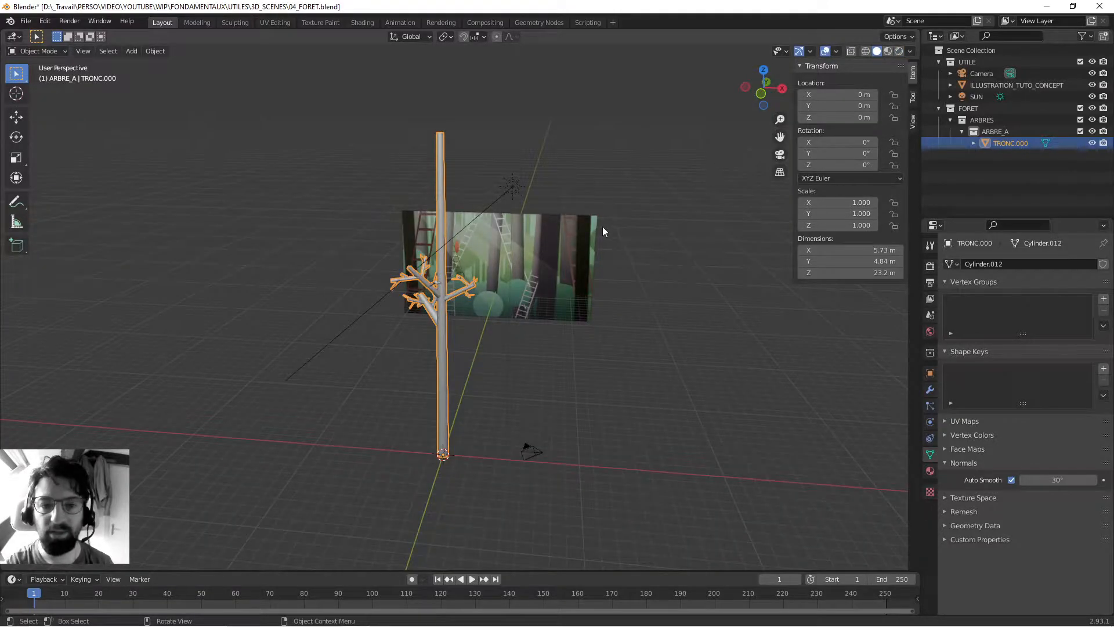
# - Raise the concept illustration plane along Z to about 9.1 m, working from the front view
pyautogui.click(558, 241)
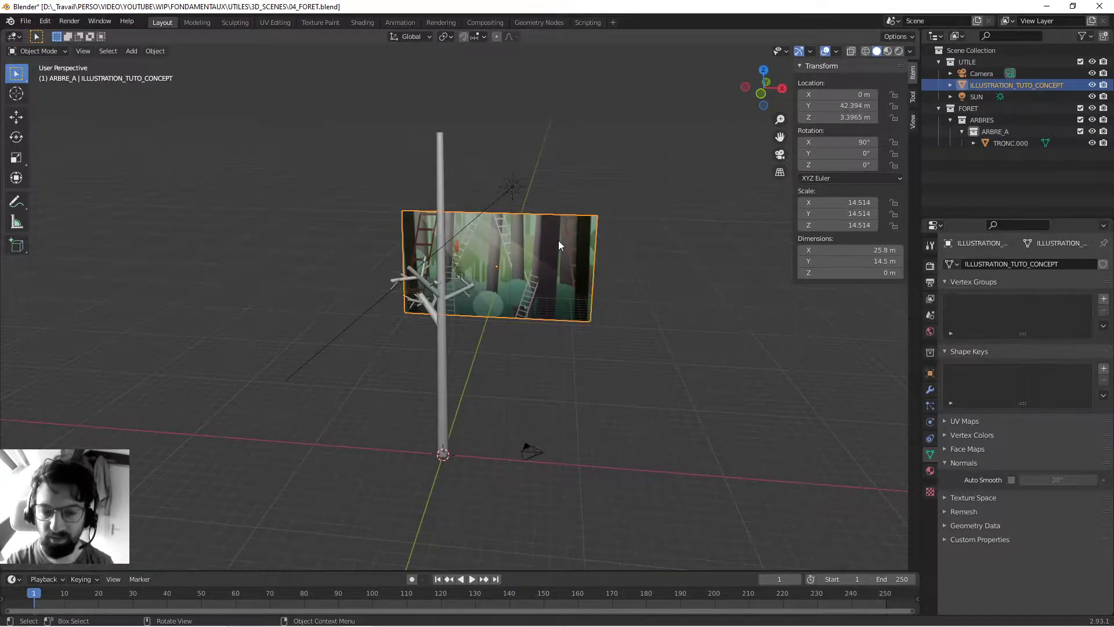
pyautogui.press('KP_1')
pyautogui.press('g')
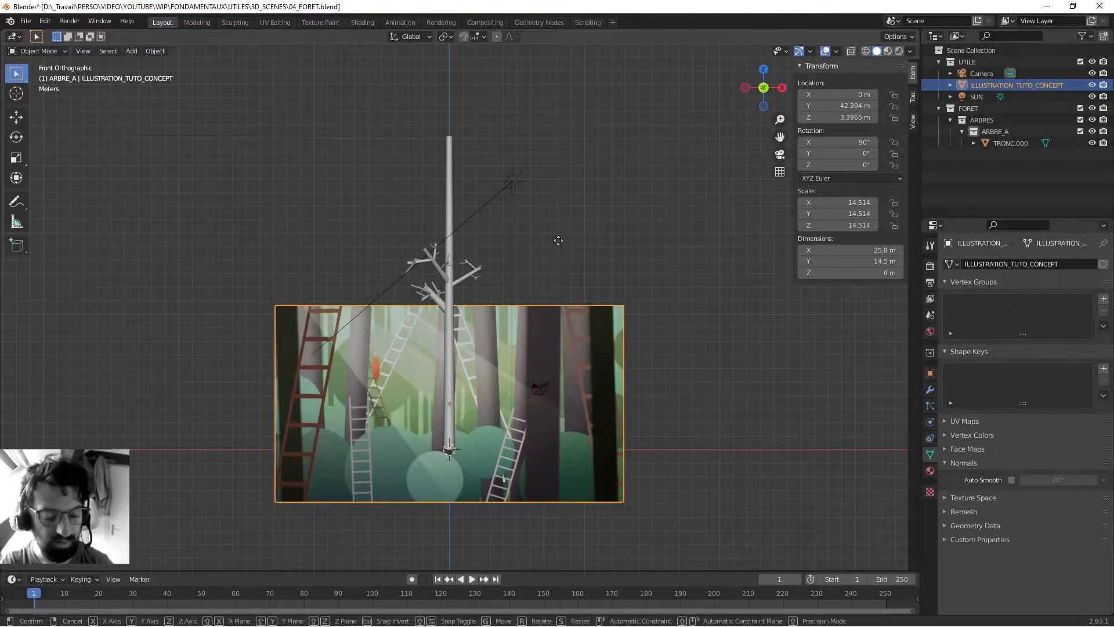
pyautogui.press('z')
pyautogui.click(554, 162)
pyautogui.moveTo(561, 241); pyautogui.dragTo(573, 210, button='middle')
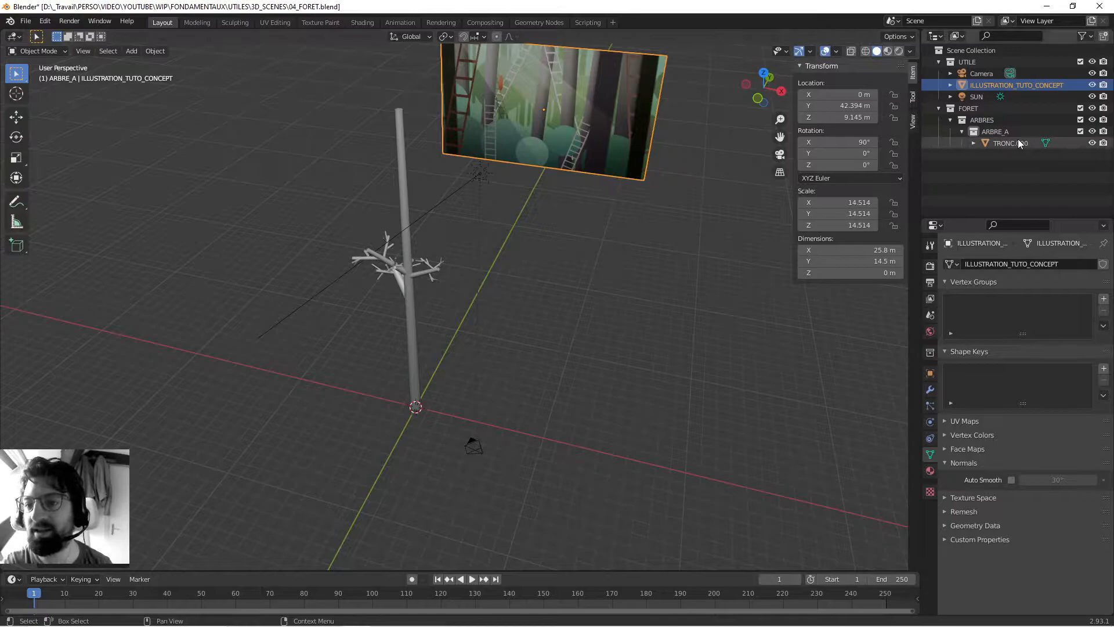
pyautogui.moveTo(474, 210); pyautogui.dragTo(494, 198, button='middle')
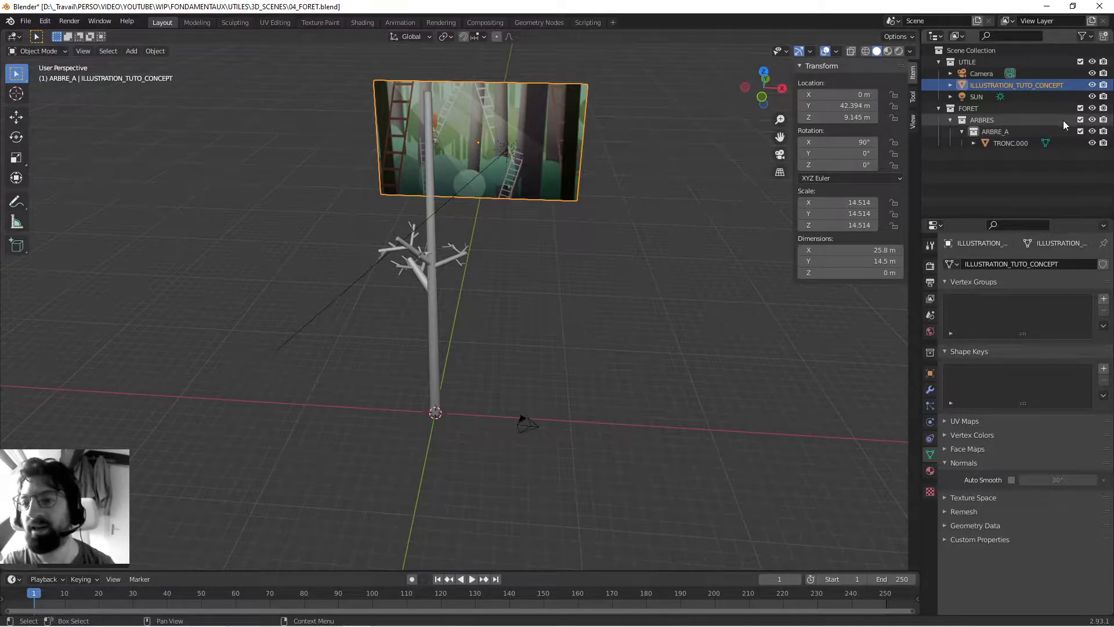
# - Collapse the ARBRES collection and exclude it from the view layer
pyautogui.click(996, 135)
pyautogui.click(951, 120)
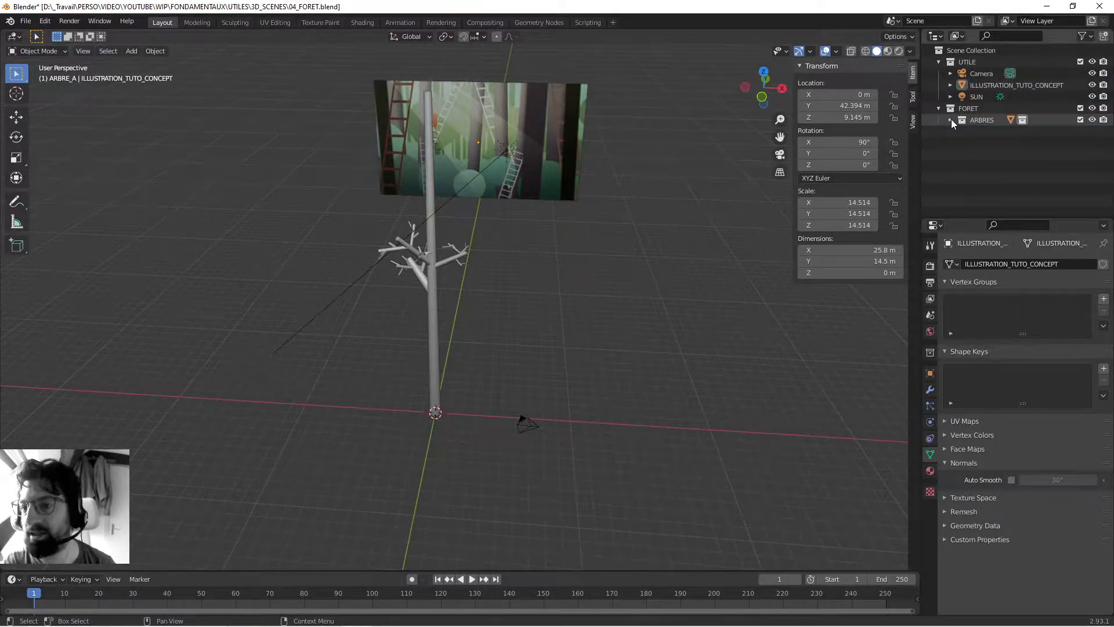
pyautogui.click(950, 120)
pyautogui.click(950, 119)
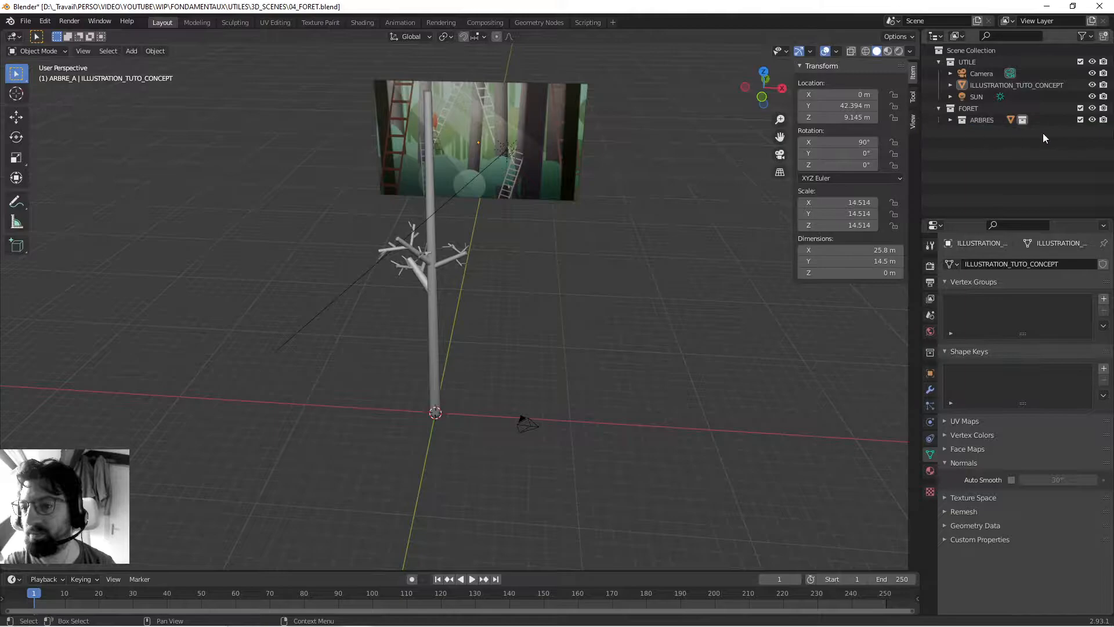
pyautogui.click(1080, 120)
# - Create a new collection inside FORET and name it ECHELLES
pyautogui.click(971, 108)
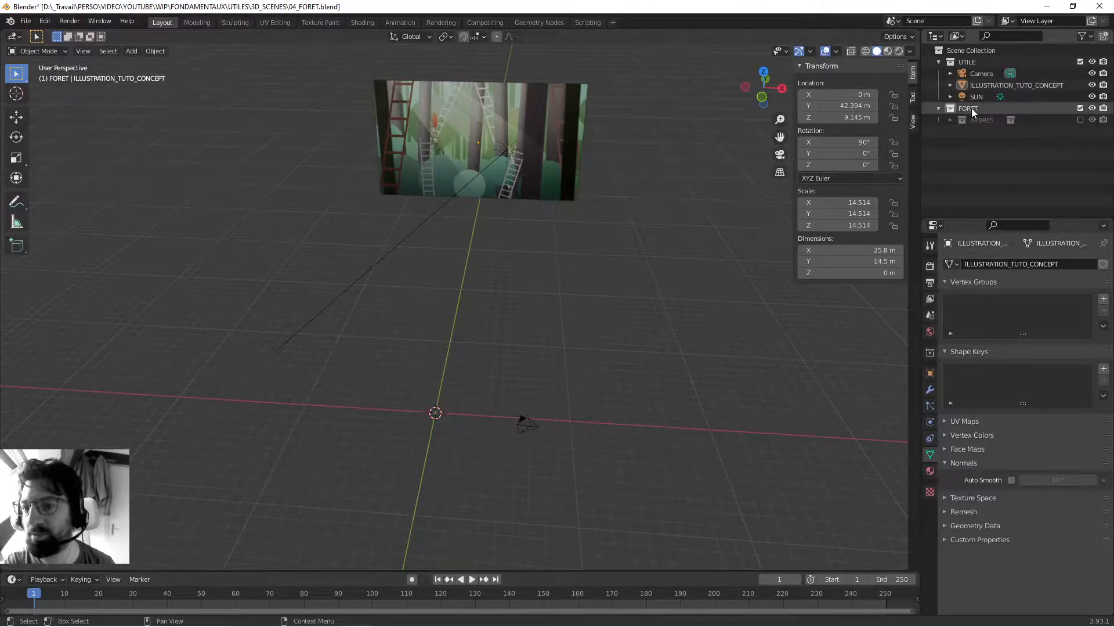
pyautogui.rightClick(972, 108)
pyautogui.click(976, 123)
pyautogui.doubleClick(981, 133)
pyautogui.write('ECHELLES')
pyautogui.press('Return')
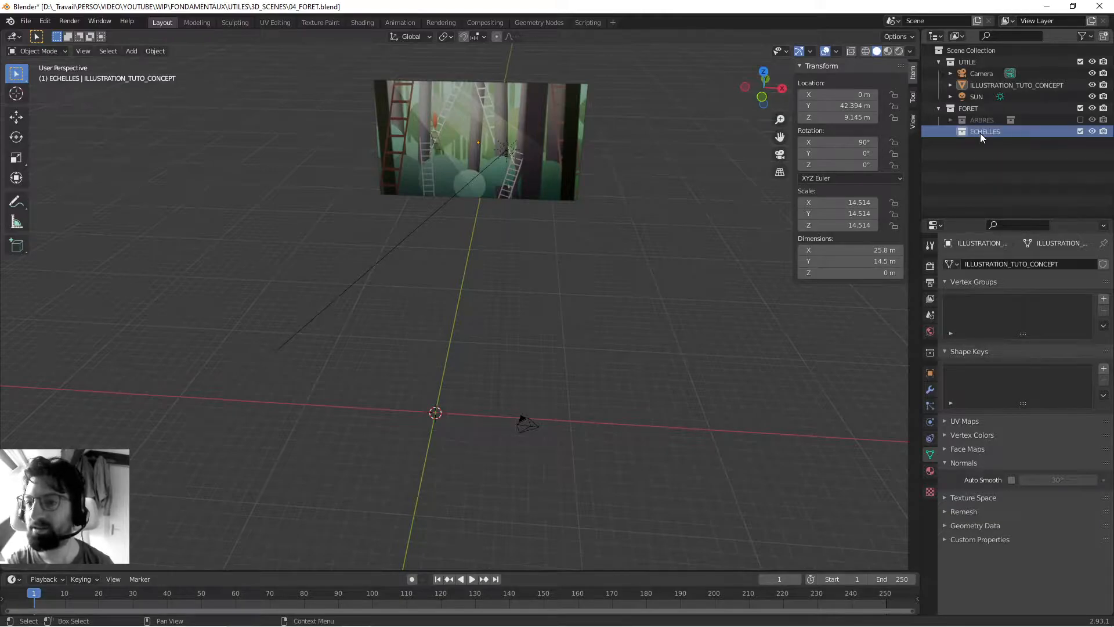
# - Add a cube at the origin and scale it into a vertical post about 0.465 m thick and 14 m tall
pyautogui.moveTo(593, 253); pyautogui.dragTo(400, 258, button='middle')
pyautogui.scroll(4, 440, 304)
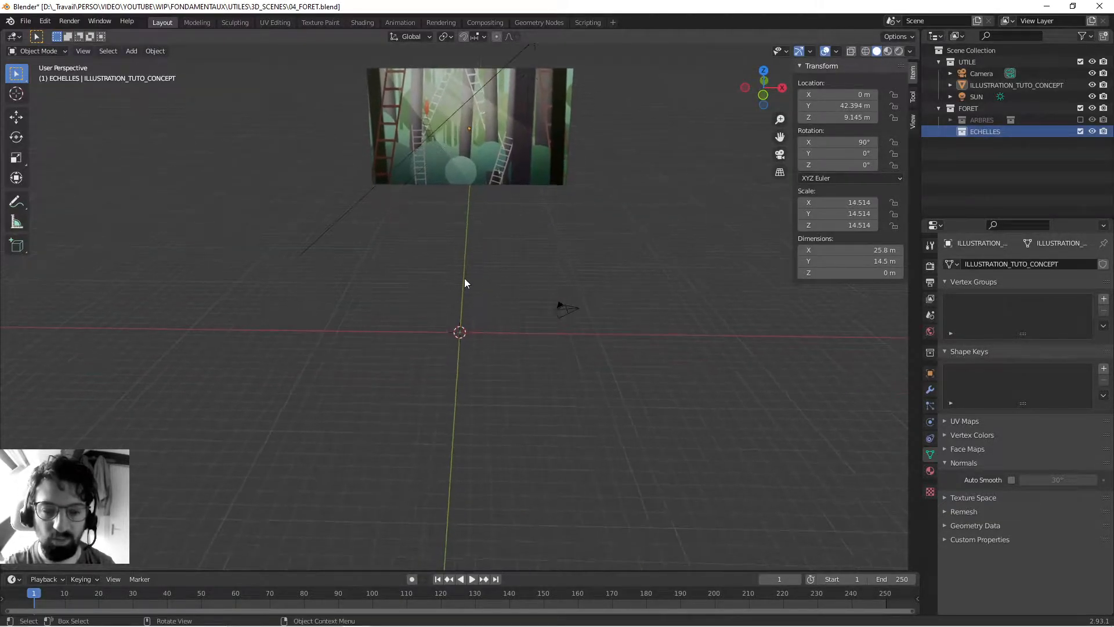
pyautogui.hotkey('shift', 'a')
pyautogui.moveTo(494, 326)
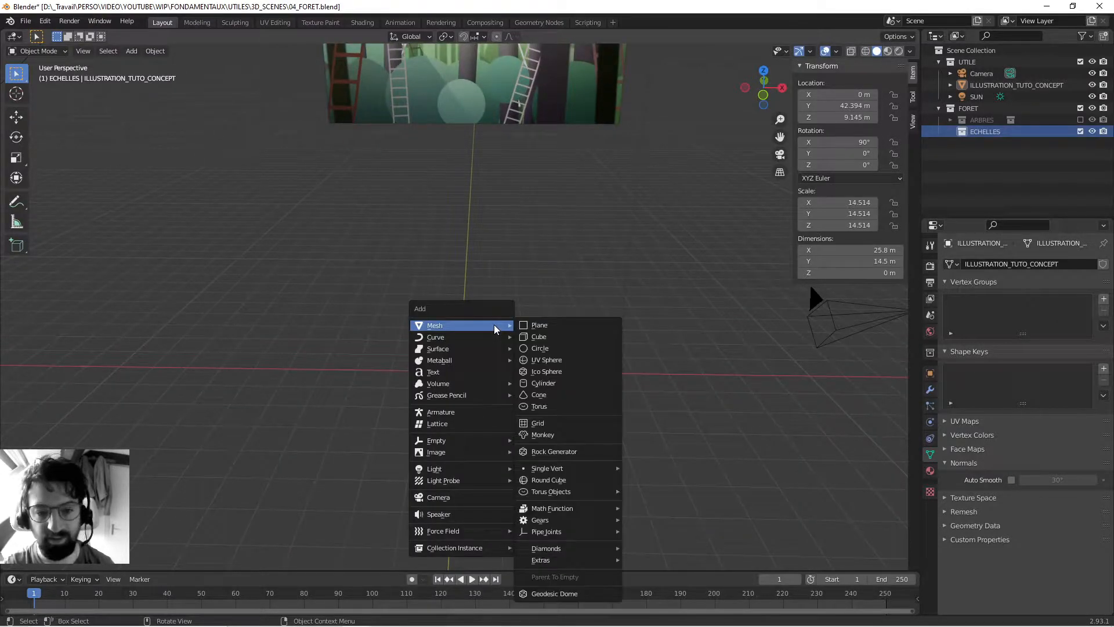
pyautogui.click(557, 338)
pyautogui.moveTo(501, 353); pyautogui.dragTo(614, 319, button='middle')
pyautogui.press('s')
pyautogui.hotkey('shift', 'z')
pyautogui.click(492, 365)
pyautogui.press('s')
pyautogui.press('z')
pyautogui.click(735, 227)
# - Move the post along X to about 1.12 m
pyautogui.moveTo(627, 301); pyautogui.dragTo(496, 347, button='middle')
pyautogui.press('g')
pyautogui.press('x')
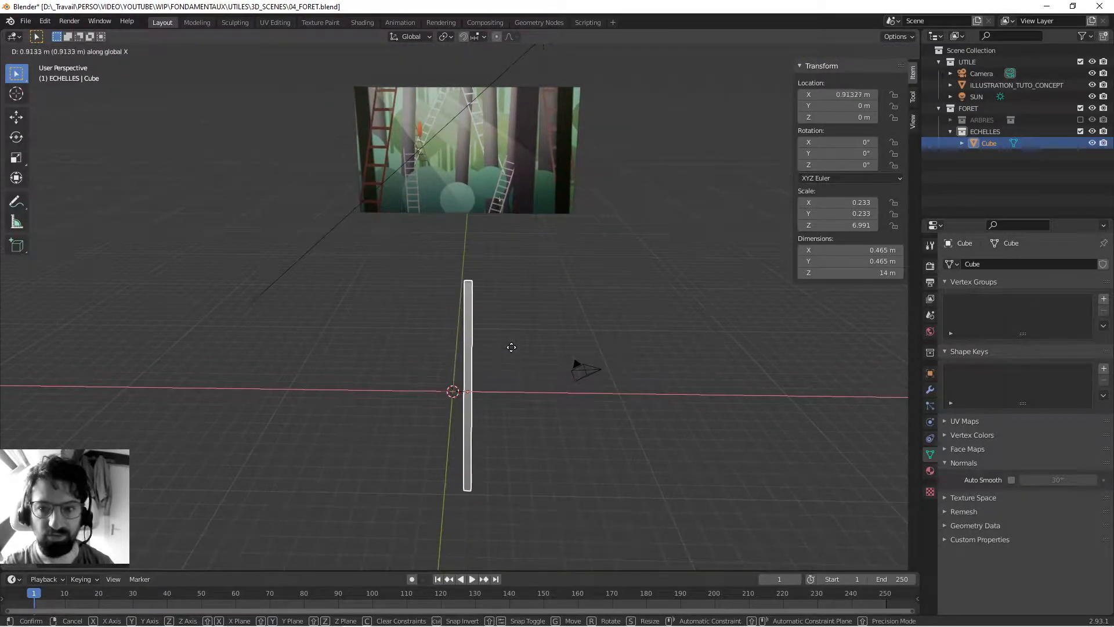
pyautogui.click(513, 347)
# - Duplicate the post in place and set the copy's X location to -1.1239 m to mirror it
pyautogui.hotkey('shift', 'd')
pyautogui.rightClick(512, 352)
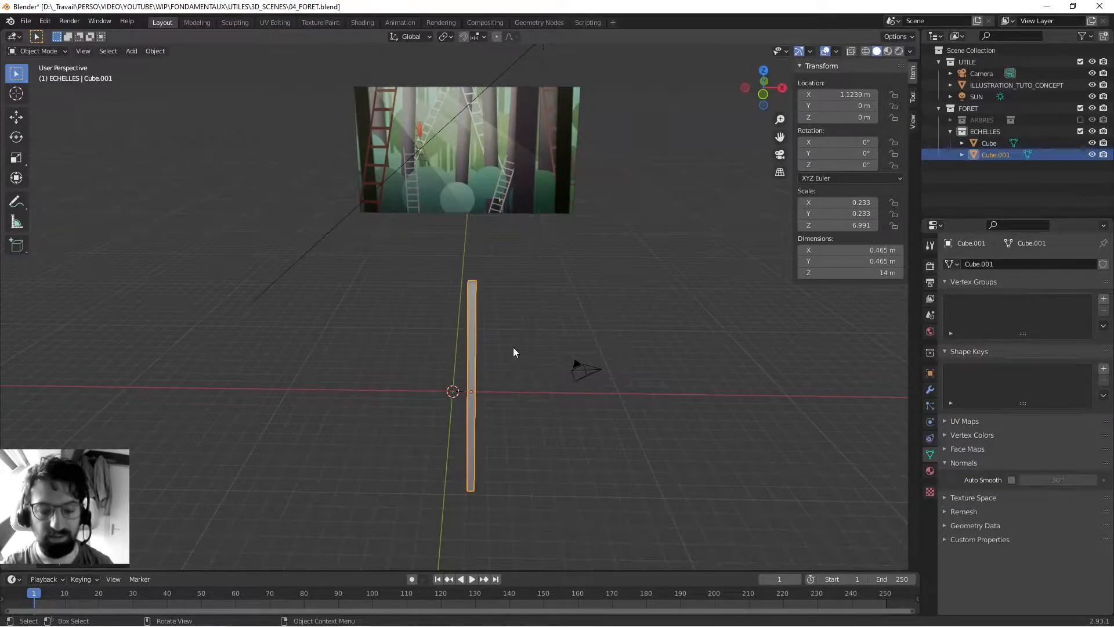
pyautogui.click(838, 94)
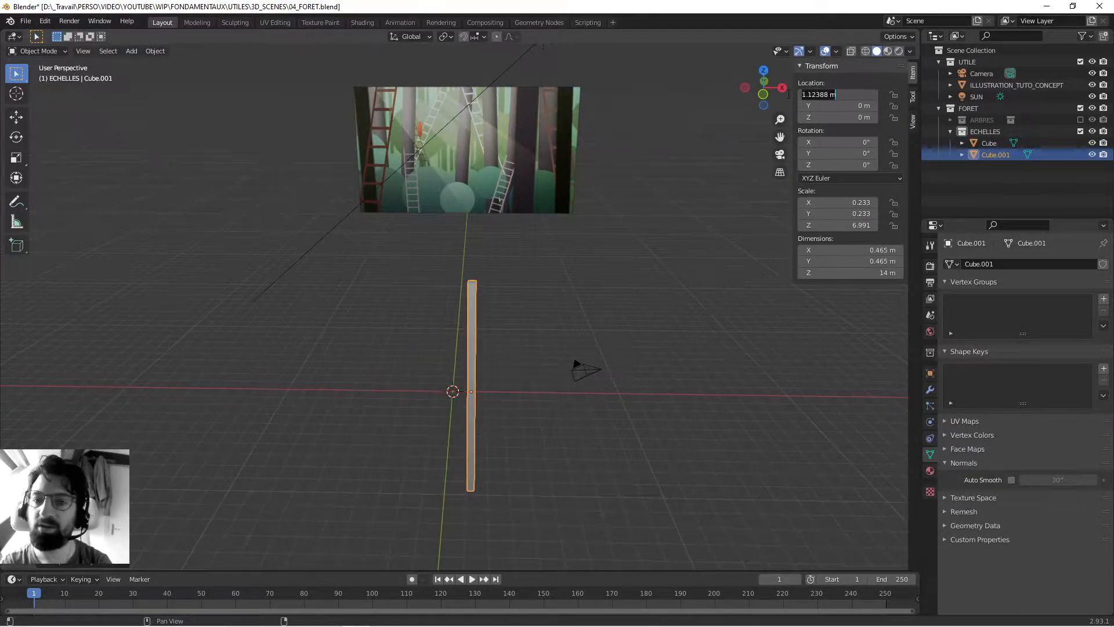
pyautogui.write('-')
pyautogui.press('Return')
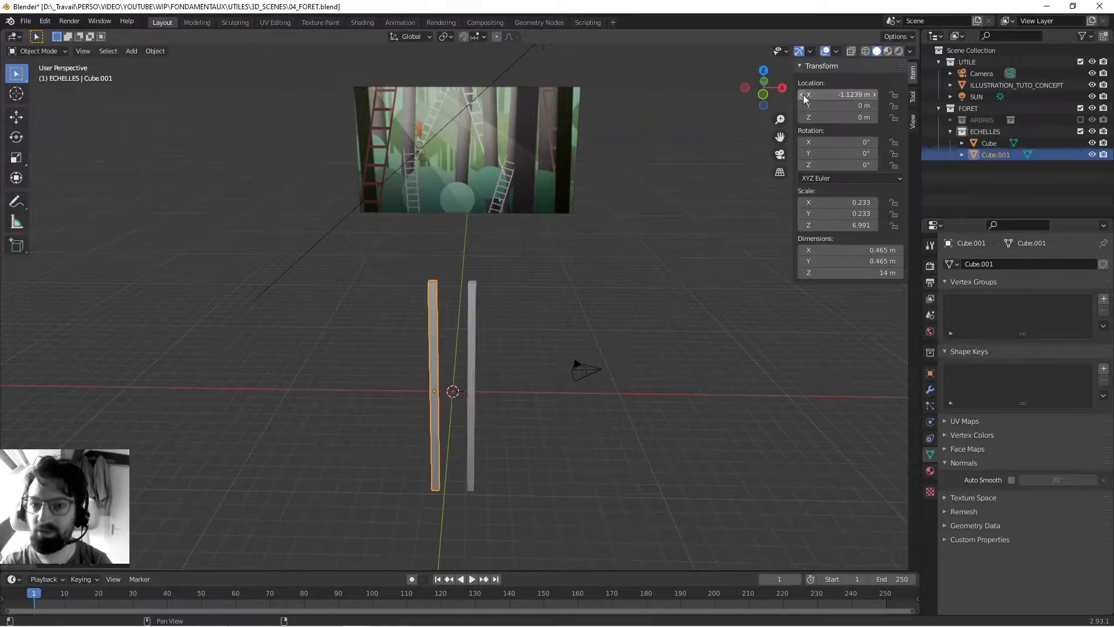
# - With both posts selected and the pivot set to Individual Origins, scale them in X and Y to about 0.179 m thick
pyautogui.scroll(3, 507, 341)
pyautogui.moveTo(496, 321); pyautogui.dragTo(523, 333, button='middle')
pyautogui.keyDown('shift'); pyautogui.click(524, 335); pyautogui.keyUp('shift')
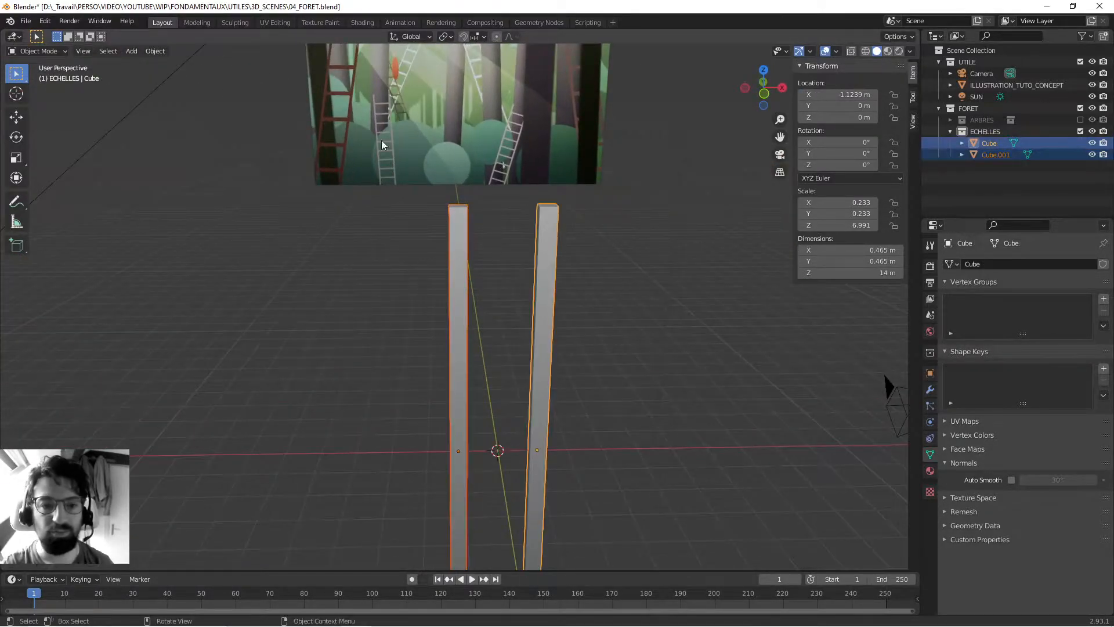
pyautogui.click(444, 36)
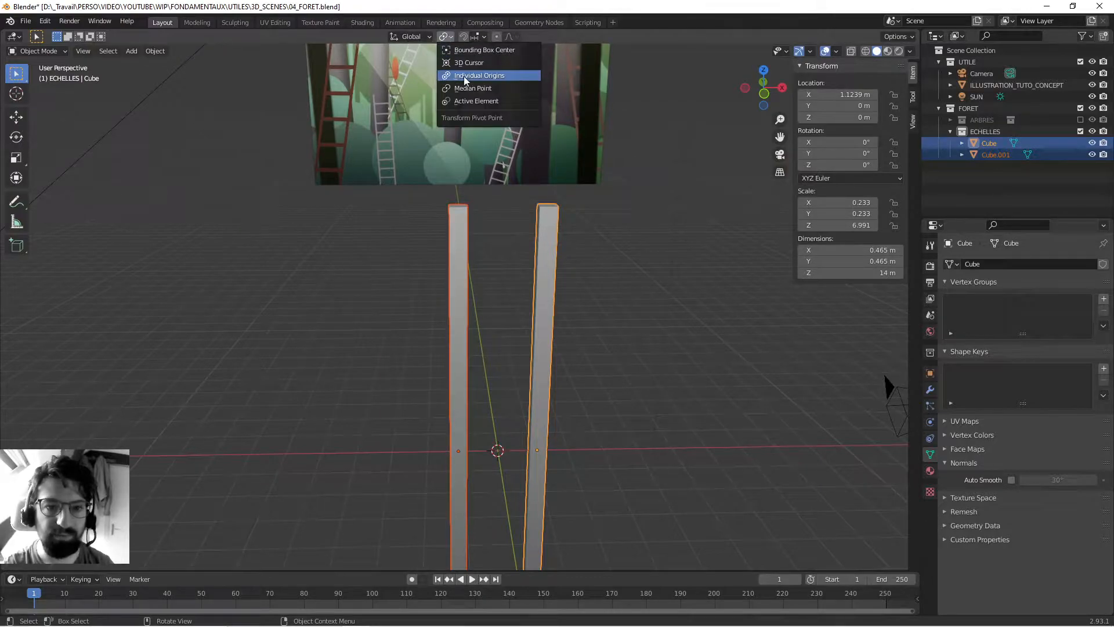
pyautogui.click(483, 75)
pyautogui.scroll(-3, 555, 255)
pyautogui.moveTo(555, 255); pyautogui.dragTo(548, 248, button='middle')
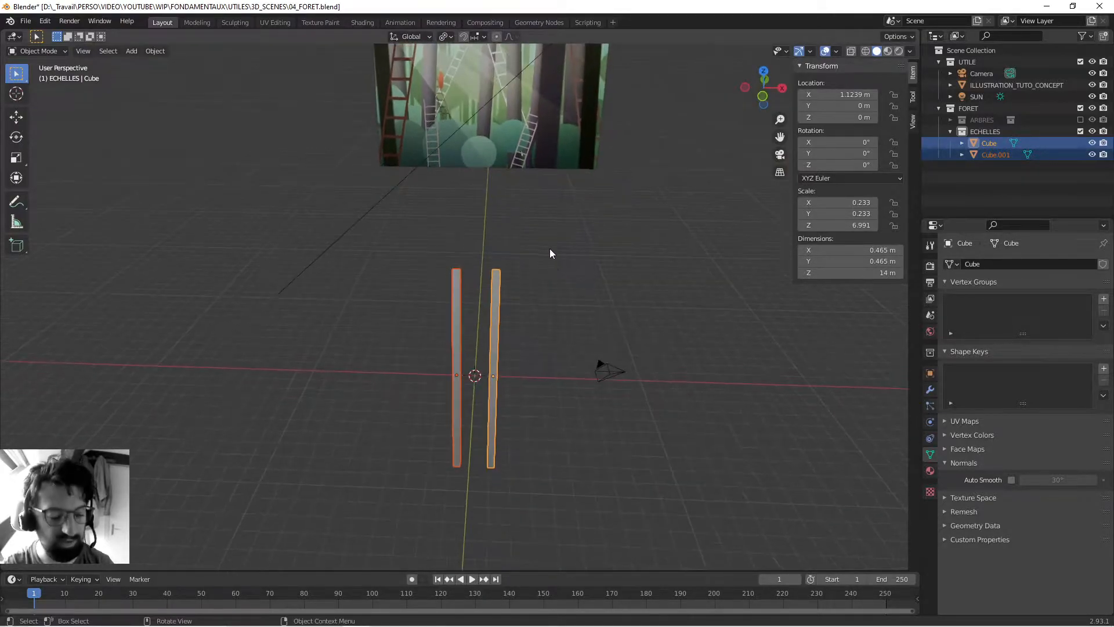
pyautogui.press('s')
pyautogui.hotkey('shift', 'z')
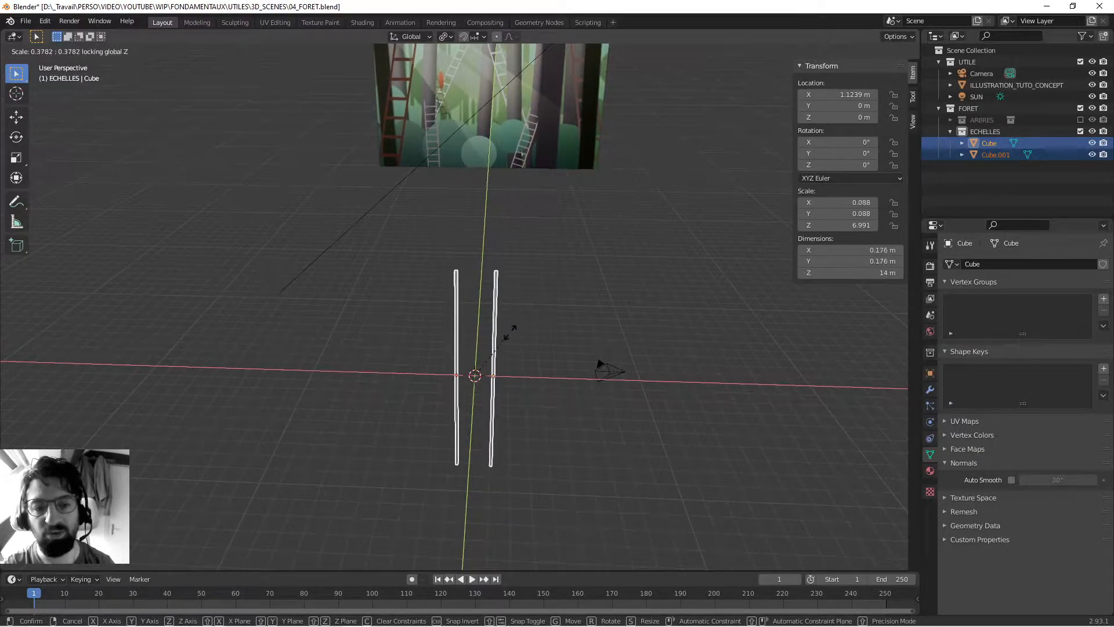
pyautogui.click(511, 331)
# - Set the pivot to Median Point and try scaling both posts together
pyautogui.scroll(4, 486, 378)
pyautogui.moveTo(451, 313); pyautogui.dragTo(431, 305, button='middle')
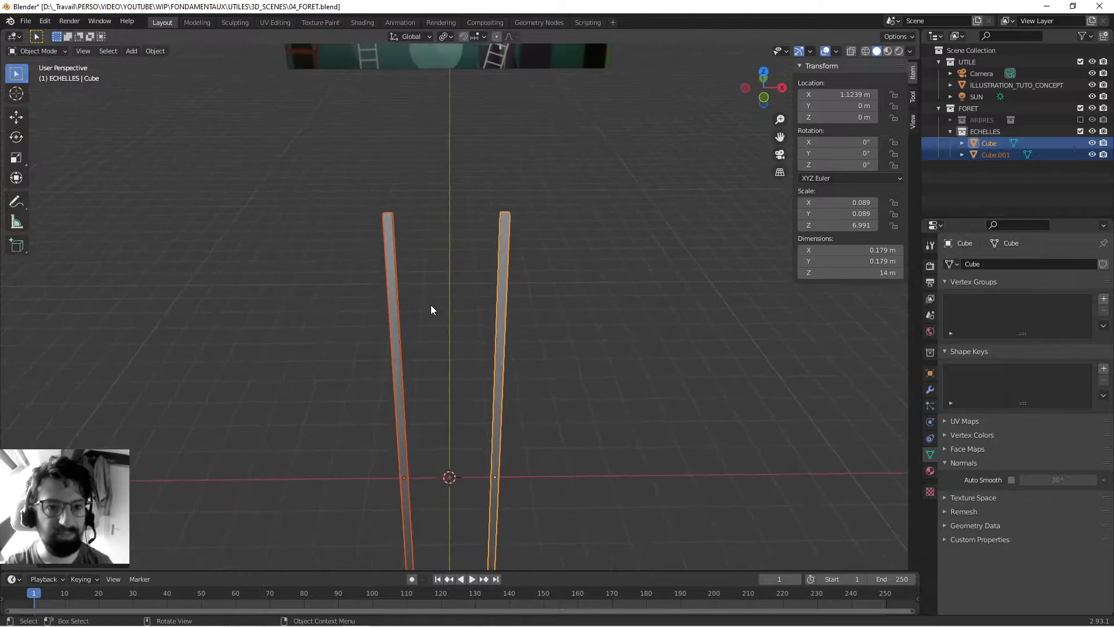
pyautogui.click(445, 36)
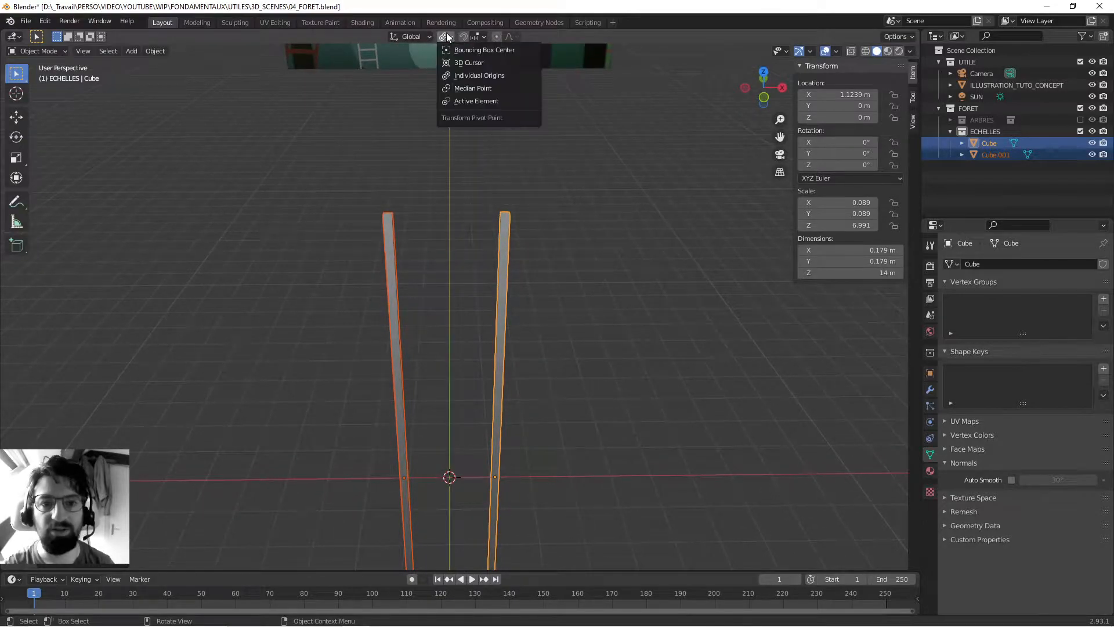
pyautogui.click(469, 90)
pyautogui.scroll(-4, 507, 185)
pyautogui.press('s')
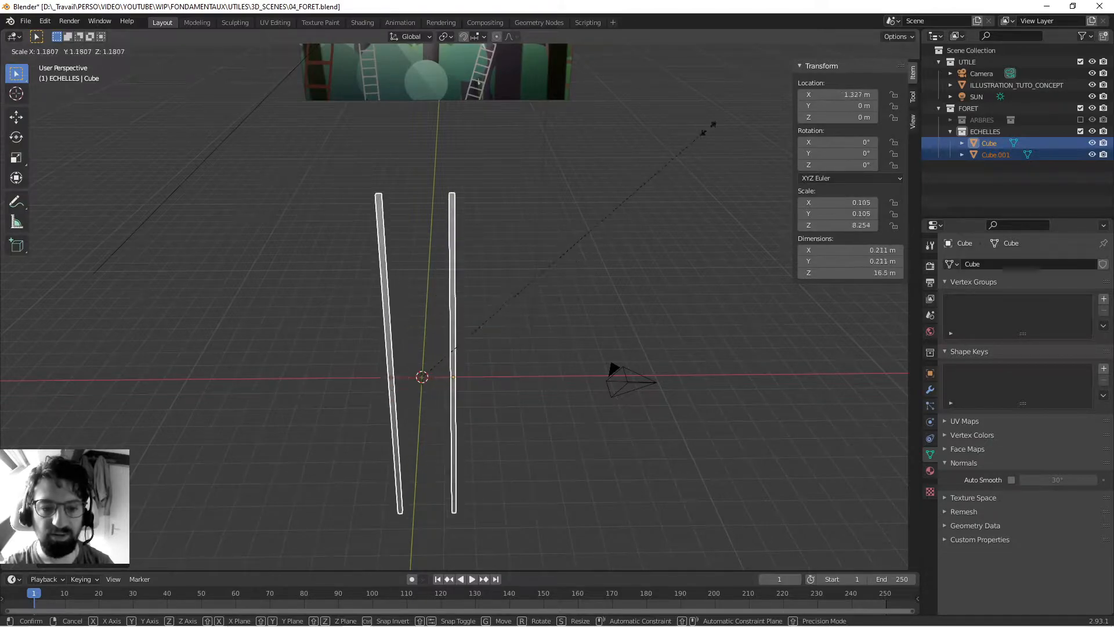
pyautogui.click(608, 214)
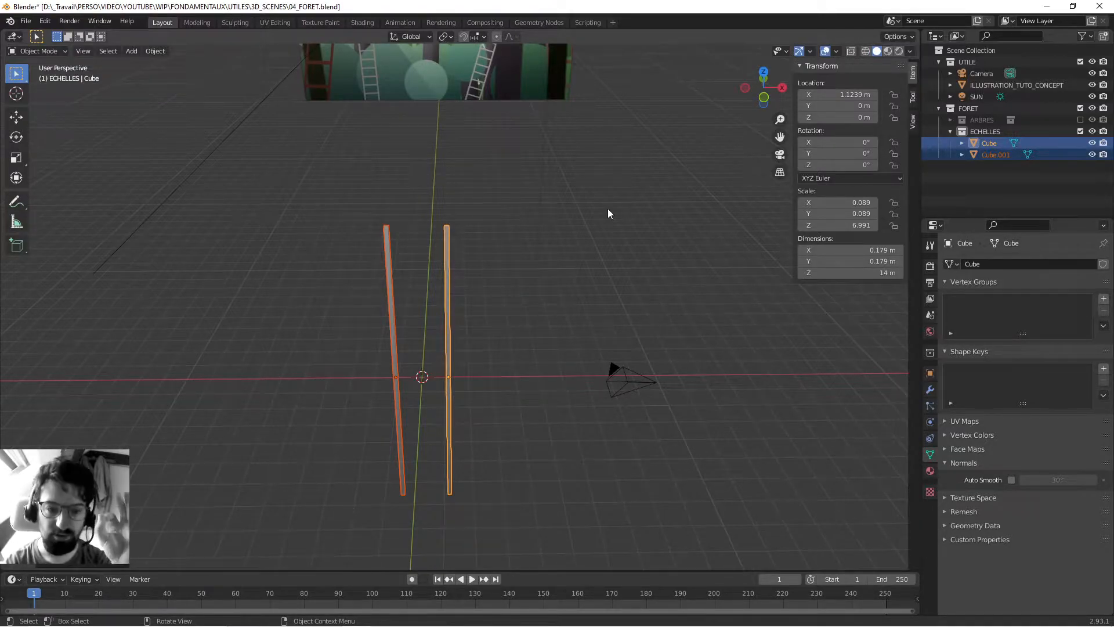
# - Duplicate the post on the positive X side and set the copy's X location to 0 m
pyautogui.moveTo(343, 366); pyautogui.dragTo(394, 297, button='middle')
pyautogui.click(497, 229)
pyautogui.moveTo(497, 229); pyautogui.dragTo(395, 325, button='middle')
pyautogui.click(431, 321)
pyautogui.hotkey('shift', 'd')
pyautogui.rightClick(425, 310)
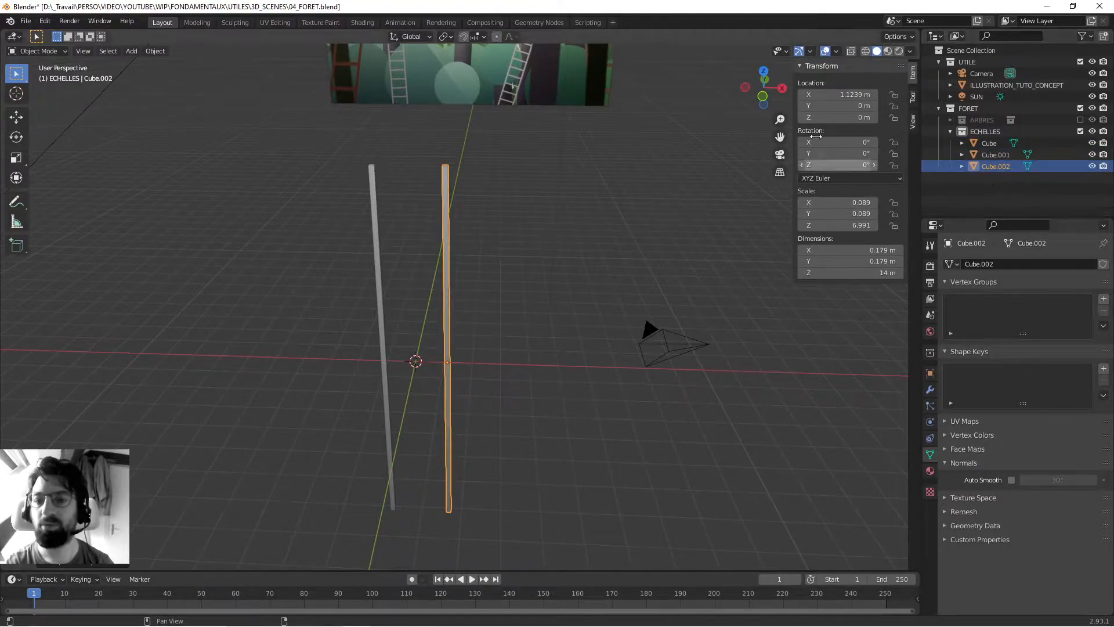
pyautogui.click(831, 95)
pyautogui.write('0')
pyautogui.press('Return')
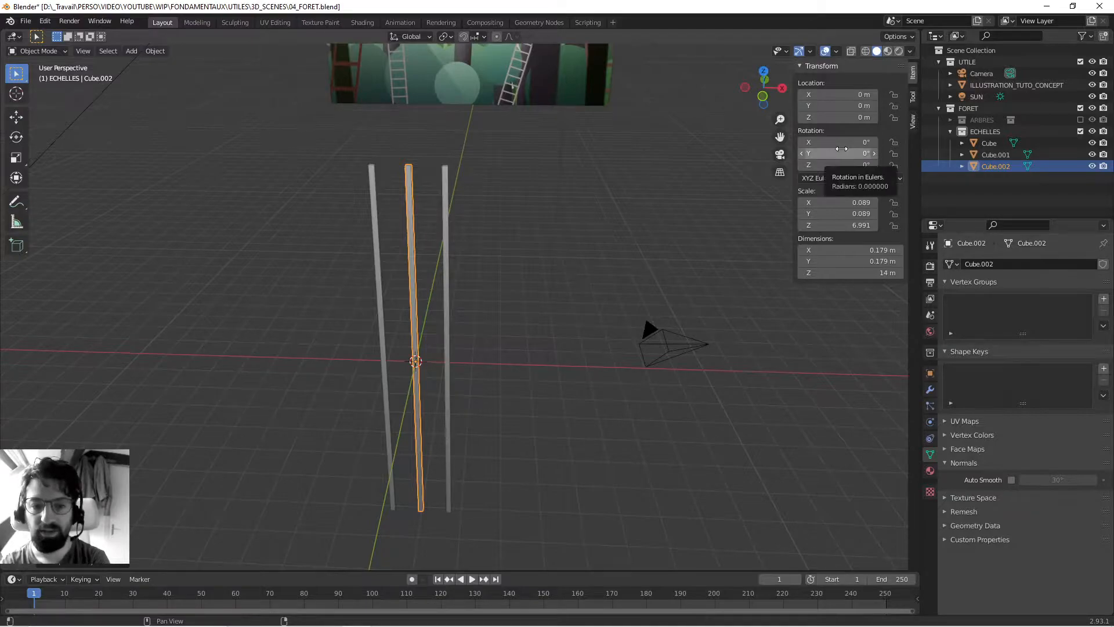
# - Rotate the middle bar 90° around Y and shorten it along X to about 2.31 m to span the posts
pyautogui.click(841, 149)
pyautogui.press('Return')
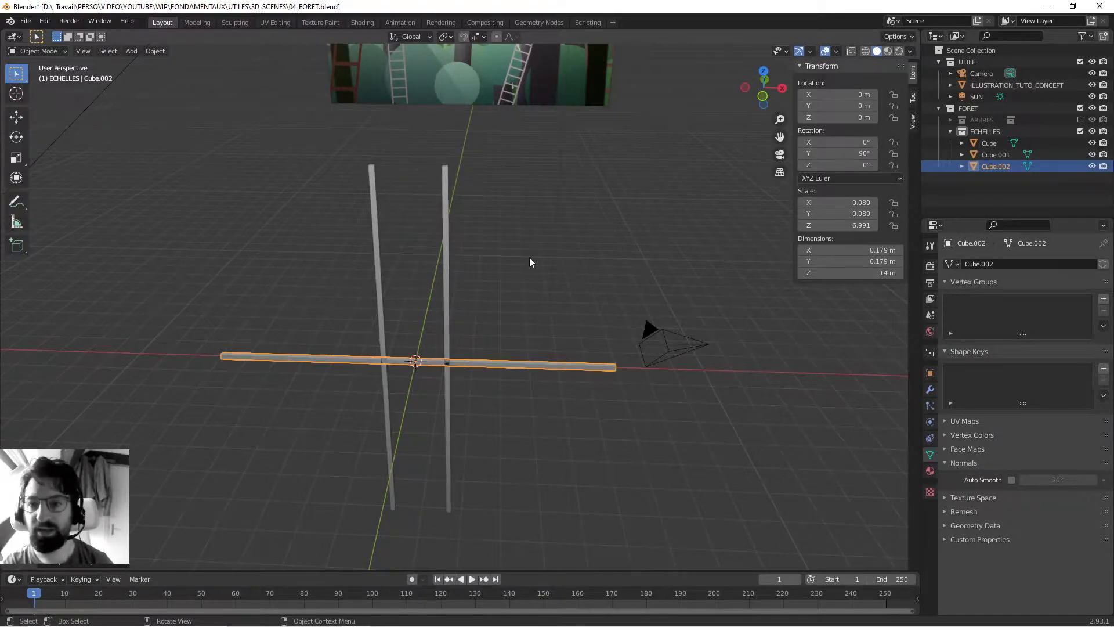
pyautogui.scroll(2, 511, 288)
pyautogui.press('s')
pyautogui.press('x')
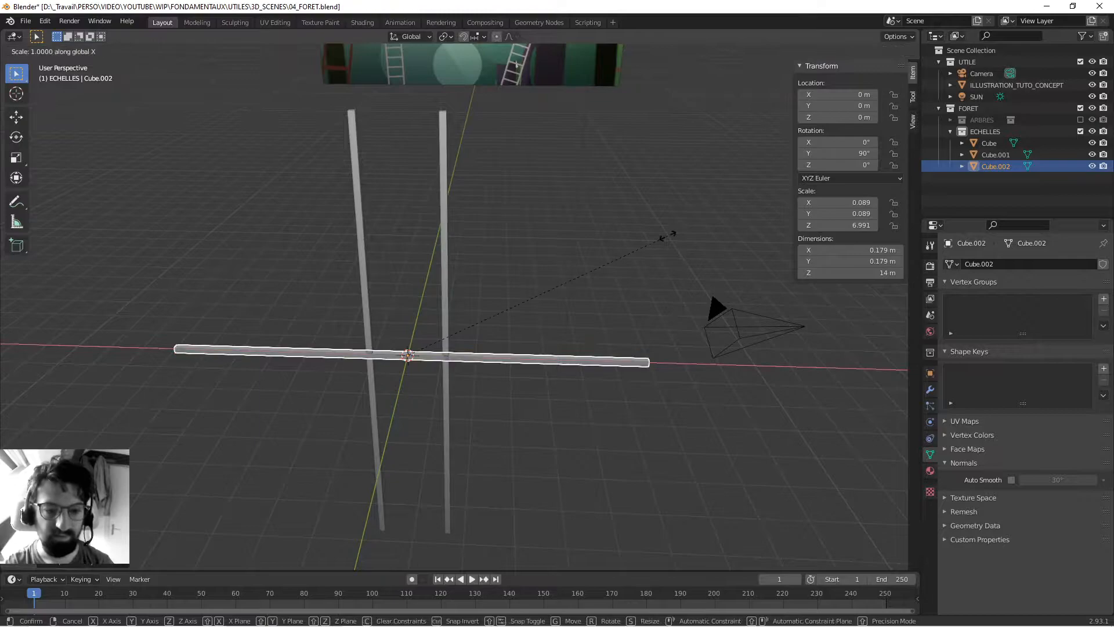
pyautogui.click(438, 319)
# - Thin the rung on every axis except X to about 0.136 m
pyautogui.scroll(5, 450, 329)
pyautogui.keyDown('shift'); pyautogui.moveTo(372, 398); pyautogui.dragTo(459, 285, button='middle'); pyautogui.keyUp('shift')
pyautogui.press('s')
pyautogui.hotkey('shift', 'x')
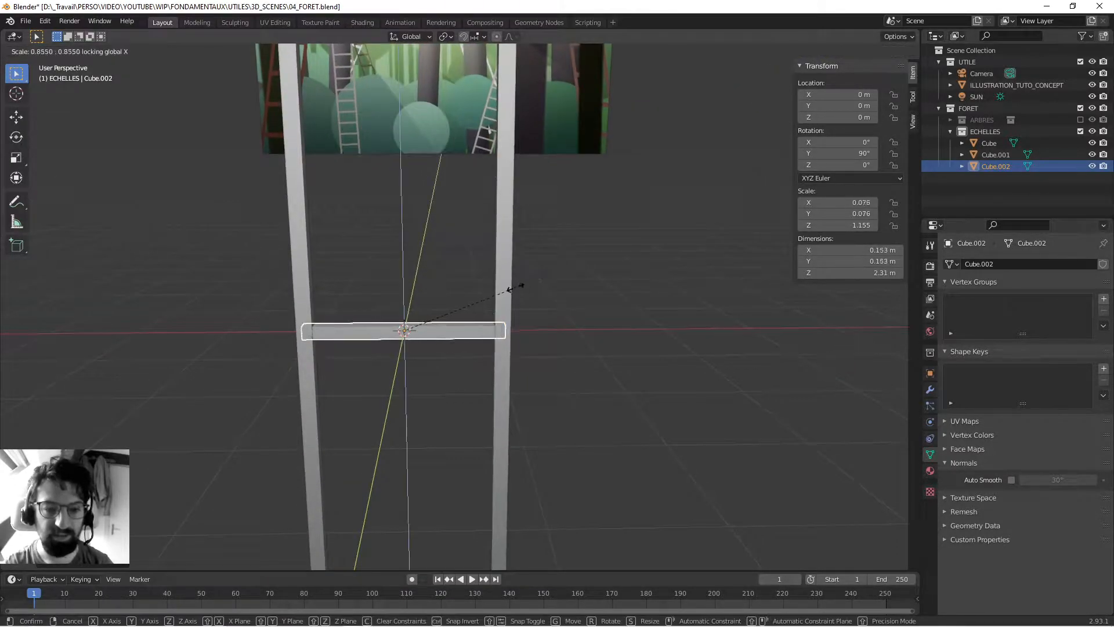
pyautogui.click(513, 300)
# - Select both posts, set the pivot to Individual Origins, and thicken them in X and Y to about 0.292 m
pyautogui.scroll(-3, 493, 261)
pyautogui.click(481, 233)
pyautogui.keyDown('shift'); pyautogui.click(391, 242); pyautogui.keyUp('shift')
pyautogui.keyDown('shift'); pyautogui.moveTo(531, 204); pyautogui.dragTo(521, 259, button='middle'); pyautogui.keyUp('shift')
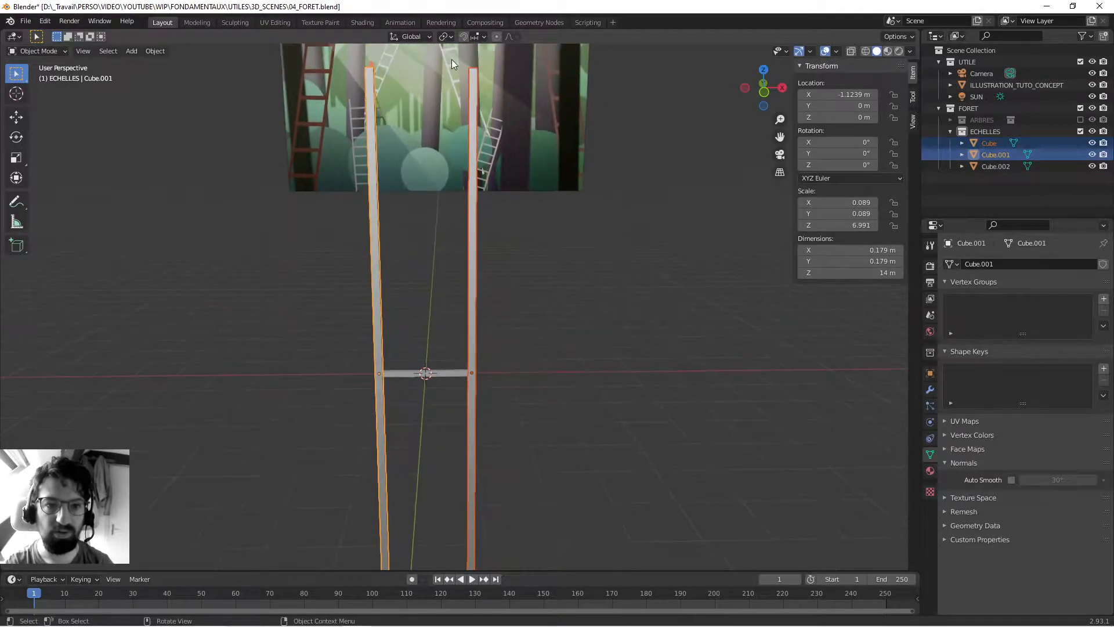
pyautogui.click(449, 35)
pyautogui.click(469, 73)
pyautogui.scroll(-5, 517, 202)
pyautogui.moveTo(517, 204); pyautogui.dragTo(592, 255, button='middle')
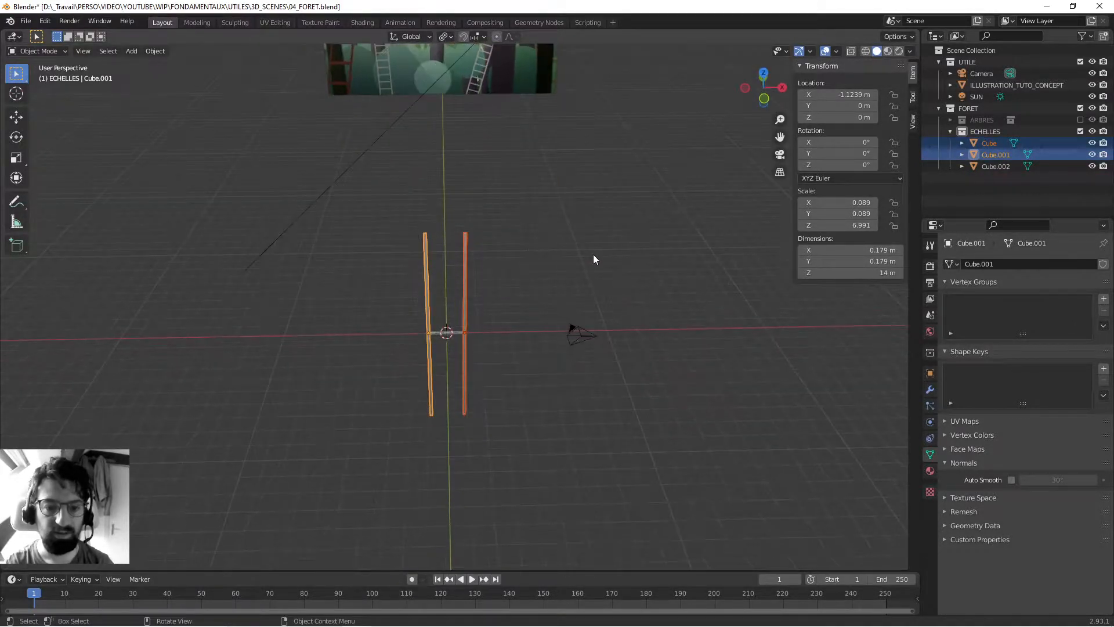
pyautogui.press('s')
pyautogui.hotkey('shift', 'z')
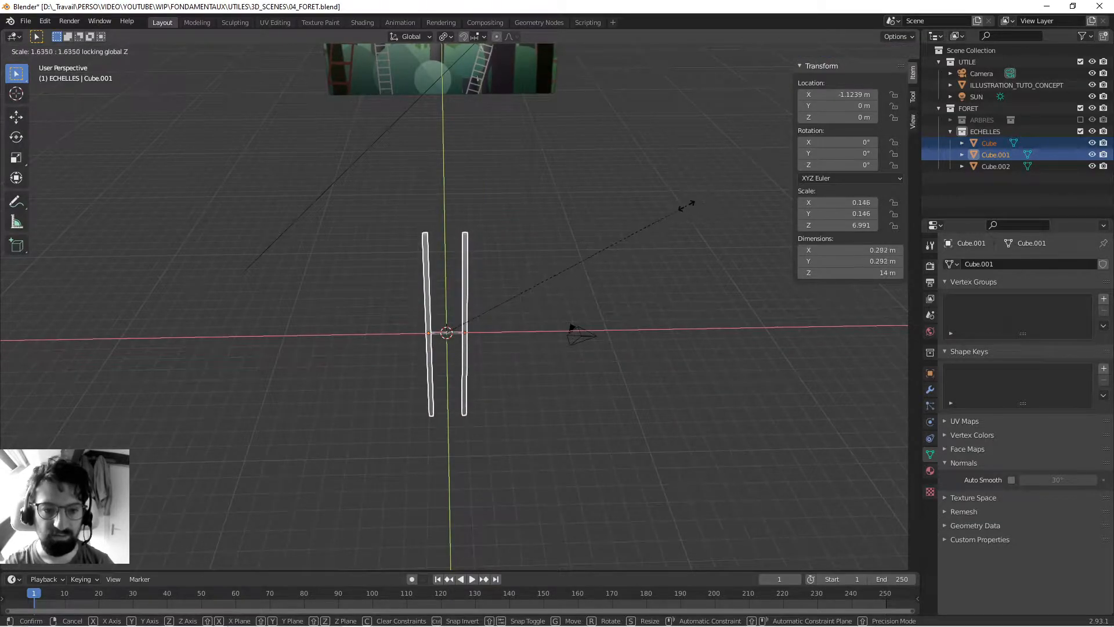
pyautogui.click(689, 204)
# - Duplicate the rung between the posts and place the copy higher along Z
pyautogui.scroll(6, 458, 306)
pyautogui.keyDown('shift'); pyautogui.moveTo(458, 426); pyautogui.dragTo(476, 363, button='middle'); pyautogui.keyUp('shift')
pyautogui.click(468, 320)
pyautogui.moveTo(467, 319); pyautogui.dragTo(443, 316, button='middle')
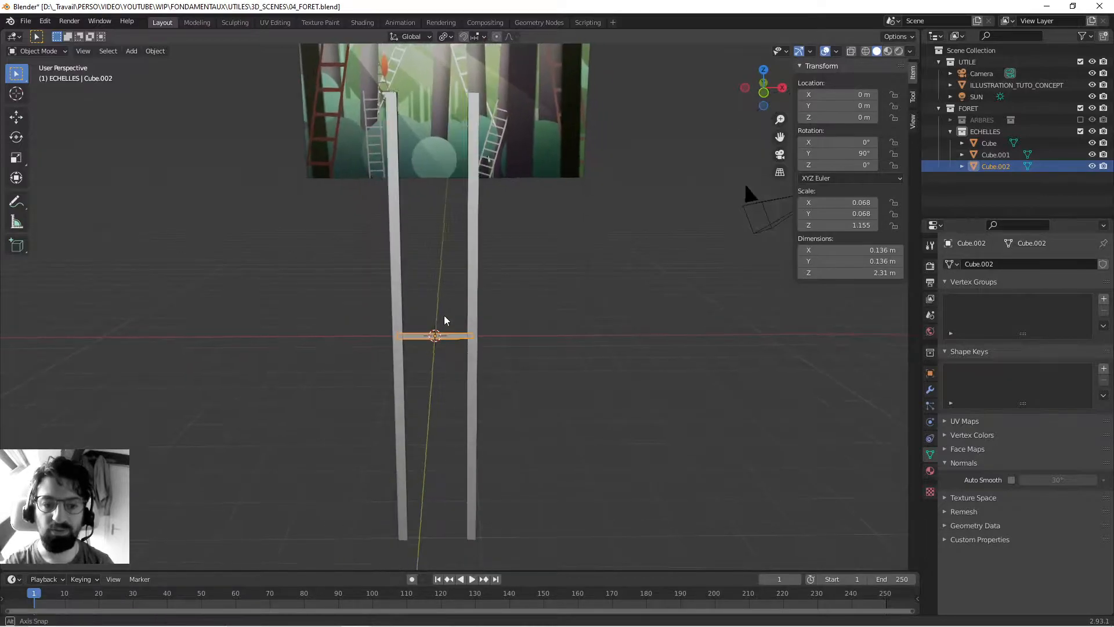
pyautogui.scroll(3, 452, 319)
pyautogui.hotkey('shift', 'd')
pyautogui.press('z')
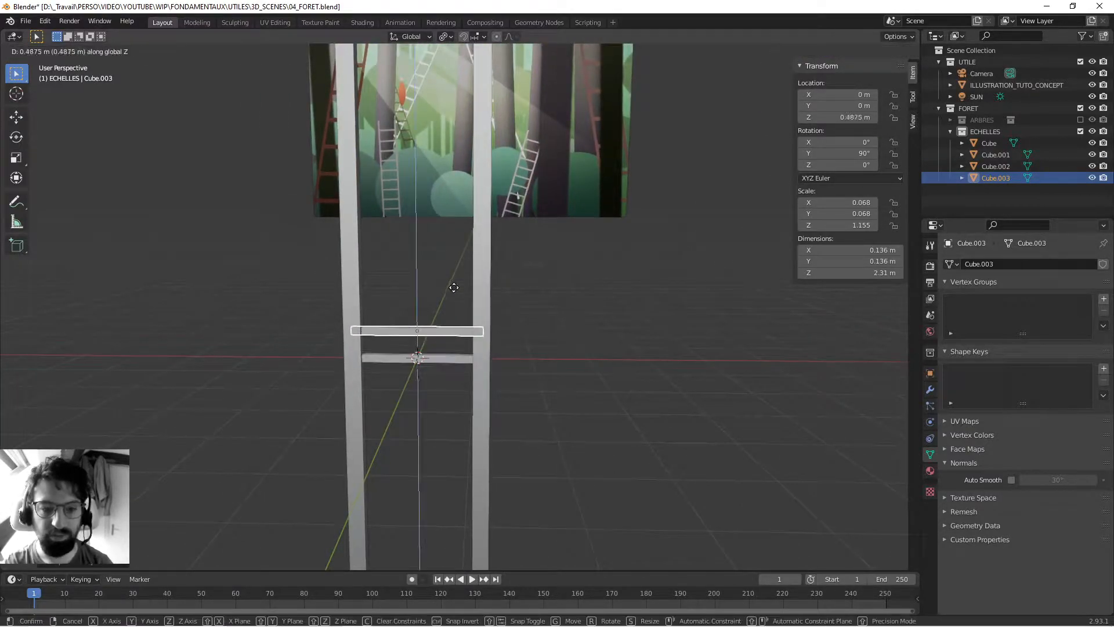
pyautogui.click(455, 274)
# - Set the duplicated rung's Z location to 1 m
pyautogui.click(842, 117)
pyautogui.write('.5')
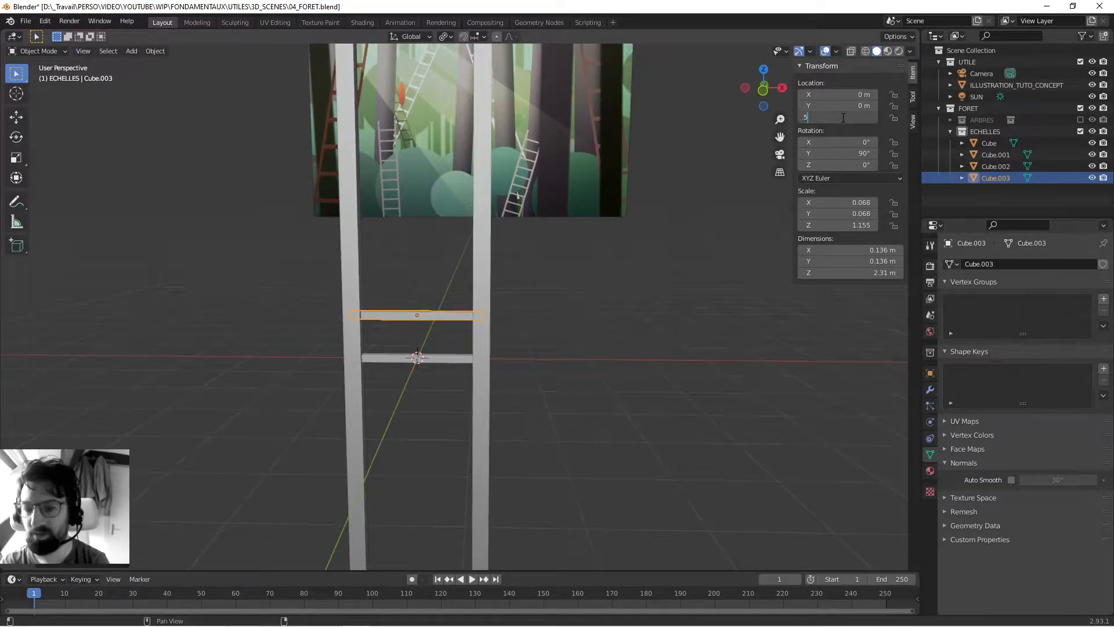
pyautogui.press('Return')
pyautogui.click(843, 117)
pyautogui.write('1')
pyautogui.press('Return')
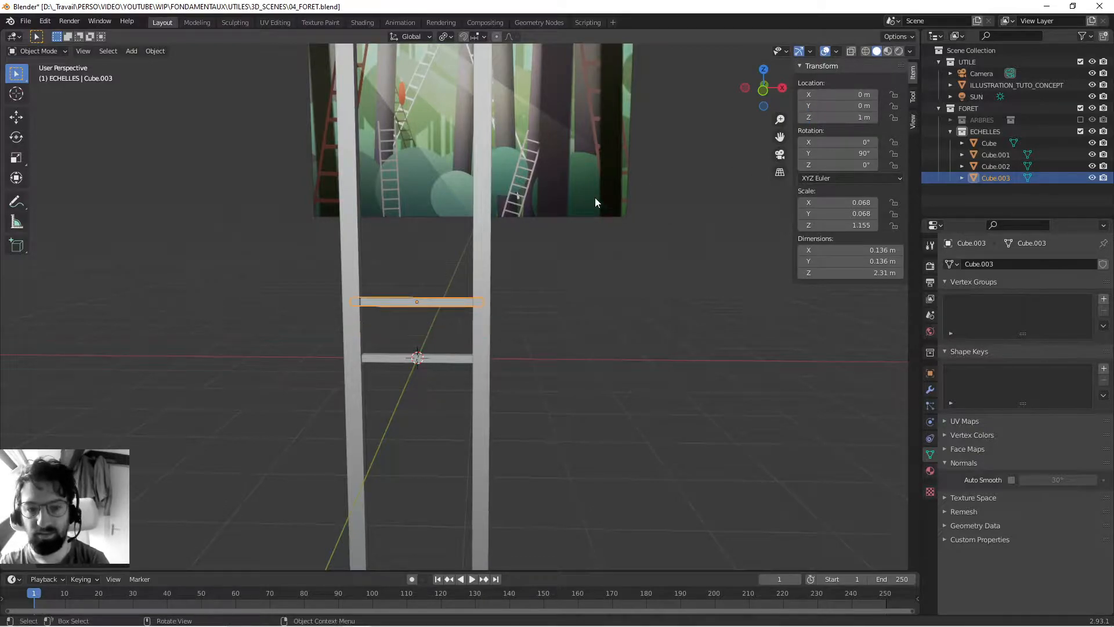
# - Duplicate the upper rung in place and set the copy's Z location to 2 m
pyautogui.moveTo(616, 197); pyautogui.dragTo(585, 243, button='middle')
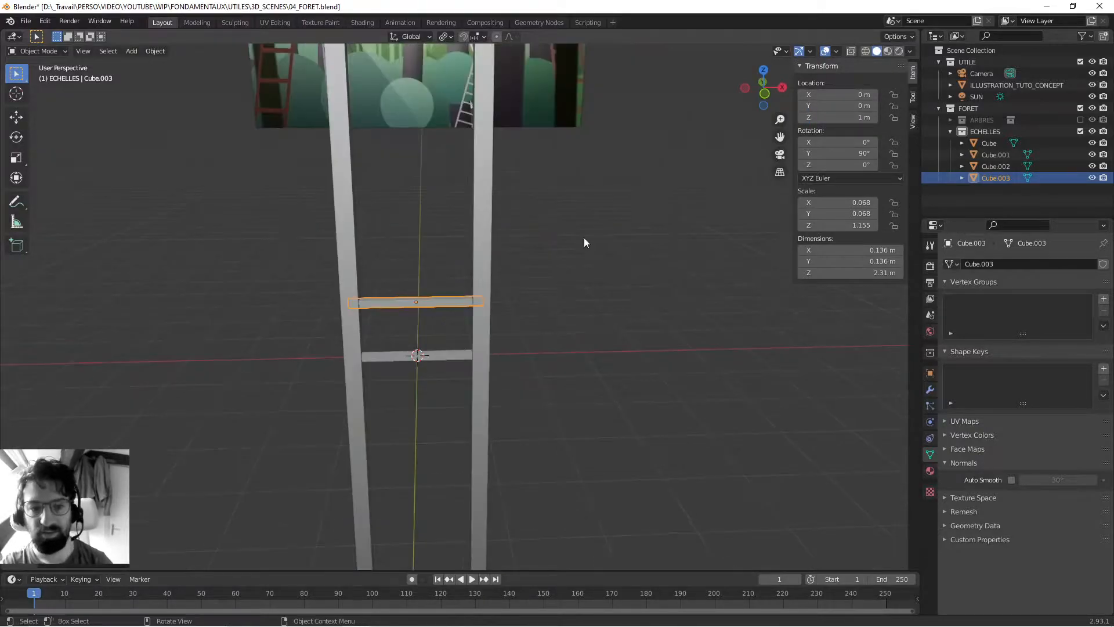
pyautogui.hotkey('shift', 'd')
pyautogui.rightClick(451, 304)
pyautogui.click(843, 118)
pyautogui.write('2')
pyautogui.press('Return')
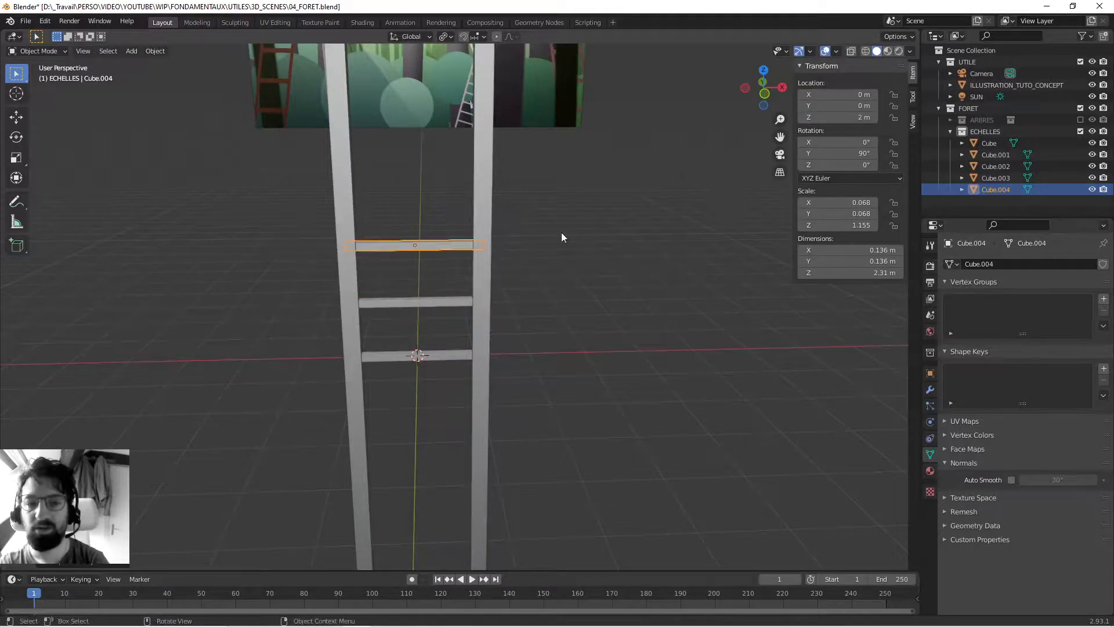
# - Duplicate the topmost rung in place and set the new copy's Z location to 3 m
pyautogui.hotkey('shift', 'd')
pyautogui.rightClick(439, 247)
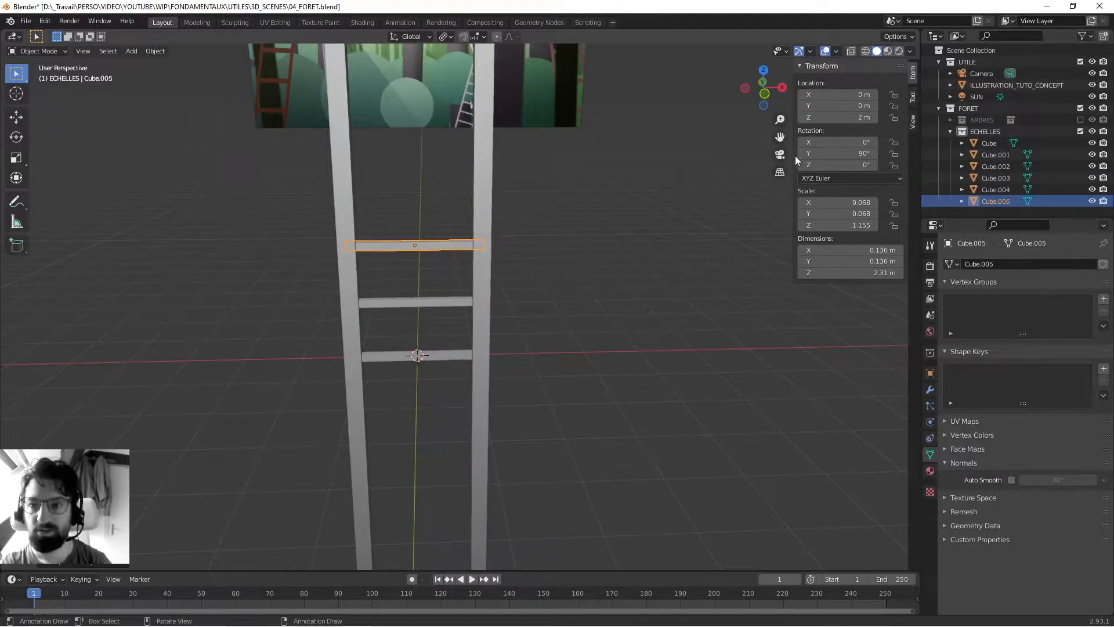
pyautogui.click(835, 119)
pyautogui.write('3')
pyautogui.press('Return')
# - Select the four rungs and duplicate them upward with a Z offset of 4 m
pyautogui.moveTo(543, 232); pyautogui.dragTo(444, 300, button='middle')
pyautogui.moveTo(442, 199); pyautogui.dragTo(433, 355)
pyautogui.hotkey('shift', 'd')
pyautogui.press('z')
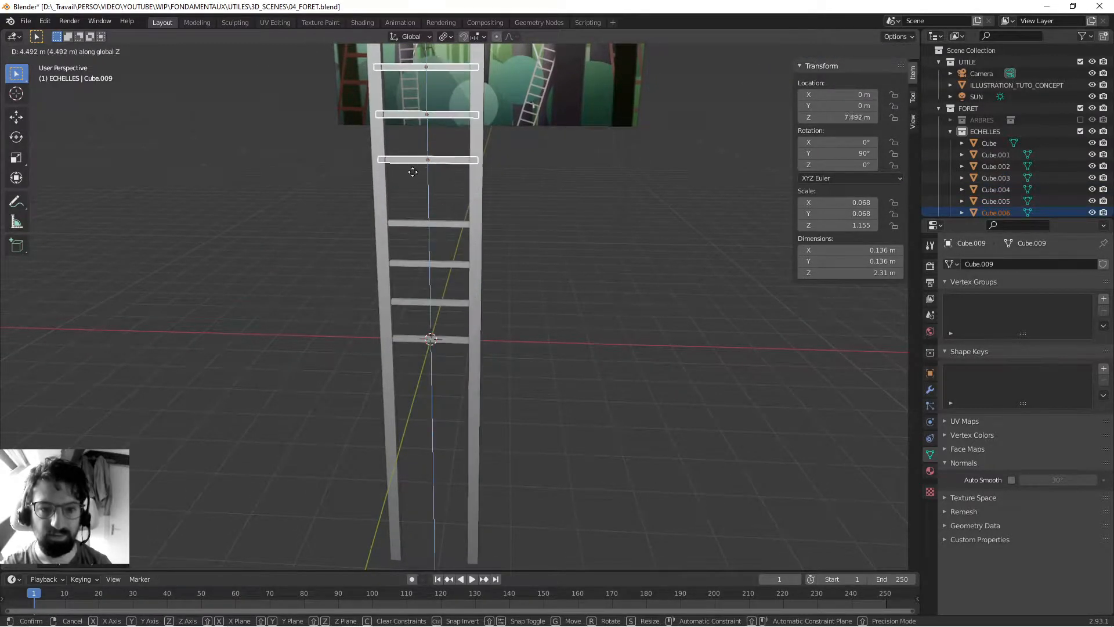
pyautogui.click(848, 133)
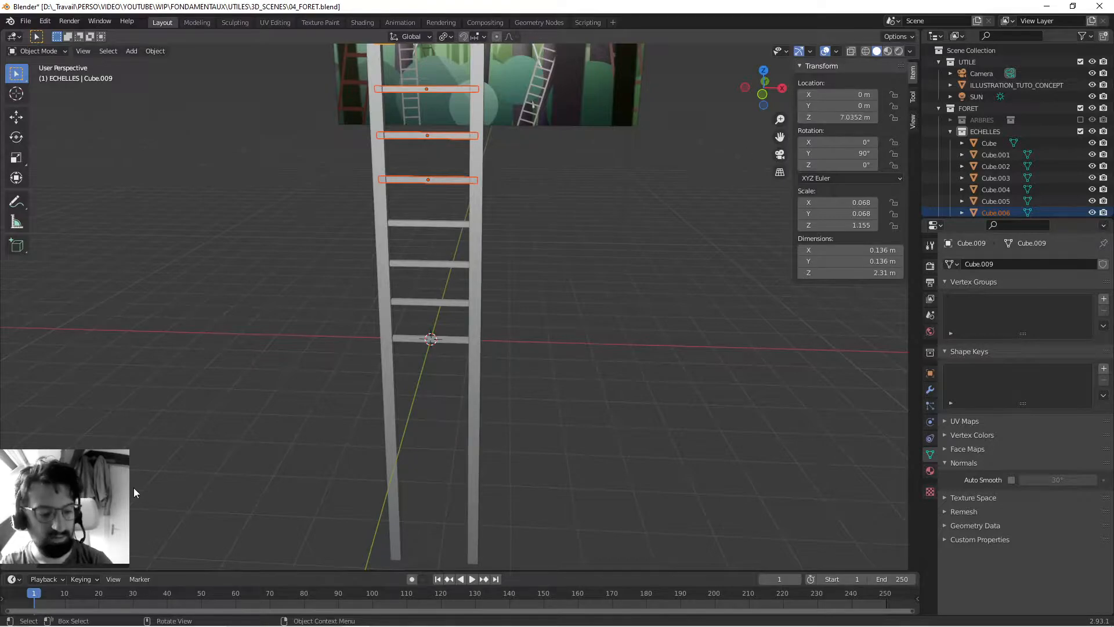
pyautogui.click(87, 559)
pyautogui.click(144, 531)
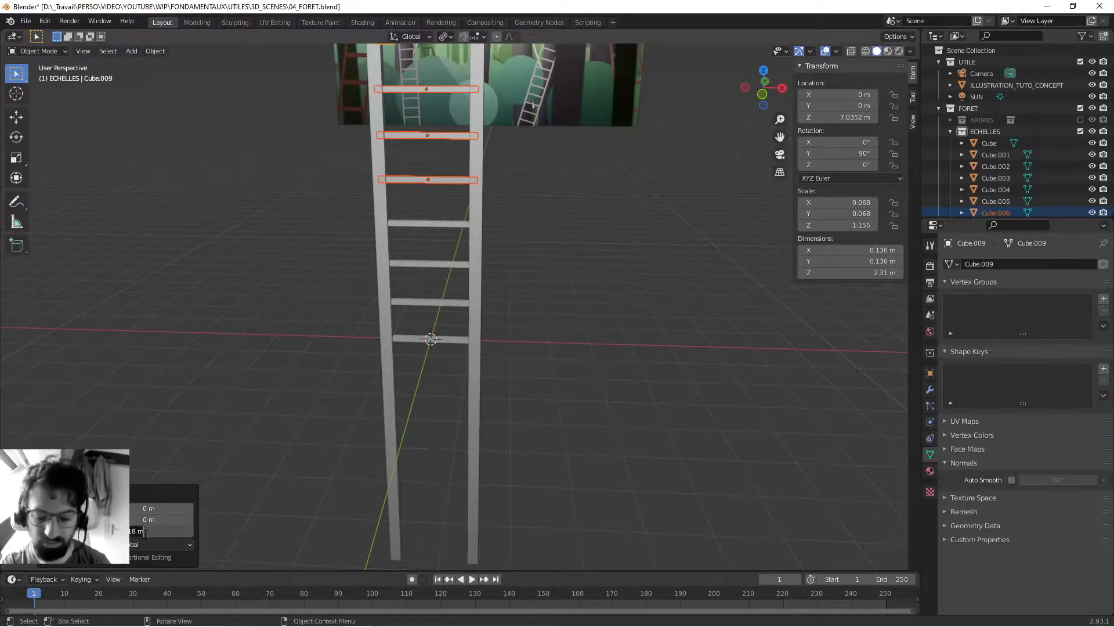
pyautogui.write('4')
pyautogui.press('Return')
# - Delete the surplus rung at the very top of the ladder
pyautogui.scroll(-2, 443, 308)
pyautogui.keyDown('shift'); pyautogui.moveTo(276, 395); pyautogui.dragTo(410, 183, button='middle'); pyautogui.keyUp('shift')
pyautogui.click(413, 183)
pyautogui.press('Delete')
# - Select the rungs and duplicate them down the posts with a Z offset of -7 m
pyautogui.moveTo(405, 206); pyautogui.dragTo(419, 317)
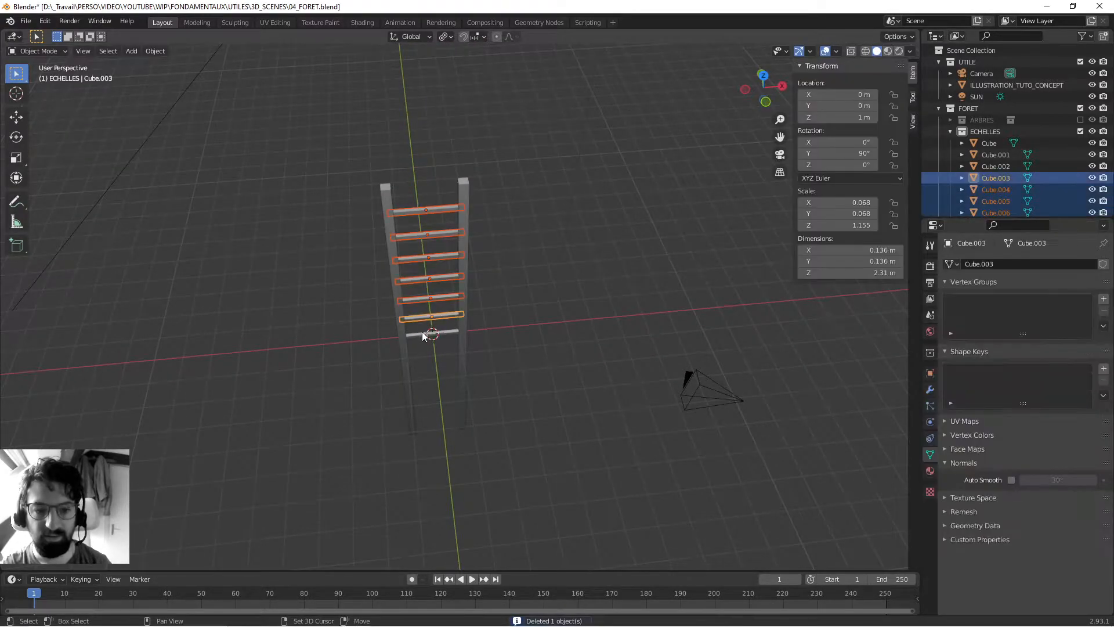
pyautogui.moveTo(433, 392); pyautogui.dragTo(408, 303, button='middle')
pyautogui.hotkey('shift', 'd')
pyautogui.press('z')
pyautogui.click(404, 472)
pyautogui.doubleClick(168, 530)
pyautogui.write('-7')
pyautogui.press('Return')
# - Delete the surplus rung at the foot of the ladder
pyautogui.click(406, 457)
pyautogui.click(413, 451)
pyautogui.press('Delete')
pyautogui.click(403, 449)
# - Select both posts and all the rungs and join them into a single ladder object
pyautogui.moveTo(325, 208); pyautogui.dragTo(311, 229, button='middle')
pyautogui.moveTo(310, 123); pyautogui.dragTo(511, 426)
pyautogui.moveTo(511, 430); pyautogui.dragTo(386, 371, button='middle')
pyautogui.hotkey('ctrl', 'j')
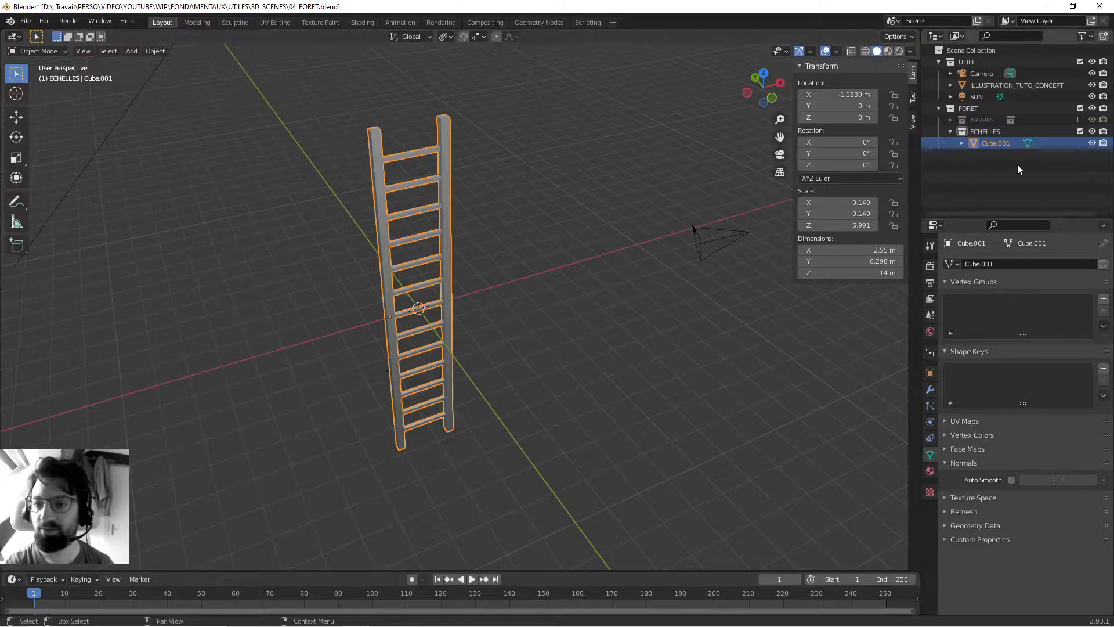
pyautogui.moveTo(663, 268); pyautogui.dragTo(523, 376, button='middle')
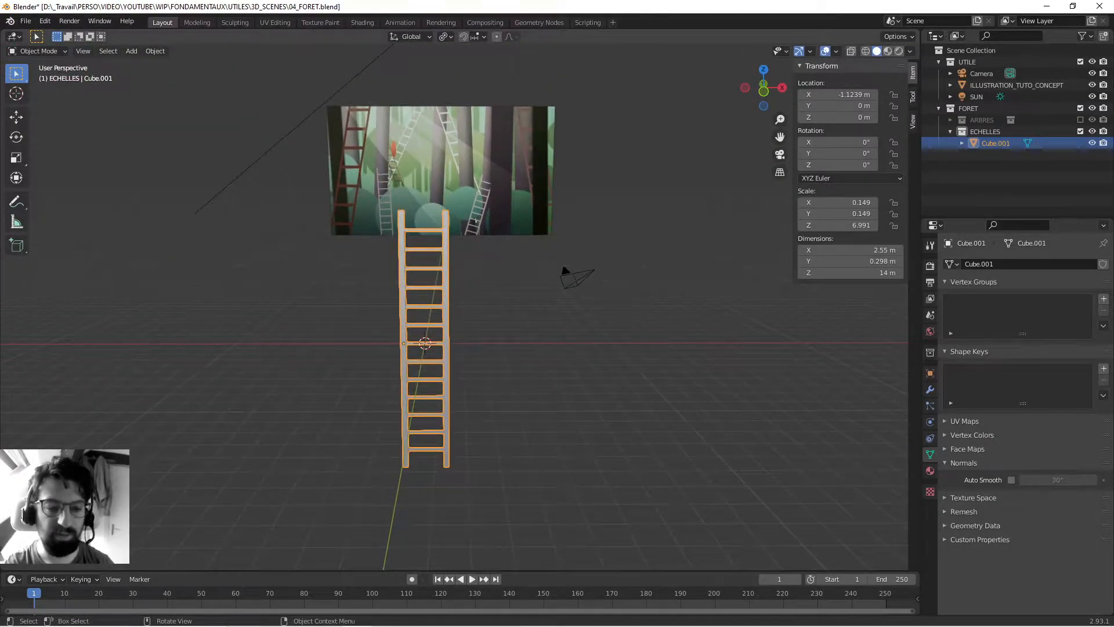
pyautogui.press('r')
pyautogui.rightClick(270, 258)
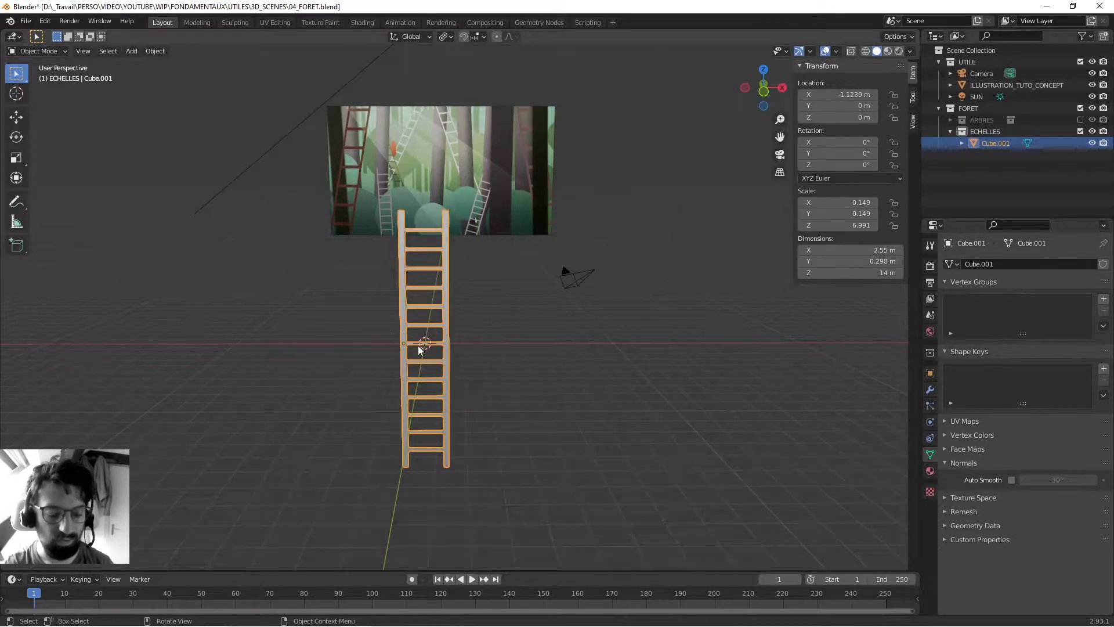
pyautogui.press('g')
pyautogui.click(458, 302)
pyautogui.hotkey('ctrl', 'z')
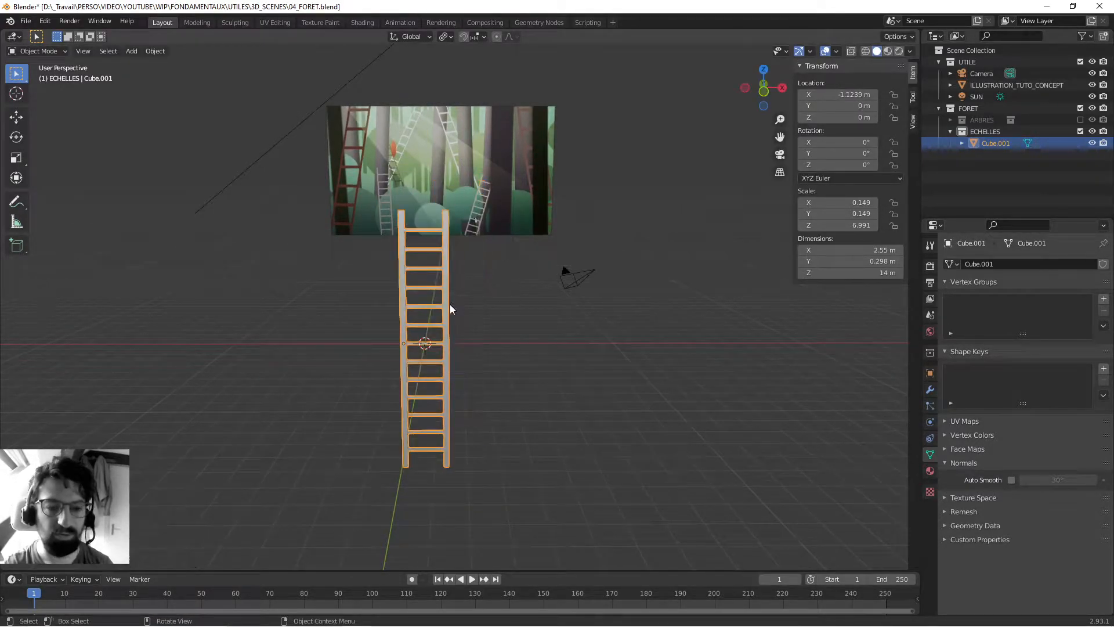
# - Apply all transforms to the joined ladder
pyautogui.click(156, 51)
pyautogui.moveTo(173, 110)
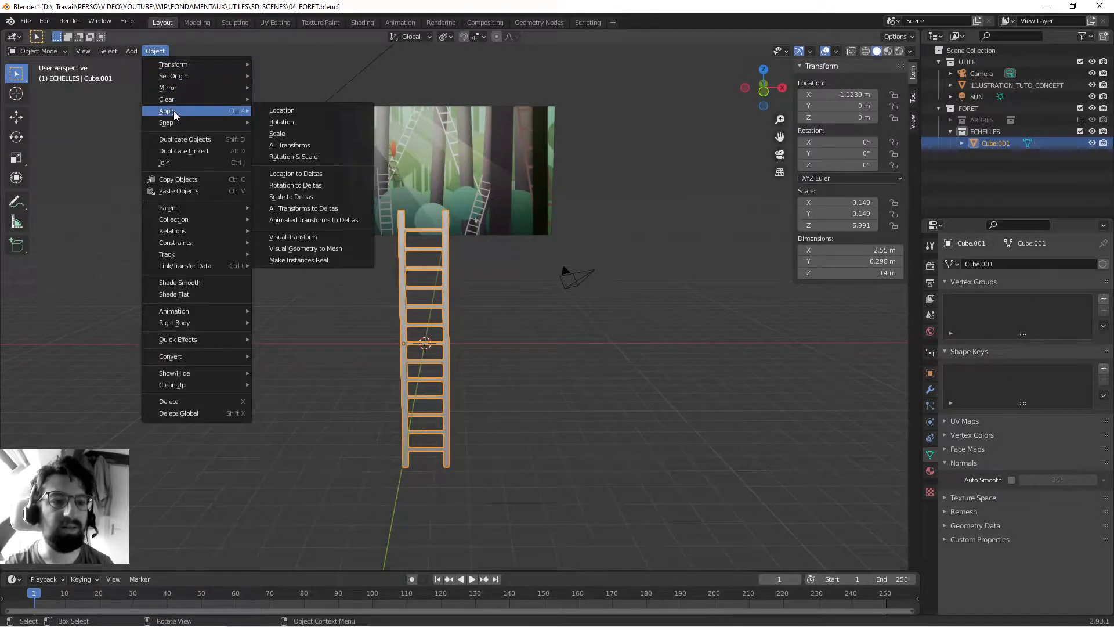
pyautogui.click(321, 145)
pyautogui.scroll(3, 604, 278)
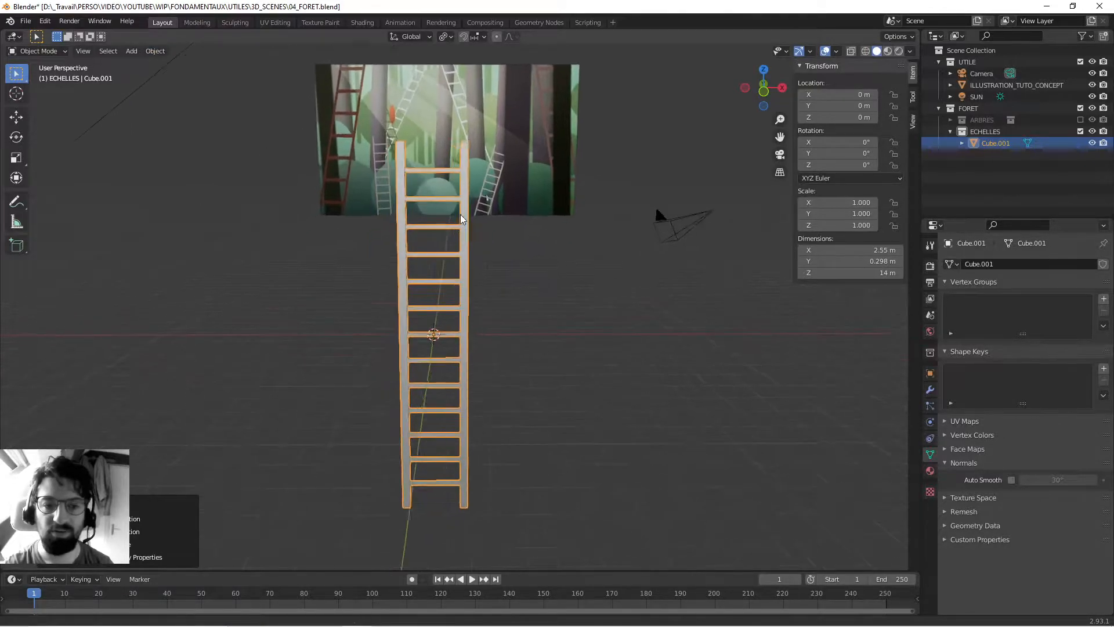
# - Examine the joined ladder's mesh in Edit Mode and view it from several angles in Object Mode
pyautogui.moveTo(395, 219); pyautogui.dragTo(490, 342, button='middle')
pyautogui.press('Tab')
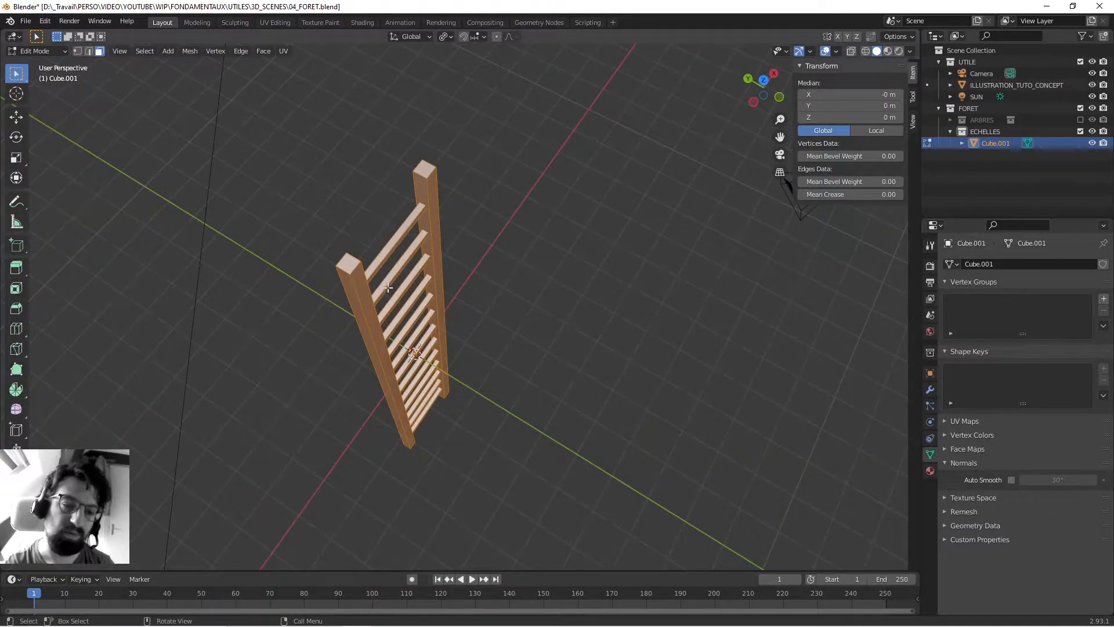
pyautogui.moveTo(388, 287); pyautogui.dragTo(360, 203, button='middle')
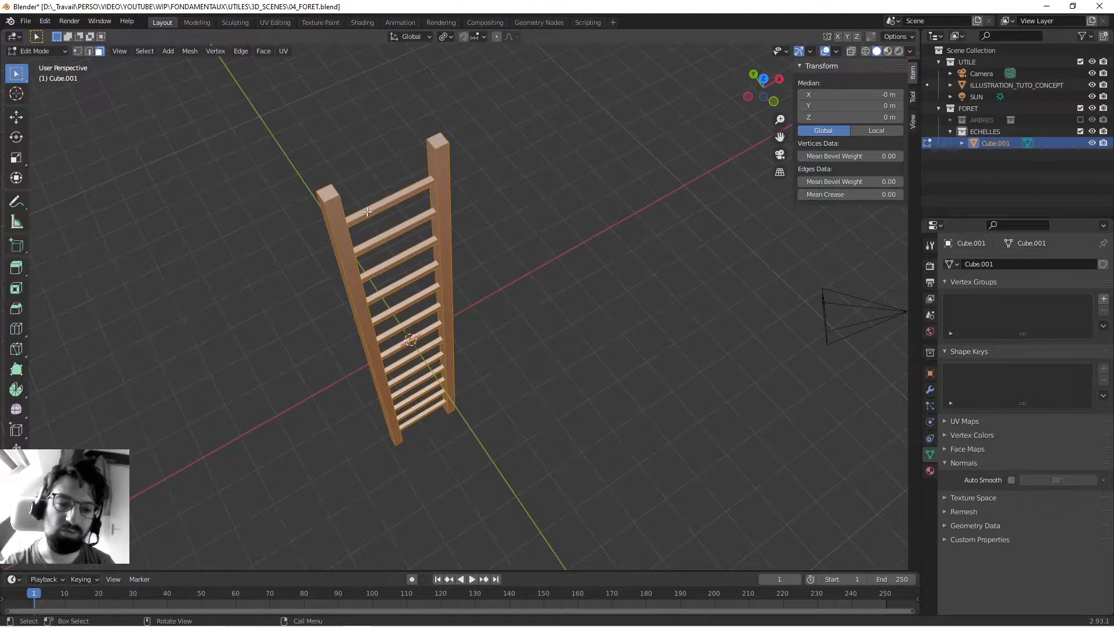
pyautogui.press('Tab')
pyautogui.click(528, 187)
pyautogui.click(439, 183)
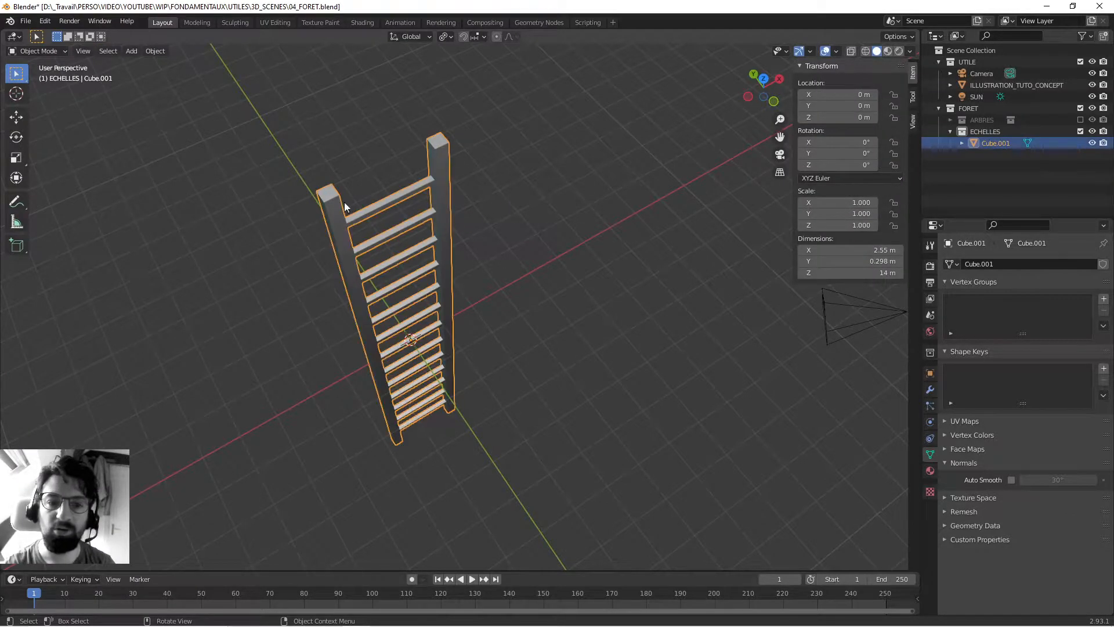
pyautogui.click(389, 189)
pyautogui.click(381, 201)
pyautogui.click(238, 152)
pyautogui.click(332, 218)
pyautogui.click(487, 210)
pyautogui.moveTo(487, 210)
pyautogui.mouseDown(button='middle')
pyautogui.moveTo(477, 253)
pyautogui.moveTo(471, 208)
pyautogui.mouseUp(button='middle')
pyautogui.click(488, 196)
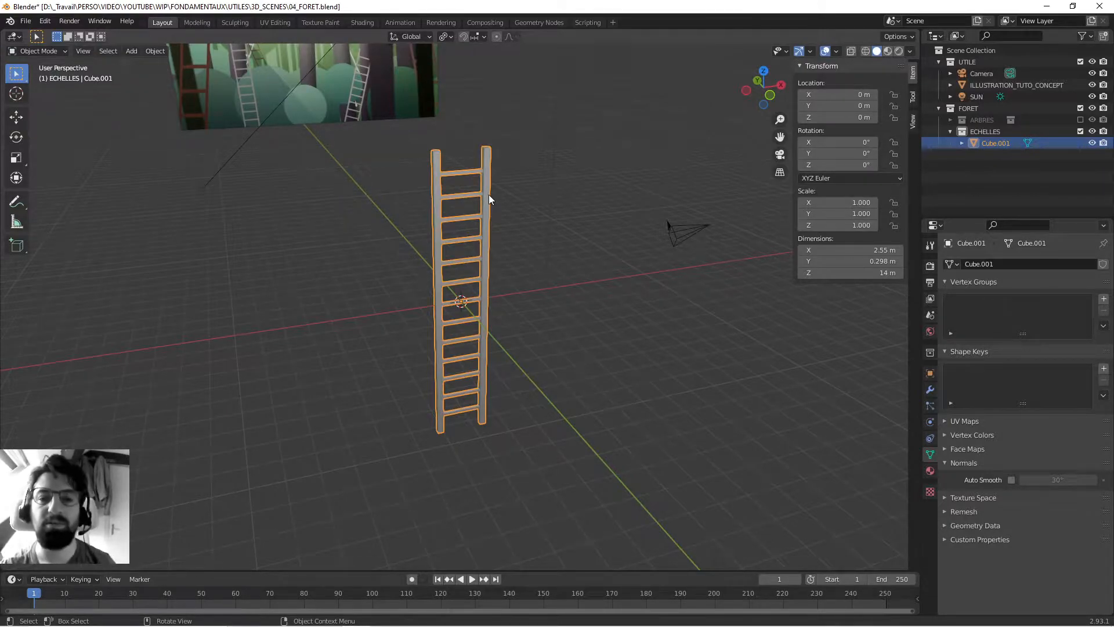
pyautogui.moveTo(391, 187); pyautogui.dragTo(423, 276, button='middle')
pyautogui.scroll(5, 496, 238)
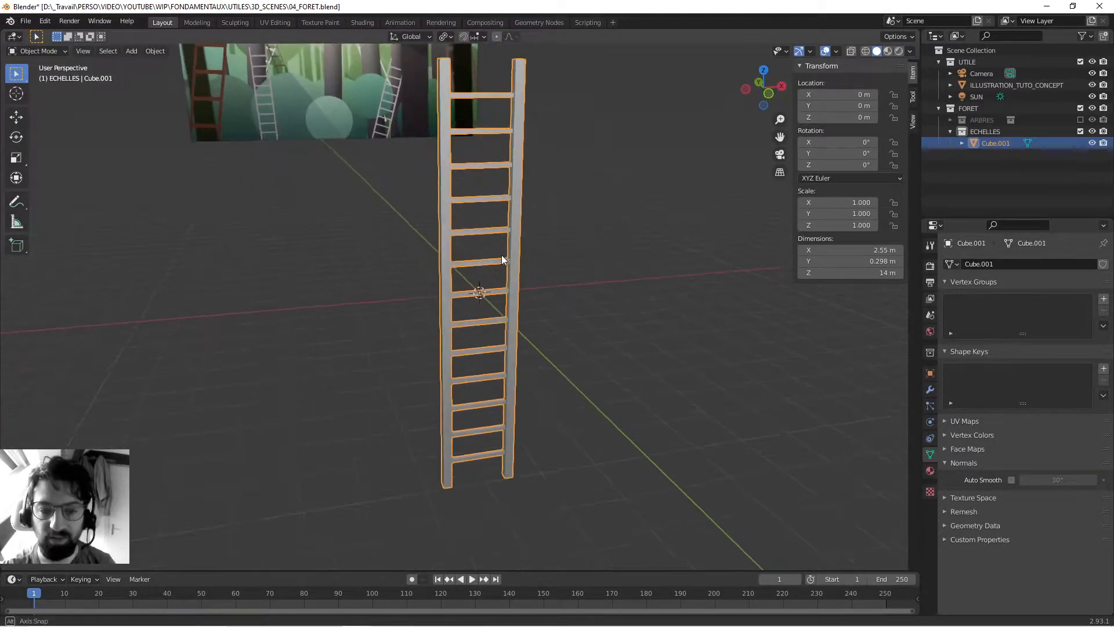
# - Delete the joined ladder from the ECHELLES collection
pyautogui.moveTo(524, 340); pyautogui.dragTo(471, 272, button='middle')
pyautogui.click(540, 255)
pyautogui.click(514, 256)
pyautogui.press('Delete')
pyautogui.moveTo(517, 268); pyautogui.dragTo(498, 378, button='middle')
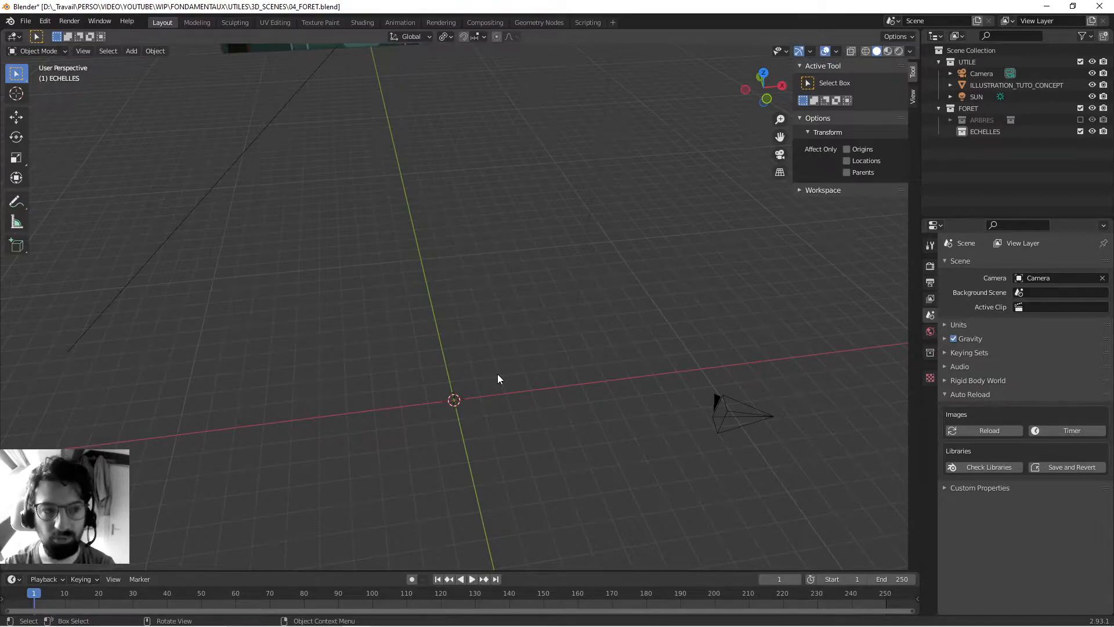
pyautogui.moveTo(498, 409)
pyautogui.mouseDown(button='middle')
pyautogui.moveTo(494, 391)
pyautogui.moveTo(447, 434)
pyautogui.moveTo(437, 420)
pyautogui.moveTo(460, 420)
pyautogui.moveTo(487, 398)
pyautogui.mouseUp(button='middle')
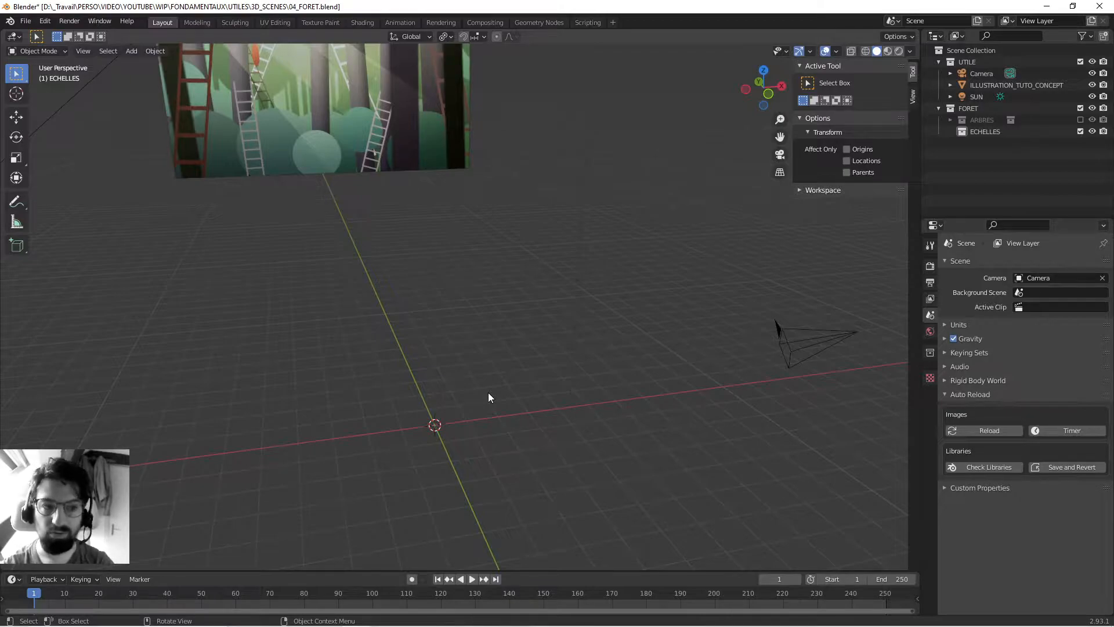
pyautogui.moveTo(489, 392)
pyautogui.mouseDown(button='middle')
pyautogui.moveTo(492, 428)
pyautogui.moveTo(475, 391)
pyautogui.moveTo(472, 406)
pyautogui.moveTo(479, 378)
pyautogui.moveTo(482, 401)
pyautogui.mouseUp(button='middle')
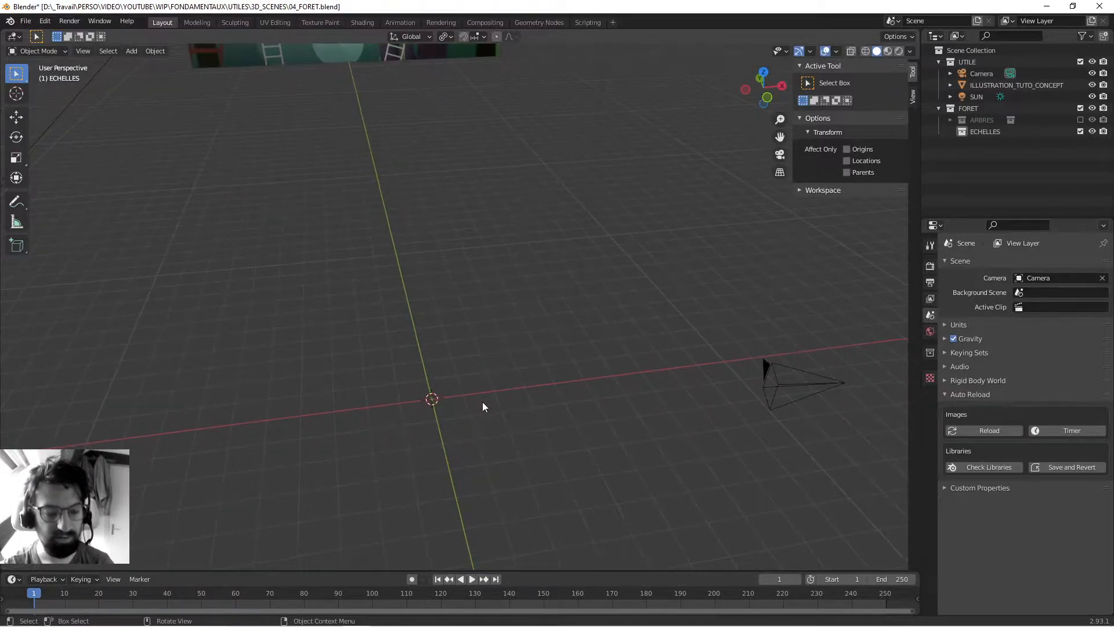
# - Add a cube mesh at the scene origin in the ECHELLES collection
pyautogui.hotkey('shift', 'a')
pyautogui.moveTo(481, 390)
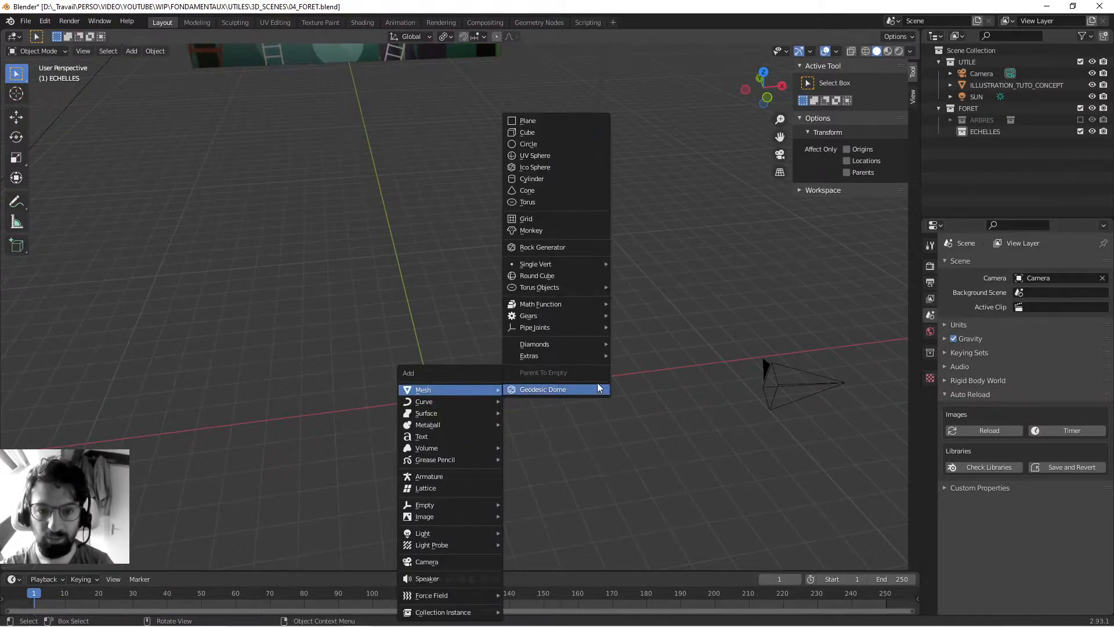
pyautogui.click(546, 133)
pyautogui.moveTo(496, 391); pyautogui.dragTo(554, 244, button='middle')
pyautogui.scroll(5, 511, 303)
pyautogui.scroll(-4, 512, 302)
pyautogui.click(560, 199)
pyautogui.click(440, 249)
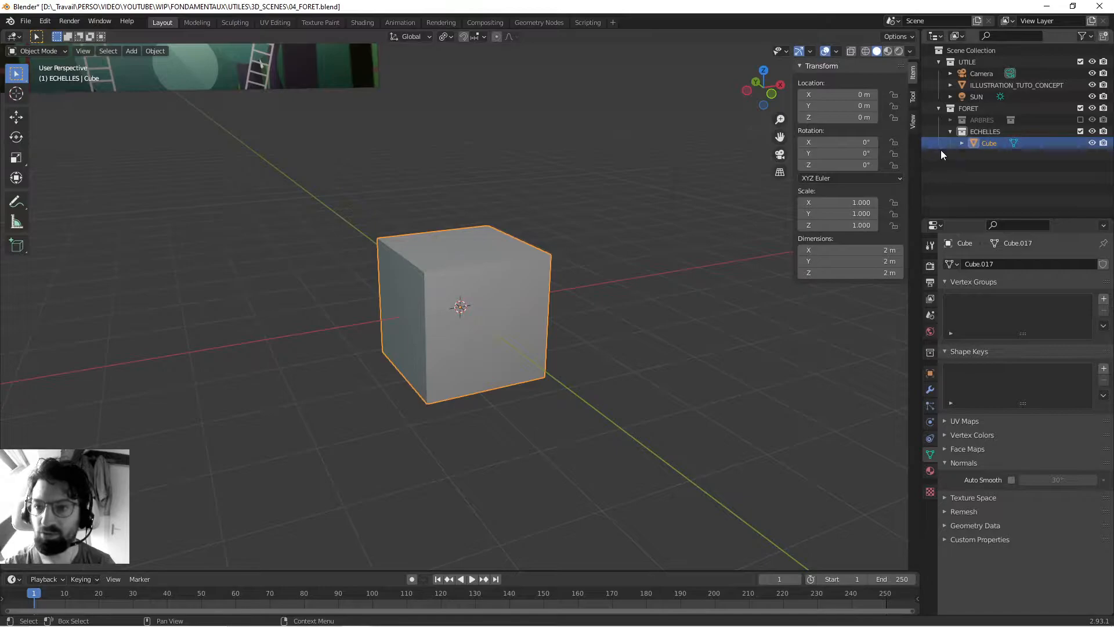
# - Reveal the cube's mesh data in the Outliner and rename the cube object CUBE_A
pyautogui.click(961, 144)
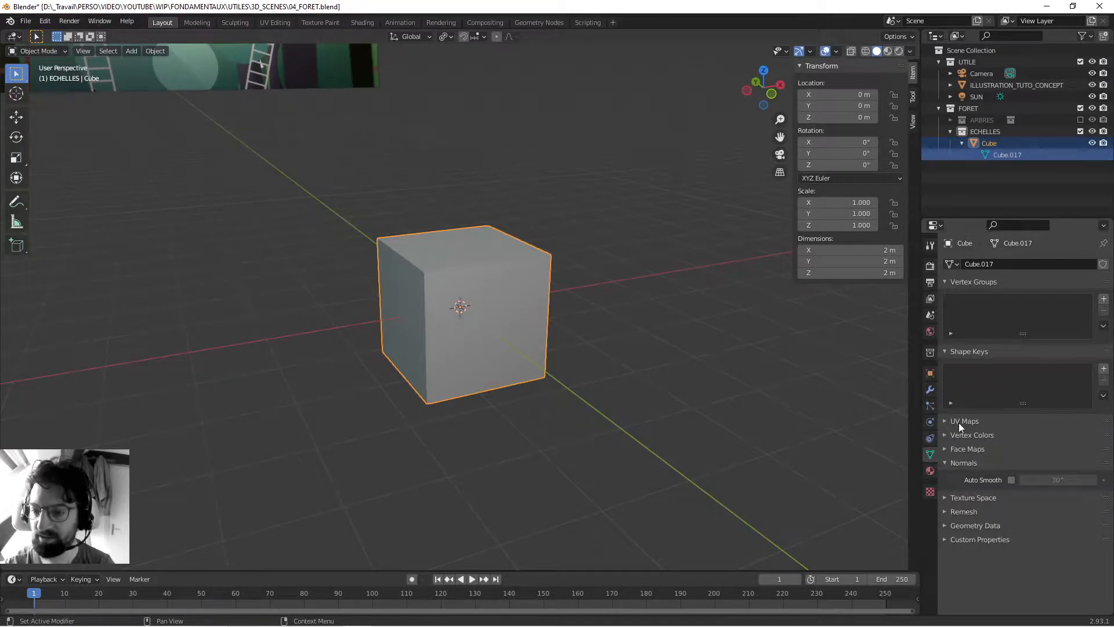
pyautogui.click(956, 462)
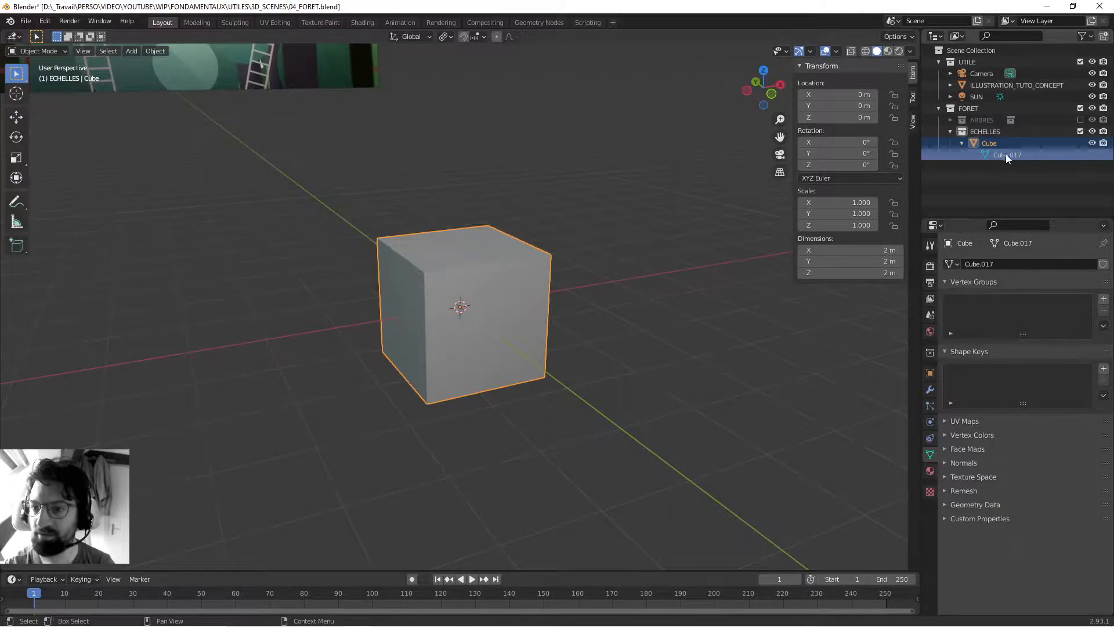
pyautogui.moveTo(506, 229); pyautogui.dragTo(539, 221, button='middle')
pyautogui.doubleClick(988, 143)
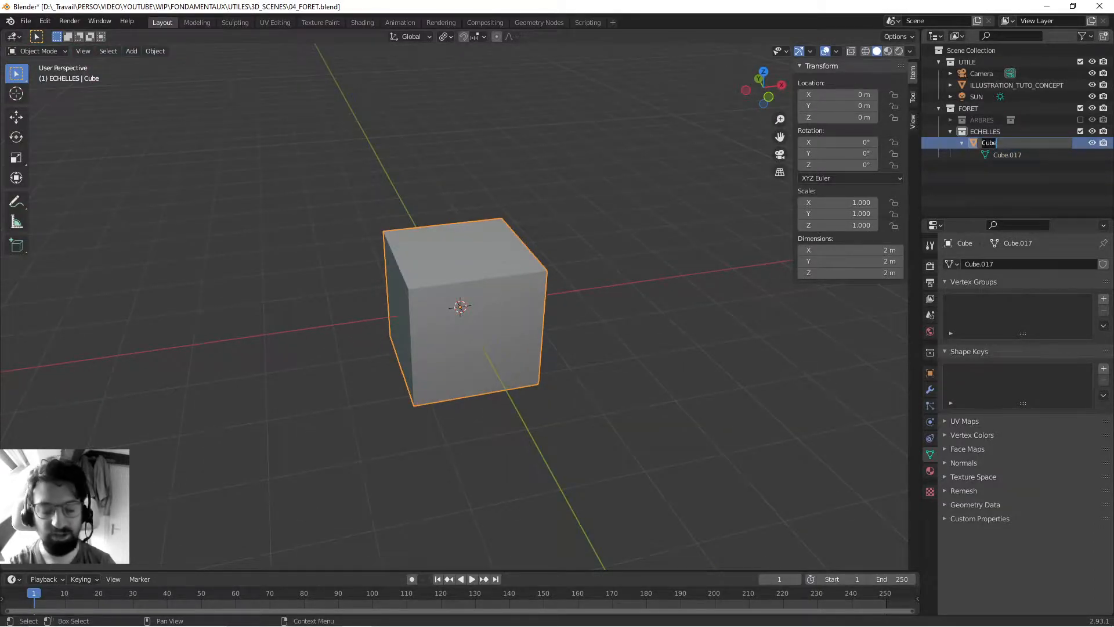
pyautogui.write('CUBE_A')
pyautogui.press('Return')
# - Duplicate CUBE_A and move the copy in the XY plane to about X -3.73 m, Y 1.68 m
pyautogui.scroll(-3, 408, 353)
pyautogui.click(534, 284)
pyautogui.click(496, 294)
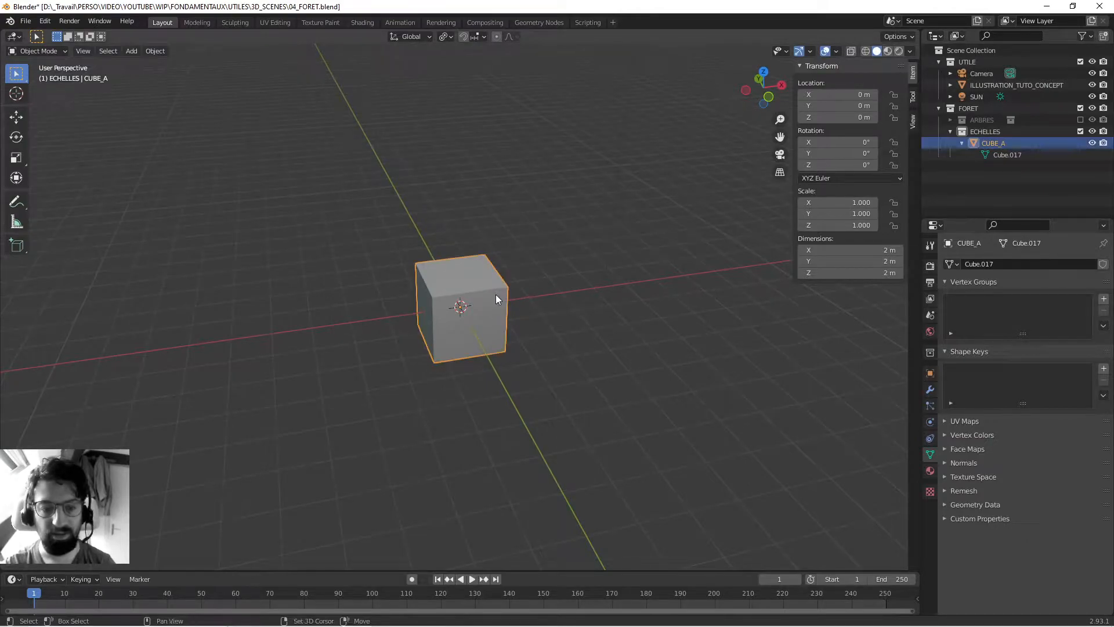
pyautogui.hotkey('shift', 'd')
pyautogui.hotkey('shift', 'z')
pyautogui.click(353, 283)
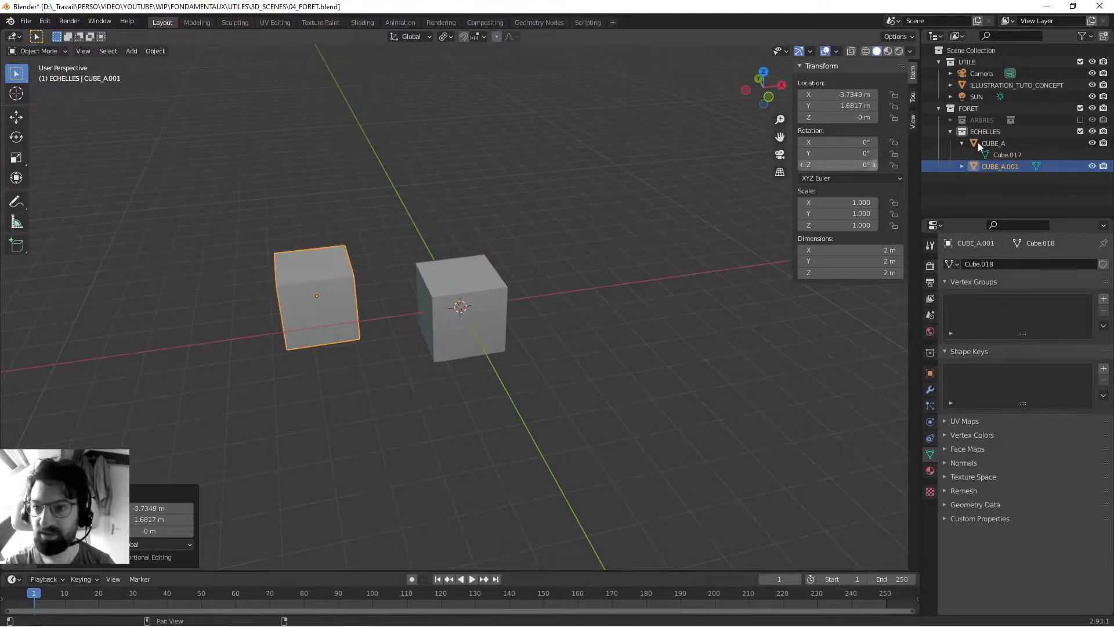
# - Rename the duplicated cube CUBE_B and reveal its mesh data in the Outliner
pyautogui.doubleClick(990, 166)
pyautogui.press('BackSpace')
pyautogui.press('BackSpace')
pyautogui.press('BackSpace')
pyautogui.press('BackSpace')
pyautogui.press('BackSpace')
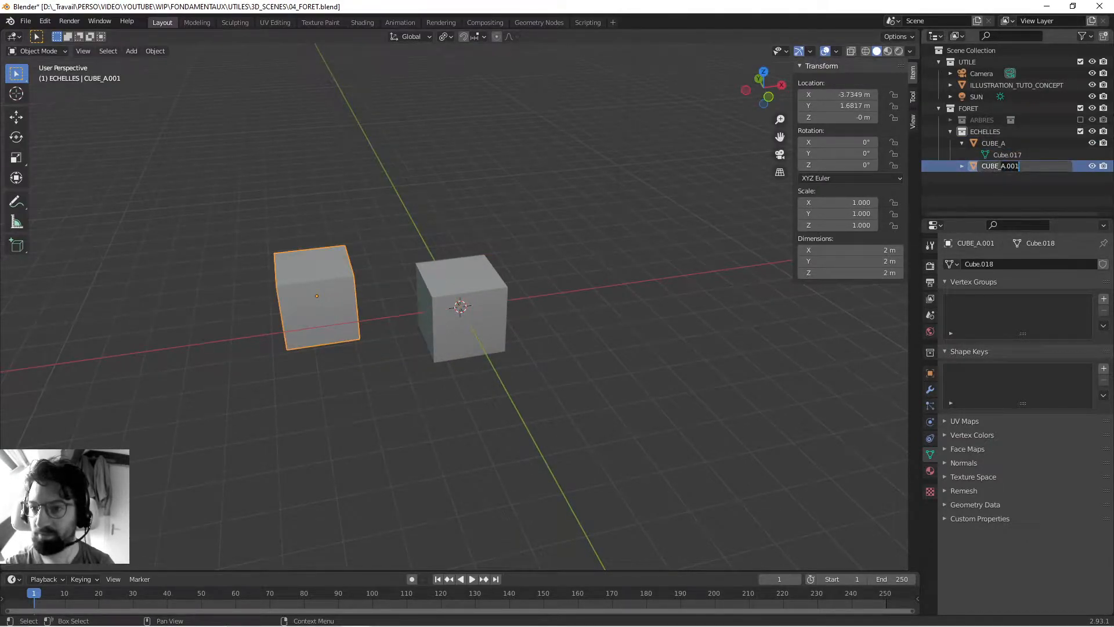
pyautogui.write('B')
pyautogui.press('Return')
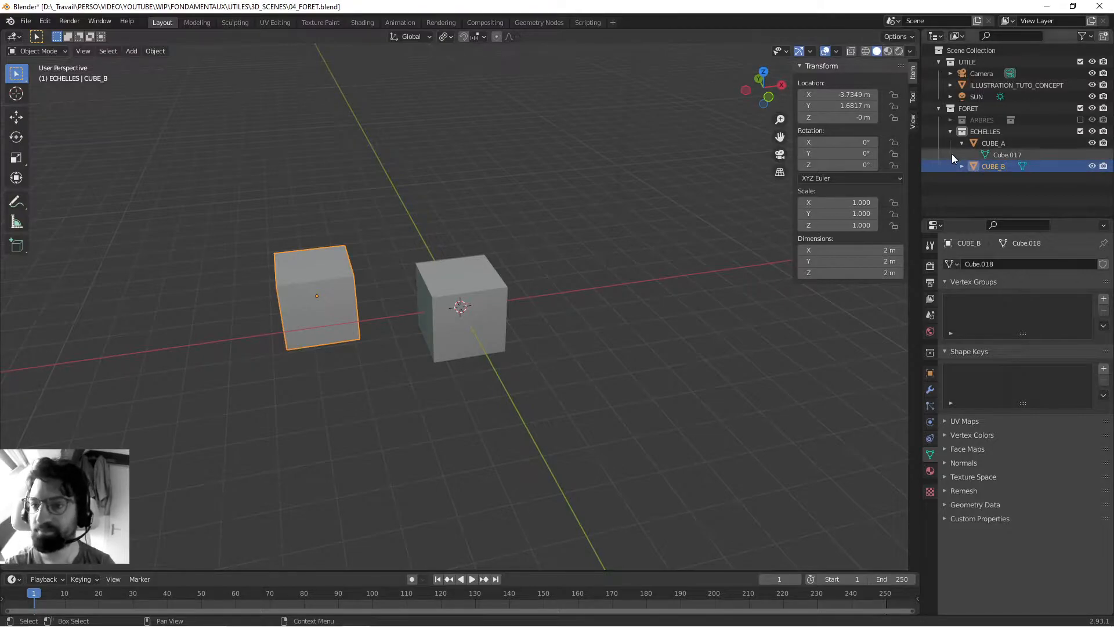
pyautogui.click(961, 166)
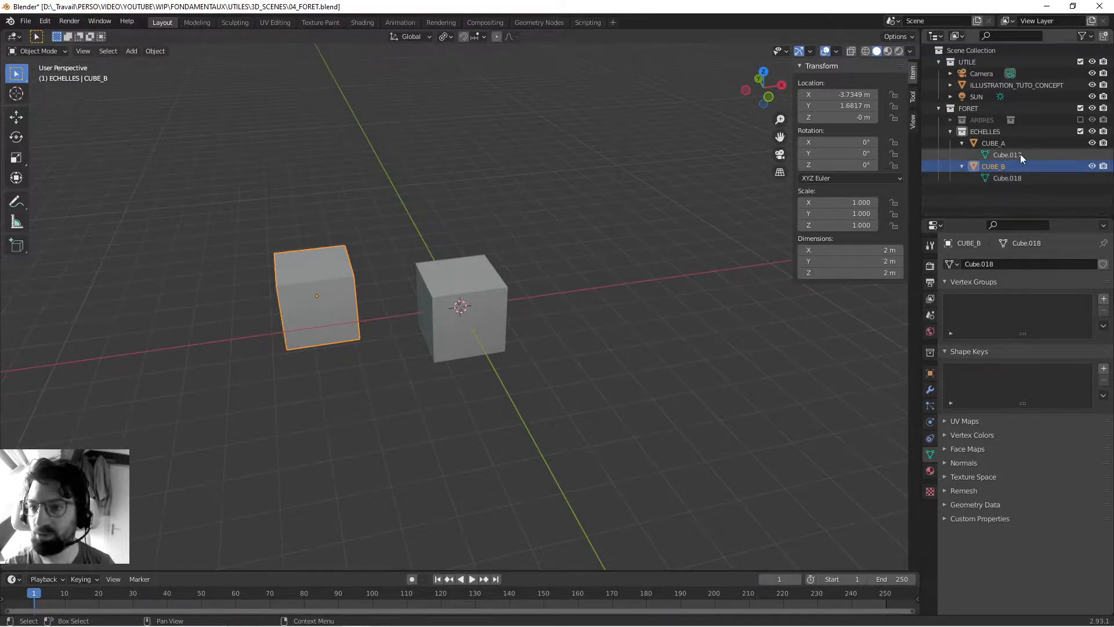
# - Compare the mesh data listed under CUBE_A and CUBE_B in the Outliner
pyautogui.click(997, 143)
pyautogui.click(1000, 154)
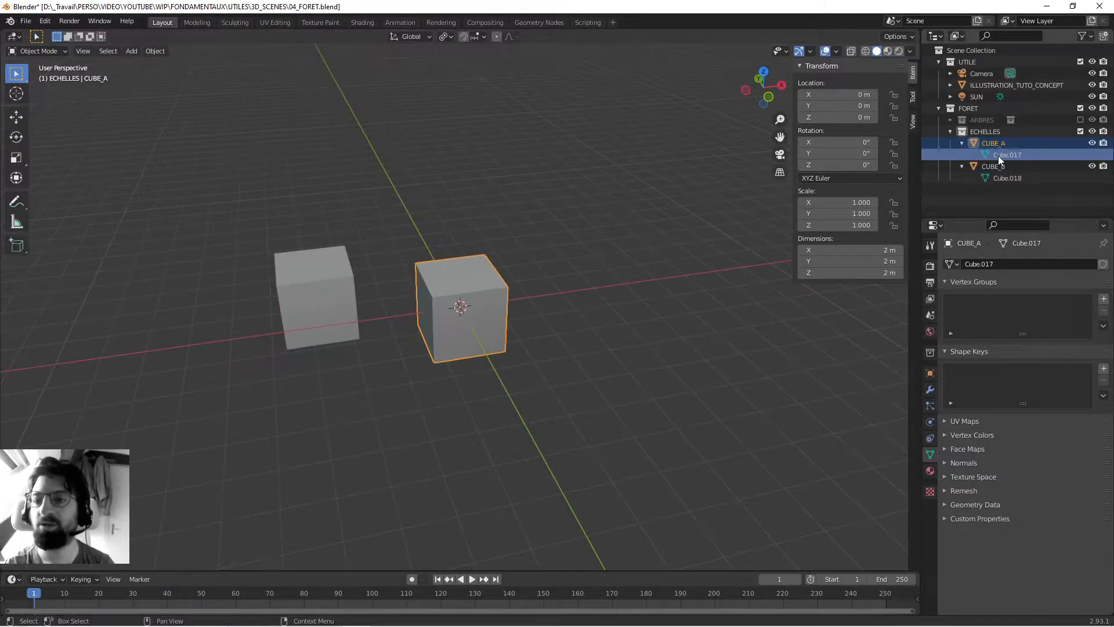
pyautogui.click(989, 166)
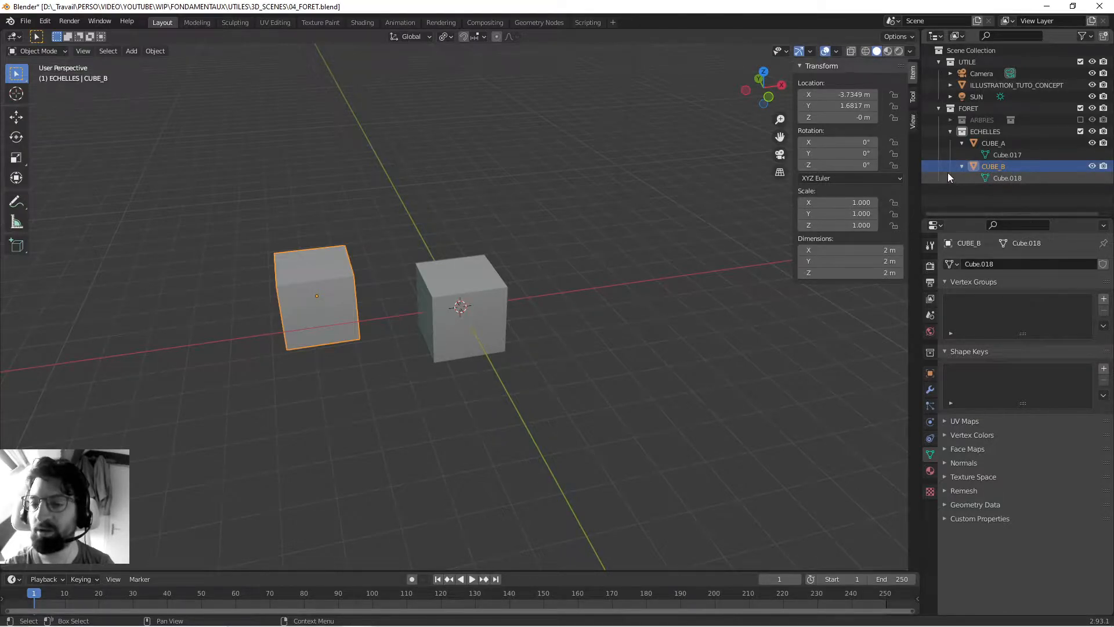
pyautogui.moveTo(515, 228); pyautogui.dragTo(452, 224, button='middle')
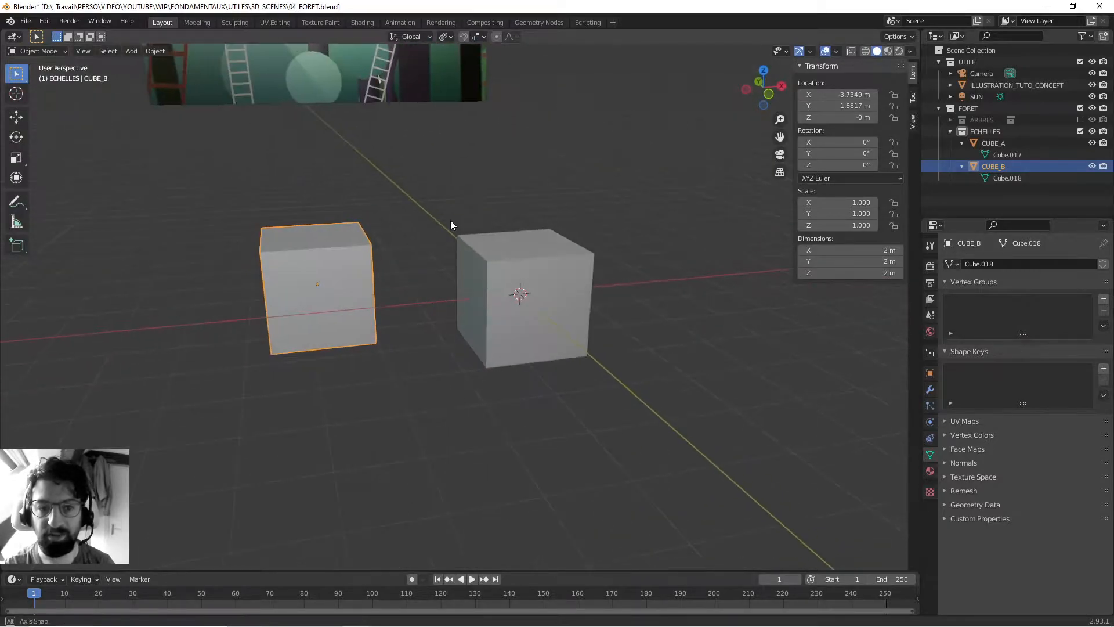
# - Move CUBE_A's top edge on the negative X side by about X -0.55 m, Y 1.07 m, Z 1.70 m in Edit Mode
pyautogui.click(515, 245)
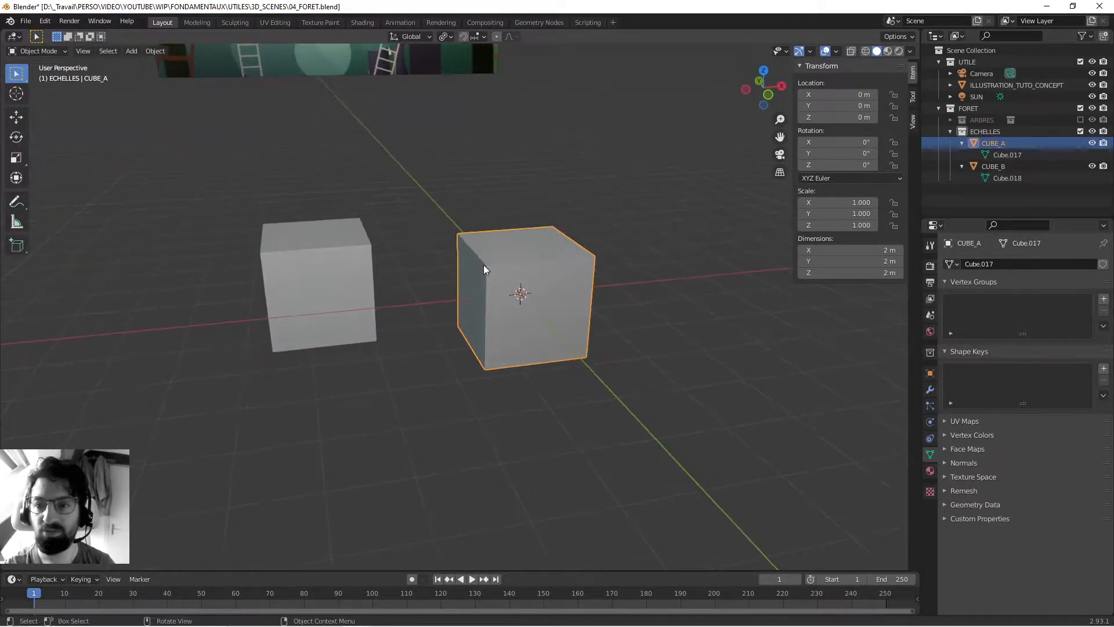
pyautogui.press('Tab')
pyautogui.moveTo(491, 252); pyautogui.dragTo(489, 261, button='middle')
pyautogui.press('1')
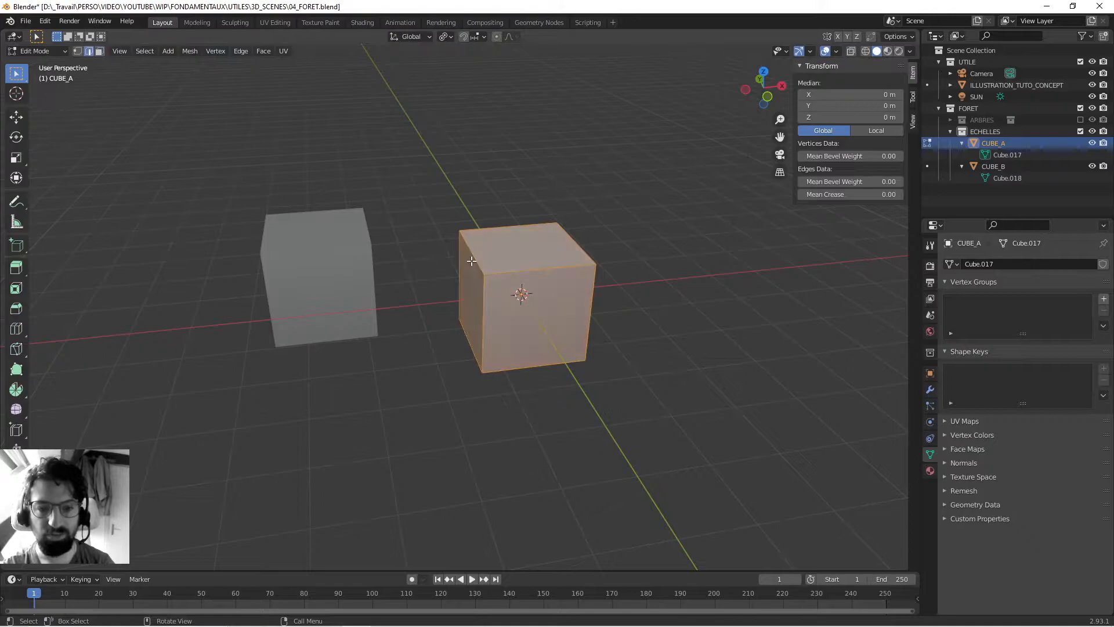
pyautogui.click(483, 260)
pyautogui.press('g')
pyautogui.click(445, 160)
pyautogui.moveTo(445, 160); pyautogui.dragTo(394, 152, button='middle')
pyautogui.moveTo(495, 174); pyautogui.dragTo(530, 254, button='middle')
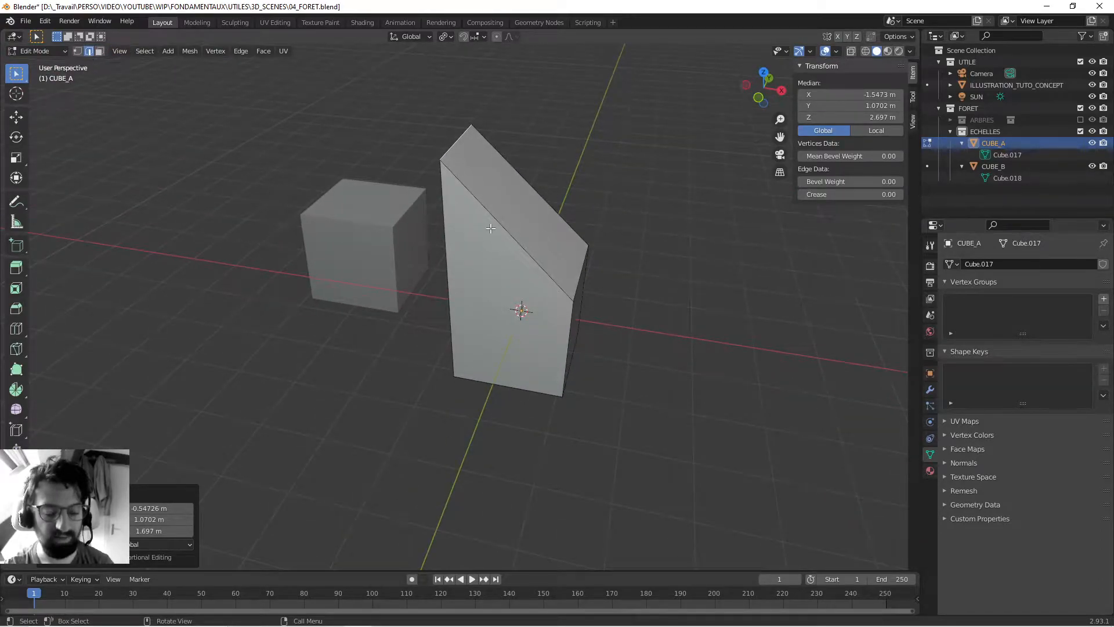
pyautogui.moveTo(423, 126); pyautogui.dragTo(418, 264, button='middle')
pyautogui.press('Tab')
# - Select CUBE_B and the reshaped CUBE_A alternately in the viewport to compare their geometry
pyautogui.scroll(-3, 565, 162)
pyautogui.click(406, 271)
pyautogui.click(480, 275)
pyautogui.click(390, 292)
pyautogui.click(495, 282)
pyautogui.click(405, 293)
pyautogui.scroll(2, 389, 278)
pyautogui.moveTo(368, 260); pyautogui.dragTo(369, 278, button='middle')
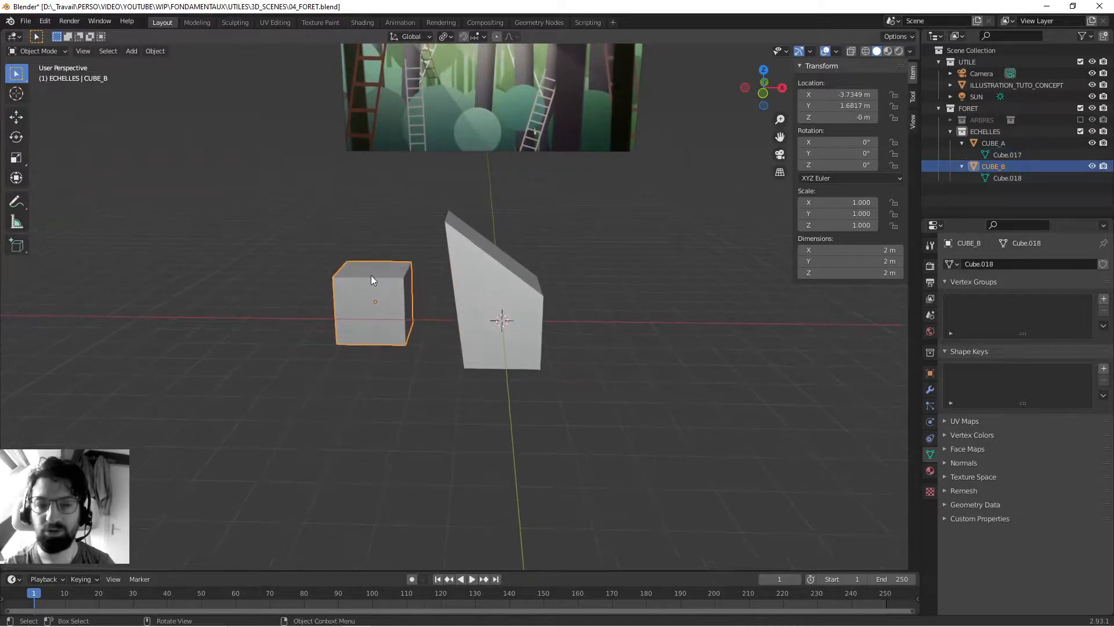
pyautogui.click(524, 288)
pyautogui.moveTo(456, 244); pyautogui.dragTo(484, 263, button='middle')
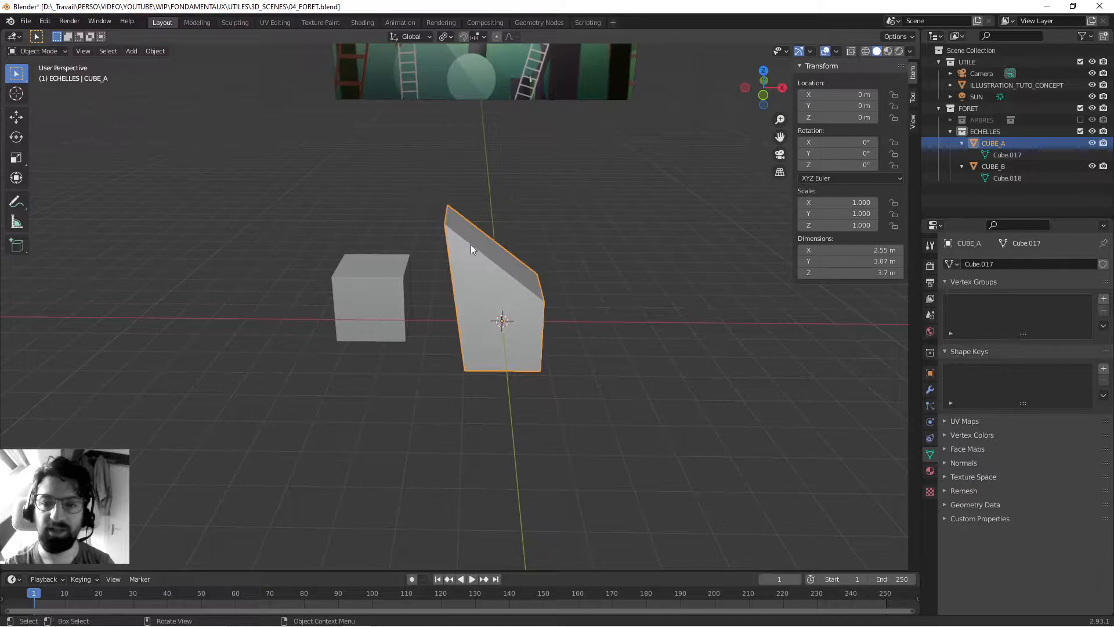
pyautogui.click(367, 276)
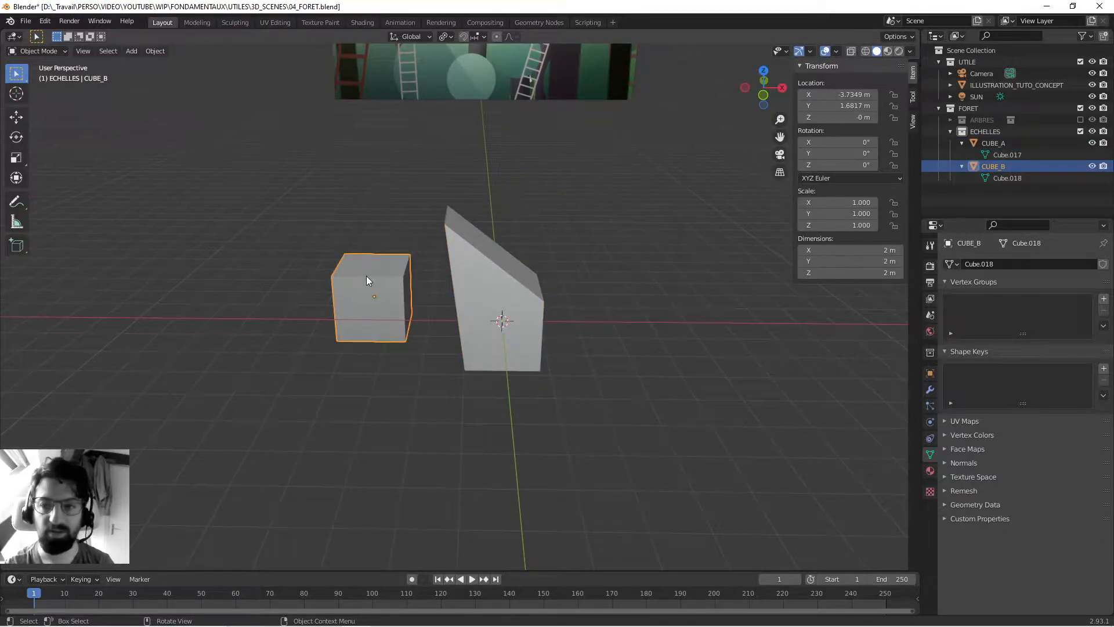
pyautogui.moveTo(510, 290); pyautogui.dragTo(433, 283, button='middle')
# - Duplicate CUBE_A as an independent copy and move it in the XY plane by about X 3.52 m, Y 3.21 m
pyautogui.click(420, 273)
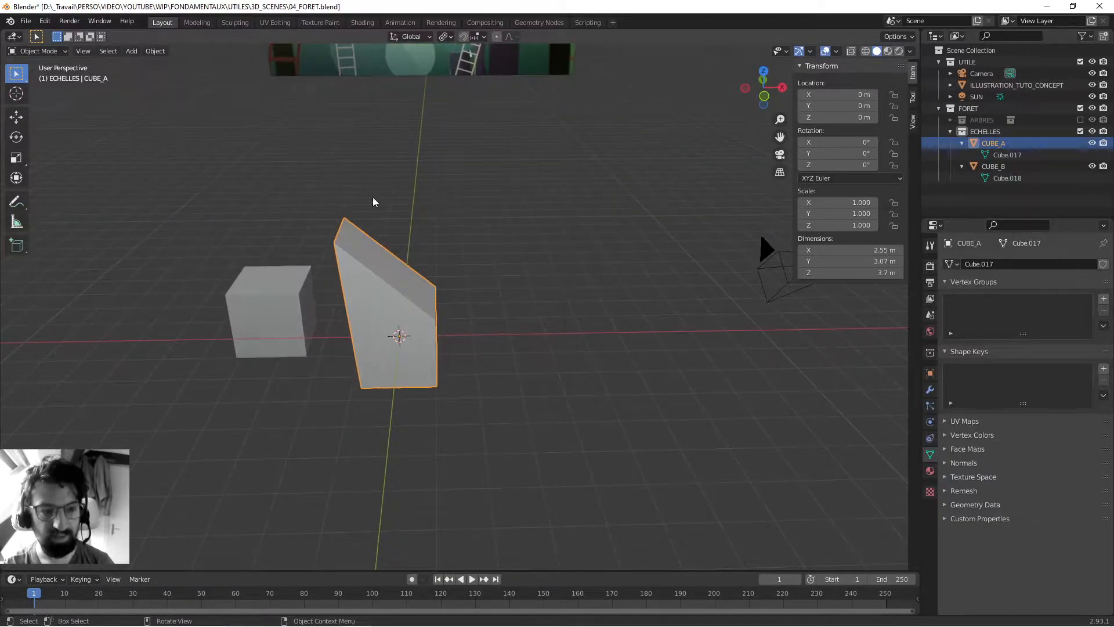
pyautogui.click(155, 51)
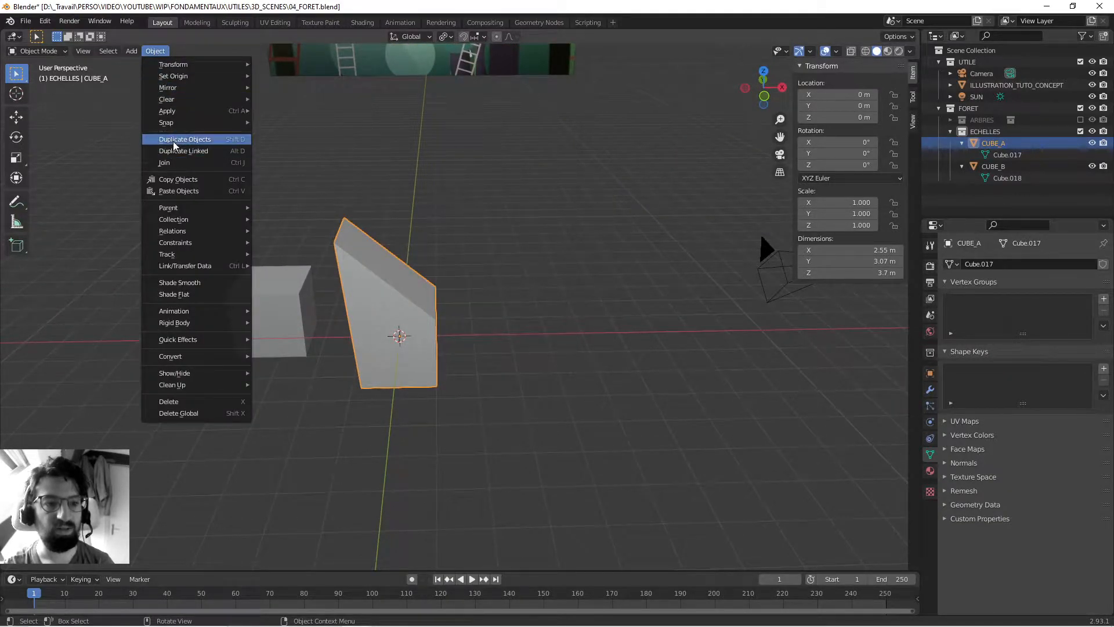
pyautogui.moveTo(510, 251); pyautogui.dragTo(382, 288, button='middle')
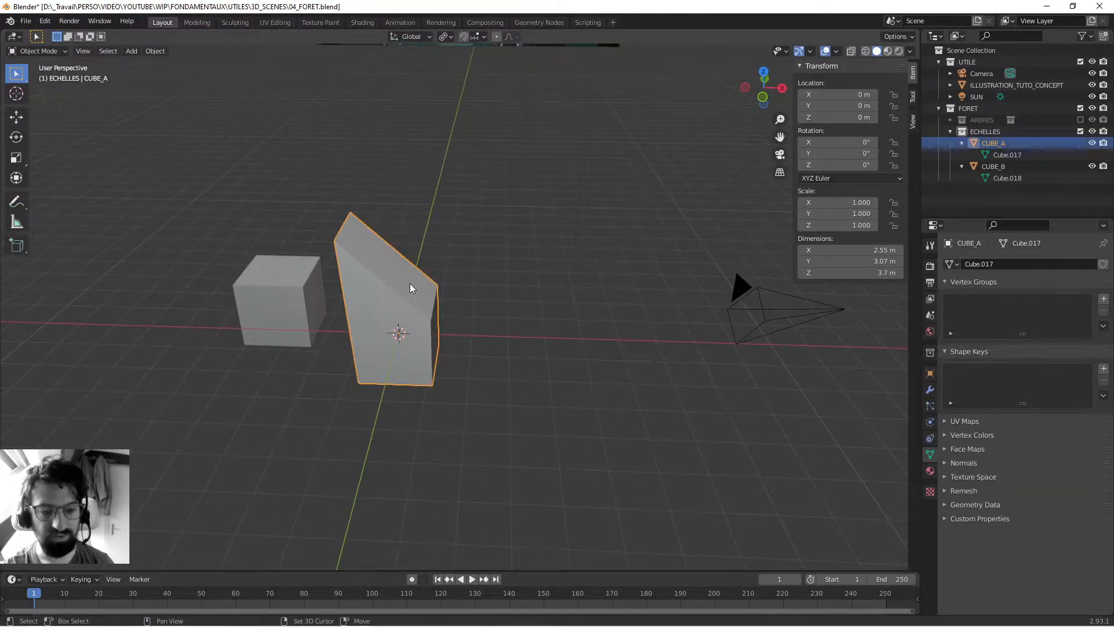
pyautogui.hotkey('shift', 'd')
pyautogui.hotkey('shift', 'z')
pyautogui.click(545, 246)
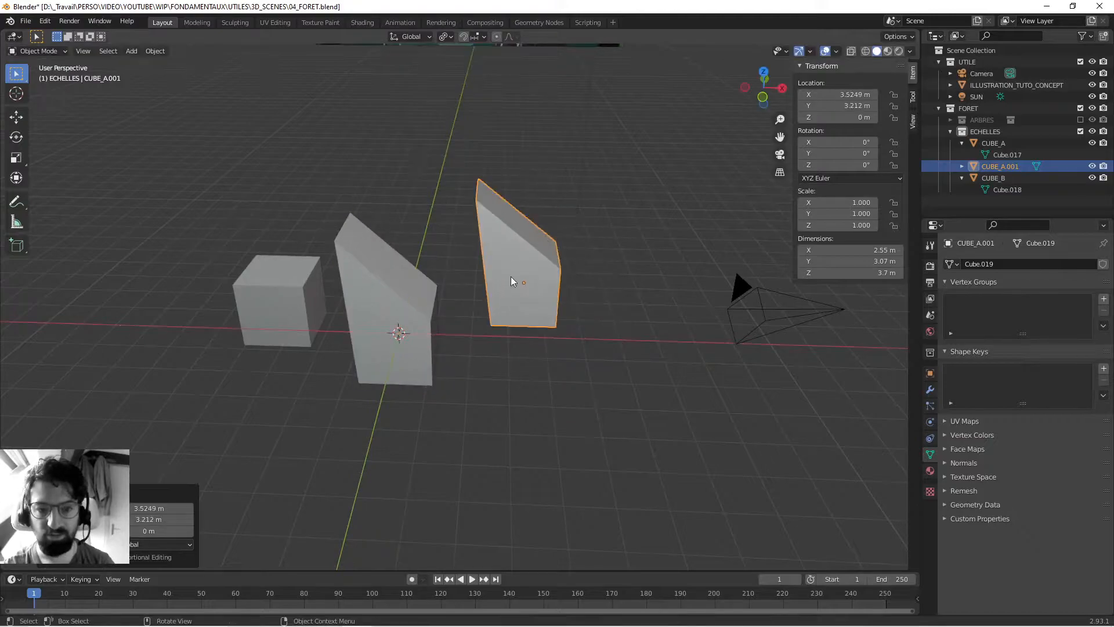
# - Move the copy's top edge on the positive X side by about X 1.20 m, Y 1.57 m, Z 1.07 m in Edit Mode
pyautogui.press('Tab')
pyautogui.moveTo(483, 284); pyautogui.dragTo(595, 289, button='middle')
pyautogui.click(595, 289)
pyautogui.press('g')
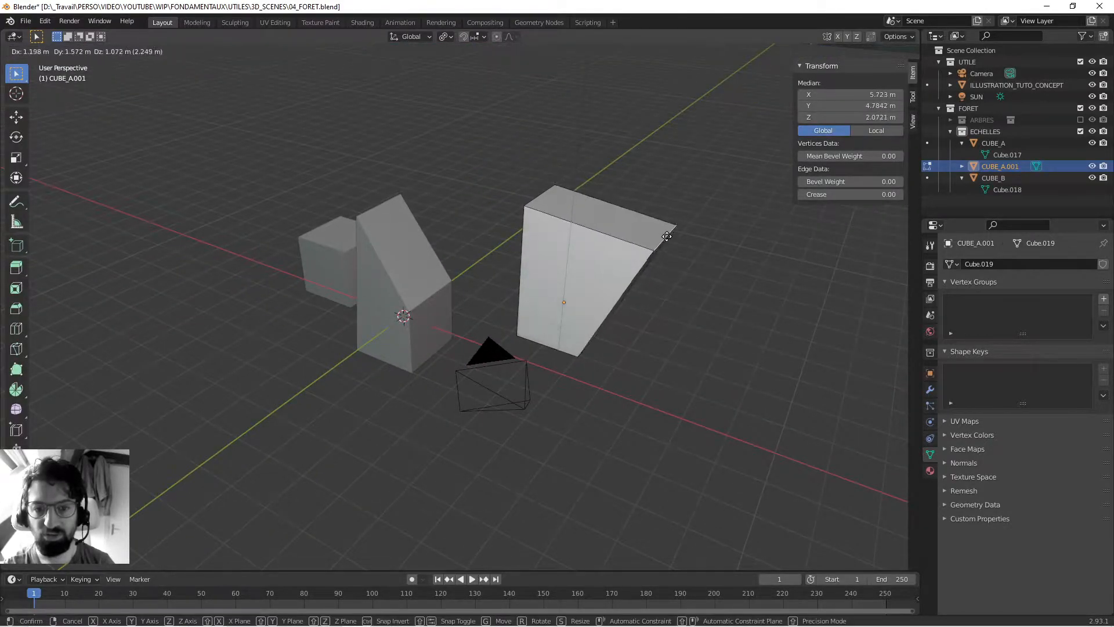
pyautogui.click(663, 242)
pyautogui.press('Tab')
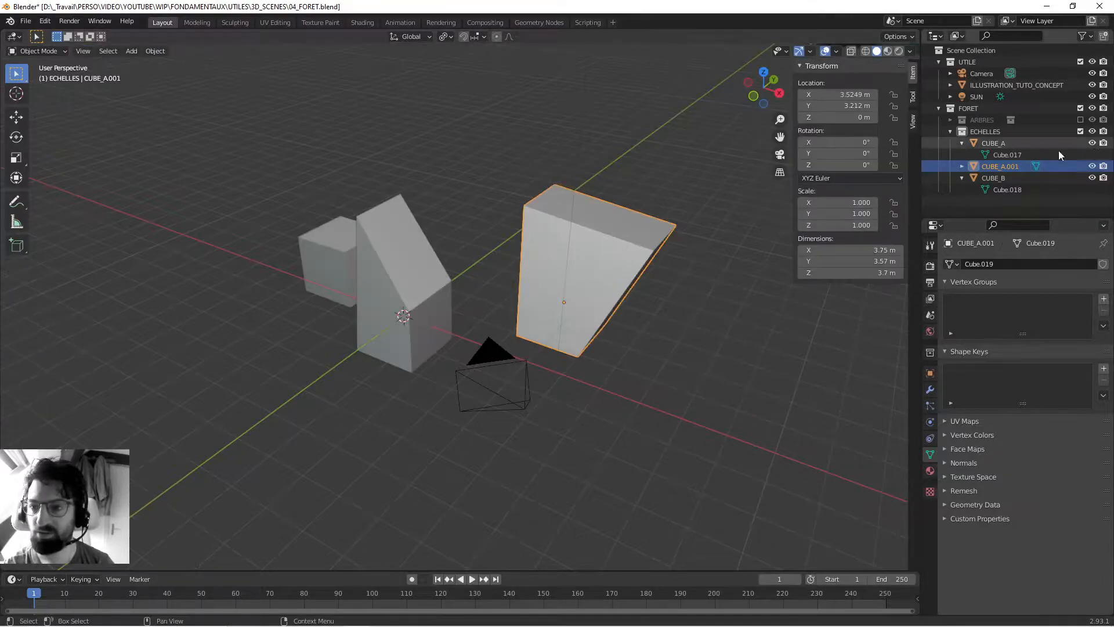
# - Rename the copy CUBE_C, reveal its mesh data in the Outliner and compare it with the other two cubes' data
pyautogui.doubleClick(999, 166)
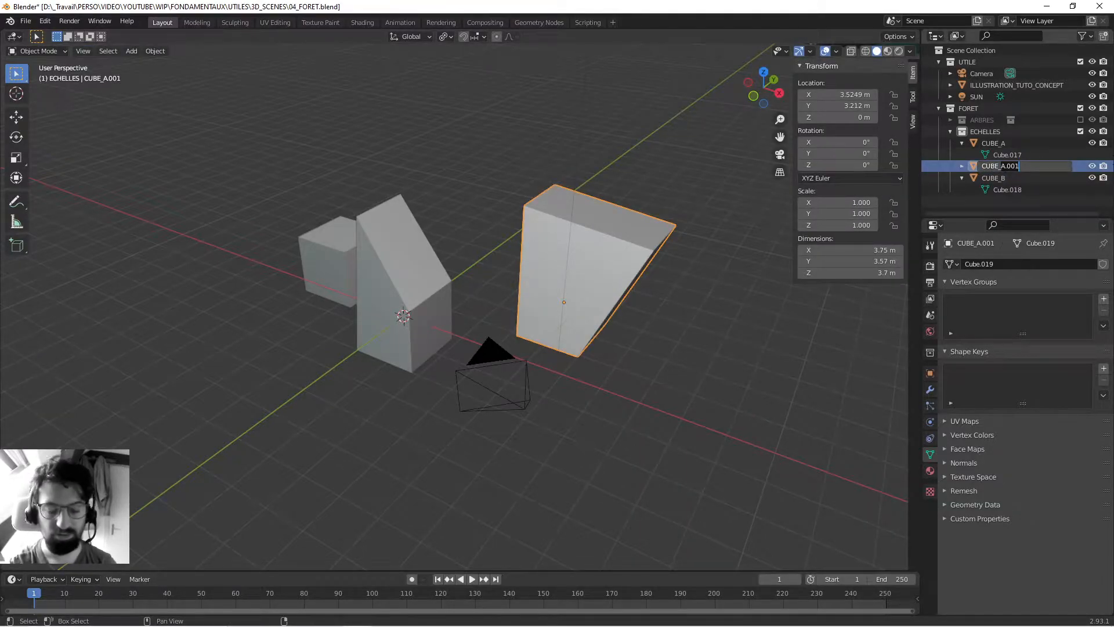
pyautogui.write('CUBE_C')
pyautogui.press('Return')
pyautogui.click(961, 189)
pyautogui.click(1013, 202)
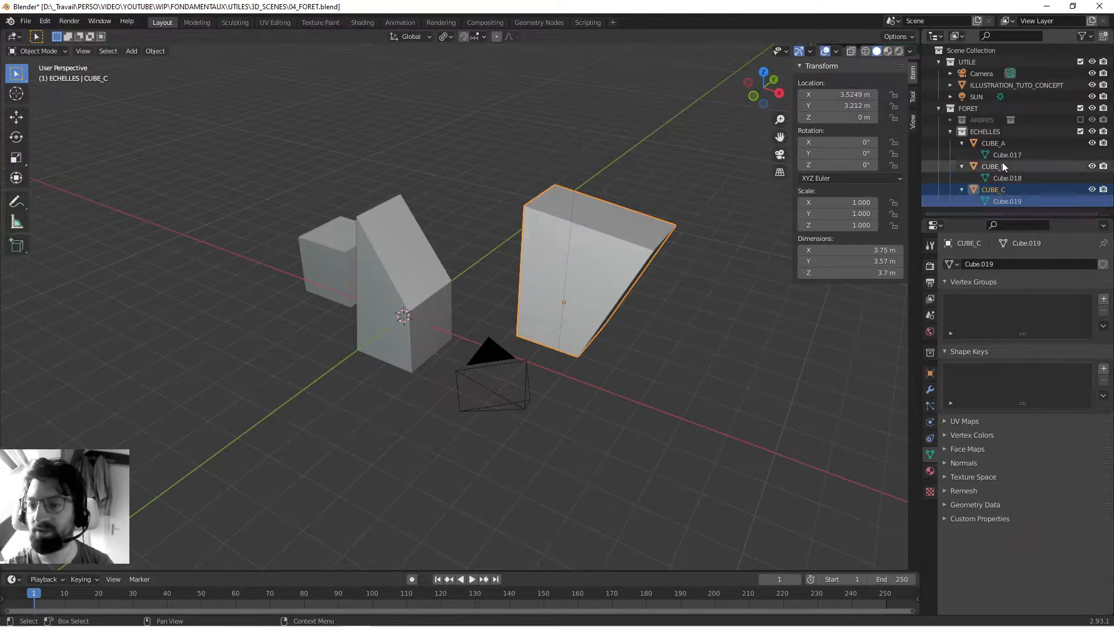
pyautogui.click(1008, 155)
pyautogui.click(1007, 177)
pyautogui.click(1008, 200)
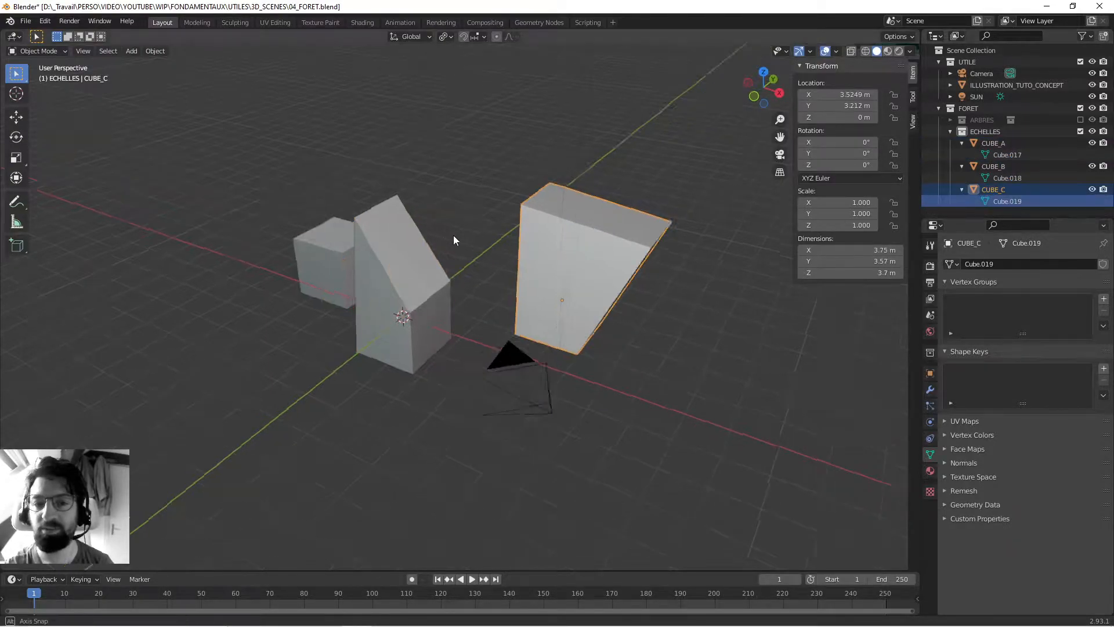
pyautogui.press('KP_Decimal')
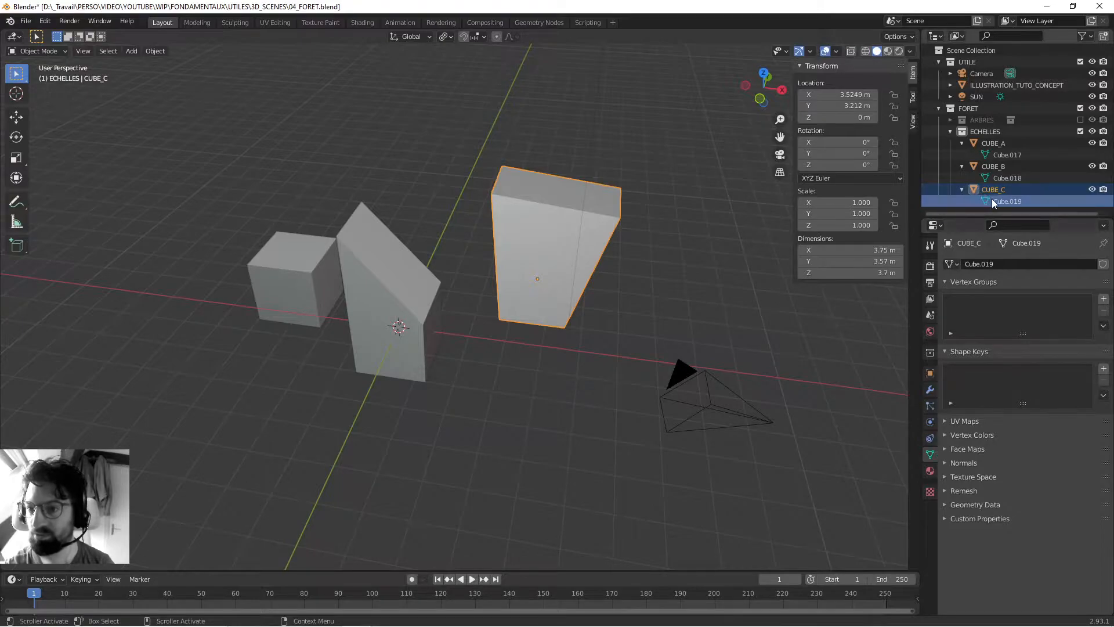
# - Delete the CUBE_C object from the scene
pyautogui.moveTo(366, 304); pyautogui.dragTo(523, 288, button='middle')
pyautogui.press('x')
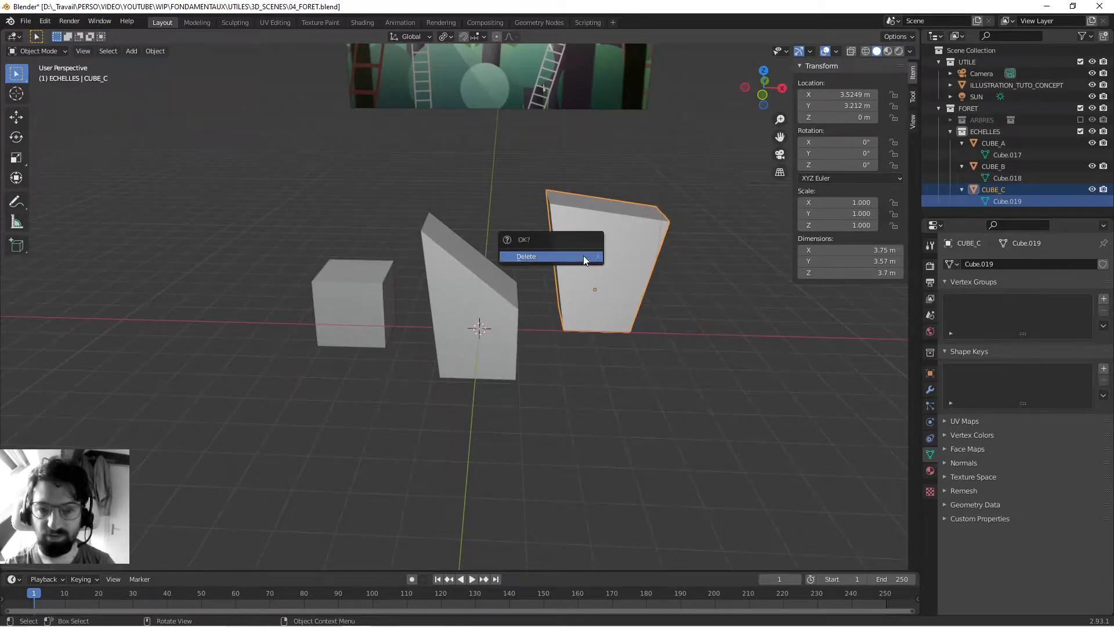
pyautogui.click(583, 255)
# - Delete the CUBE_B object so that only CUBE_A is left in the ECHELLES collection
pyautogui.click(487, 274)
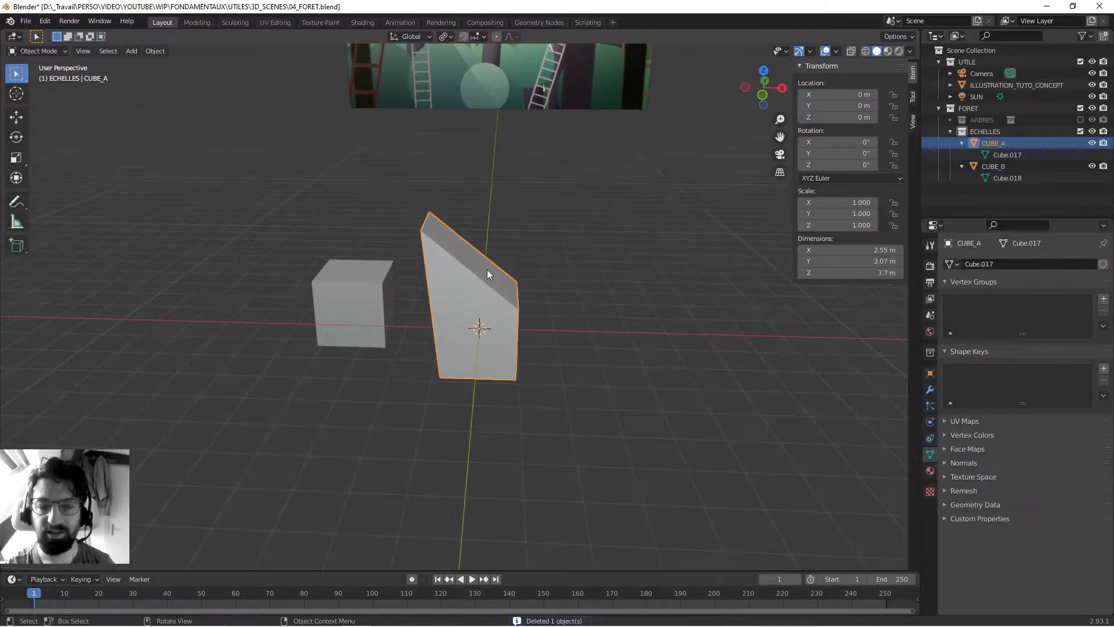
pyautogui.click(352, 295)
pyautogui.press('Delete')
# - Create a linked duplicate of CUBE_A and move it in the XY plane by about X 4.29 m, Y 3.82 m
pyautogui.click(453, 290)
pyautogui.moveTo(454, 289)
pyautogui.mouseDown(button='middle')
pyautogui.moveTo(433, 295)
pyautogui.moveTo(442, 272)
pyautogui.mouseUp(button='middle')
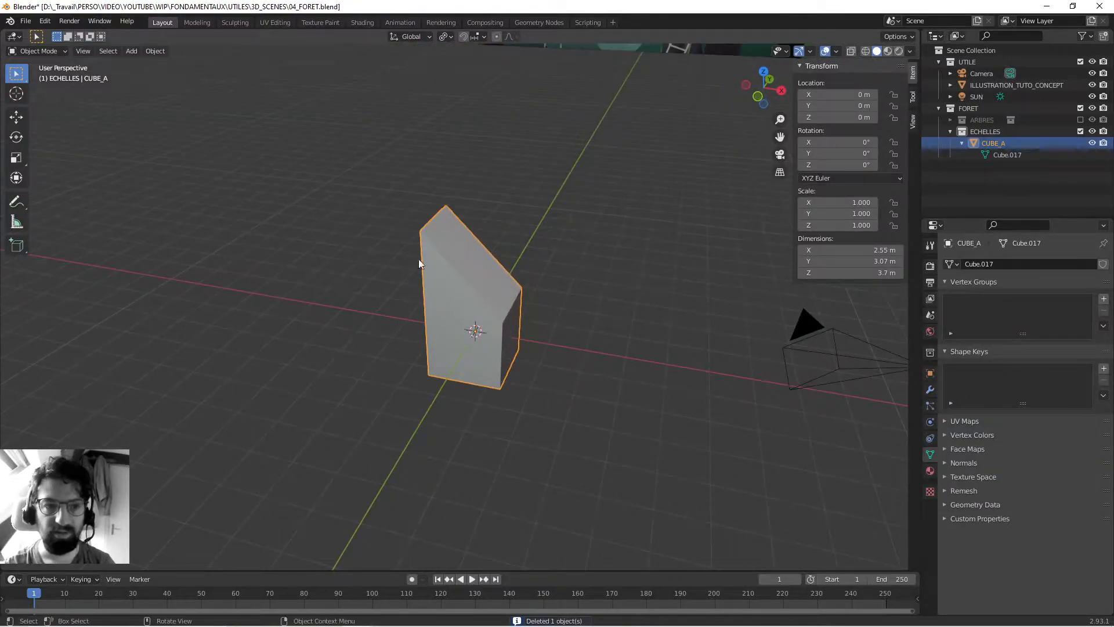
pyautogui.click(155, 52)
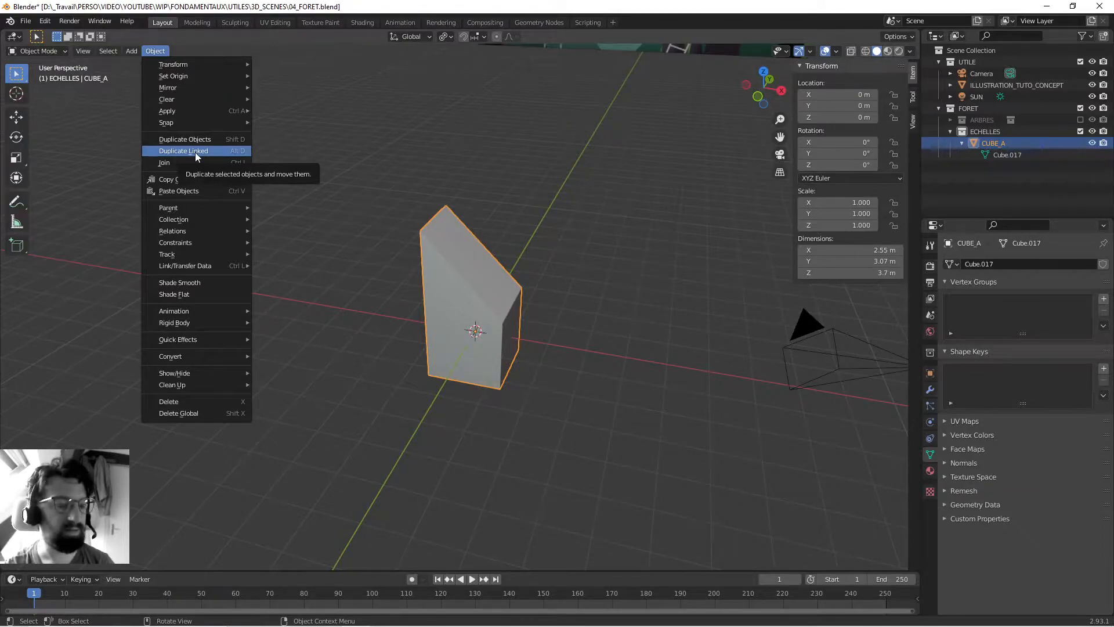
pyautogui.moveTo(480, 221)
pyautogui.keyDown('shift'); pyautogui.mouseDown(button='middle')
pyautogui.moveTo(484, 211)
pyautogui.moveTo(472, 234)
pyautogui.moveTo(492, 238)
pyautogui.mouseUp(button='middle'); pyautogui.keyUp('shift')
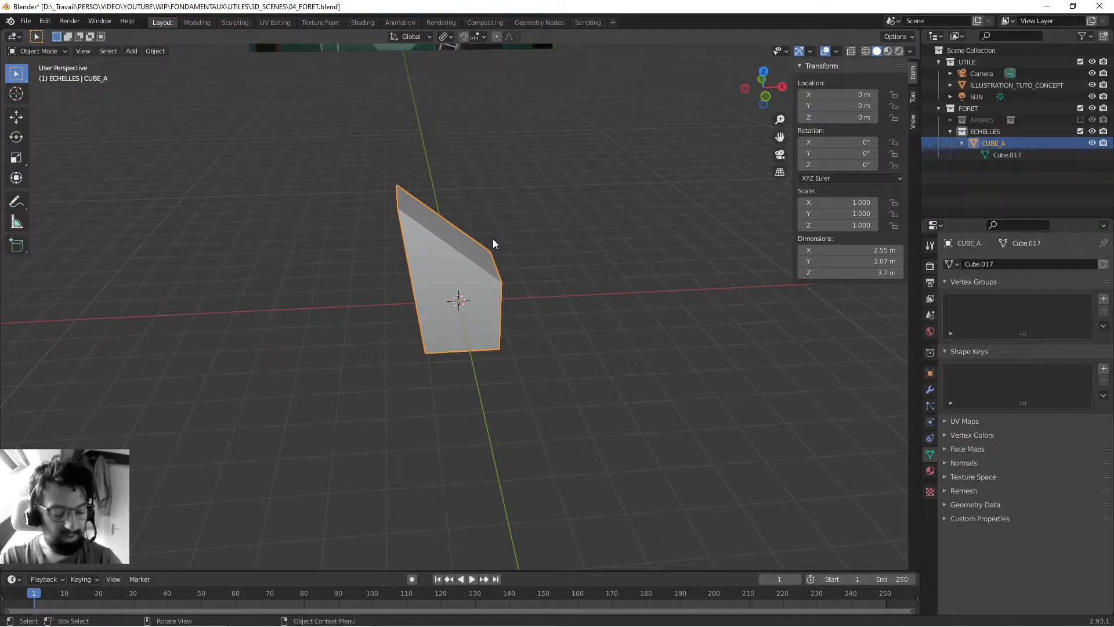
pyautogui.click(537, 180)
pyautogui.click(449, 266)
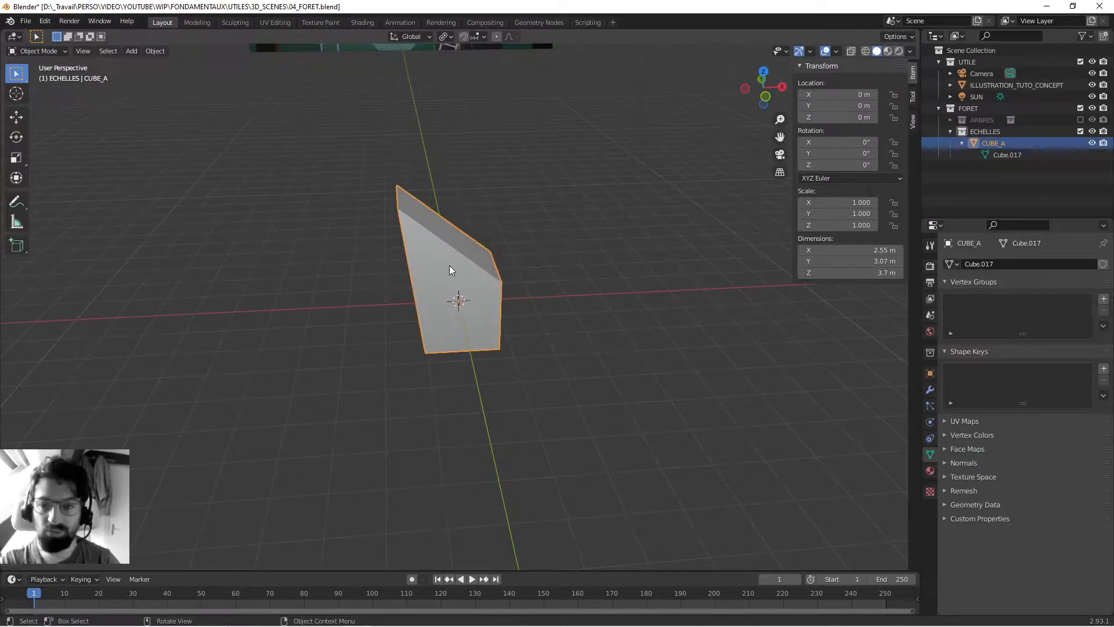
pyautogui.moveTo(497, 254)
pyautogui.mouseDown(button='middle')
pyautogui.moveTo(471, 256)
pyautogui.moveTo(492, 250)
pyautogui.mouseUp(button='middle')
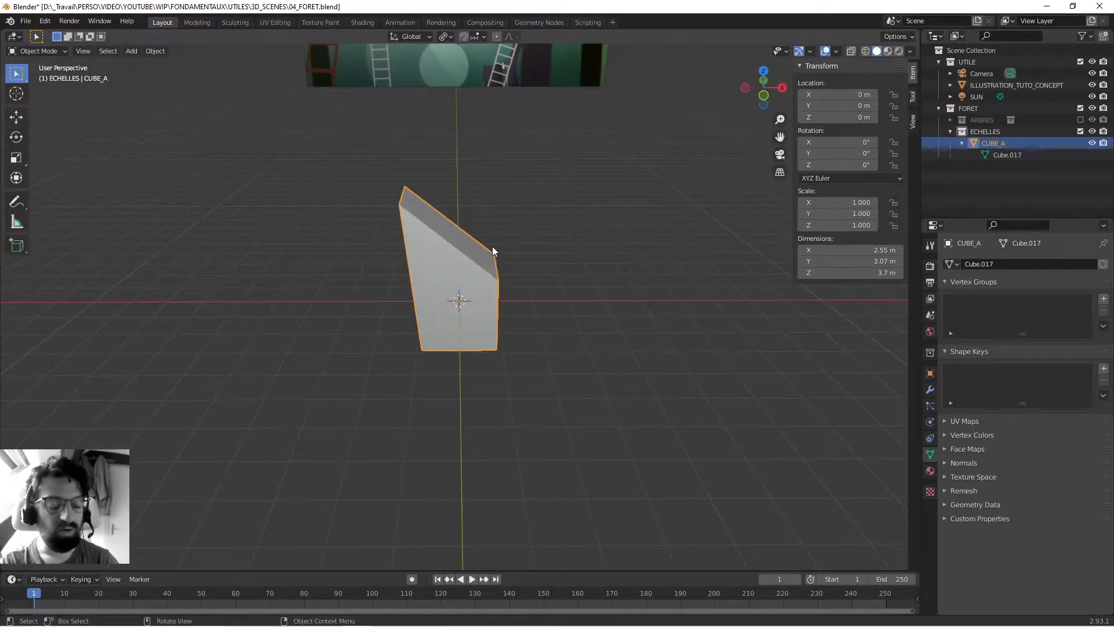
pyautogui.hotkey('alt', 'd')
pyautogui.rightClick(492, 246)
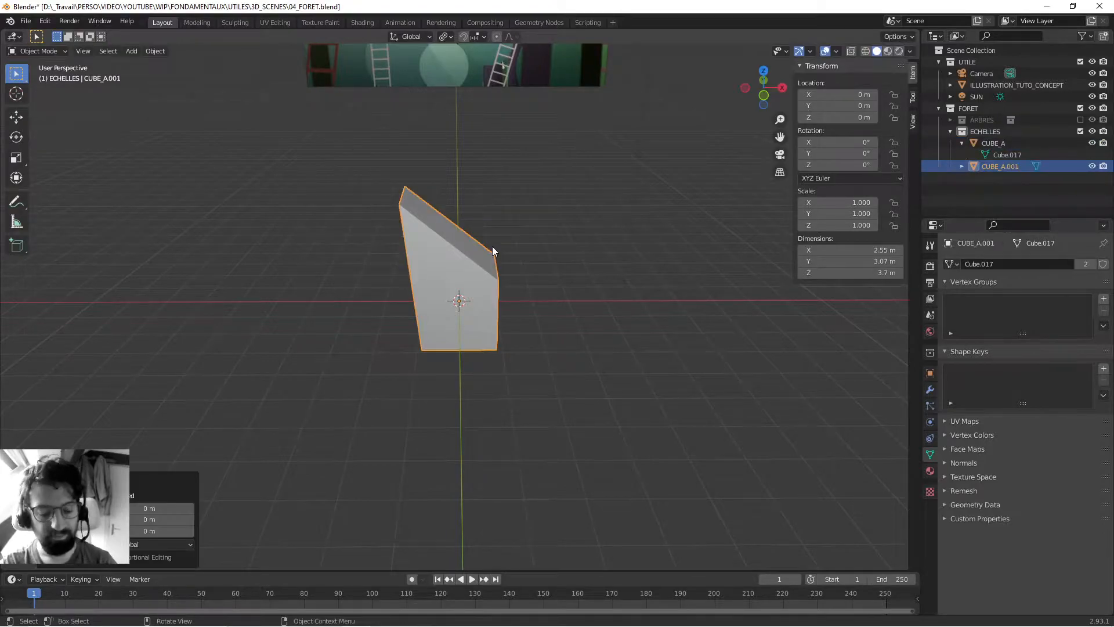
pyautogui.press('g')
pyautogui.hotkey('shift', 'z')
pyautogui.click(621, 201)
# - Rename the linked duplicate CUBE_B and reveal its mesh data in the Outliner
pyautogui.moveTo(585, 197); pyautogui.dragTo(550, 209, button='middle')
pyautogui.click(568, 202)
pyautogui.doubleClick(1000, 166)
pyautogui.press('BackSpace')
pyautogui.press('BackSpace')
pyautogui.press('BackSpace')
pyautogui.press('BackSpace')
pyautogui.press('BackSpace')
pyautogui.write('B')
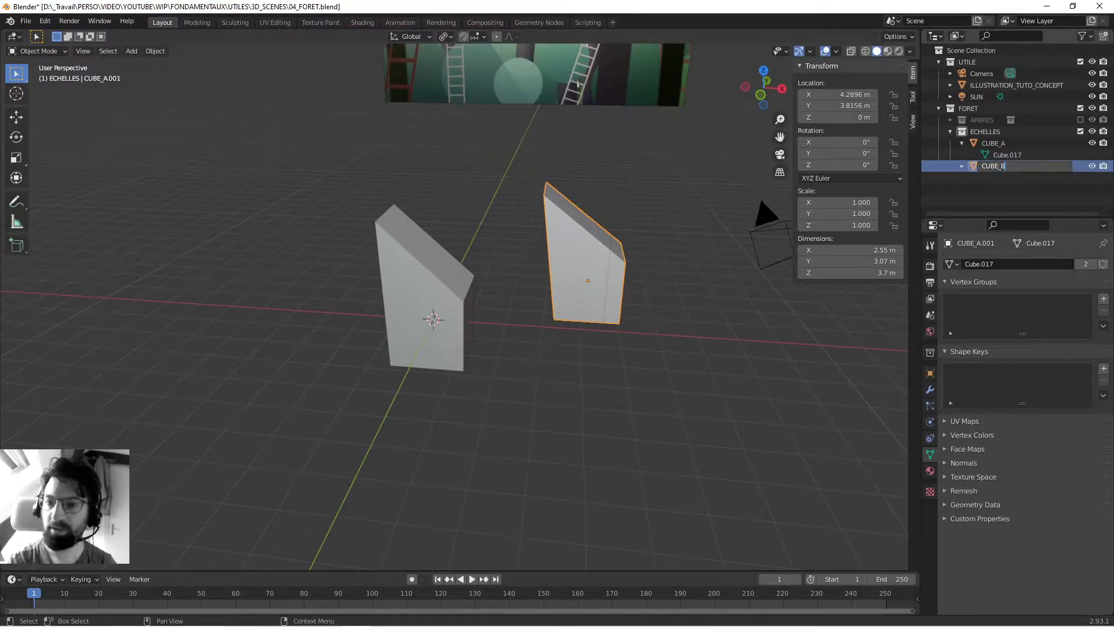
pyautogui.press('Return')
pyautogui.click(988, 141)
pyautogui.click(987, 166)
pyautogui.click(961, 166)
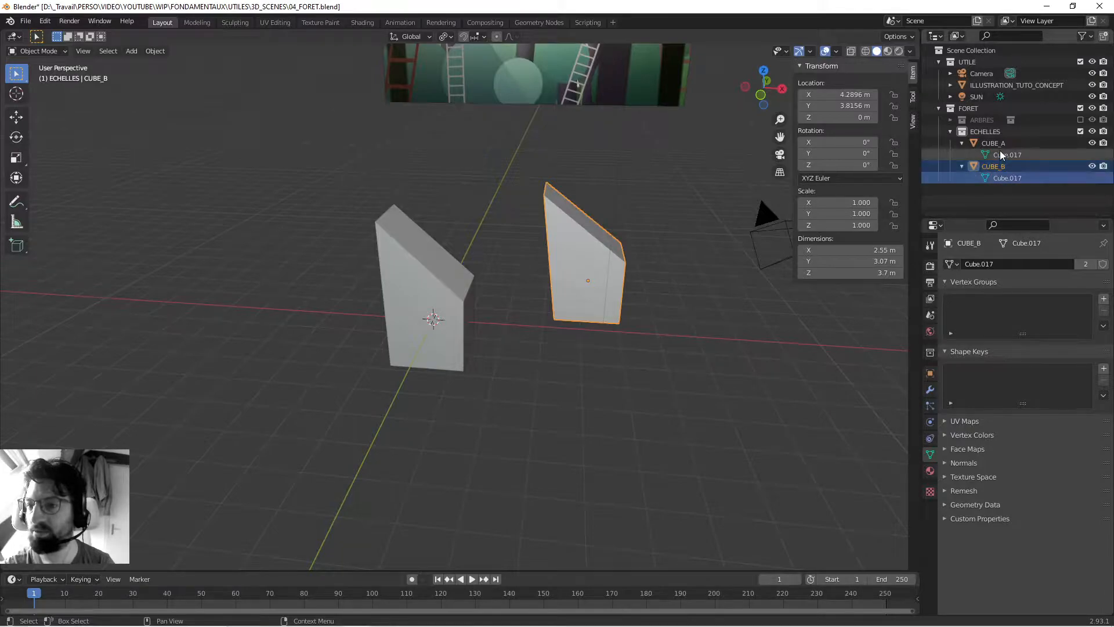
# - Examine the mesh data under CUBE_A and CUBE_B in the Outliner and check which object each belongs to in the viewport
pyautogui.click(998, 142)
pyautogui.click(1011, 156)
pyautogui.click(1002, 178)
pyautogui.click(1002, 156)
pyautogui.click(1000, 177)
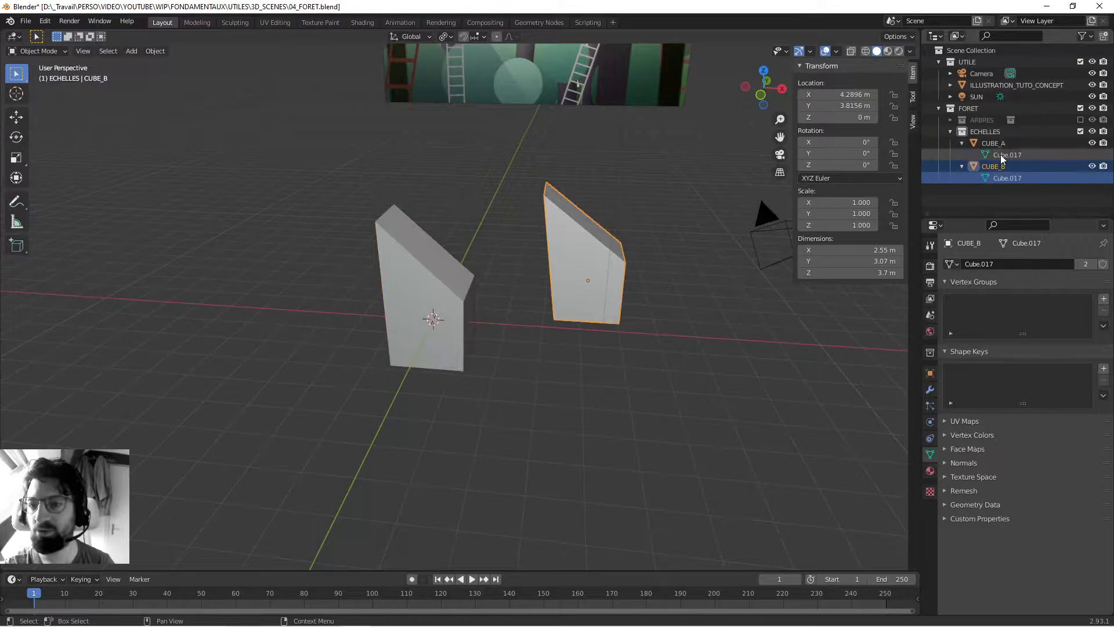
pyautogui.click(1002, 155)
pyautogui.click(529, 215)
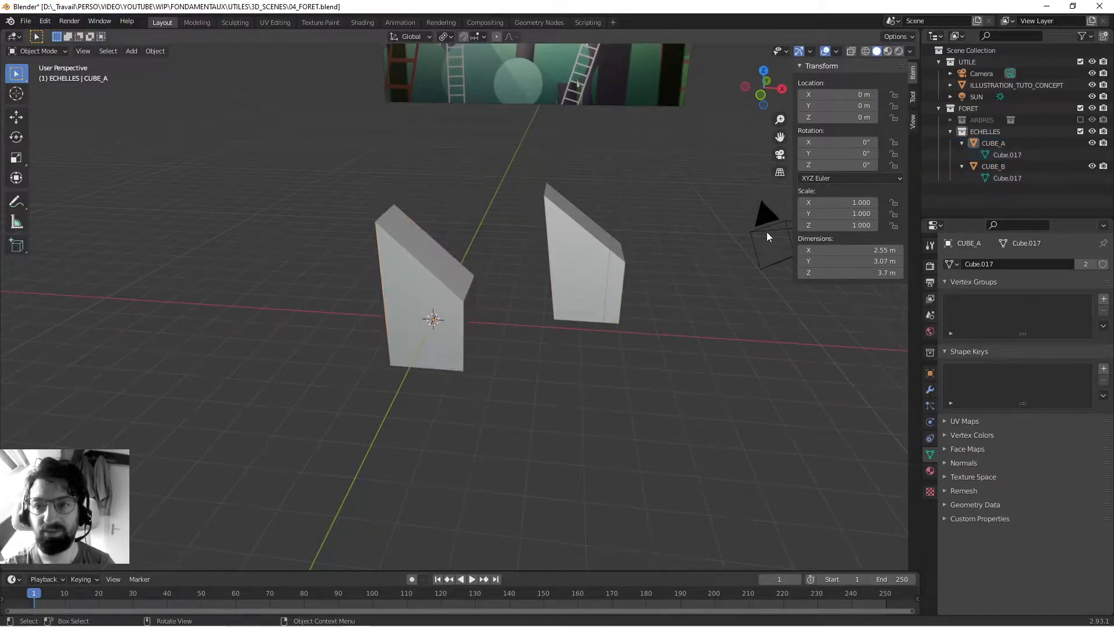
pyautogui.click(418, 259)
pyautogui.moveTo(417, 258); pyautogui.dragTo(411, 250, button='middle')
pyautogui.click(565, 251)
pyautogui.click(407, 277)
pyautogui.click(593, 232)
# - Move the near vertex of CUBE_A's raised top edge by about X -1.18 m, Y -1.12 m, Z -0.59 m in Edit Mode
pyautogui.click(410, 273)
pyautogui.moveTo(410, 273)
pyautogui.mouseDown(button='middle')
pyautogui.moveTo(354, 288)
pyautogui.moveTo(440, 281)
pyautogui.moveTo(408, 260)
pyautogui.mouseUp(button='middle')
pyautogui.press('Tab')
pyautogui.press('1')
pyautogui.click(386, 212)
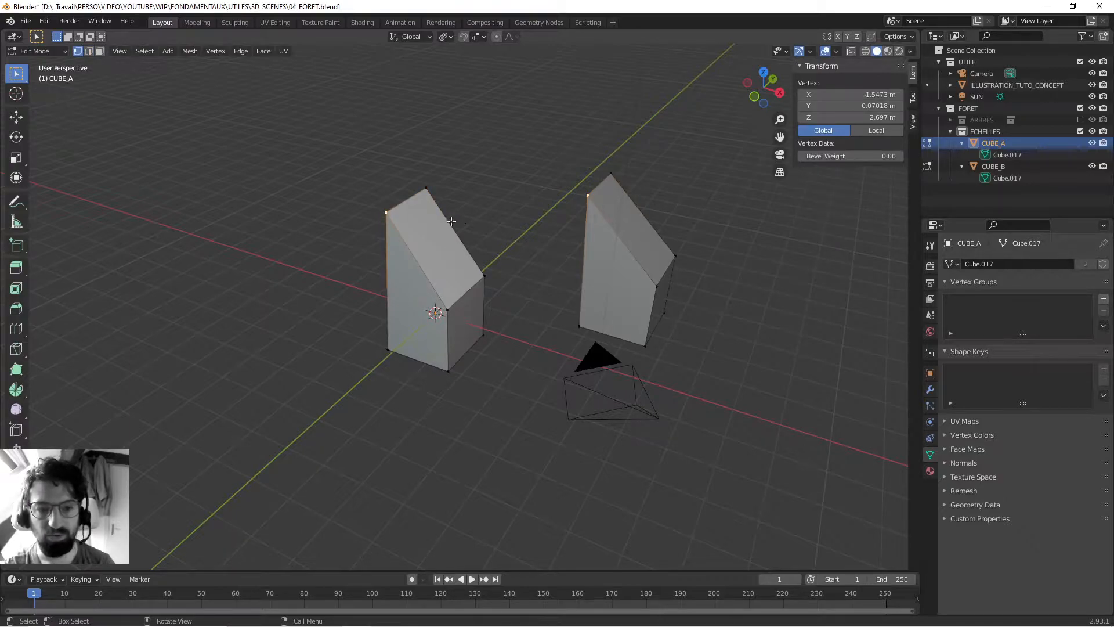
pyautogui.press('g')
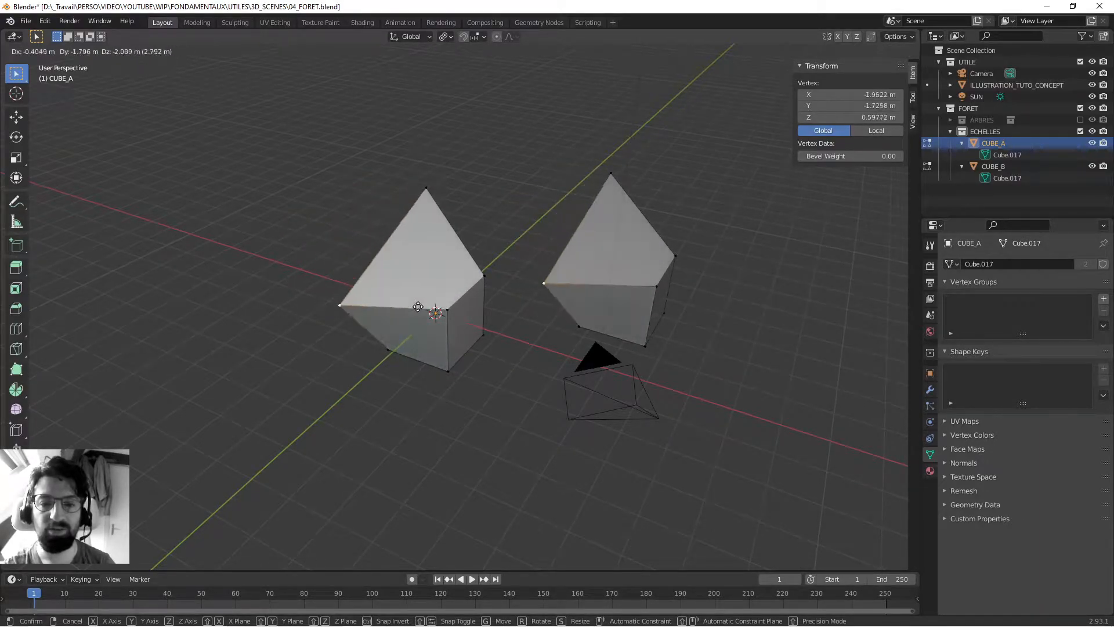
pyautogui.click(405, 239)
pyautogui.moveTo(406, 238); pyautogui.dragTo(416, 265, button='middle')
pyautogui.scroll(2, 416, 266)
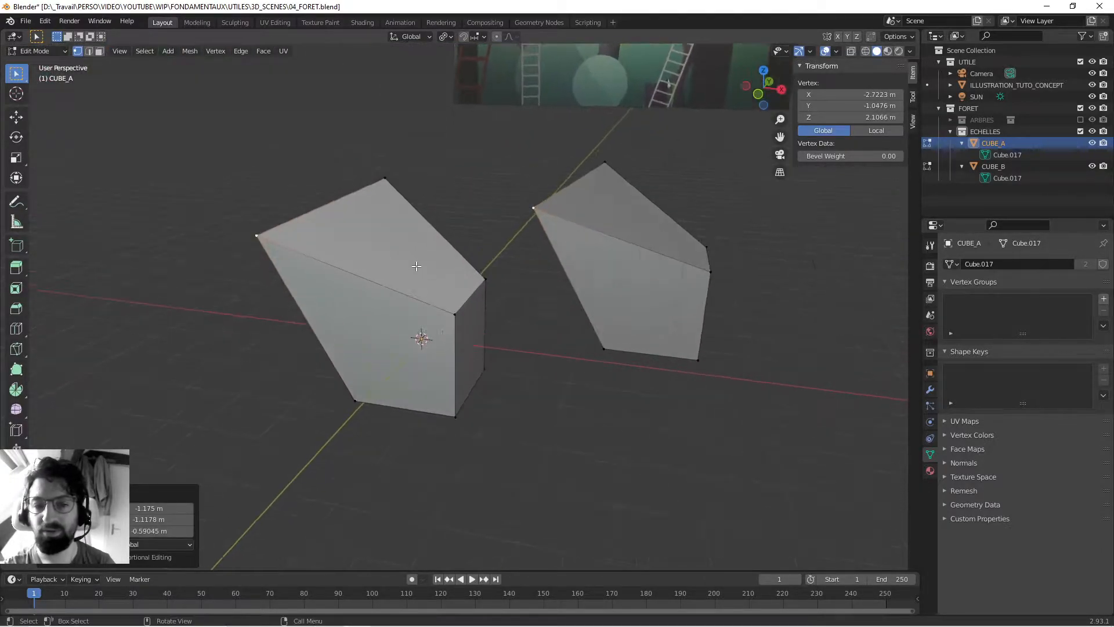
pyautogui.press('Tab')
# - Select CUBE_B and CUBE_A alternately to compare the shapes of the two linked objects after the vertex edit
pyautogui.click(555, 262)
pyautogui.click(425, 279)
pyautogui.click(551, 261)
pyautogui.click(424, 281)
pyautogui.keyDown('shift'); pyautogui.click(583, 242); pyautogui.keyUp('shift')
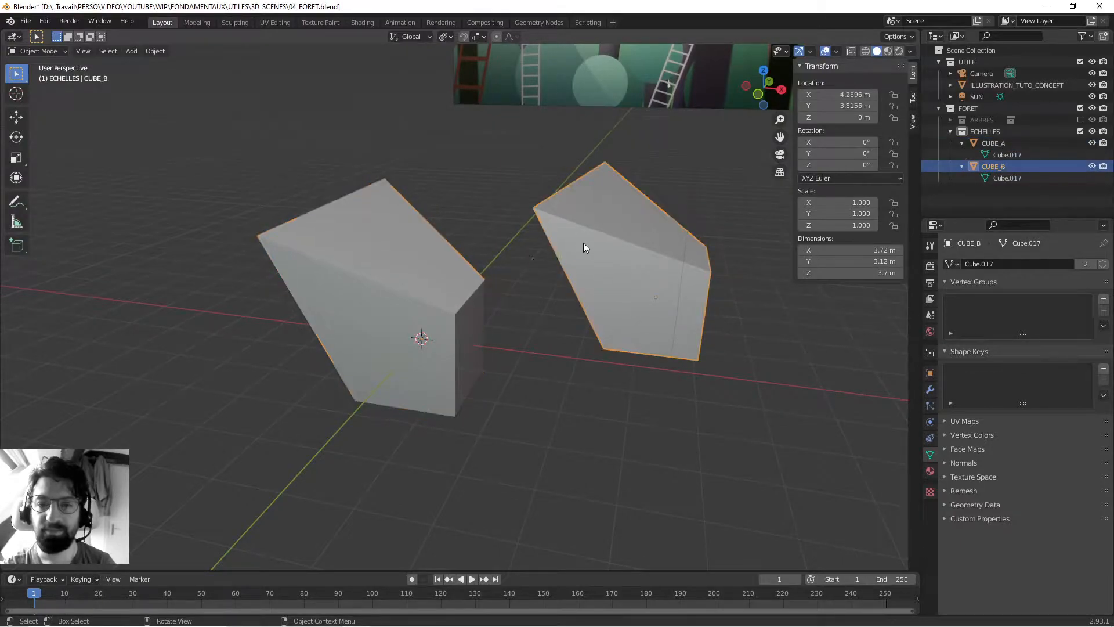
# - Select CUBE_A and CUBE_B in turn to check their shapes, locations and shared mesh data entry
pyautogui.click(420, 272)
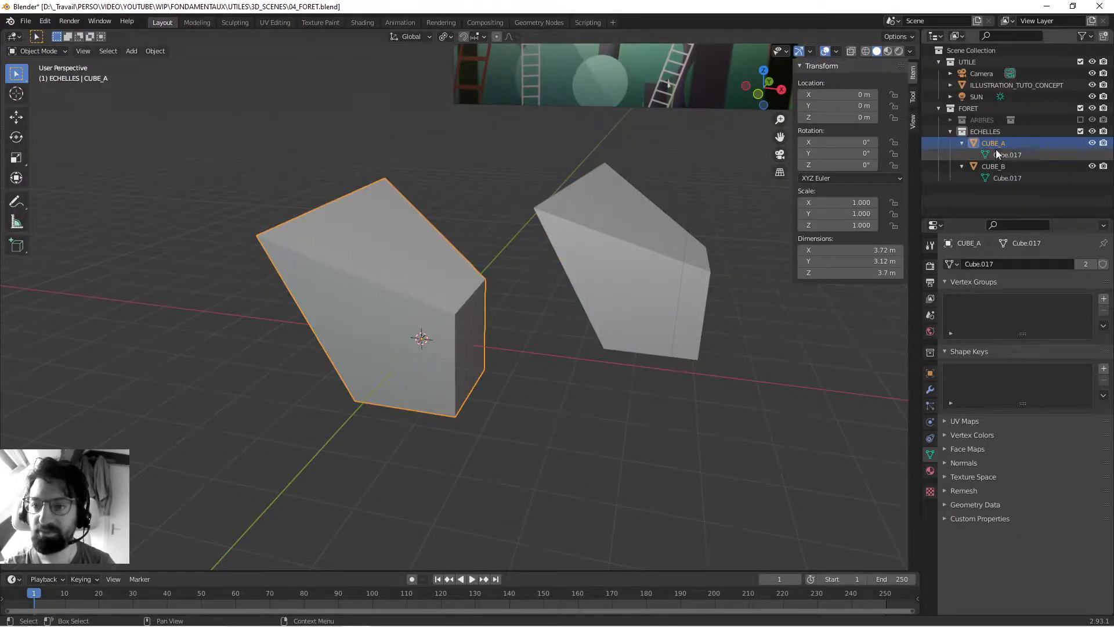
pyautogui.moveTo(447, 222); pyautogui.dragTo(498, 212, button='middle')
pyautogui.scroll(-2, 456, 225)
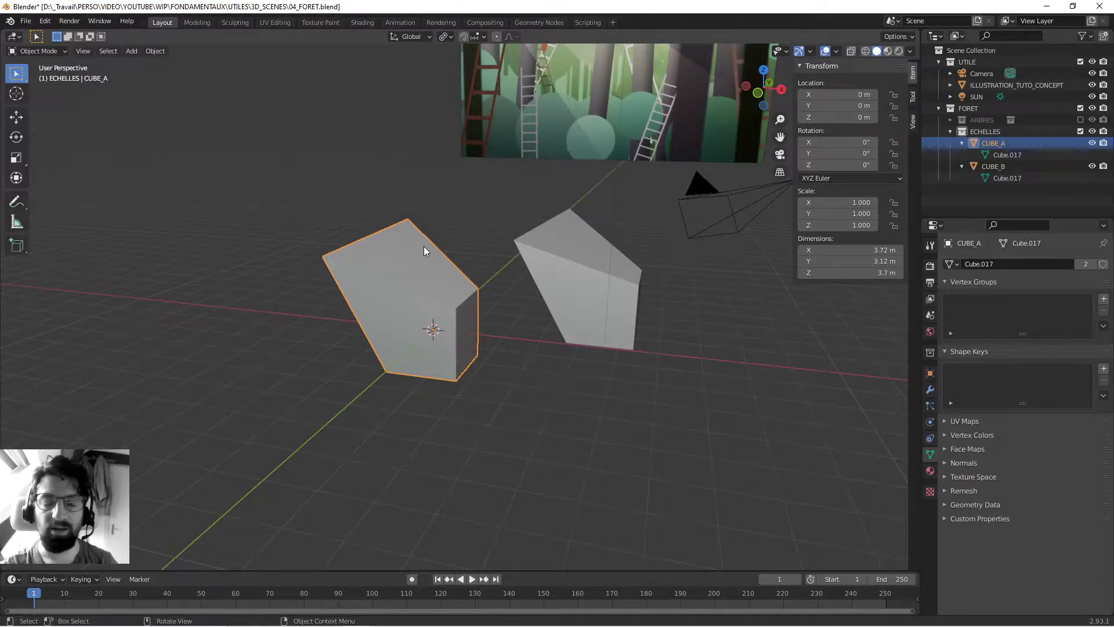
pyautogui.click(472, 178)
pyautogui.click(406, 259)
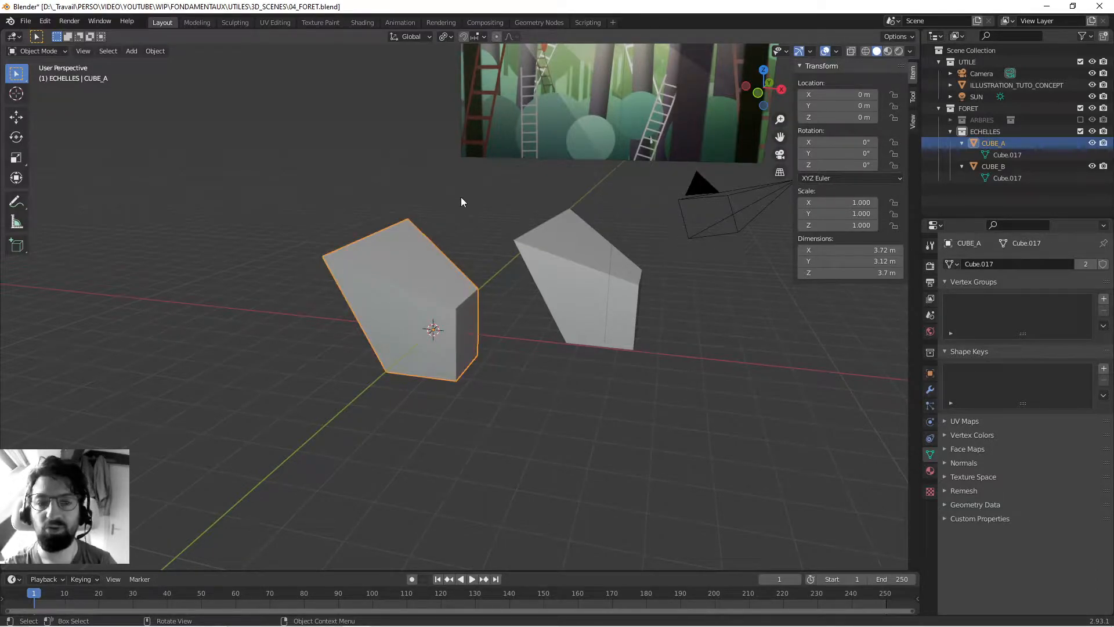
pyautogui.click(348, 188)
pyautogui.click(421, 283)
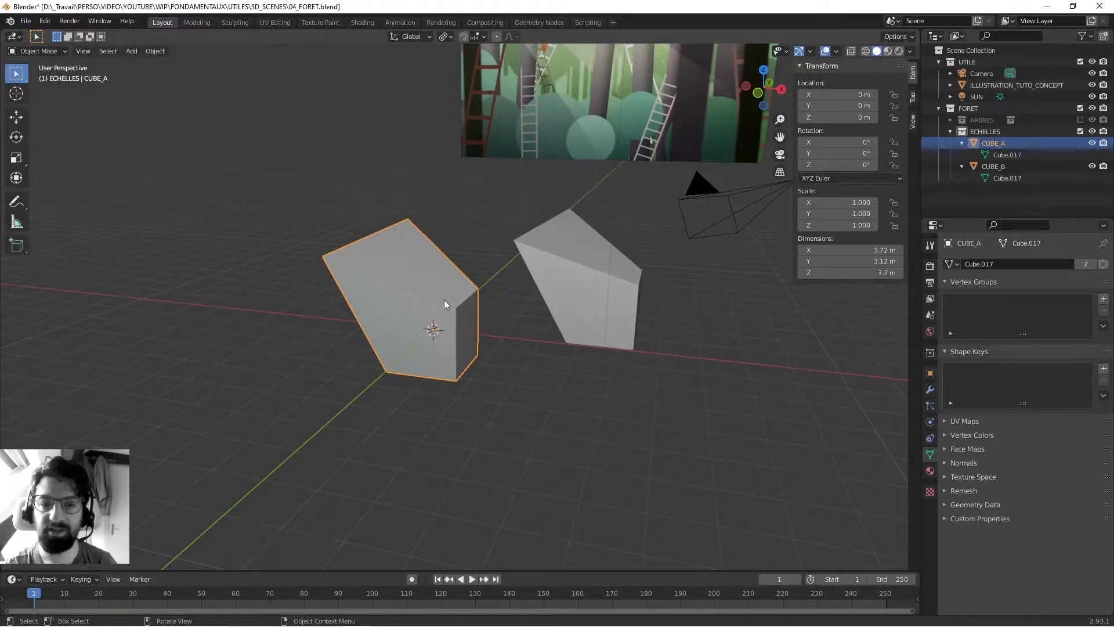
pyautogui.click(587, 251)
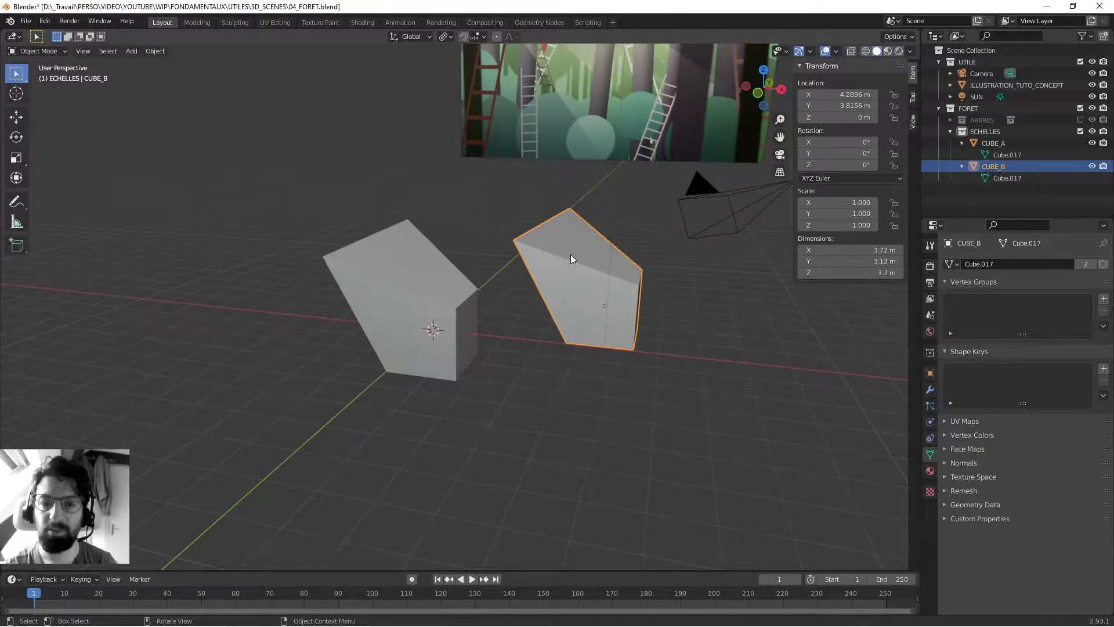
pyautogui.click(431, 270)
pyautogui.click(592, 261)
pyautogui.click(454, 277)
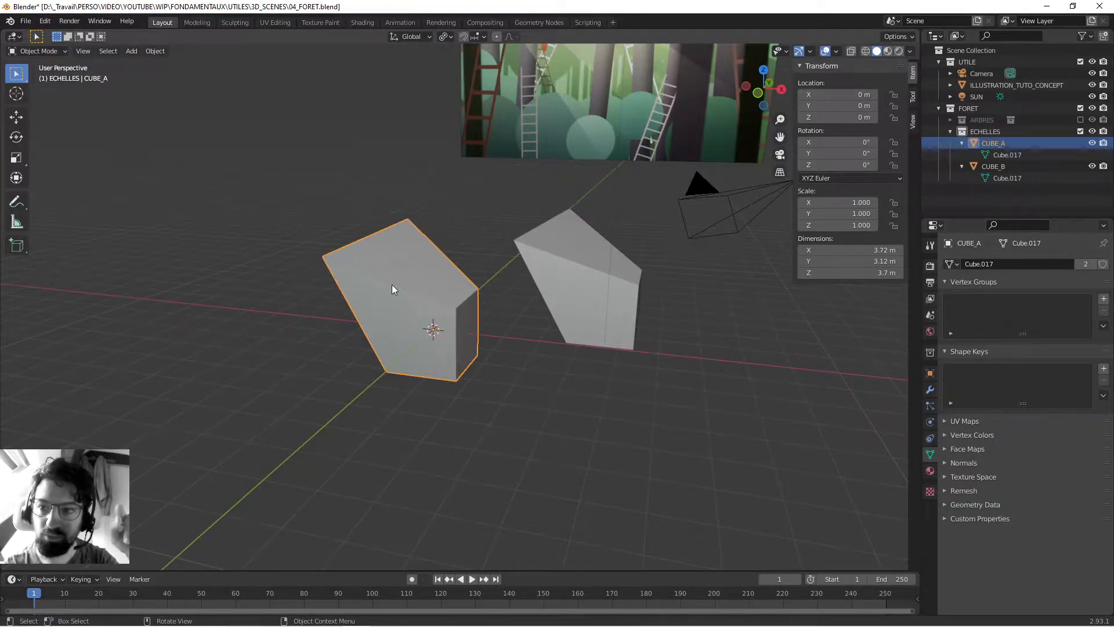
pyautogui.keyDown('shift'); pyautogui.click(555, 271); pyautogui.keyUp('shift')
pyautogui.keyDown('shift'); pyautogui.click(449, 270); pyautogui.keyUp('shift')
pyautogui.click(540, 263)
pyautogui.click(395, 268)
pyautogui.moveTo(395, 268); pyautogui.dragTo(403, 267, button='middle')
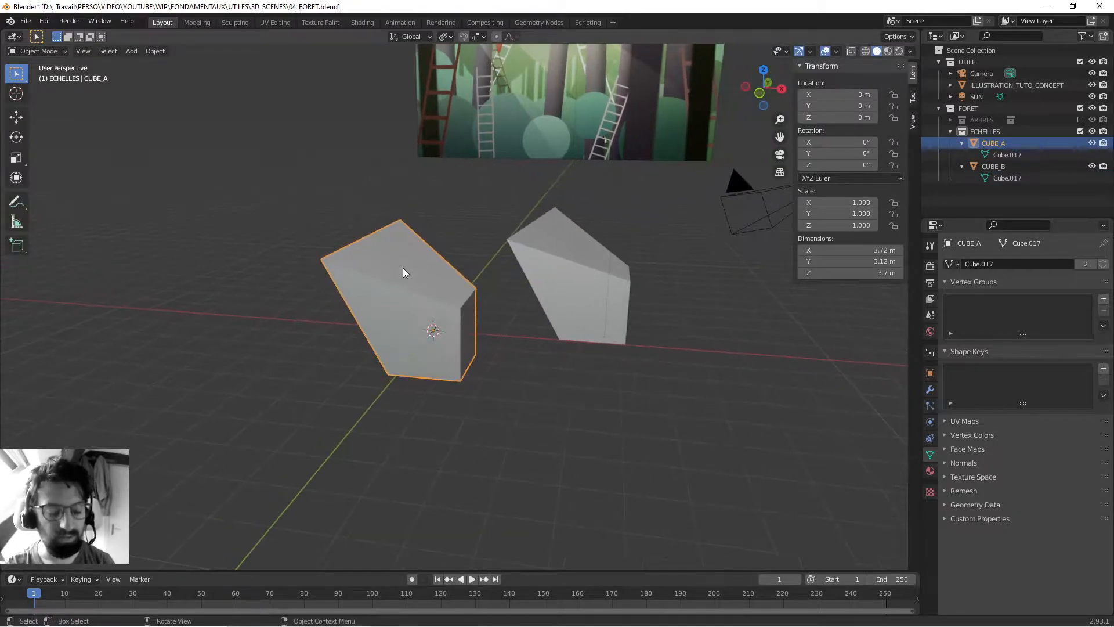
# - Move CUBE_A's protruding upper vertex in Edit Mode to about X -3.68 m, Y -0.98 m, Z 3.02 m
pyautogui.press('Tab')
pyautogui.click(299, 238)
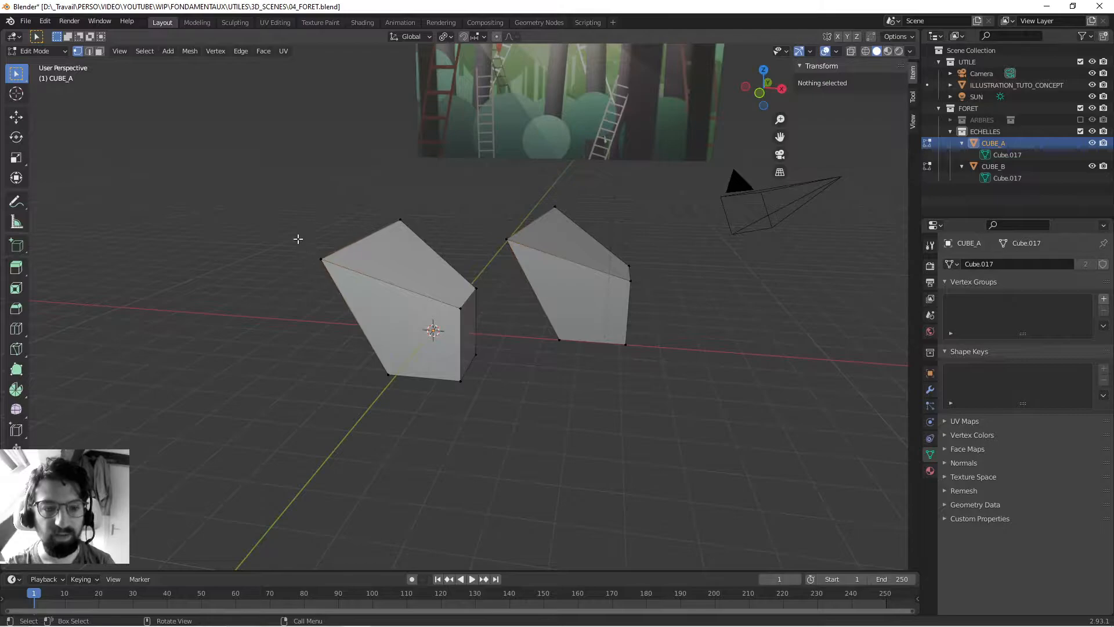
pyautogui.moveTo(299, 236); pyautogui.dragTo(341, 287)
pyautogui.press('g')
pyautogui.click(312, 250)
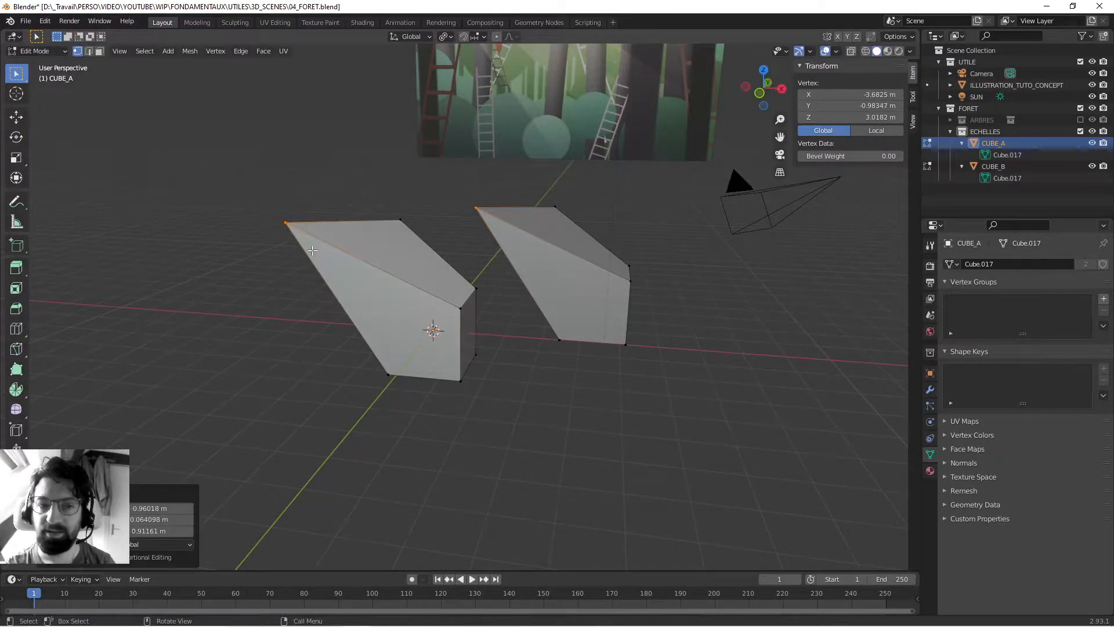
pyautogui.rightClick(387, 361)
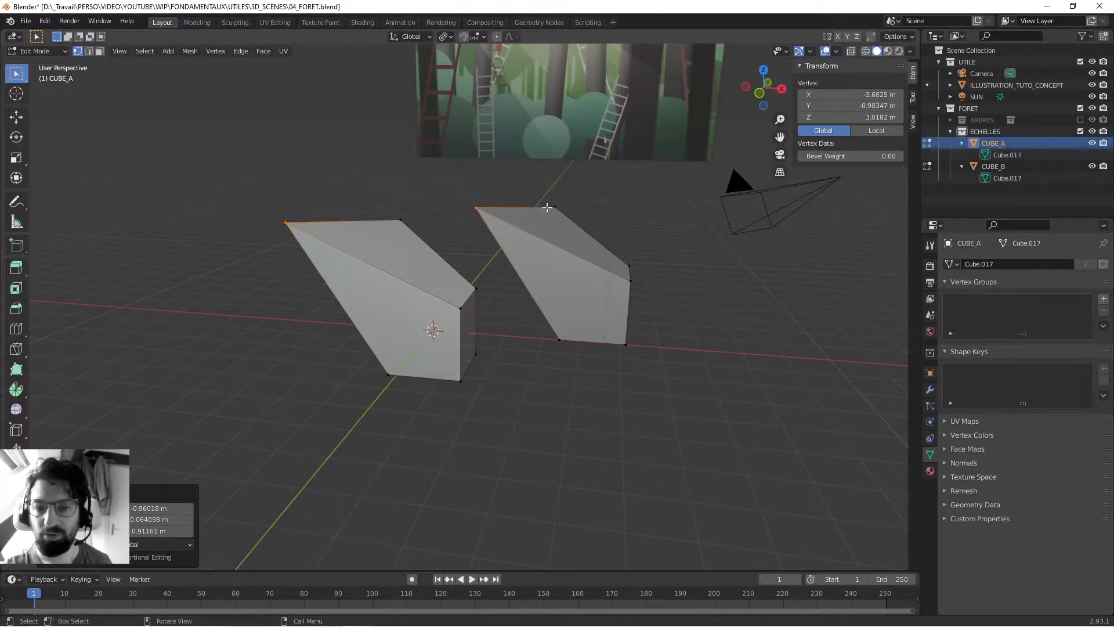
pyautogui.moveTo(542, 207); pyautogui.dragTo(535, 241, button='middle')
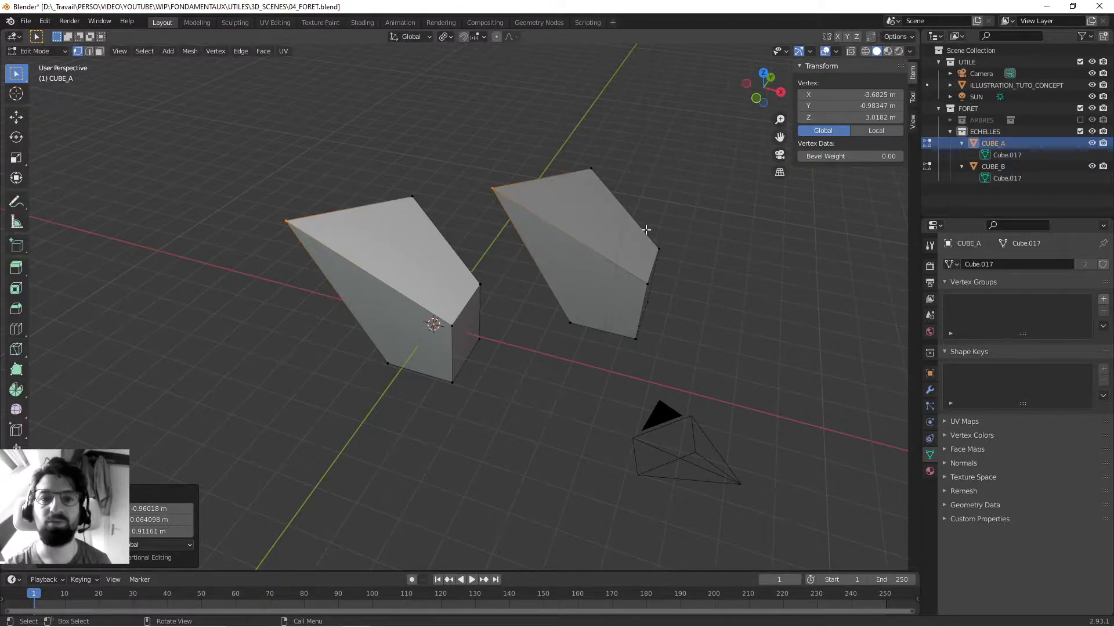
pyautogui.moveTo(645, 229); pyautogui.dragTo(406, 261, button='middle')
pyautogui.press('Tab')
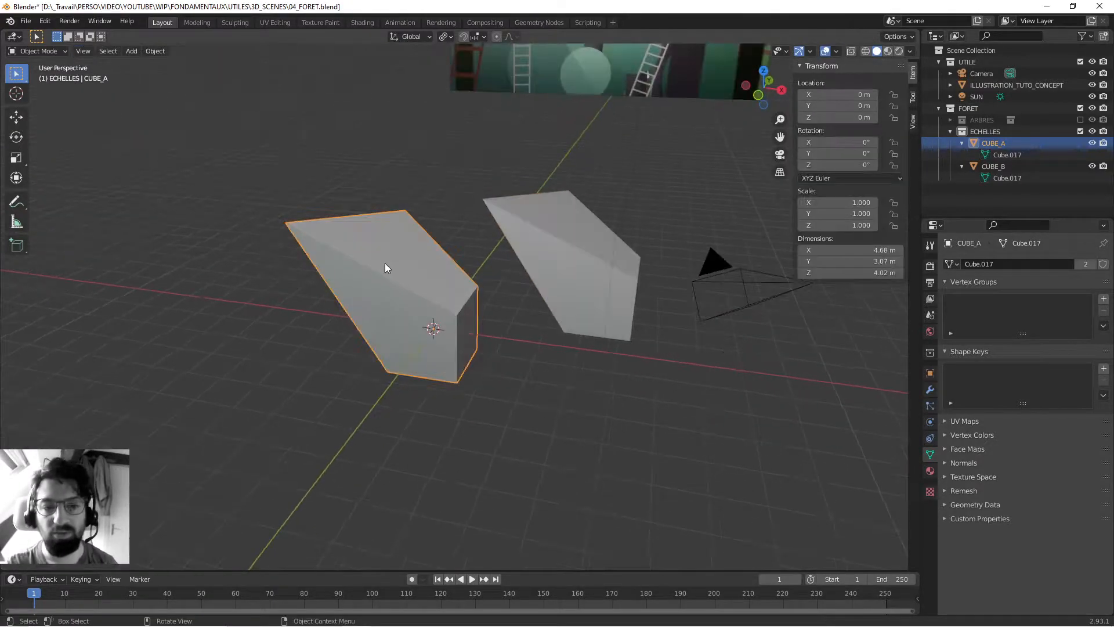
# - Delete the linked duplicate CUBE_B and collapse CUBE_A's hierarchy in the Outliner
pyautogui.click(522, 255)
pyautogui.moveTo(488, 261); pyautogui.dragTo(528, 261, button='middle')
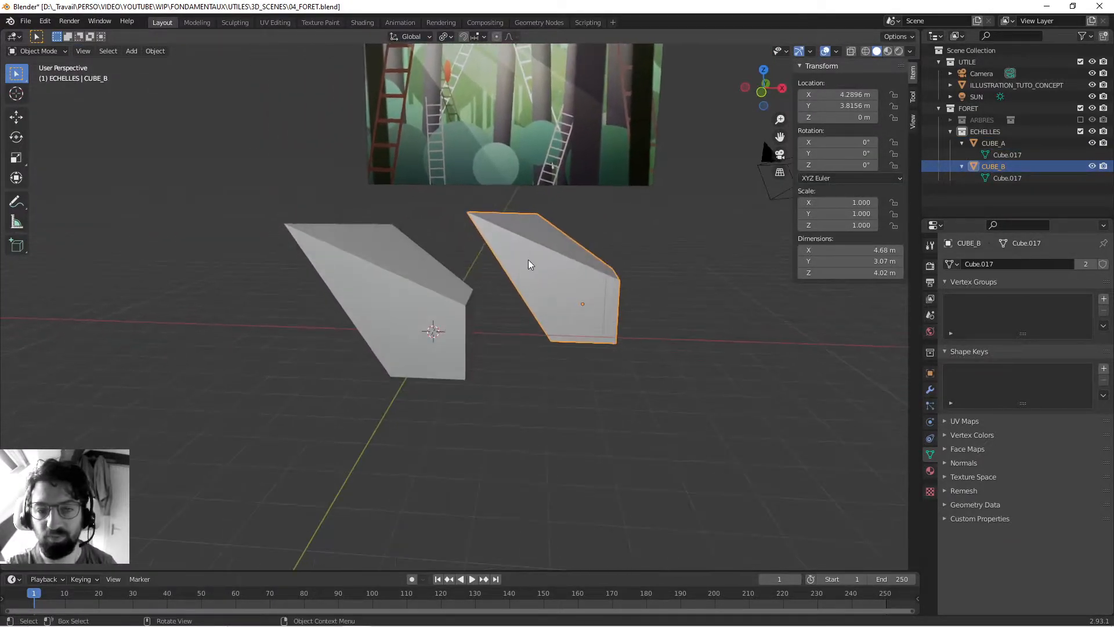
pyautogui.press('Delete')
pyautogui.click(442, 273)
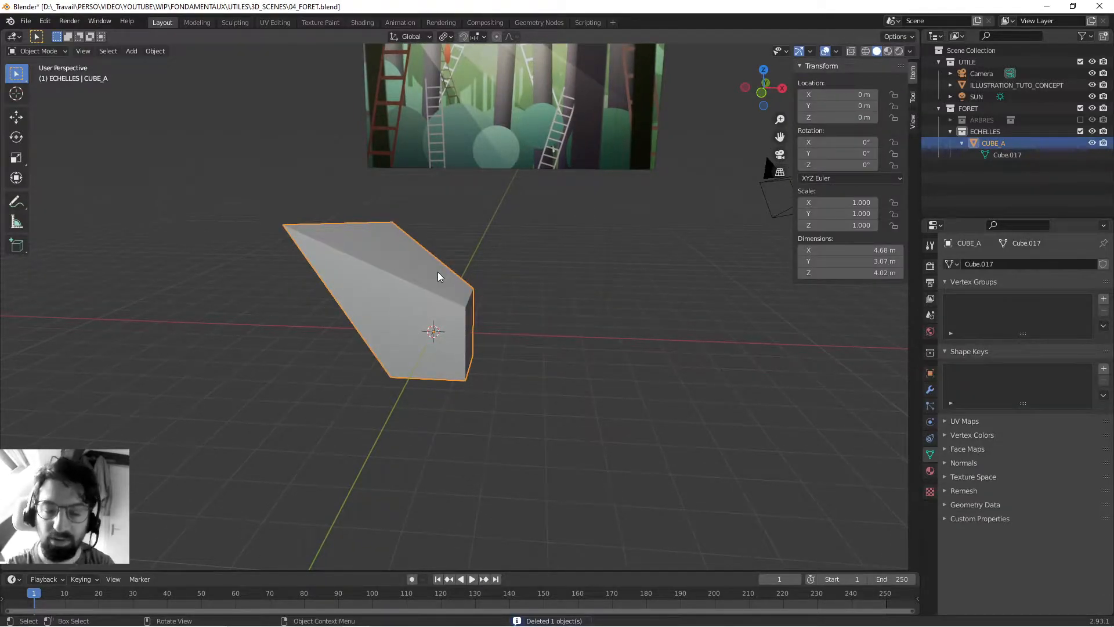
pyautogui.moveTo(437, 277); pyautogui.dragTo(513, 290, button='middle')
pyautogui.click(513, 284)
pyautogui.click(441, 301)
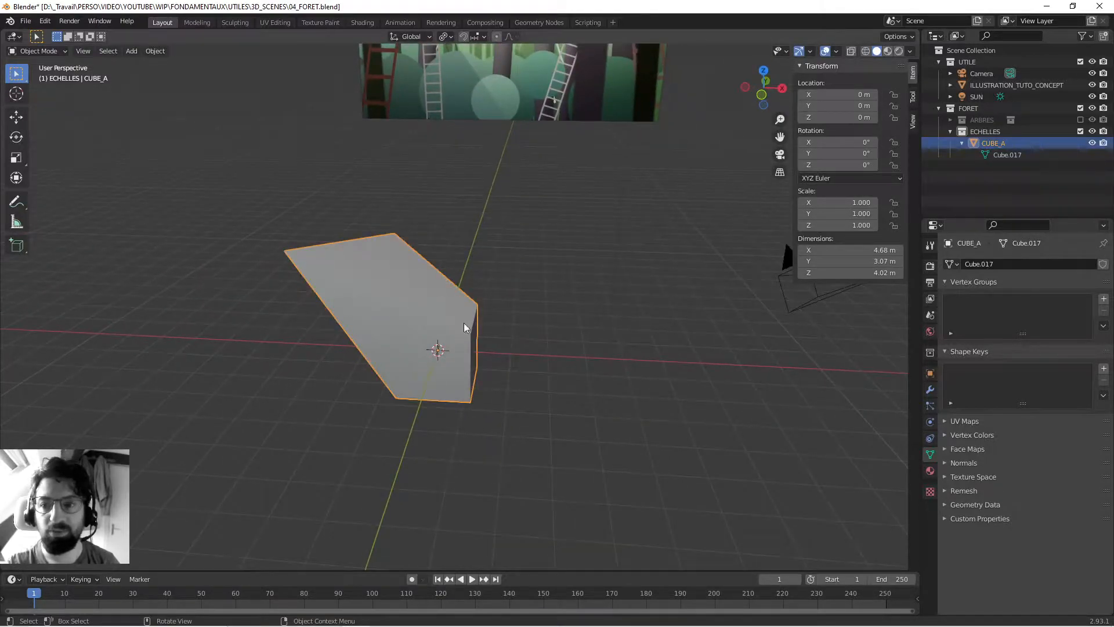
pyautogui.click(962, 143)
pyautogui.moveTo(654, 233); pyautogui.dragTo(523, 235, button='middle')
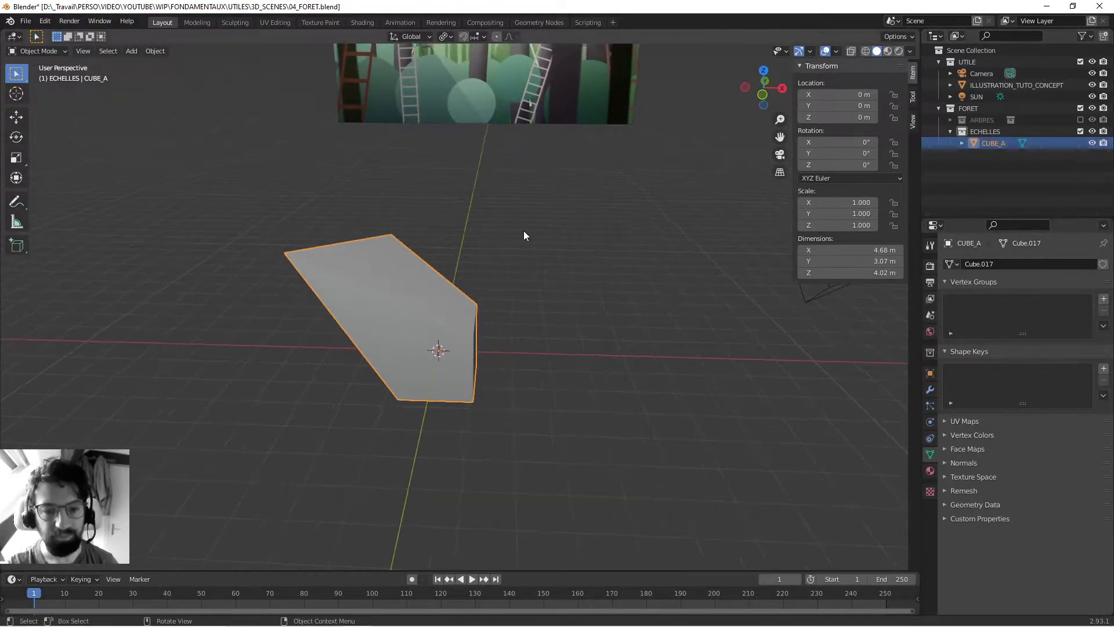
pyautogui.click(523, 235)
pyautogui.click(398, 294)
pyautogui.moveTo(398, 294); pyautogui.dragTo(489, 270, button='middle')
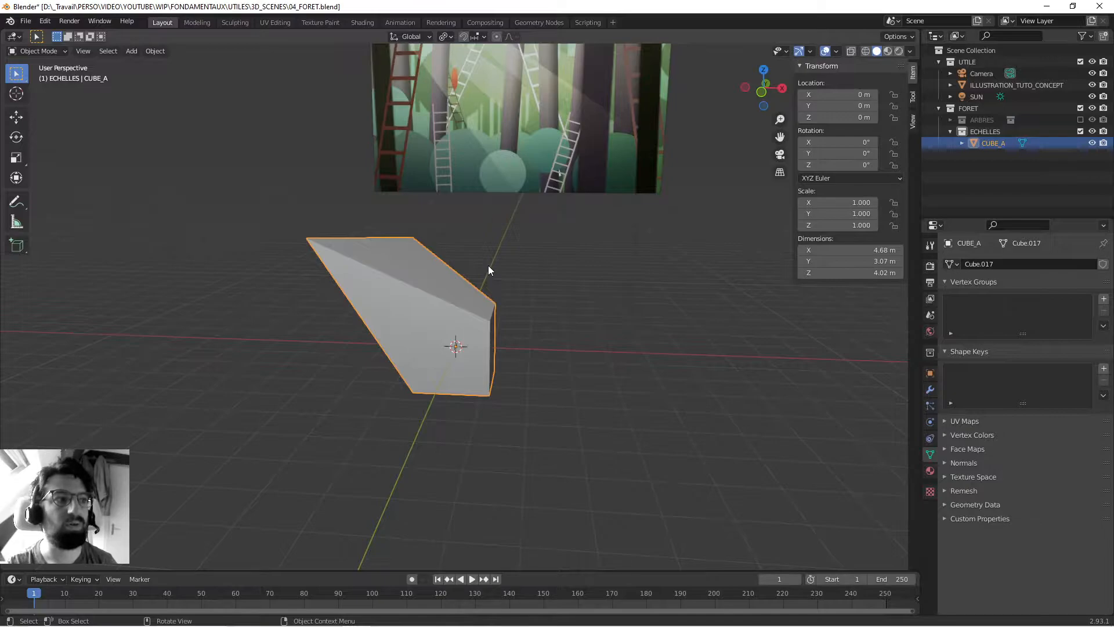
pyautogui.moveTo(475, 263); pyautogui.dragTo(464, 271, button='middle')
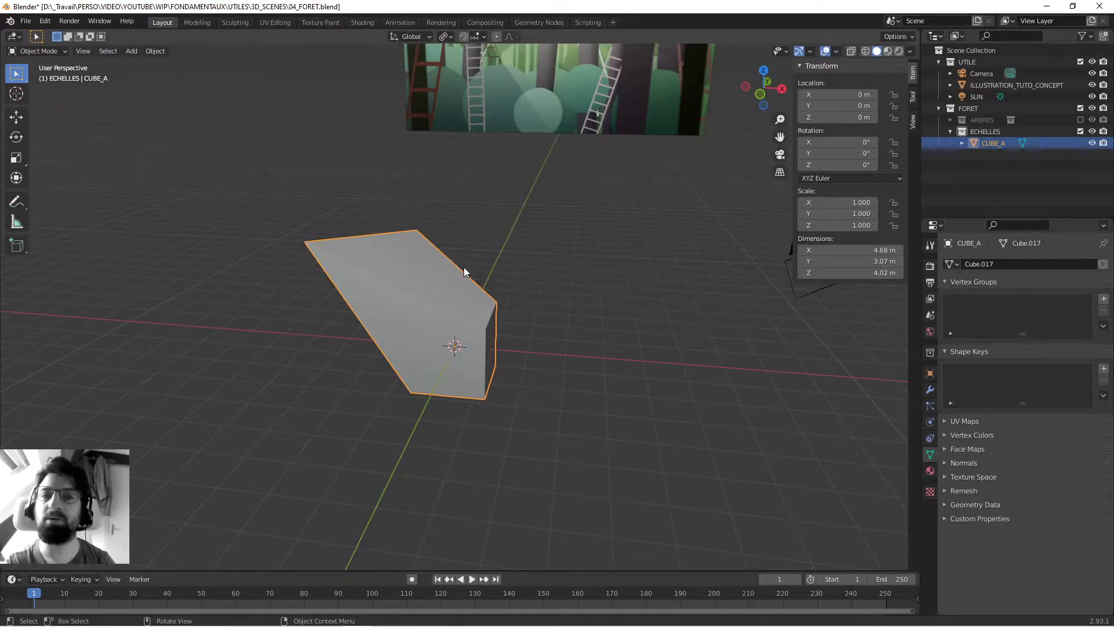
pyautogui.click(441, 234)
pyautogui.click(423, 274)
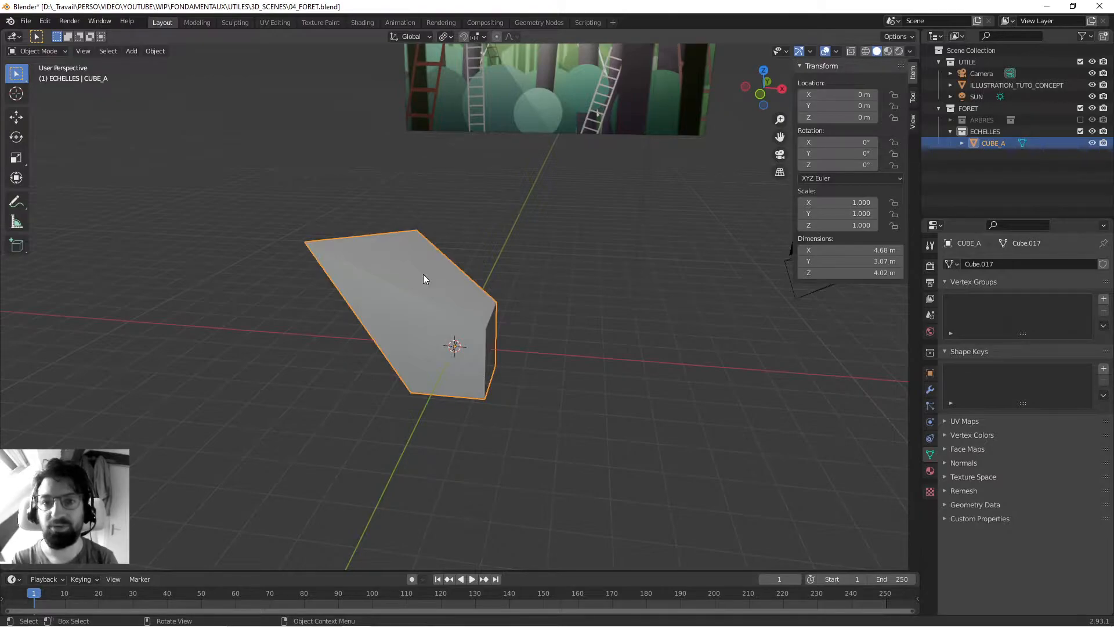
pyautogui.moveTo(413, 281)
pyautogui.mouseDown(button='middle')
pyautogui.moveTo(398, 287)
pyautogui.moveTo(456, 306)
pyautogui.mouseUp(button='middle')
pyautogui.click(507, 253)
pyautogui.click(483, 285)
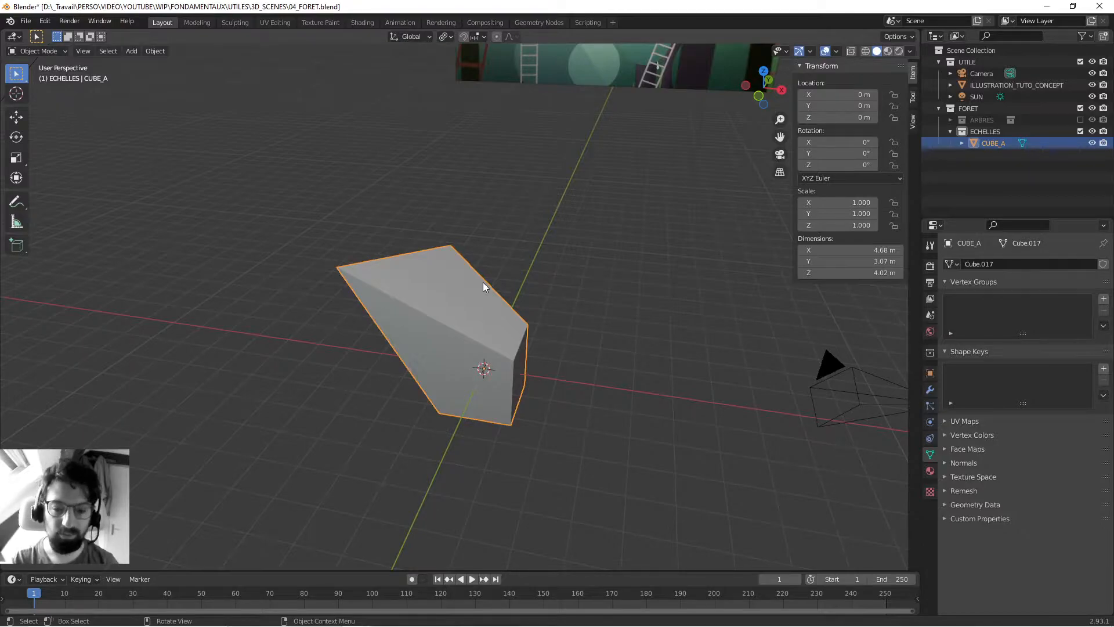
# - Delete CUBE_A and add a new 2 m cube at the world origin in the ECHELLES collection
pyautogui.press('x')
pyautogui.click(448, 290)
pyautogui.moveTo(448, 290); pyautogui.dragTo(523, 330, button='middle')
pyautogui.hotkey('shift', 'a')
pyautogui.moveTo(523, 330)
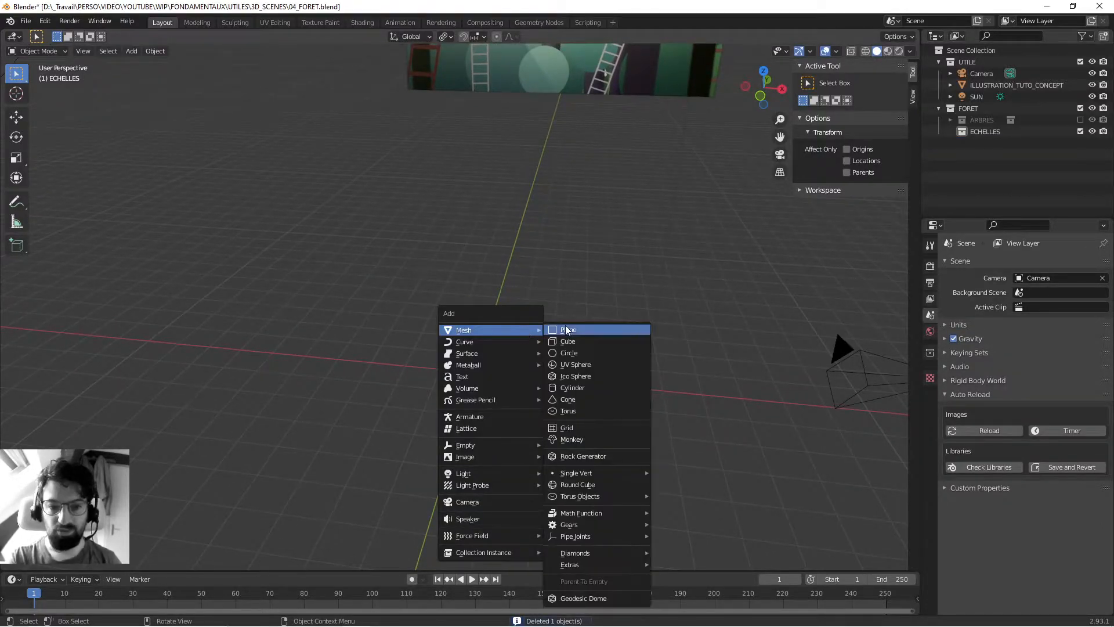
pyautogui.click(579, 340)
pyautogui.moveTo(555, 364); pyautogui.dragTo(507, 331, button='middle')
pyautogui.scroll(2, 476, 362)
pyautogui.scroll(5, 476, 360)
pyautogui.scroll(-5, 489, 330)
pyautogui.scroll(2, 507, 331)
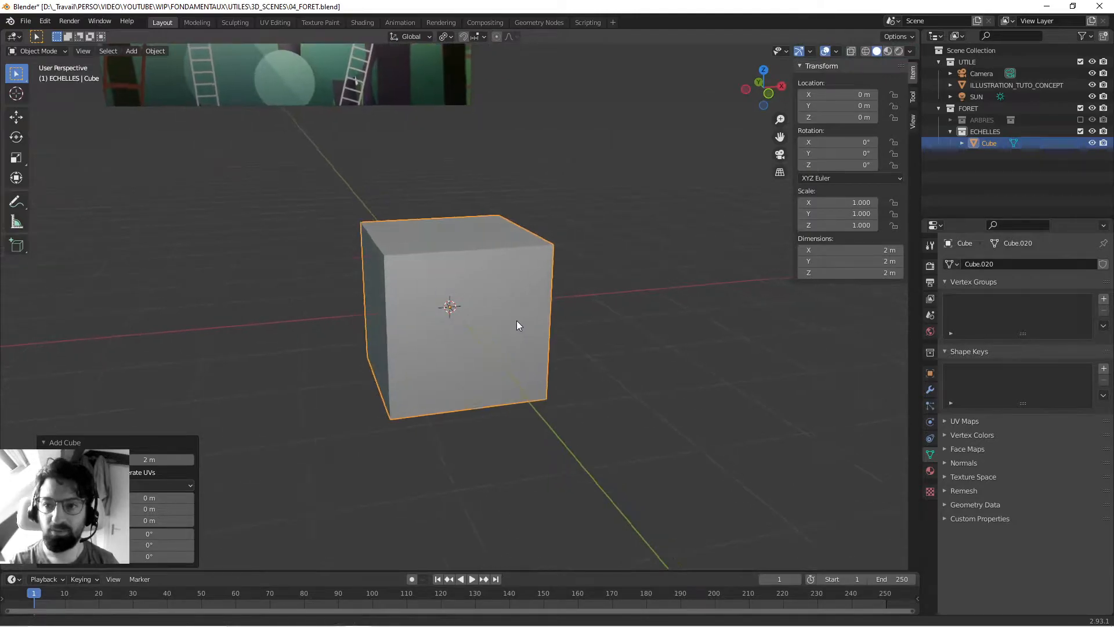
# - Expand the new cube in the Outliner while in Edit Mode and examine its object and mesh data entries
pyautogui.click(575, 277)
pyautogui.moveTo(576, 281); pyautogui.dragTo(504, 312, button='middle')
pyautogui.click(504, 314)
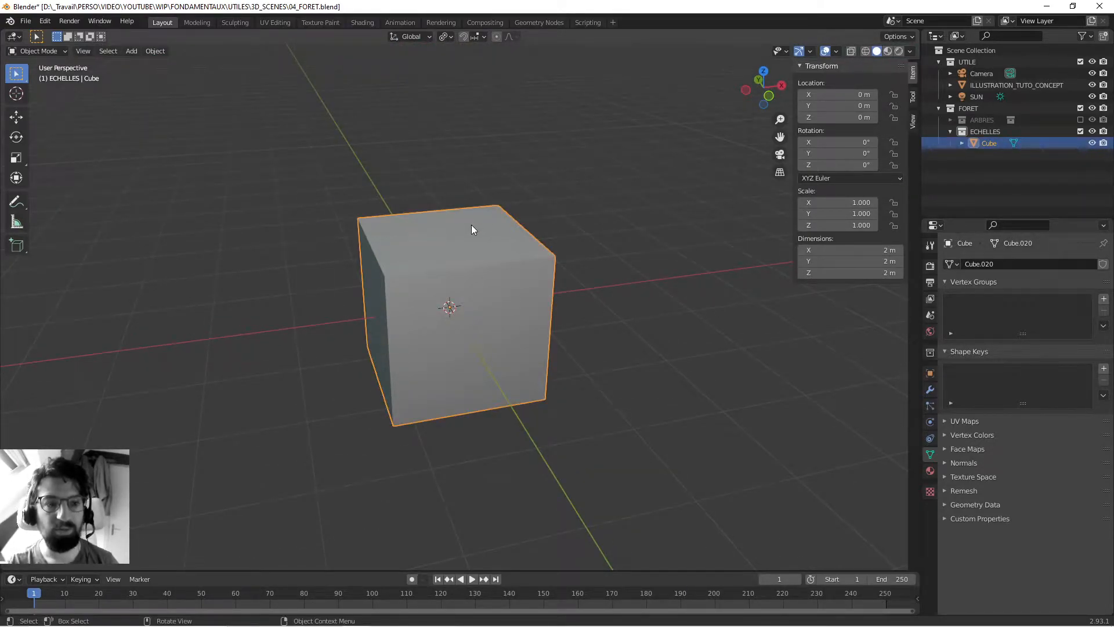
pyautogui.press('Tab')
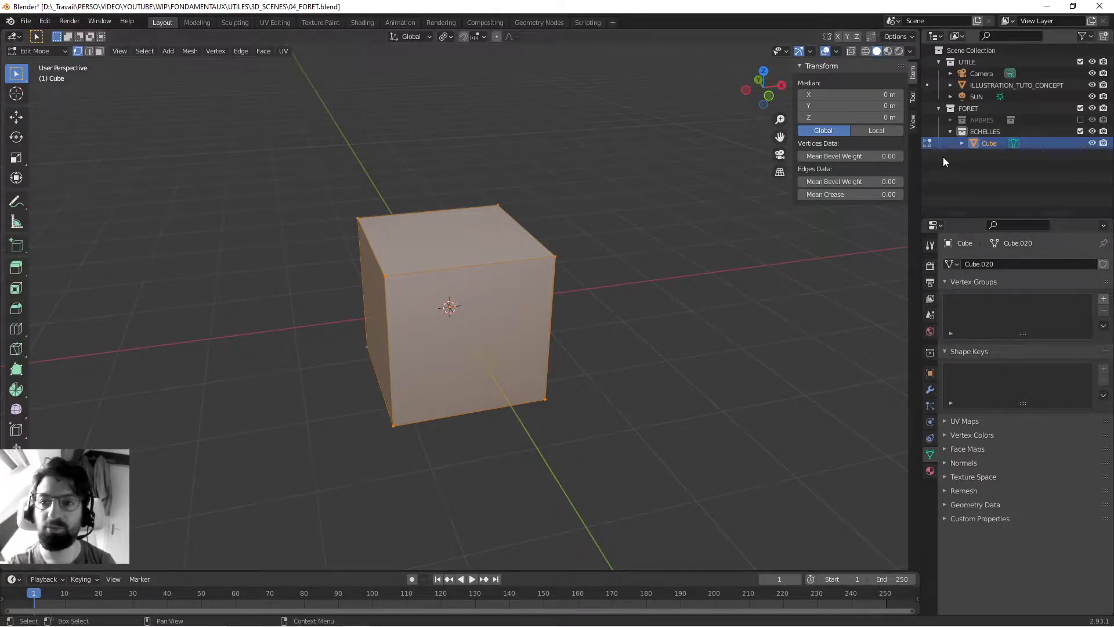
pyautogui.click(961, 143)
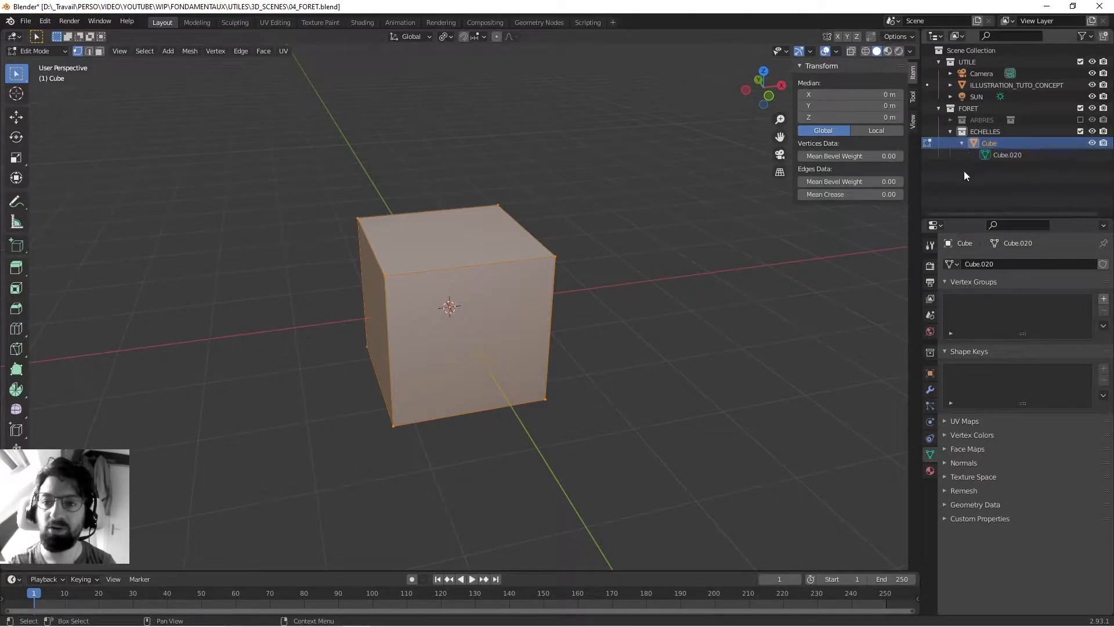
pyautogui.click(999, 155)
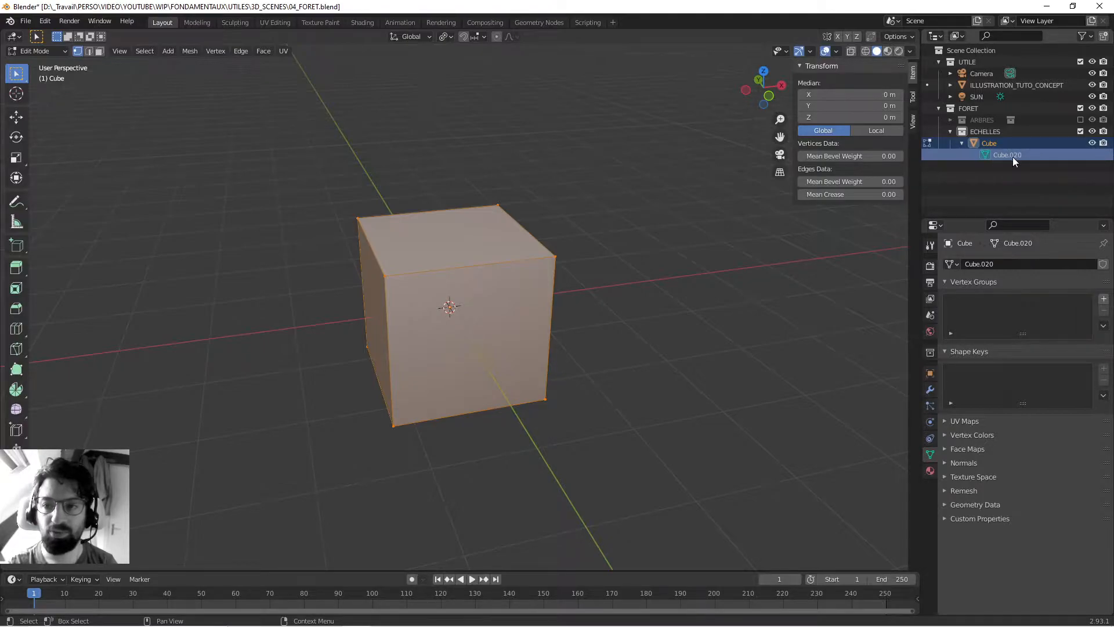
pyautogui.click(993, 145)
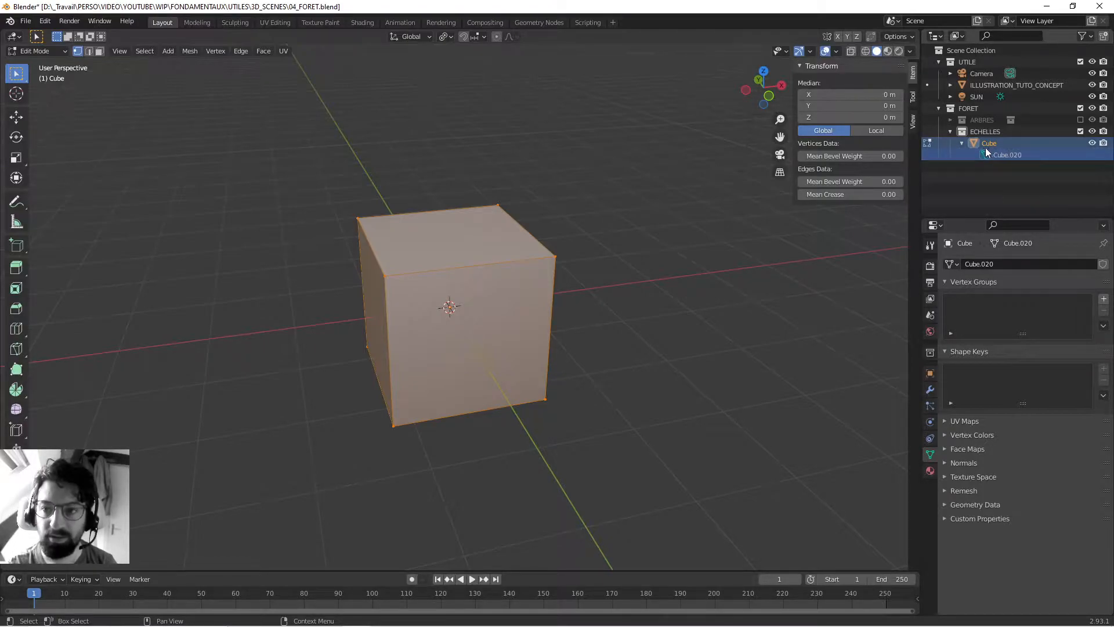
pyautogui.press('Tab')
# - Move the cube in Object Mode by about X 3.67 m, Y 0.24 m, Z 4.15 m and clear its location
pyautogui.scroll(-7, 474, 295)
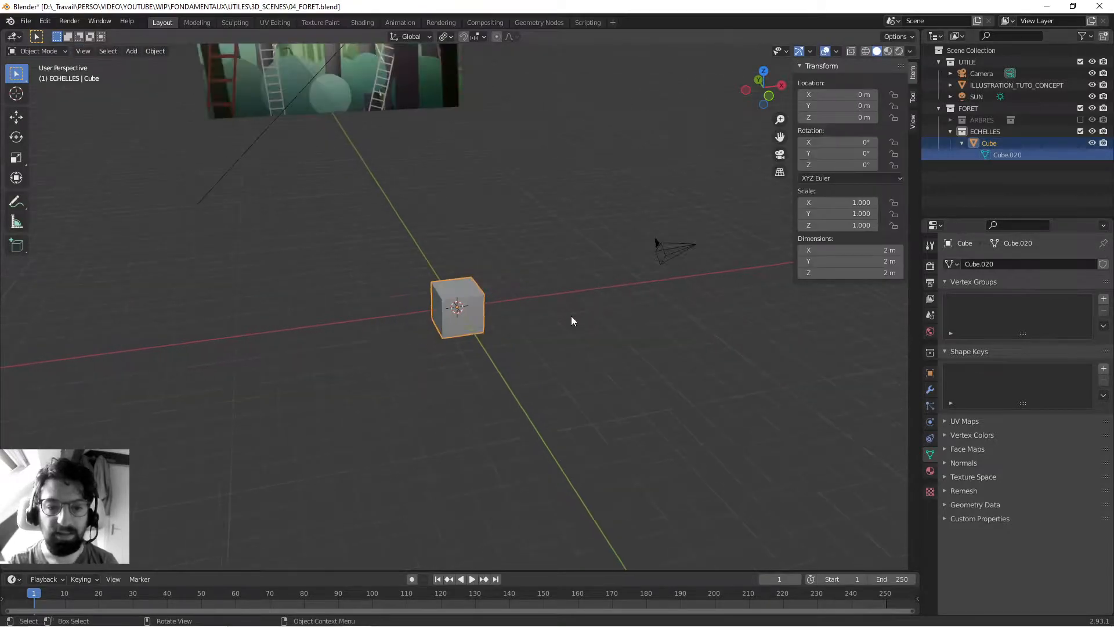
pyautogui.moveTo(532, 329); pyautogui.dragTo(416, 312, button='middle')
pyautogui.press('g')
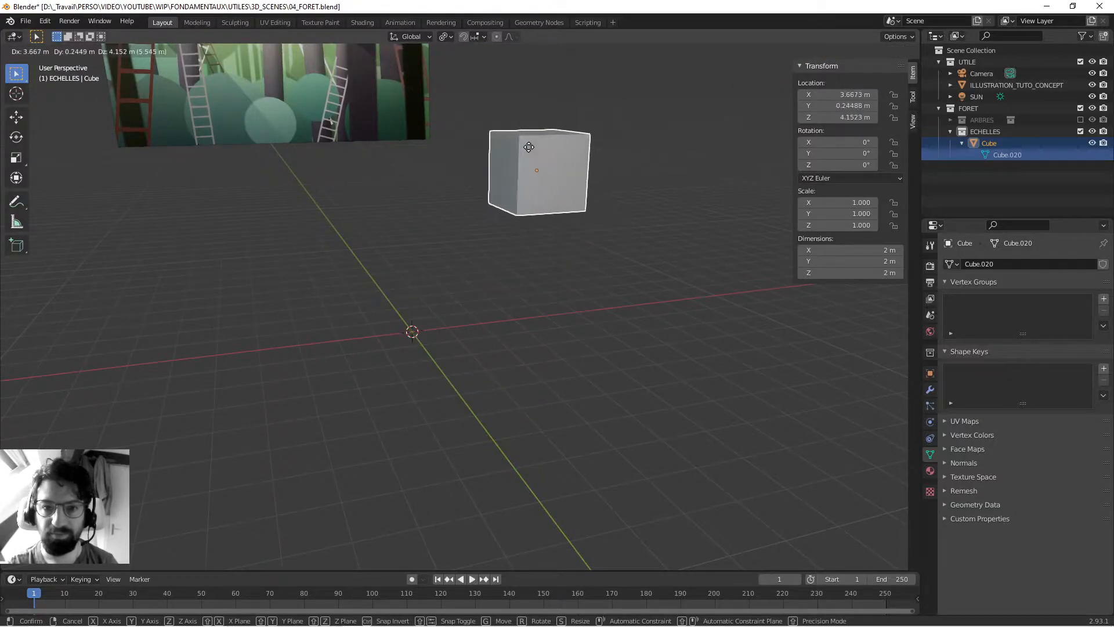
pyautogui.click(537, 161)
pyautogui.moveTo(593, 196); pyautogui.dragTo(586, 206, button='middle')
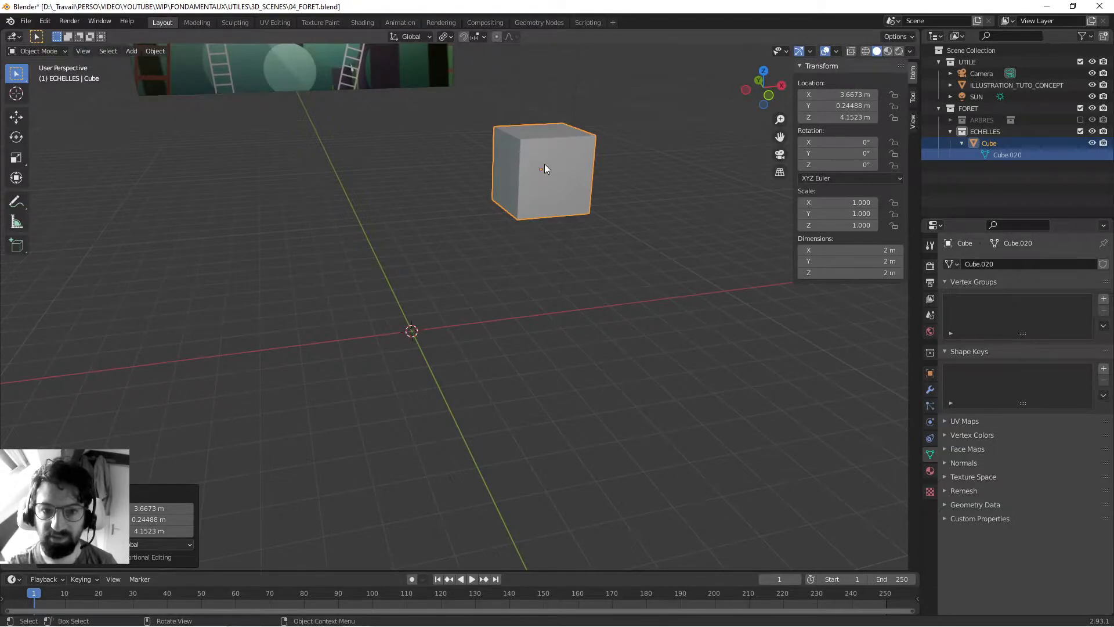
pyautogui.hotkey('alt', 'g')
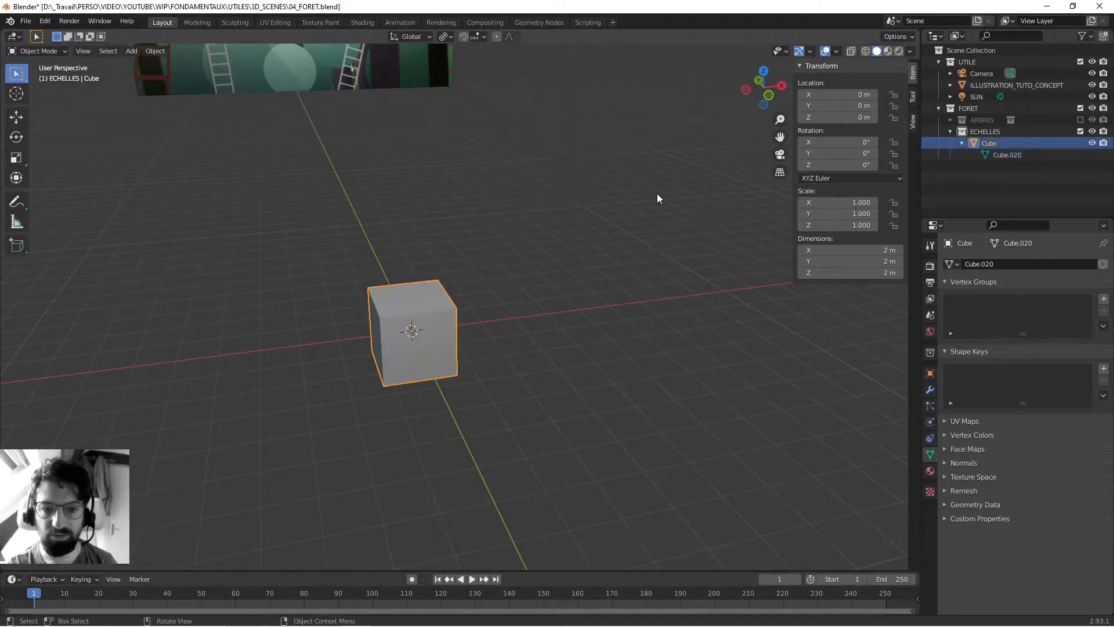
# - Move the cube's entire mesh up and away from its origin point in Edit Mode, and deselect the object
pyautogui.scroll(2, 429, 309)
pyautogui.press('Tab')
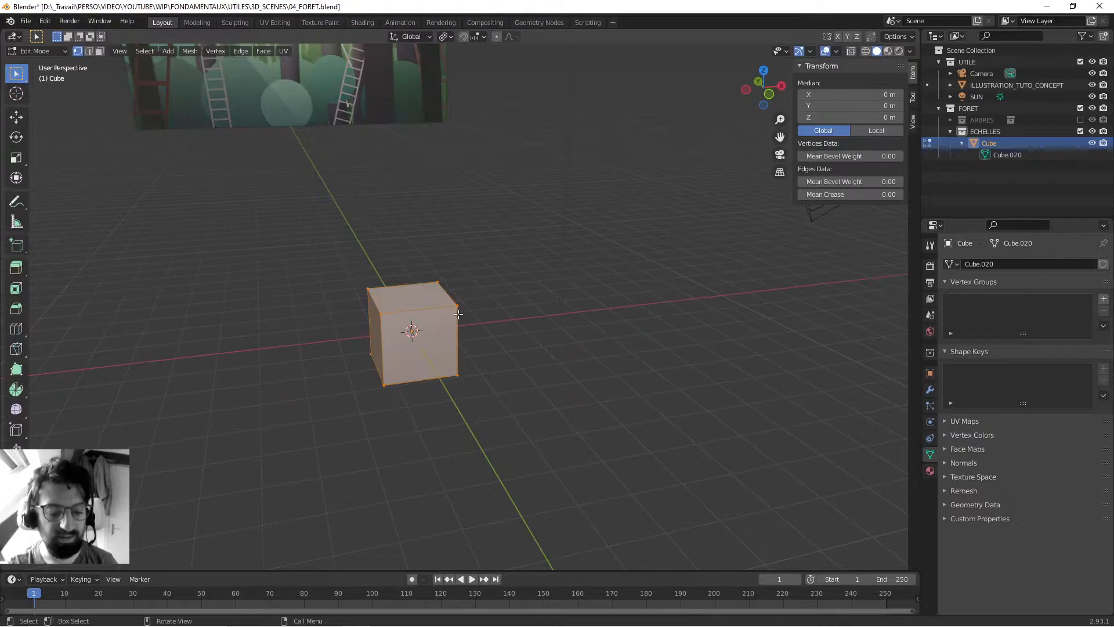
pyautogui.press('g')
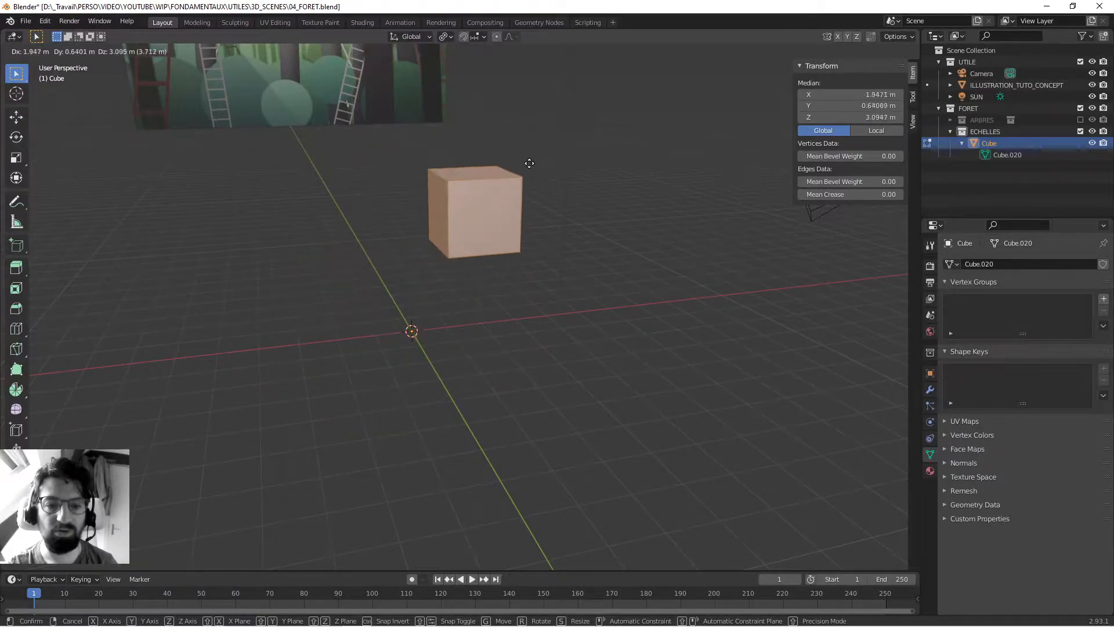
pyautogui.click(542, 143)
pyautogui.press('Tab')
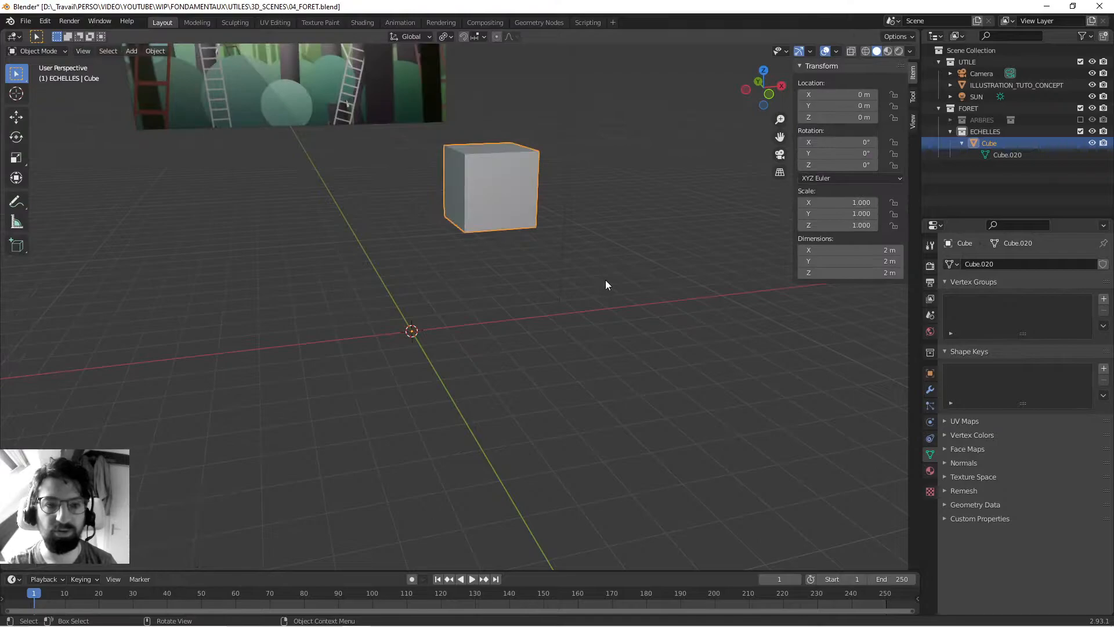
pyautogui.click(611, 268)
pyautogui.moveTo(588, 258)
pyautogui.mouseDown(button='middle')
pyautogui.moveTo(465, 278)
pyautogui.moveTo(590, 274)
pyautogui.mouseUp(button='middle')
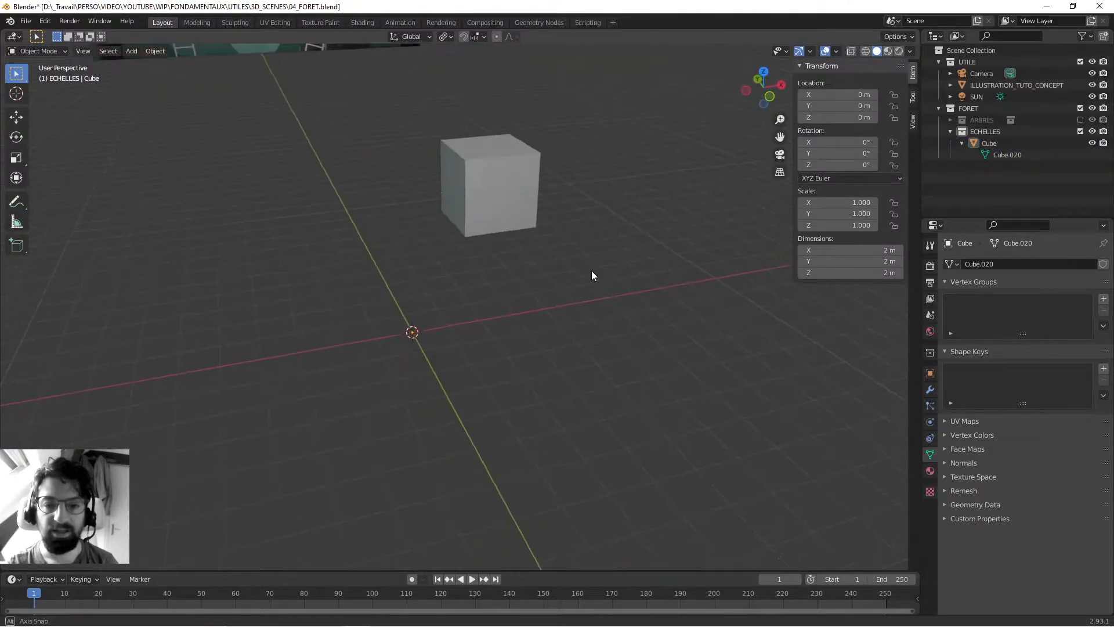
# - Rotate the offset cube about 16.8° around its distant origin point in Object Mode, and try moving it
pyautogui.click(513, 151)
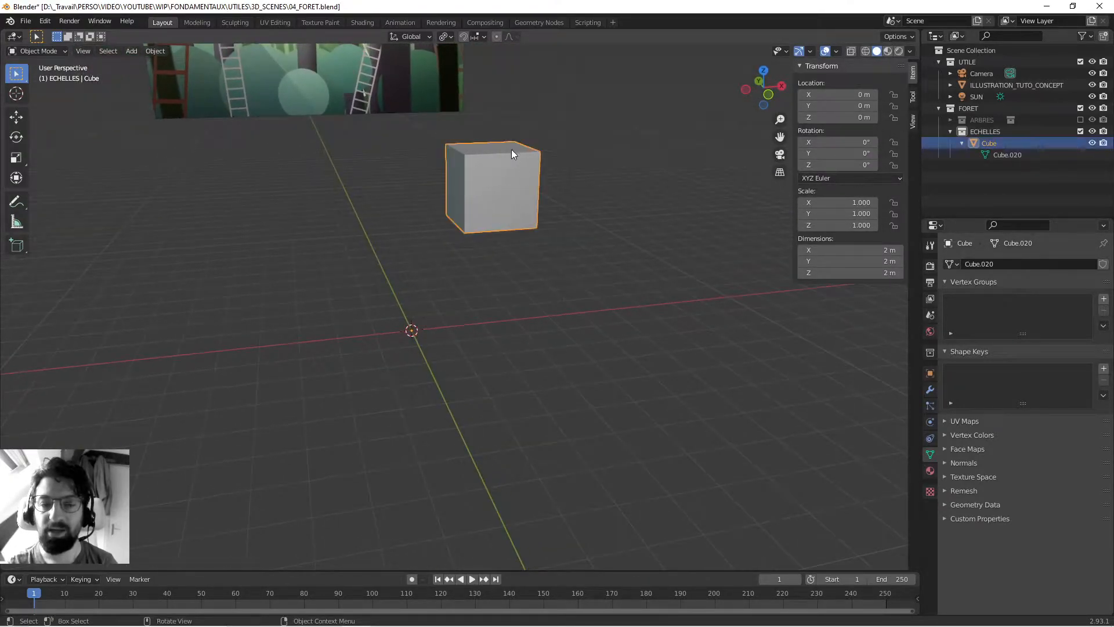
pyautogui.moveTo(385, 279); pyautogui.dragTo(417, 263, button='middle')
pyautogui.scroll(4, 421, 334)
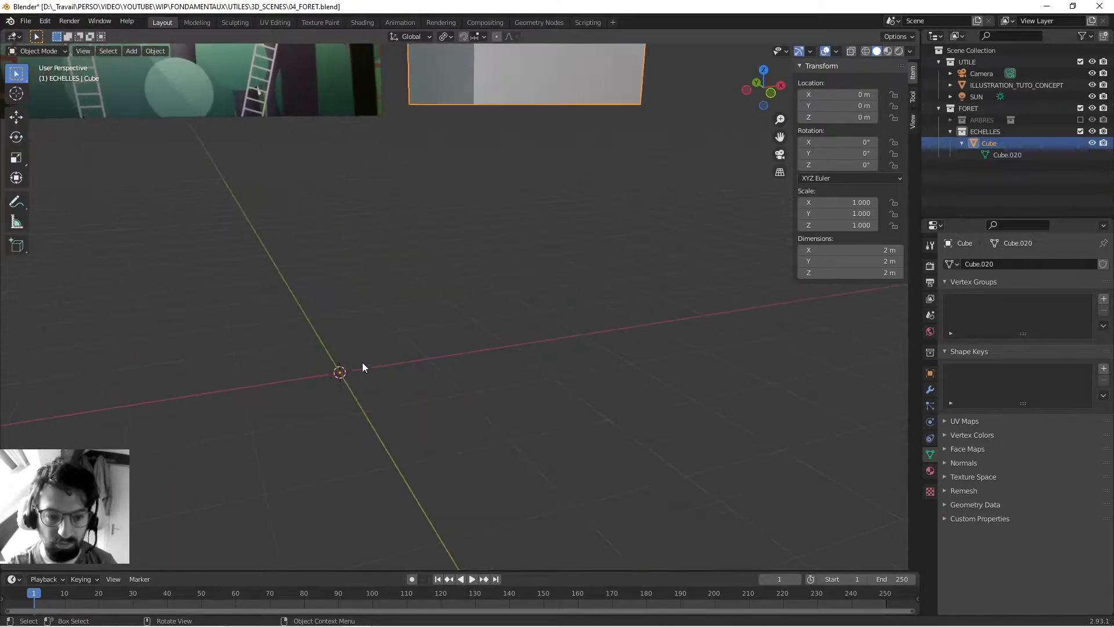
pyautogui.scroll(-4, 346, 370)
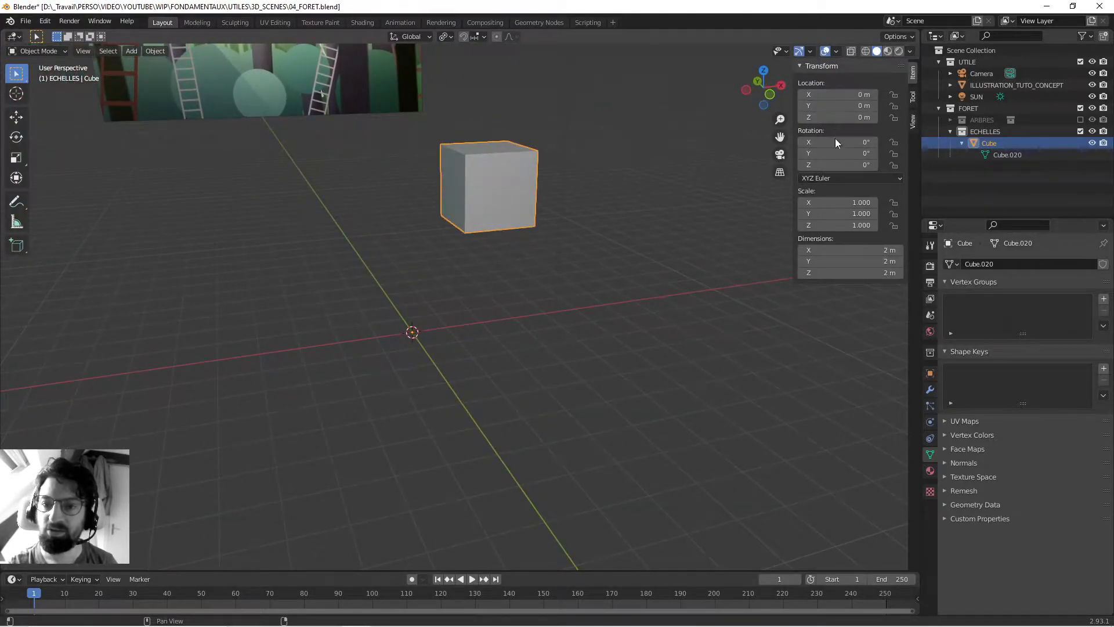
pyautogui.keyDown('shift'); pyautogui.moveTo(509, 272); pyautogui.dragTo(511, 282, button='middle'); pyautogui.keyUp('shift')
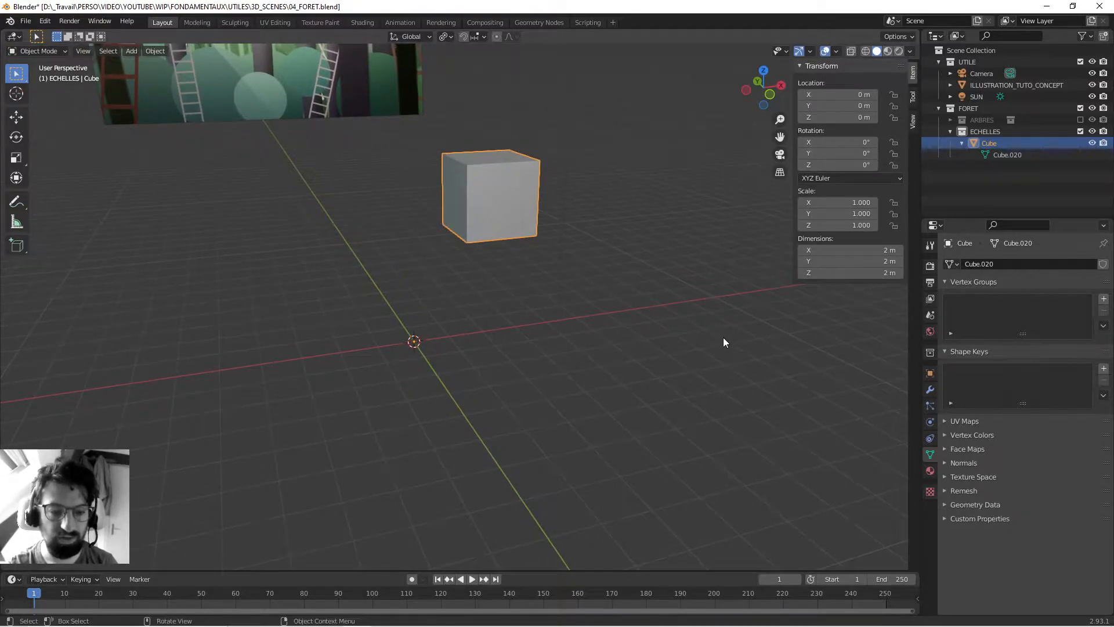
pyautogui.press('r')
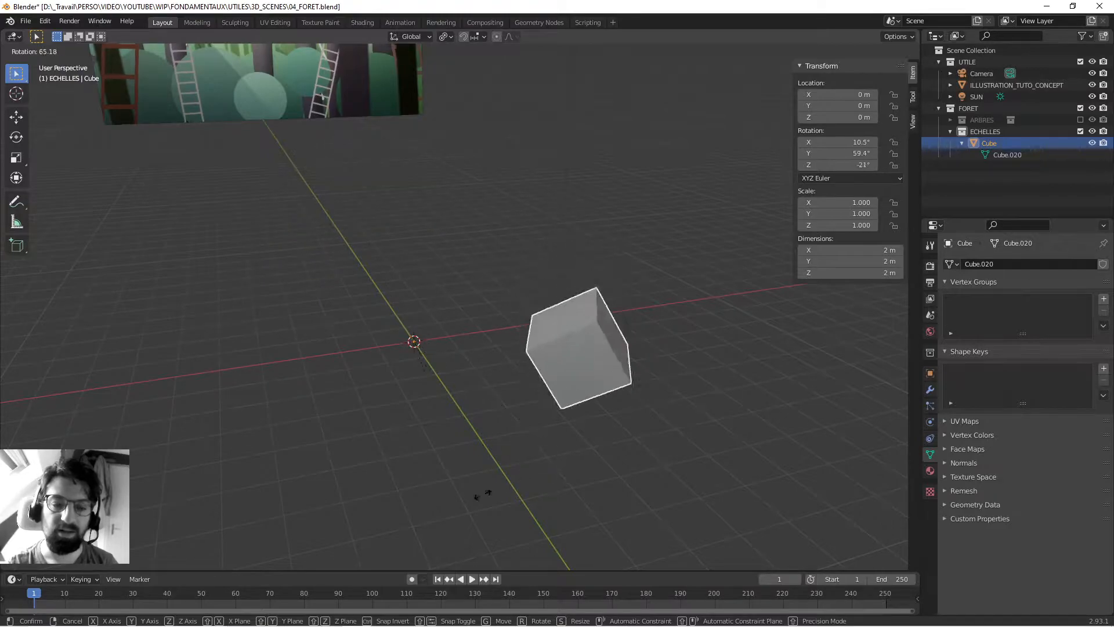
pyautogui.click(501, 370)
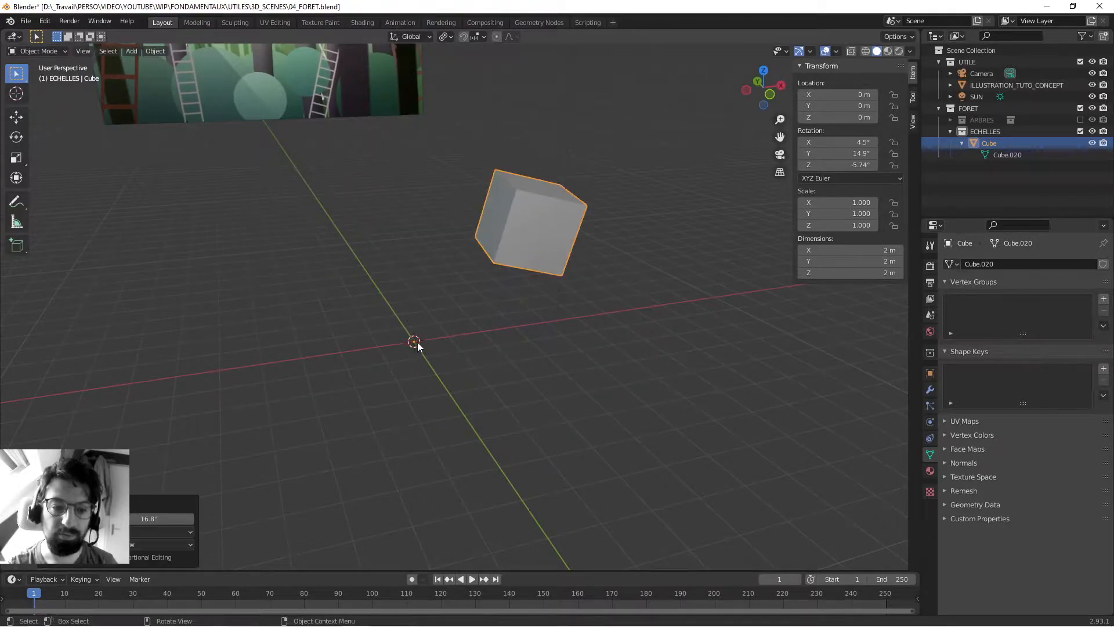
pyautogui.press('g')
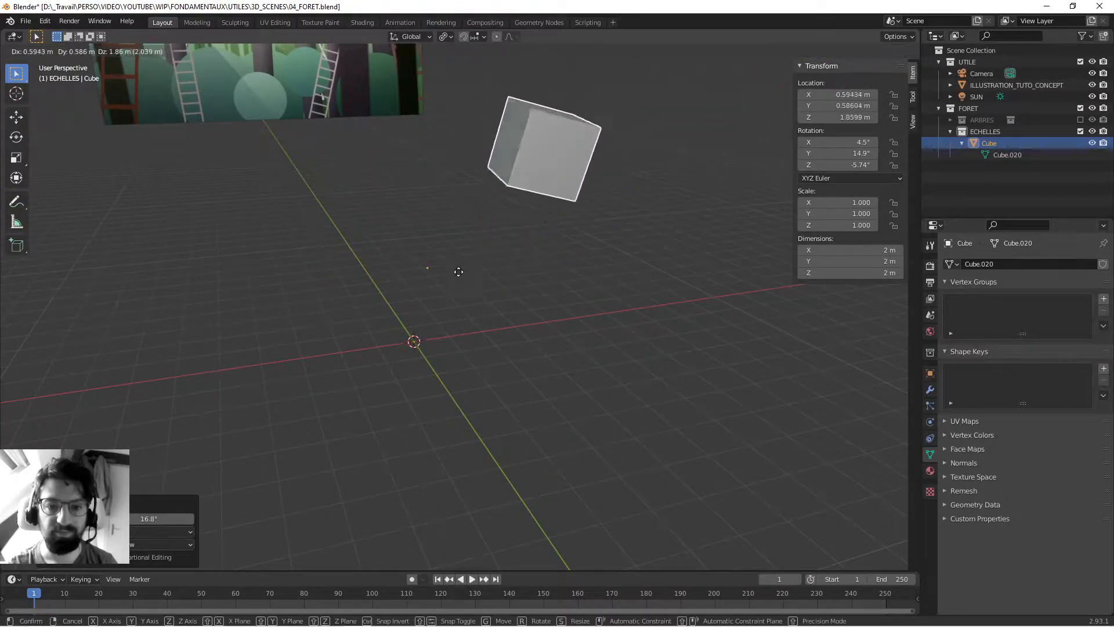
pyautogui.press('Escape')
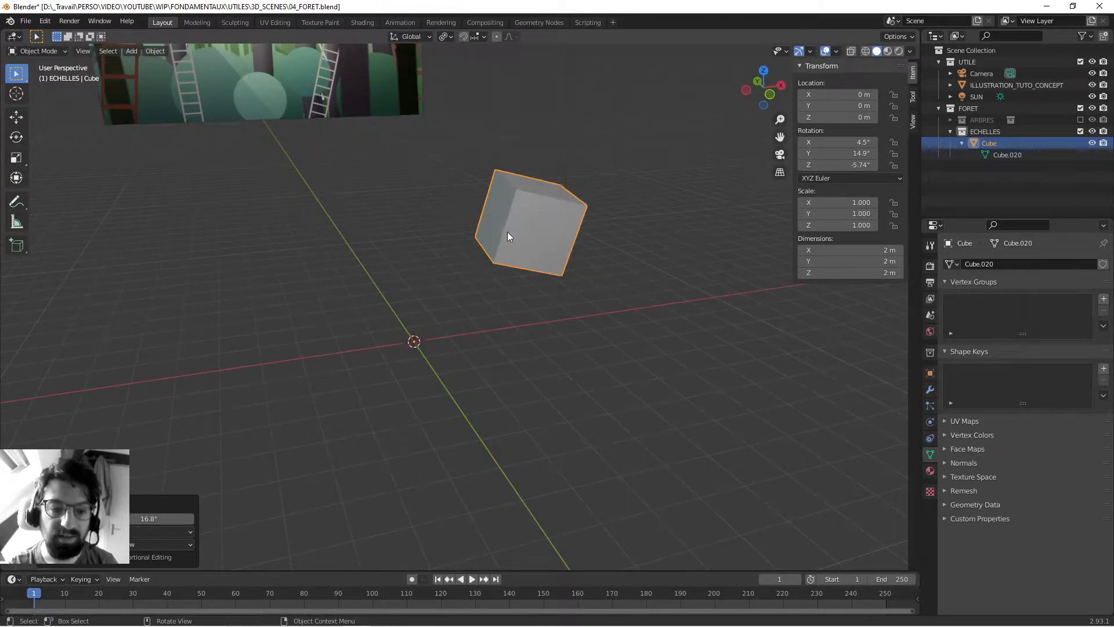
# - Clear the cube's rotation and undo the earlier edits until its mesh is centred on its origin in Object Mode
pyautogui.hotkey('alt', 'r')
pyautogui.hotkey('alt', 'a')
pyautogui.hotkey('ctrl', 'z')
pyautogui.hotkey('ctrl', 'z')
pyautogui.hotkey('ctrl', 'z')
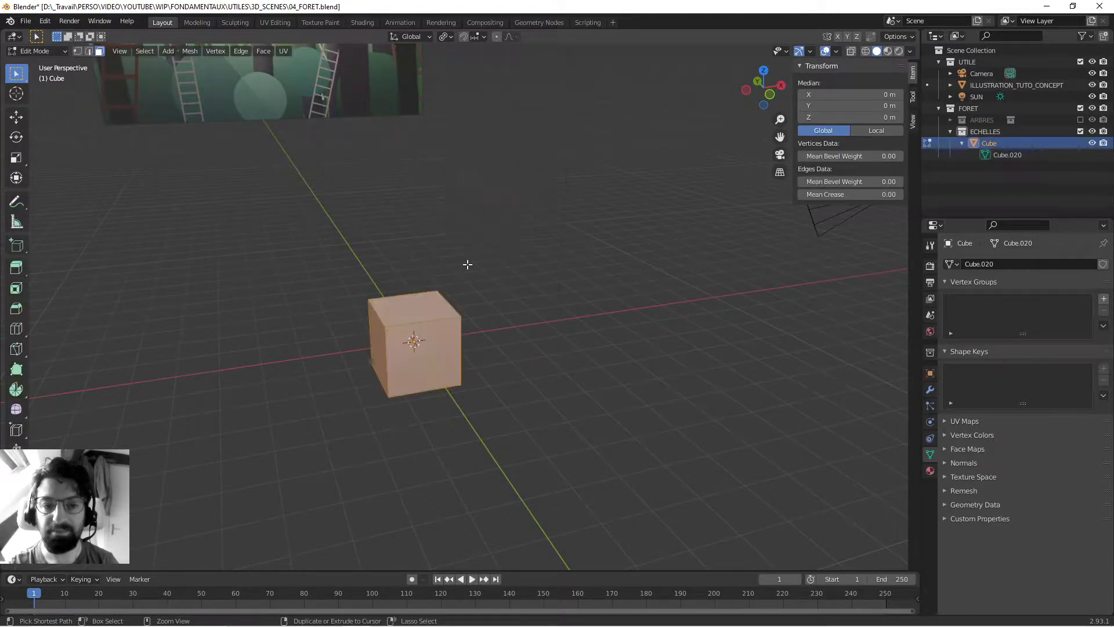
pyautogui.hotkey('ctrl', 'z')
pyautogui.moveTo(485, 288); pyautogui.dragTo(426, 259, button='middle')
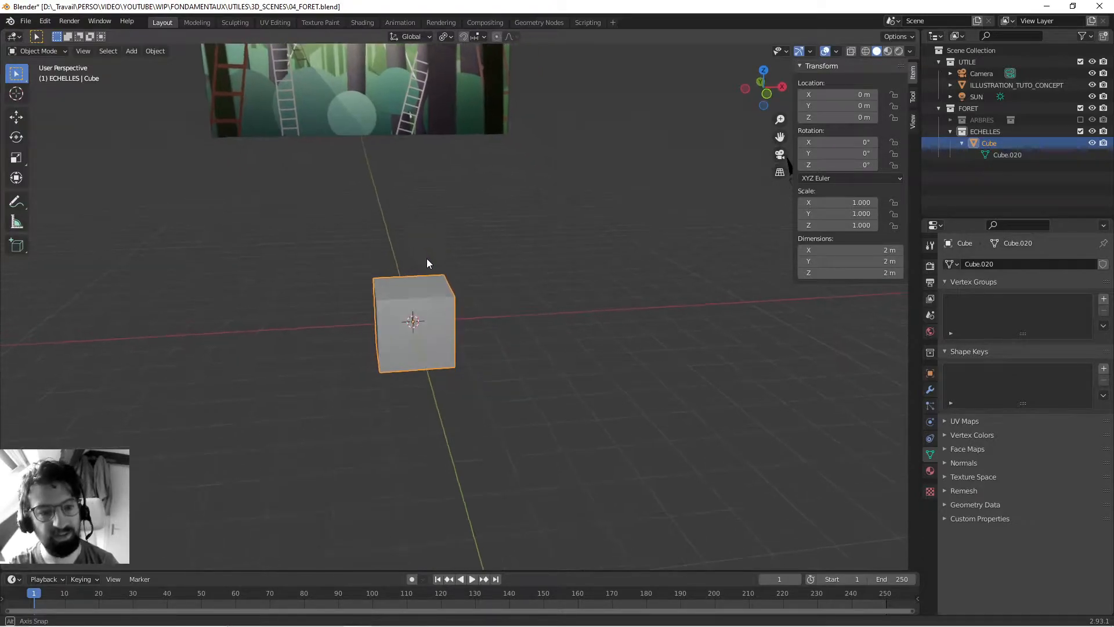
pyautogui.click(520, 271)
pyautogui.click(426, 302)
pyautogui.moveTo(426, 302); pyautogui.dragTo(478, 301, button='middle')
pyautogui.scroll(2, 435, 295)
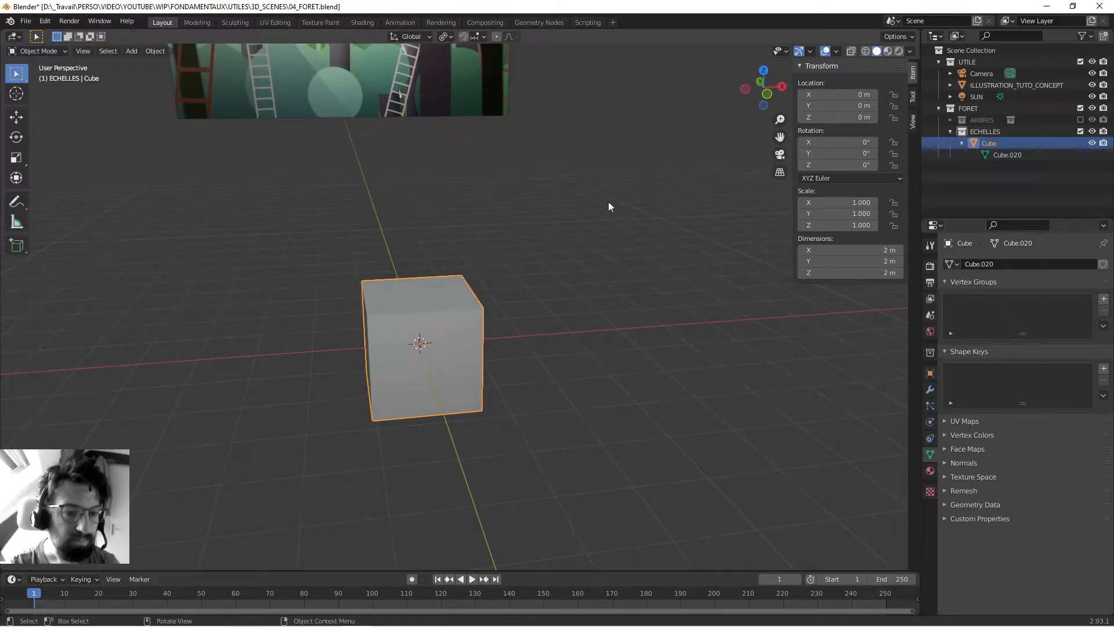
pyautogui.moveTo(433, 328)
pyautogui.mouseDown(button='middle')
pyautogui.moveTo(443, 308)
pyautogui.moveTo(440, 336)
pyautogui.mouseUp(button='middle')
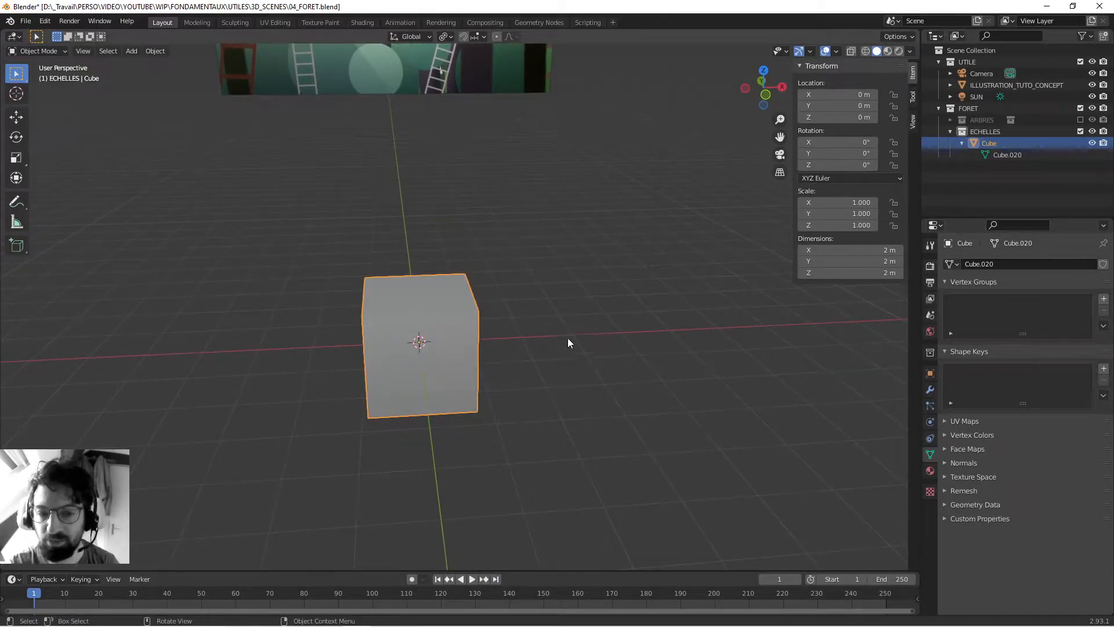
pyautogui.keyDown('shift'); pyautogui.moveTo(486, 308); pyautogui.dragTo(458, 311, button='middle'); pyautogui.keyUp('shift')
pyautogui.scroll(-2, 481, 318)
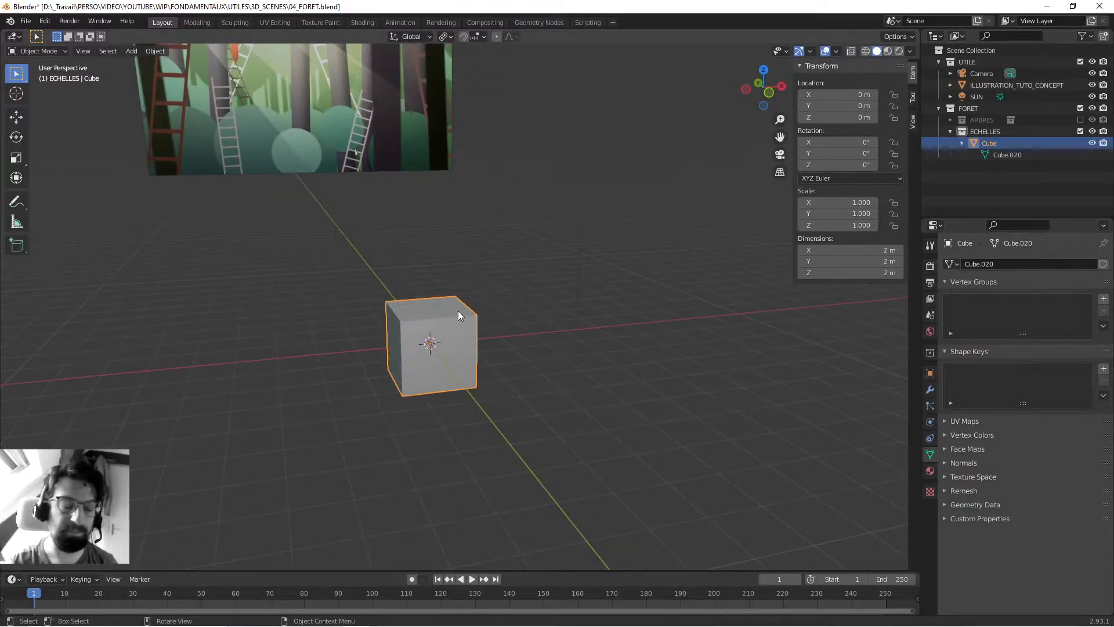
pyautogui.moveTo(480, 307)
pyautogui.keyDown('shift'); pyautogui.mouseDown(button='middle')
pyautogui.moveTo(489, 261)
pyautogui.moveTo(473, 320)
pyautogui.moveTo(473, 308)
pyautogui.mouseUp(button='middle'); pyautogui.keyUp('shift')
pyautogui.scroll(2, 475, 293)
# - Enter Edit Mode on the cube, select one upper corner in vertex select mode and try moving it
pyautogui.press('Tab')
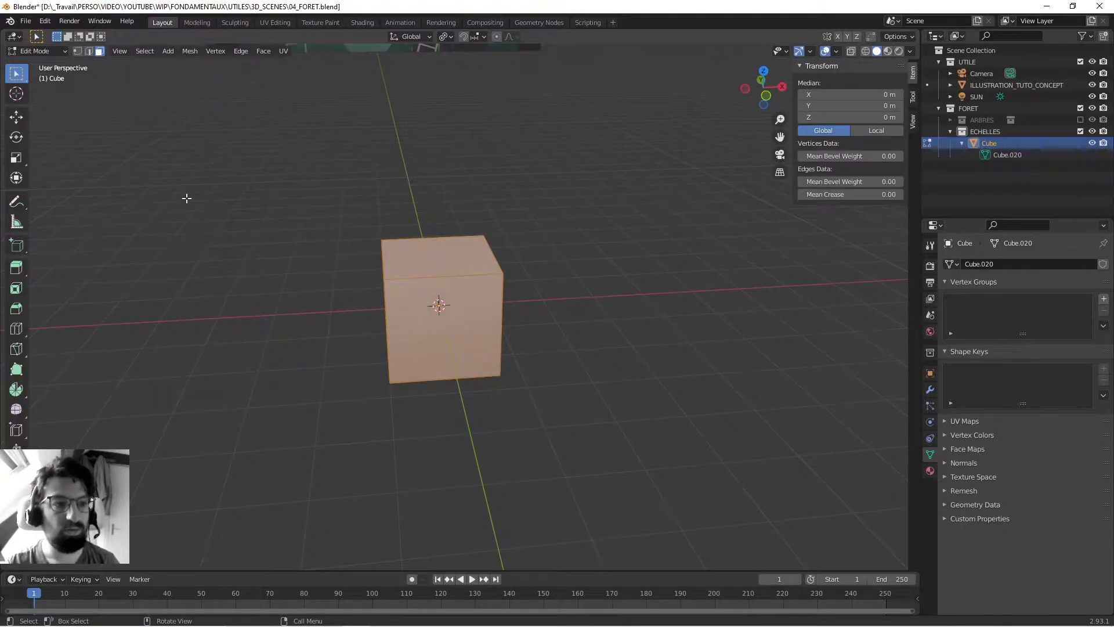
pyautogui.moveTo(237, 203); pyautogui.dragTo(323, 246, button='middle')
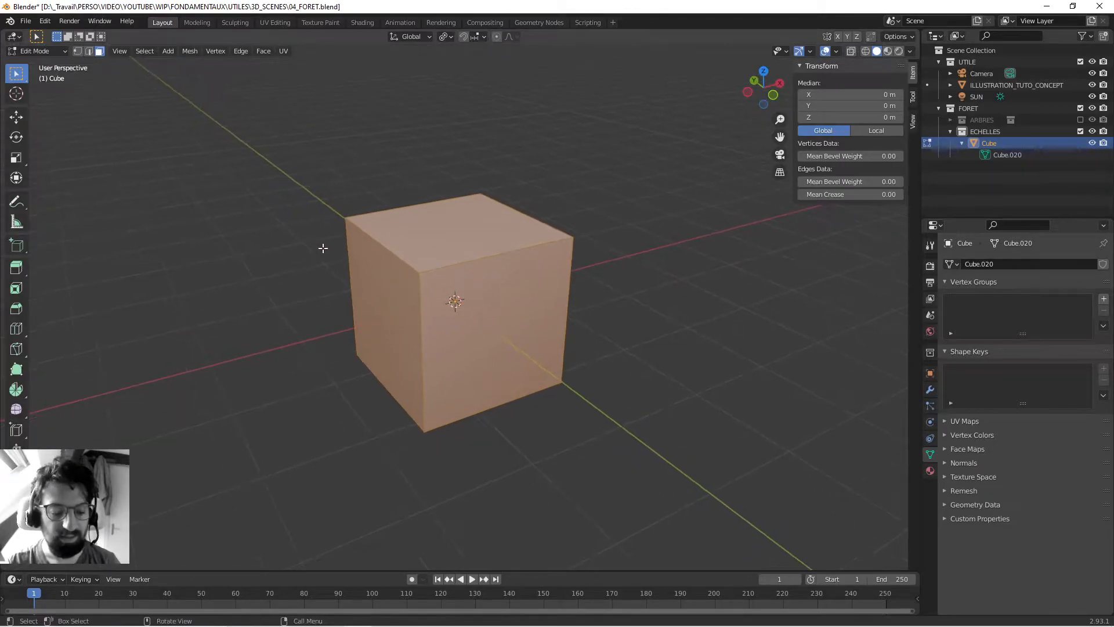
pyautogui.press('1')
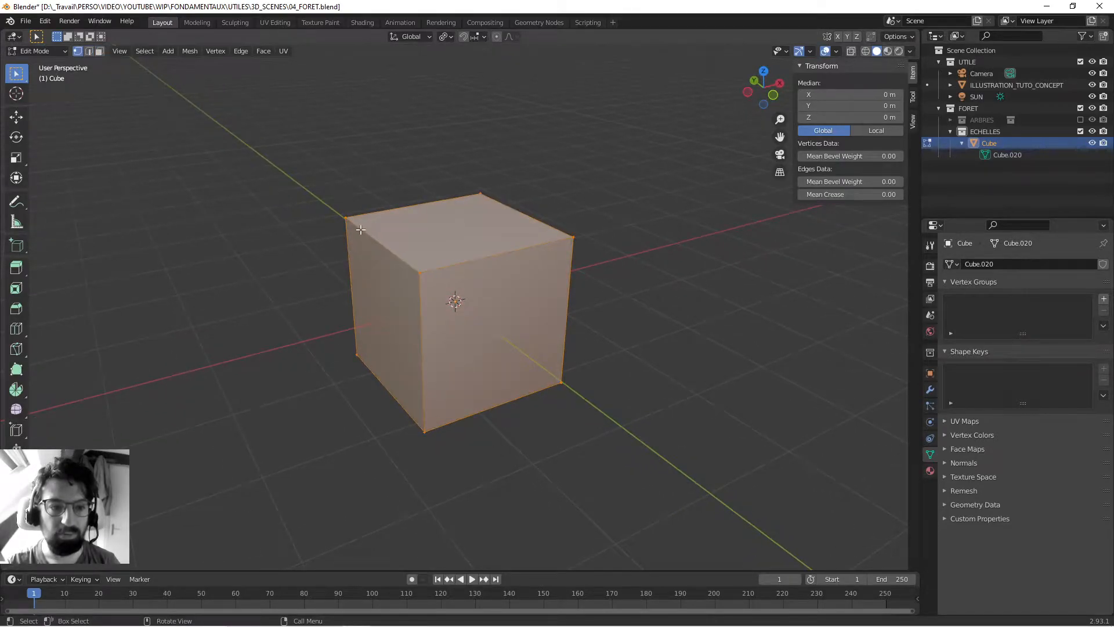
pyautogui.click(345, 218)
pyautogui.press('g')
pyautogui.rightClick(308, 188)
# - Select a top edge, then the top face, in their matching select modes, try moving the face, and save the file
pyautogui.press('2')
pyautogui.click(380, 244)
pyautogui.press('3')
pyautogui.click(432, 245)
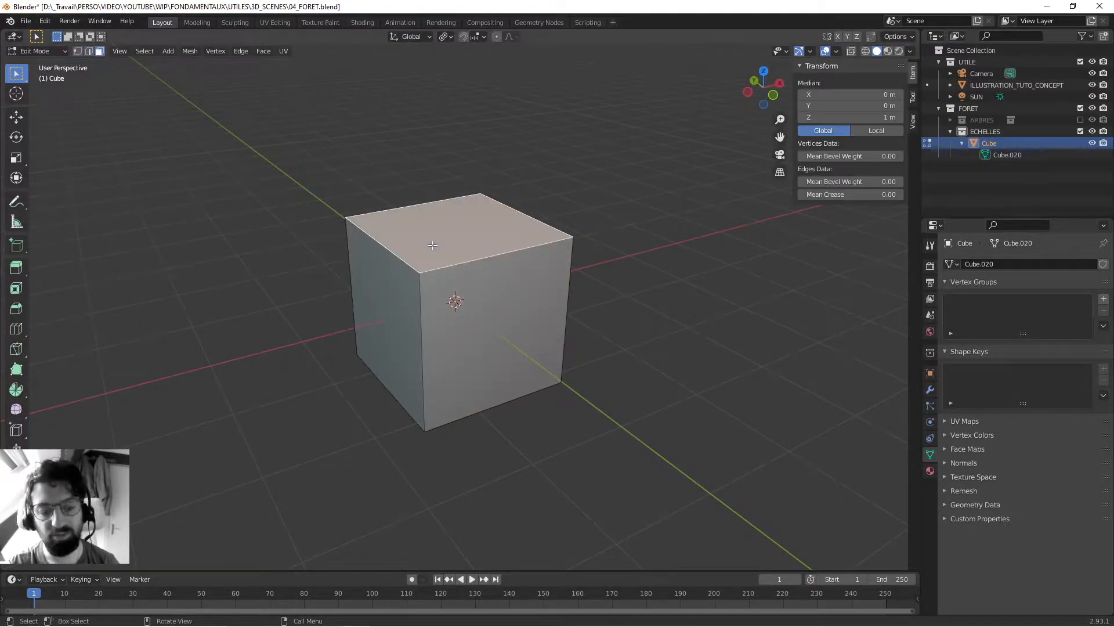
pyautogui.press('g')
pyautogui.rightClick(423, 184)
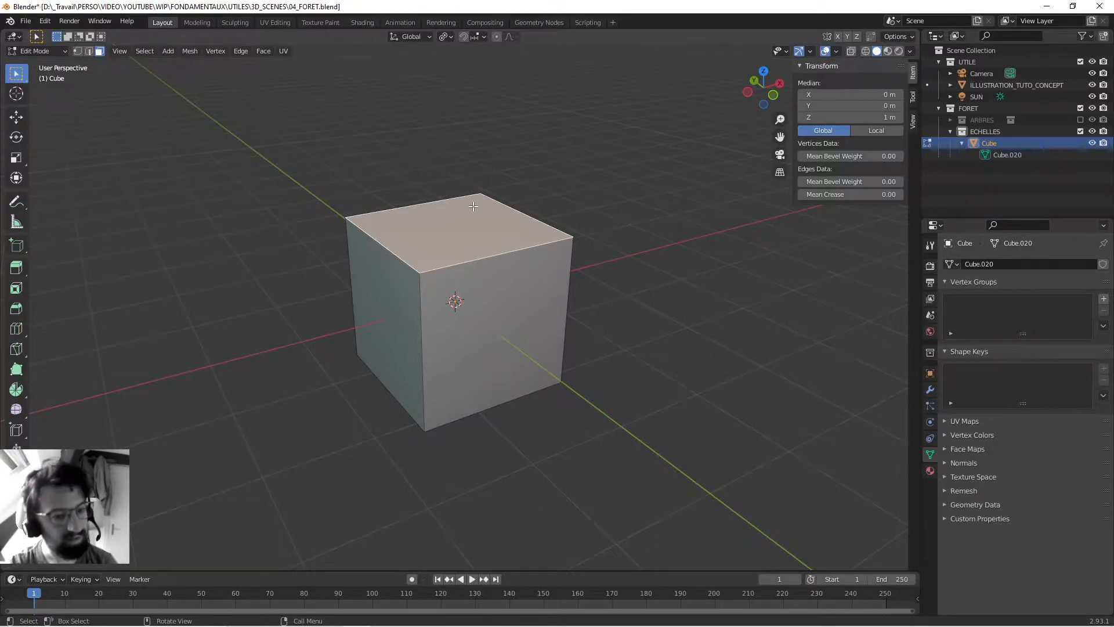
pyautogui.hotkey('ctrl', 's')
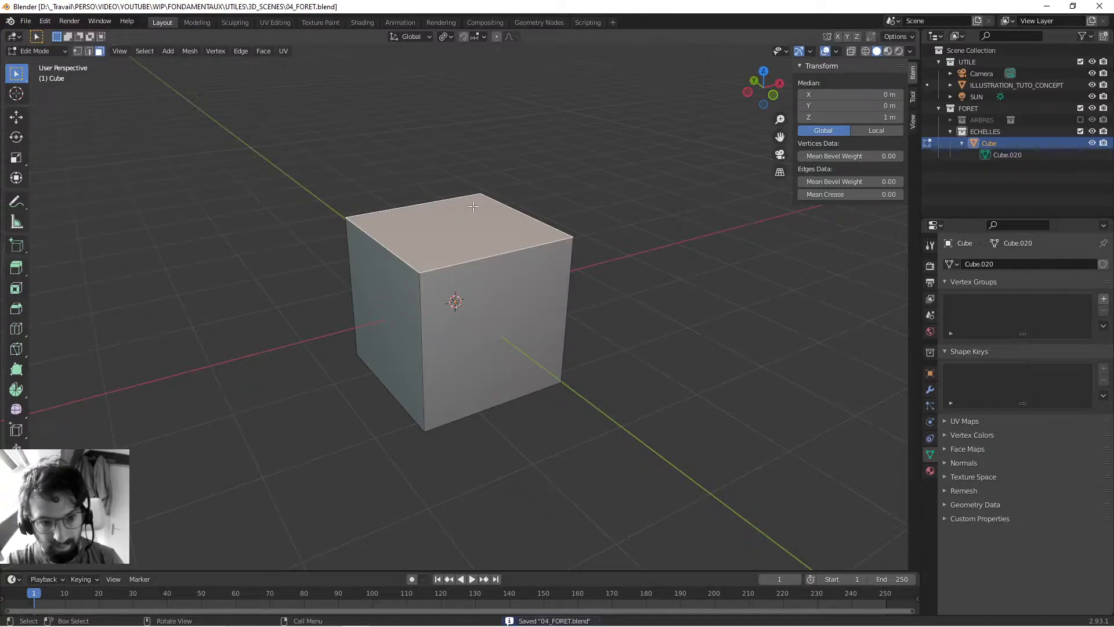
# - Cycle through the vertex, edge and face select modes, finish in vertex select mode, and save the file
pyautogui.click(77, 51)
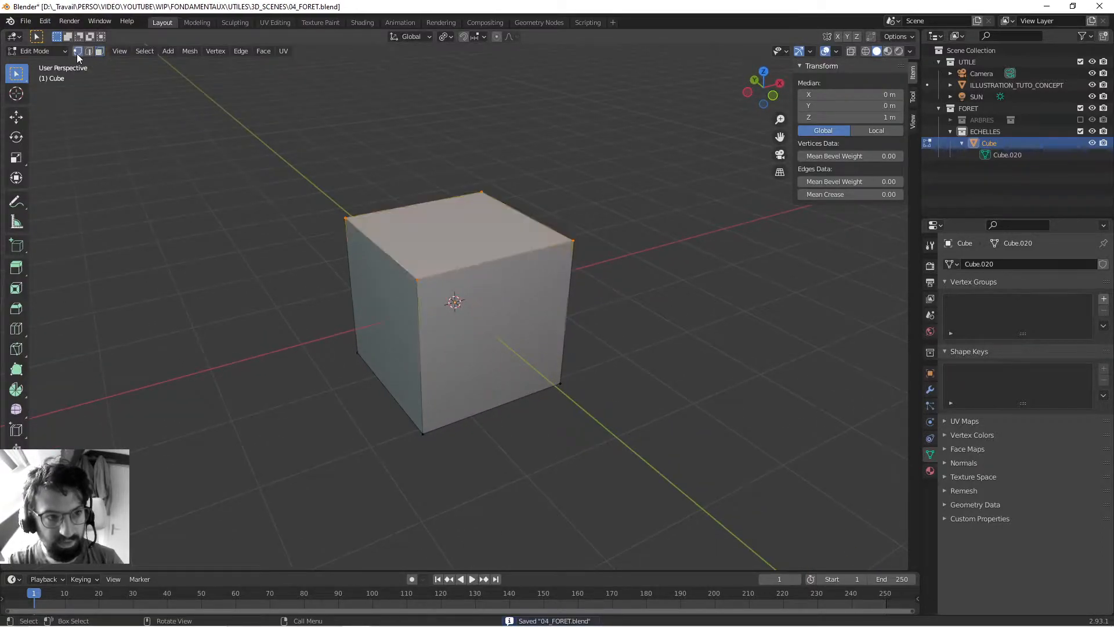
pyautogui.click(92, 53)
pyautogui.click(100, 53)
pyautogui.click(80, 53)
pyautogui.click(89, 53)
pyautogui.click(98, 53)
pyautogui.click(90, 53)
pyautogui.click(99, 53)
pyautogui.click(78, 52)
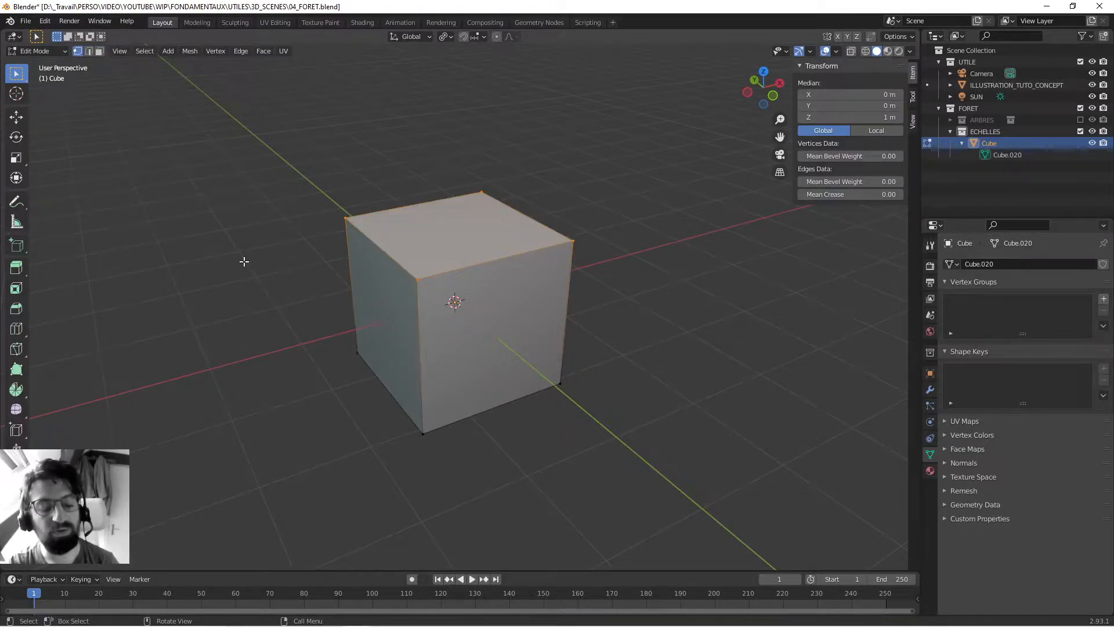
pyautogui.press('2')
pyautogui.press('3')
pyautogui.press('1')
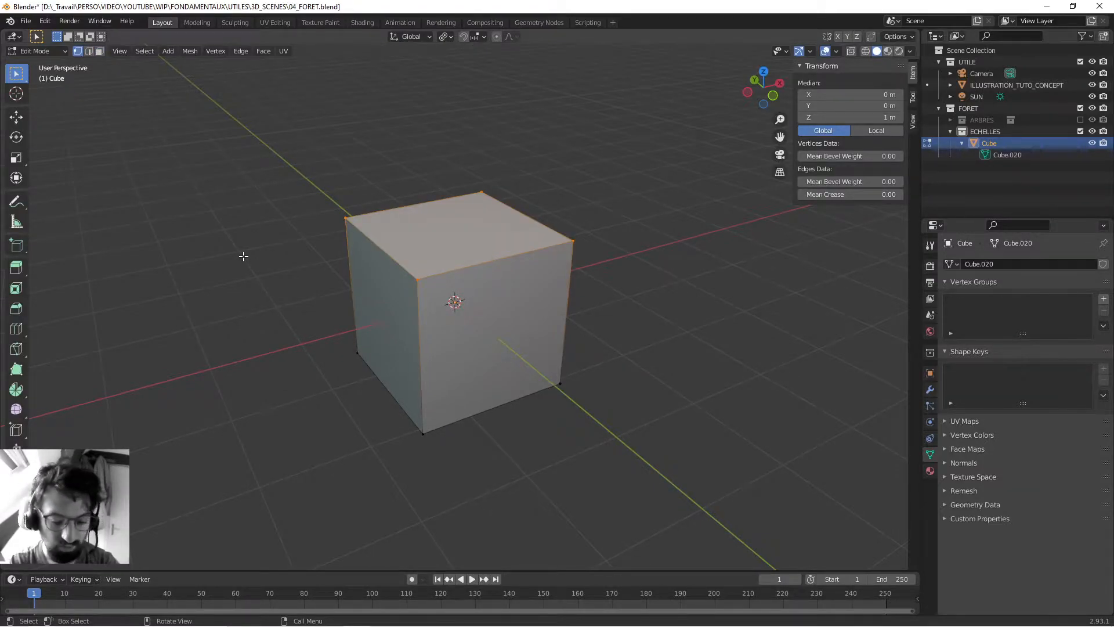
pyautogui.hotkey('ctrl', 's')
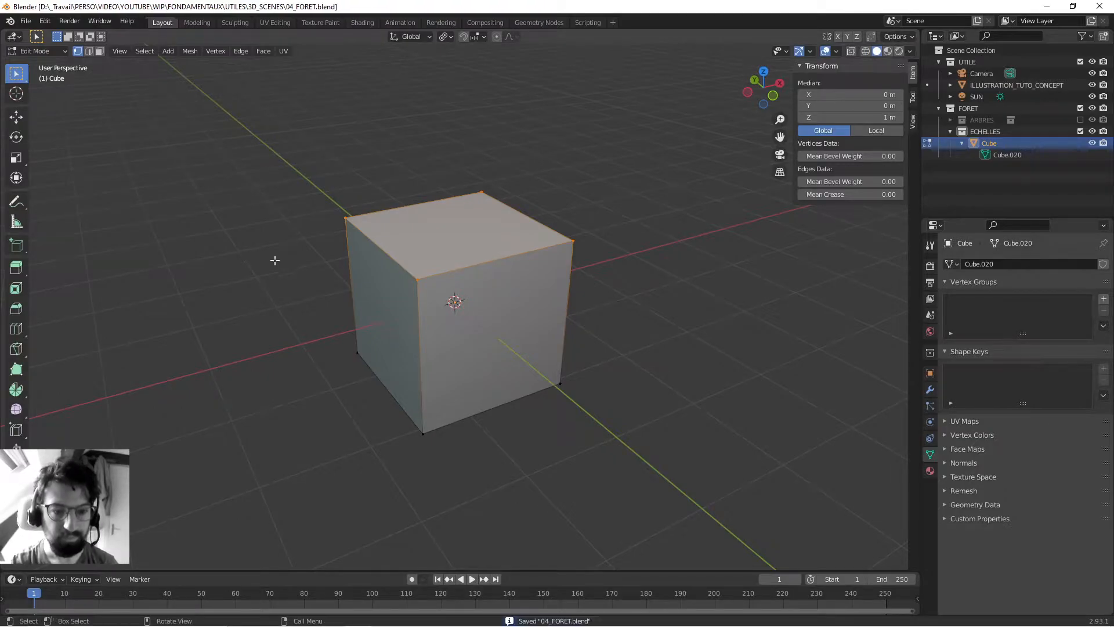
# - Return the cube to Object Mode and save the file
pyautogui.scroll(-3, 316, 246)
pyautogui.moveTo(384, 243); pyautogui.dragTo(417, 280, button='middle')
pyautogui.press('Tab')
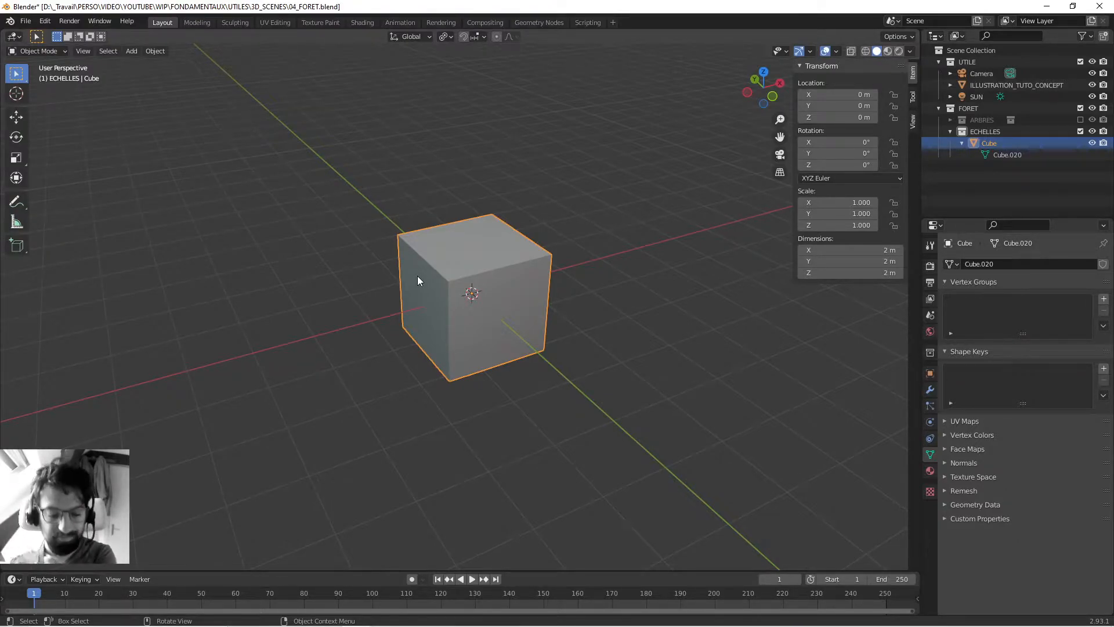
pyautogui.hotkey('ctrl', 's')
pyautogui.moveTo(318, 279); pyautogui.dragTo(407, 245, button='middle')
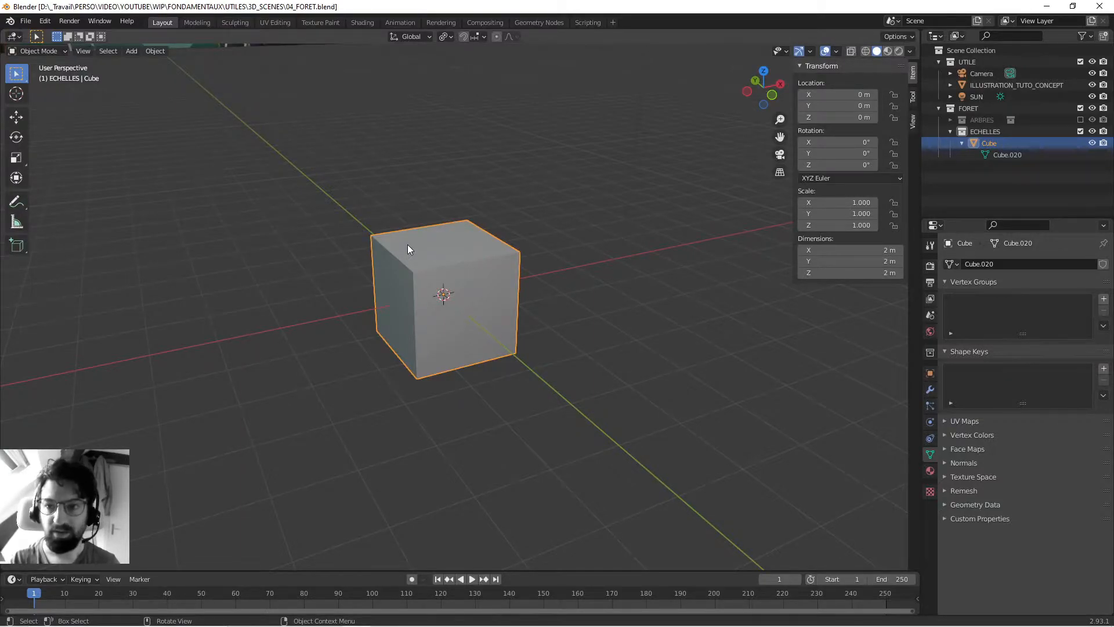
pyautogui.moveTo(404, 246)
pyautogui.mouseDown(button='middle')
pyautogui.moveTo(350, 272)
pyautogui.moveTo(391, 262)
pyautogui.mouseUp(button='middle')
pyautogui.hotkey('ctrl', 's')
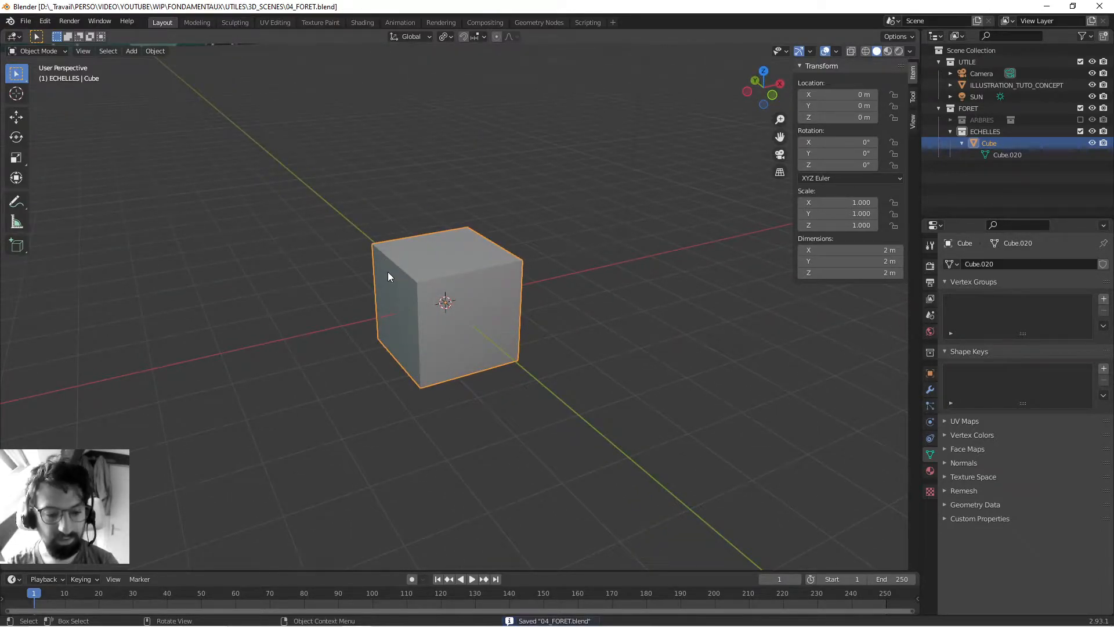
# - Re-enter Edit Mode, select individual cube faces ending with the top one in face select mode, and try moving it
pyautogui.moveTo(387, 271); pyautogui.dragTo(391, 236, button='middle')
pyautogui.press('Tab')
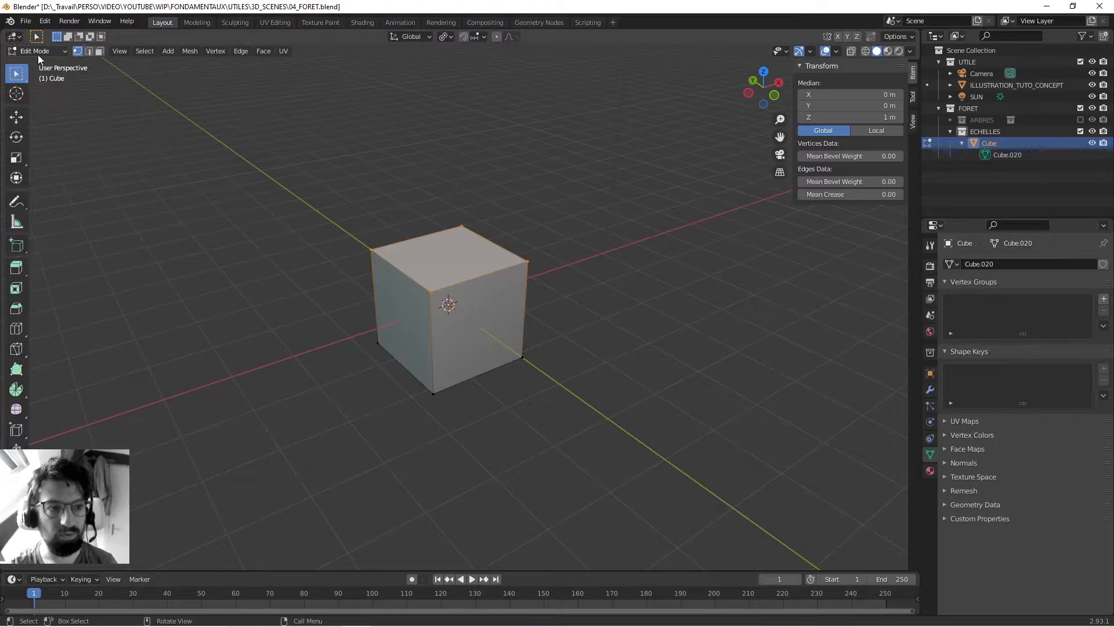
pyautogui.moveTo(395, 280); pyautogui.dragTo(393, 263, button='middle')
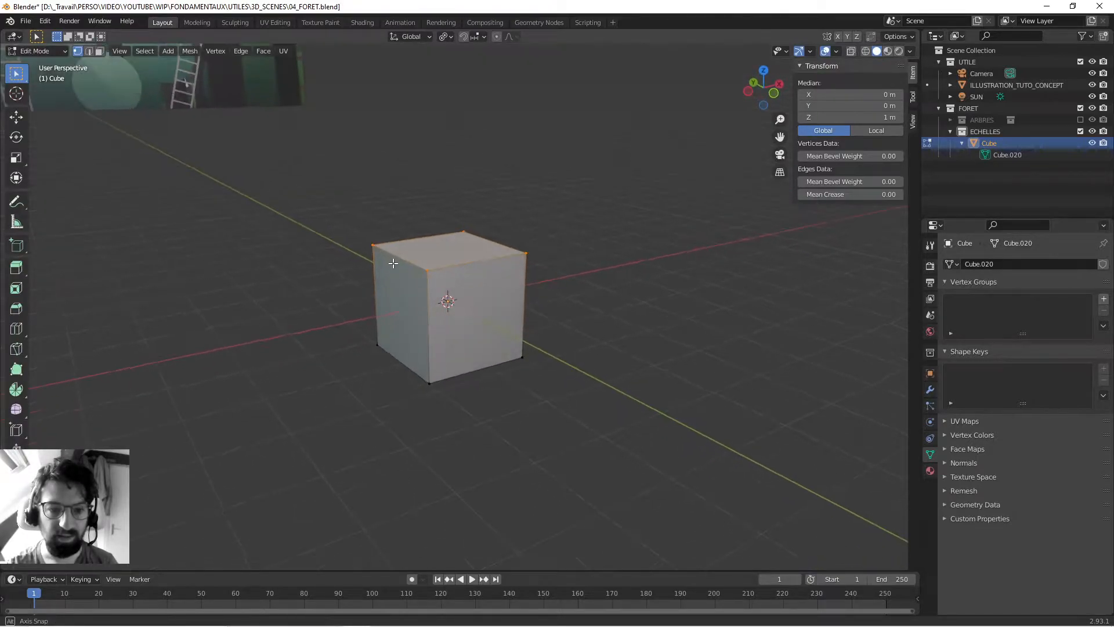
pyautogui.press('3')
pyautogui.click(480, 323)
pyautogui.click(410, 306)
pyautogui.click(457, 251)
pyautogui.moveTo(527, 276)
pyautogui.mouseDown(button='middle')
pyautogui.moveTo(465, 281)
pyautogui.moveTo(522, 266)
pyautogui.mouseUp(button='middle')
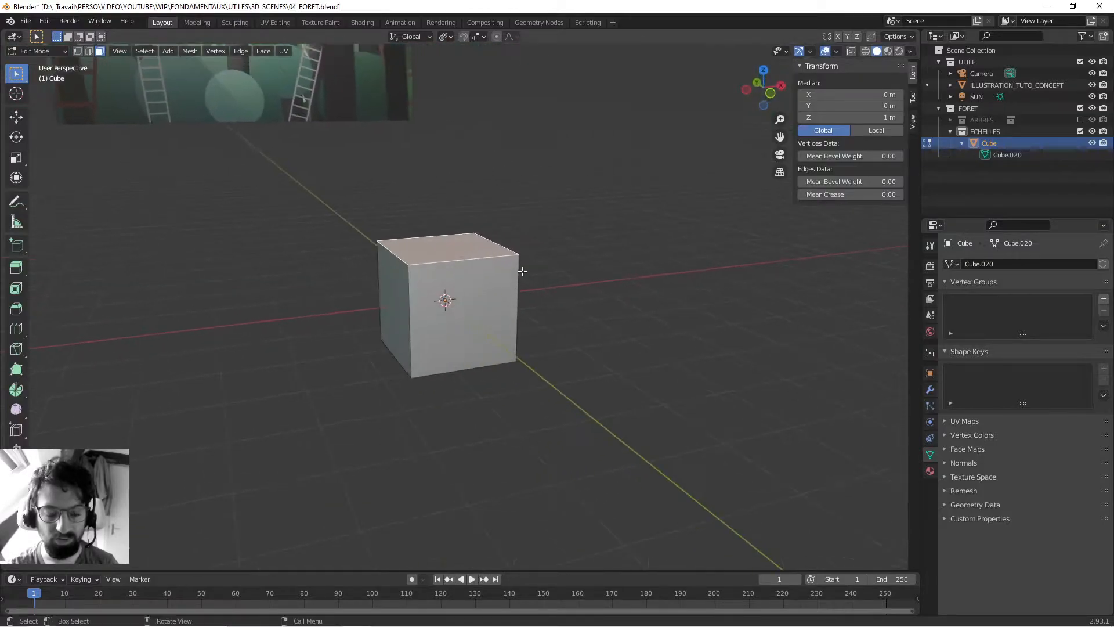
pyautogui.press('g')
pyautogui.press('Escape')
pyautogui.moveTo(442, 230)
pyautogui.mouseDown(button='middle')
pyautogui.moveTo(614, 231)
pyautogui.moveTo(430, 233)
pyautogui.mouseUp(button='middle')
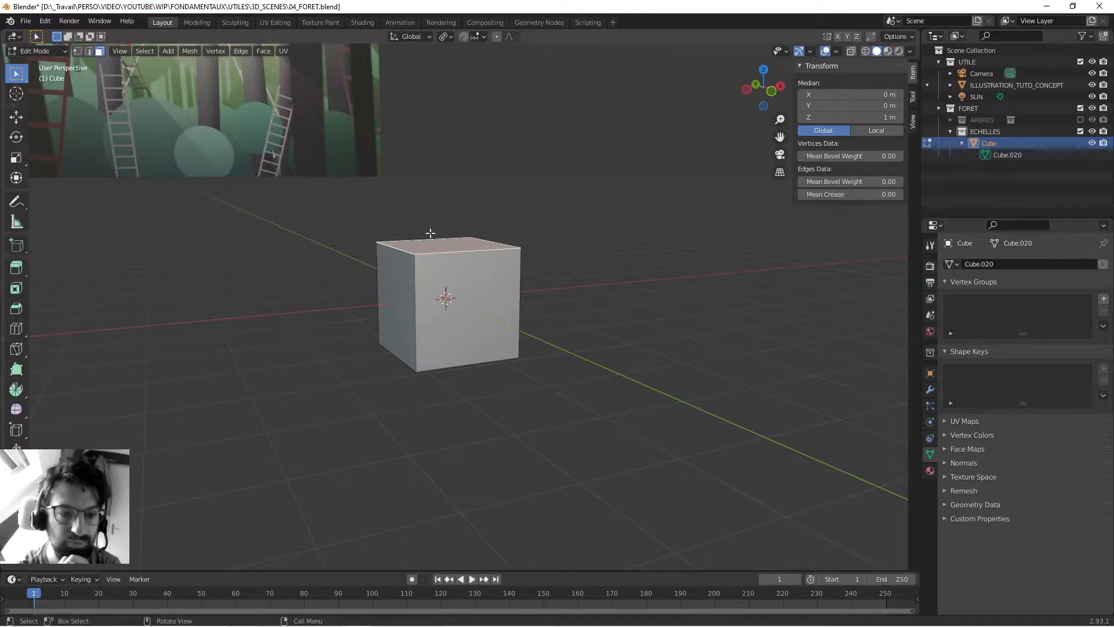
pyautogui.moveTo(404, 243); pyautogui.dragTo(41, 131, button='middle')
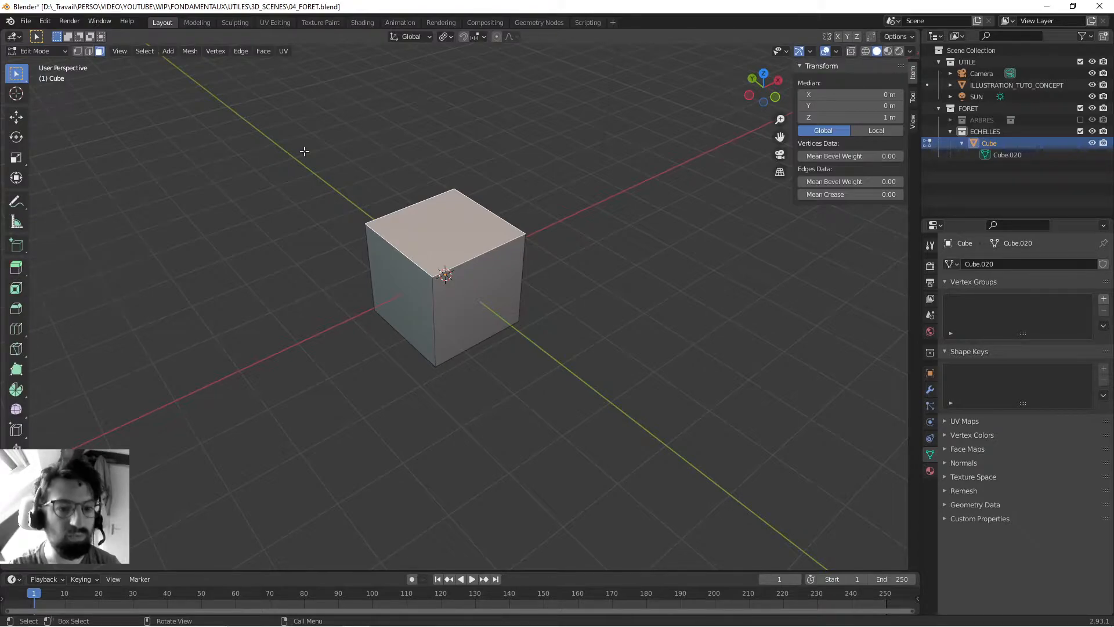
pyautogui.press('a')
pyautogui.hotkey('alt', 'a')
pyautogui.press('a')
pyautogui.hotkey('alt', 'a')
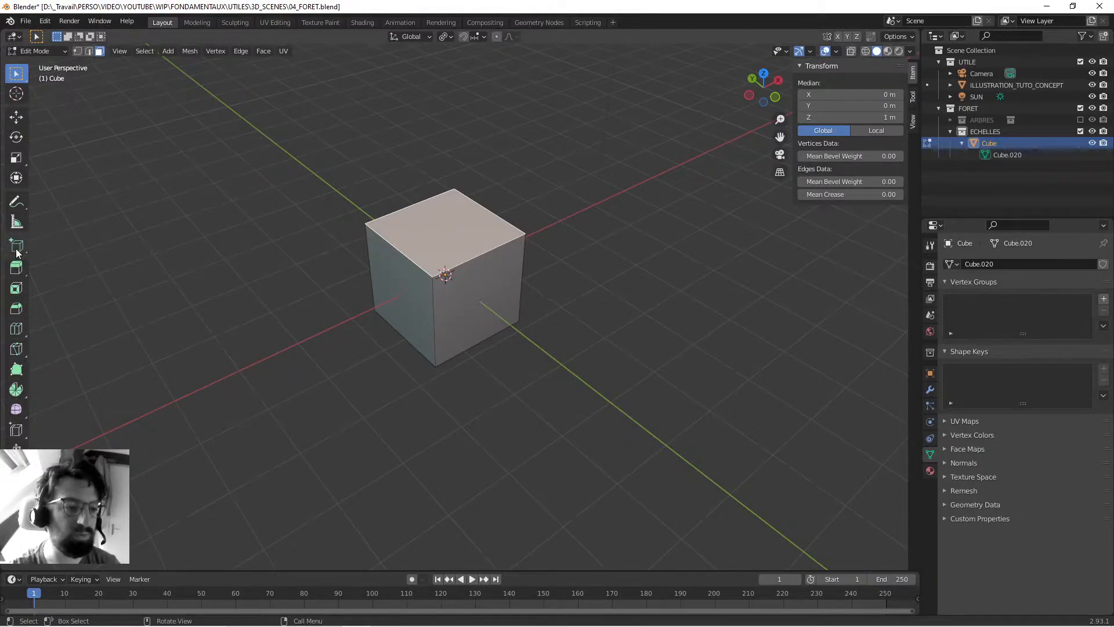
pyautogui.moveTo(273, 321); pyautogui.dragTo(181, 369, button='middle')
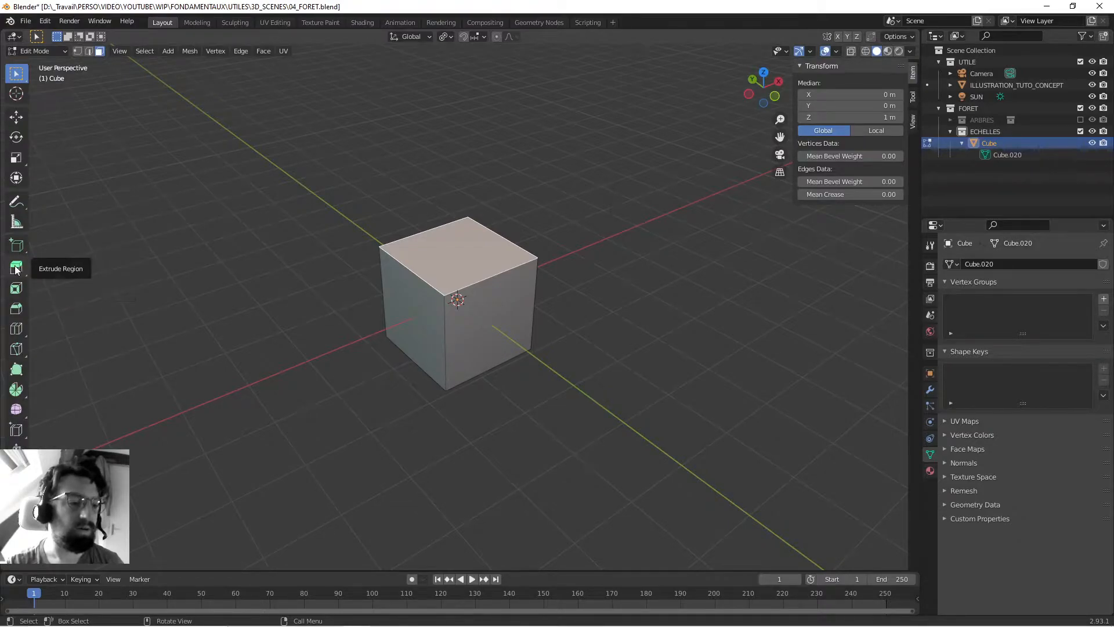
# - Extrude the cube's top face upward about 1.7 m with the Extrude Region tool
pyautogui.moveTo(373, 226); pyautogui.dragTo(380, 216, button='middle')
pyautogui.click(382, 217)
pyautogui.click(447, 271)
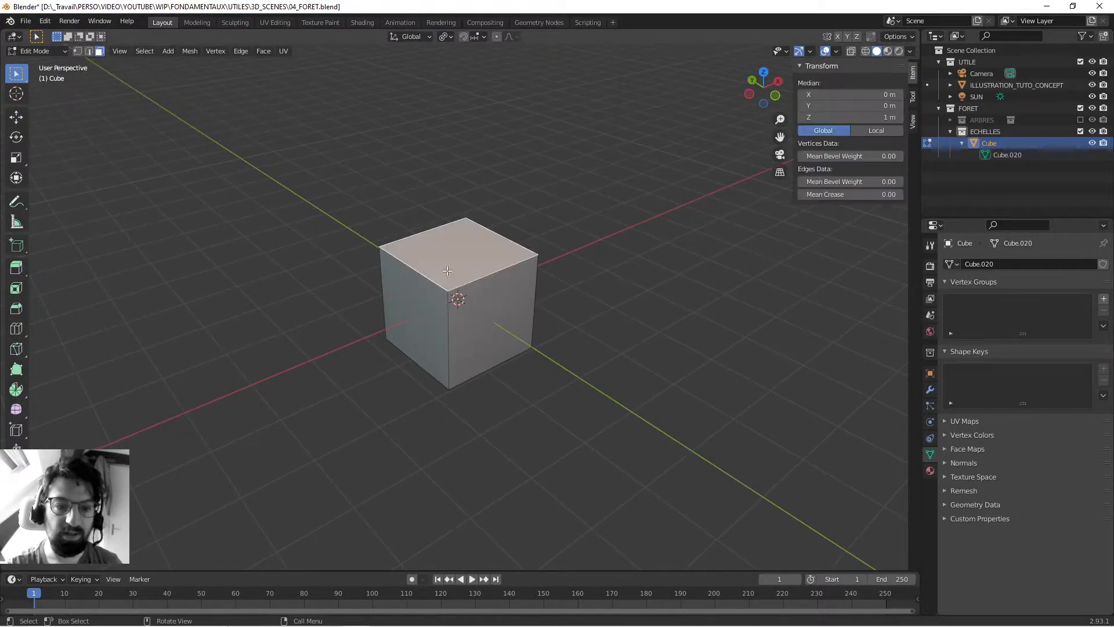
pyautogui.click(17, 268)
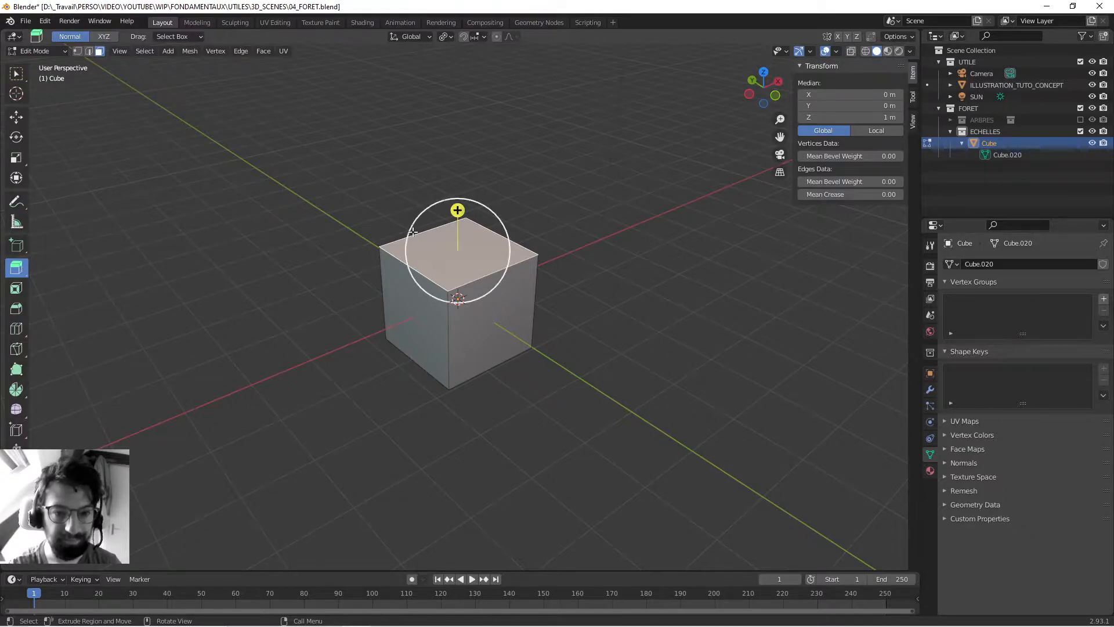
pyautogui.moveTo(380, 226); pyautogui.dragTo(460, 204, button='middle')
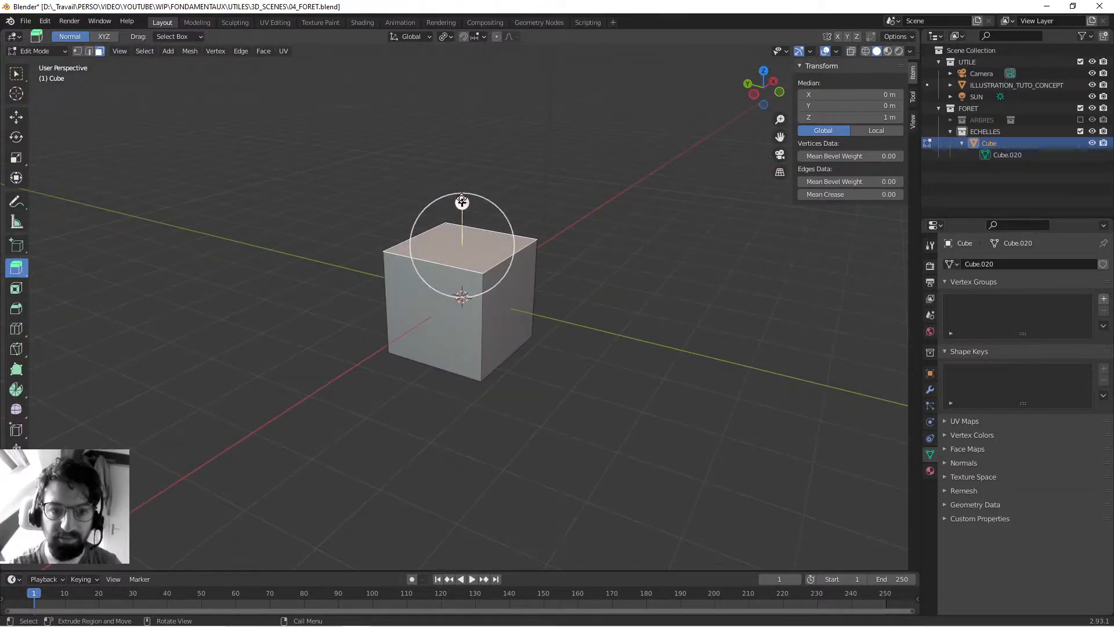
pyautogui.moveTo(462, 203); pyautogui.dragTo(462, 104)
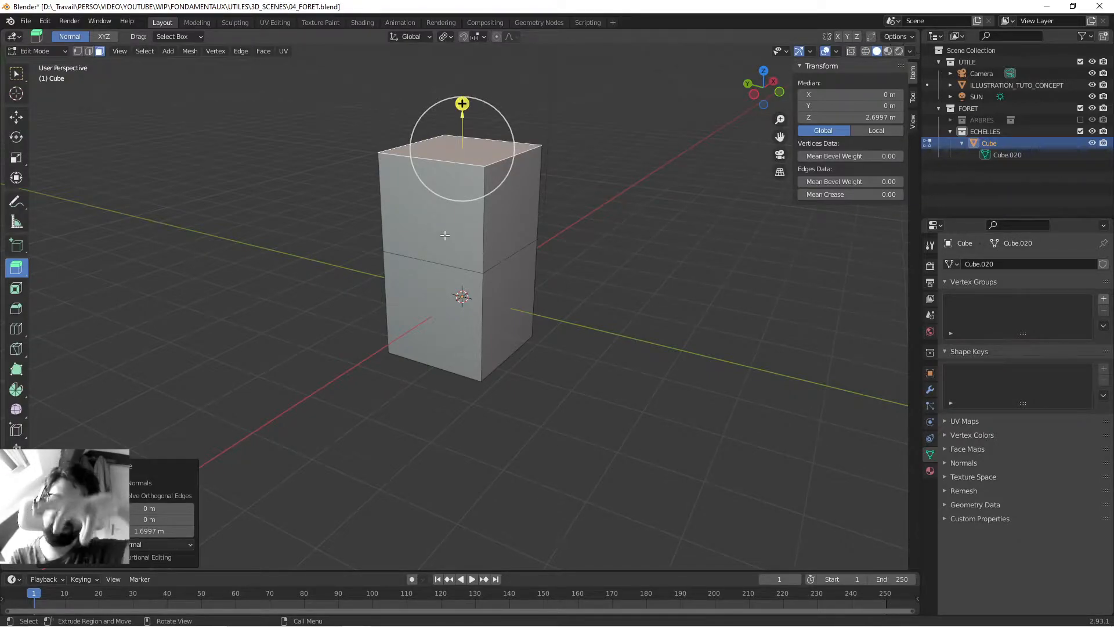
# - In edge select mode, select the horizontal edge loop around the middle of the block
pyautogui.press('2')
pyautogui.click(434, 265)
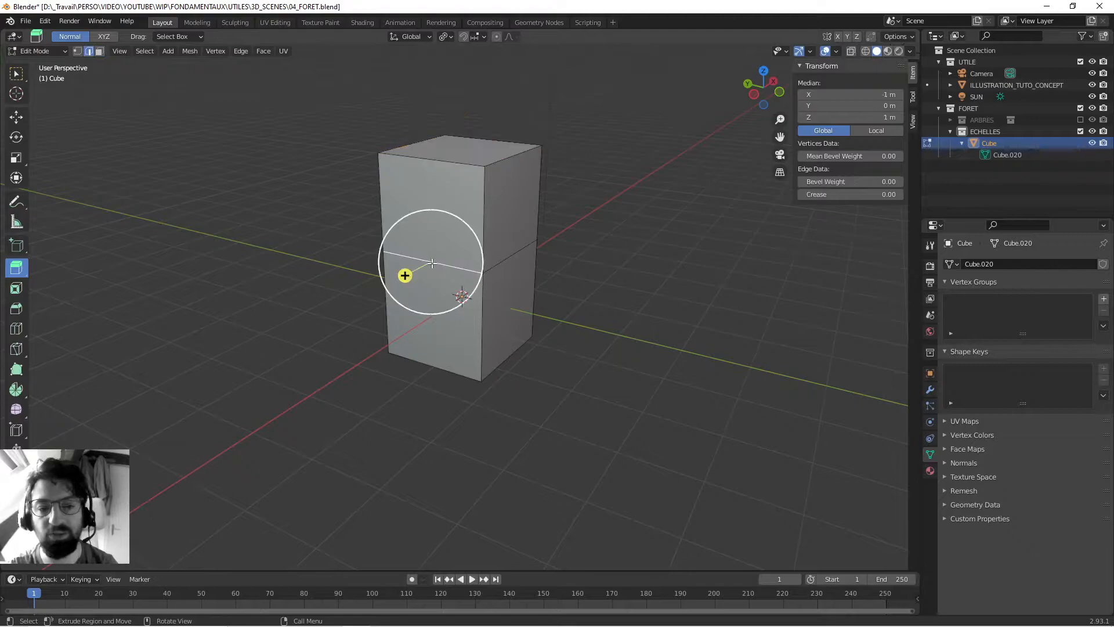
pyautogui.keyDown('alt'); pyautogui.click(453, 266); pyautogui.keyUp('alt')
pyautogui.moveTo(631, 259); pyautogui.dragTo(558, 260, button='middle')
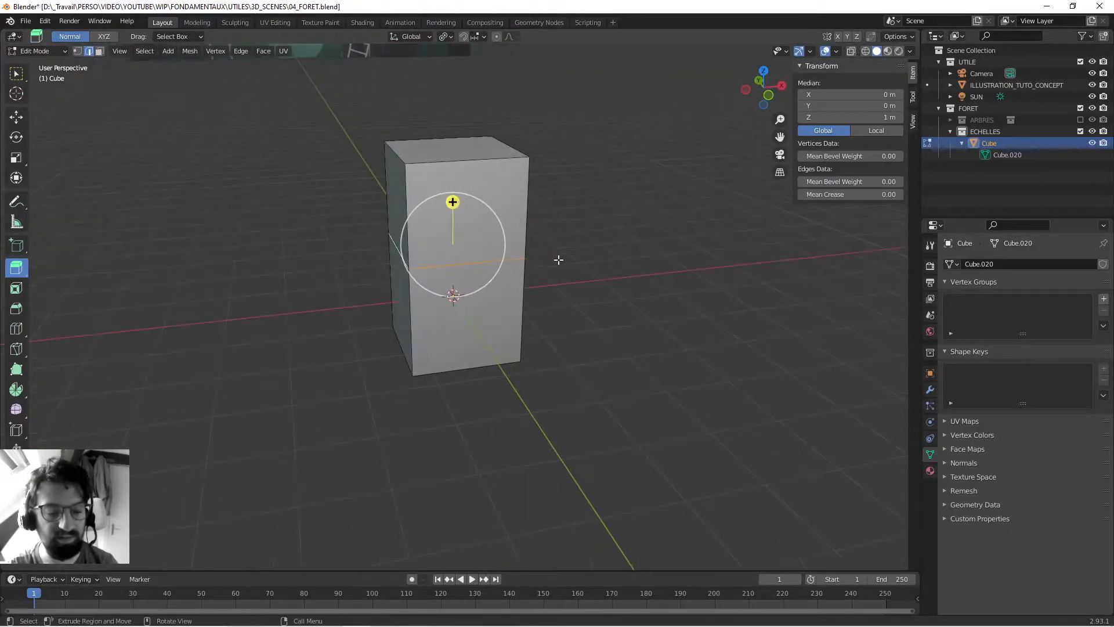
# - In face select mode, select the upper and lower faces on the block's -Y side and extrude them outward
pyautogui.press('3')
pyautogui.moveTo(641, 224); pyautogui.dragTo(524, 232, button='middle')
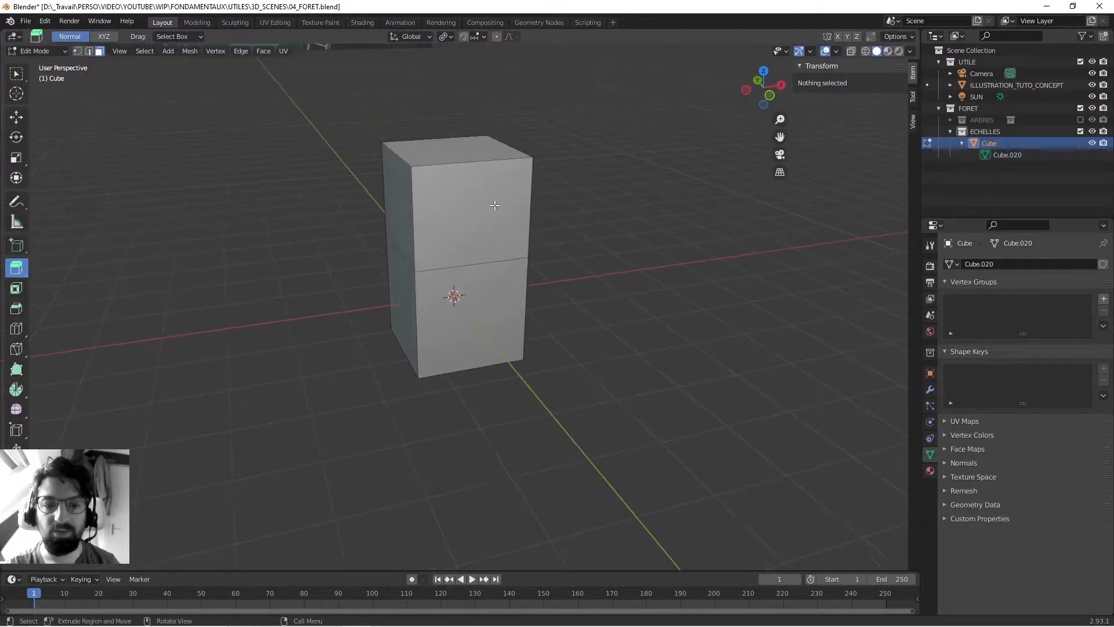
pyautogui.click(494, 204)
pyautogui.moveTo(447, 244); pyautogui.dragTo(499, 239, button='middle')
pyautogui.keyDown('shift'); pyautogui.click(503, 301); pyautogui.keyUp('shift')
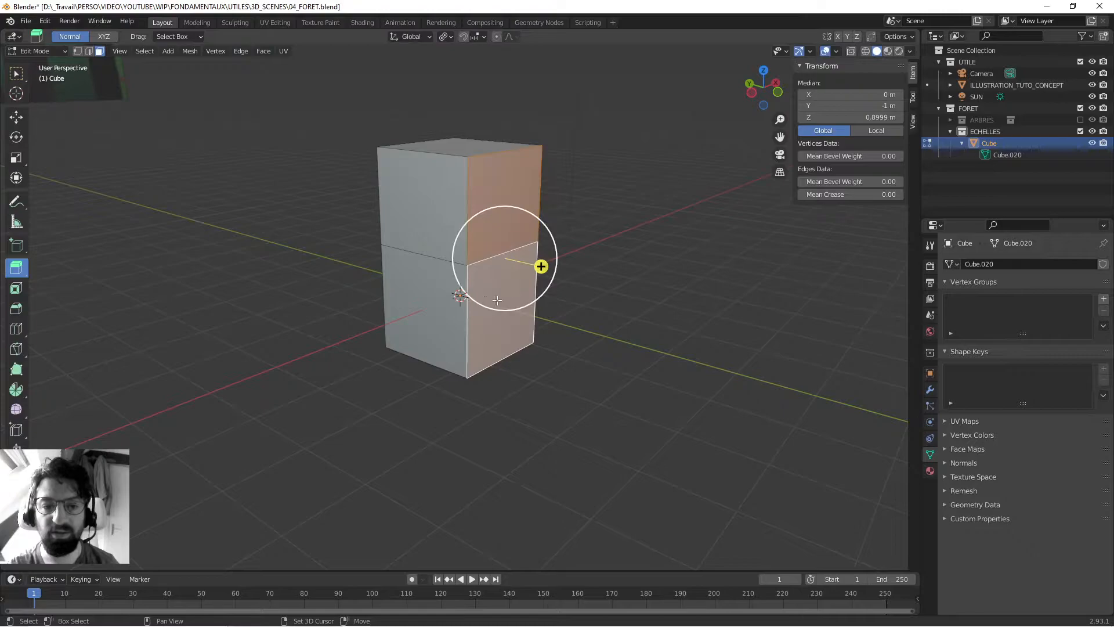
pyautogui.moveTo(468, 282); pyautogui.dragTo(467, 276, button='middle')
pyautogui.moveTo(544, 265); pyautogui.dragTo(651, 283)
# - Try extruding the lower +Y end face together with the extruded half's upper -X face by about 2.15 m, and undo it
pyautogui.click(548, 238)
pyautogui.moveTo(402, 297); pyautogui.dragTo(668, 204, button='middle')
pyautogui.keyDown('shift'); pyautogui.click(418, 311); pyautogui.keyUp('shift')
pyautogui.keyDown('shift'); pyautogui.click(481, 191); pyautogui.keyUp('shift')
pyautogui.moveTo(445, 242); pyautogui.dragTo(418, 218)
pyautogui.moveTo(418, 219); pyautogui.dragTo(534, 184, button='middle')
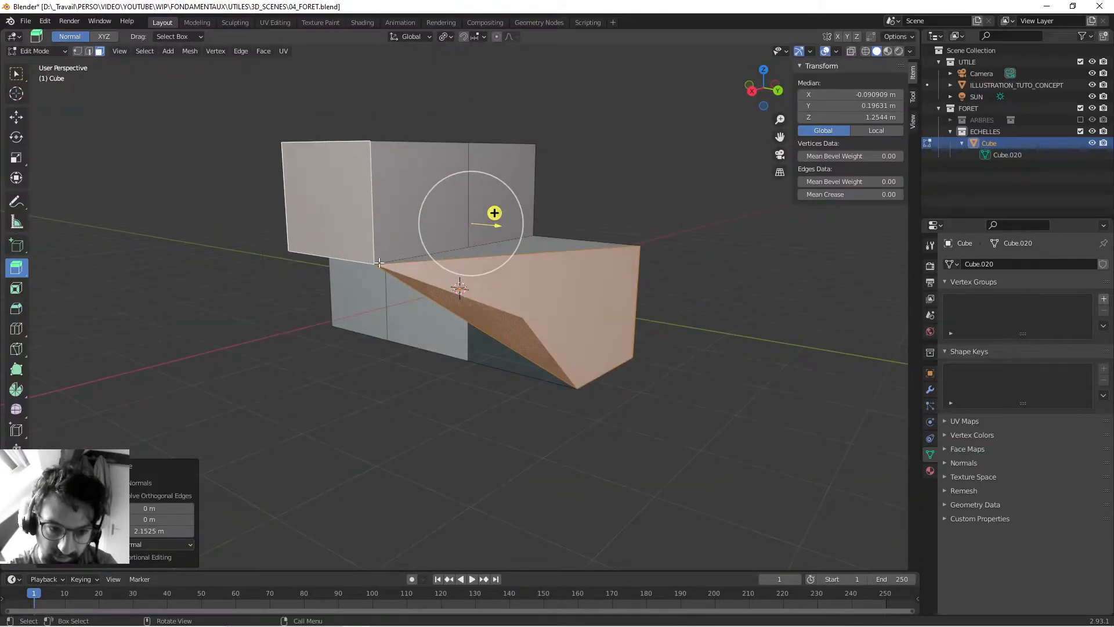
pyautogui.hotkey('ctrl', 'z')
pyautogui.hotkey('ctrl', 'z')
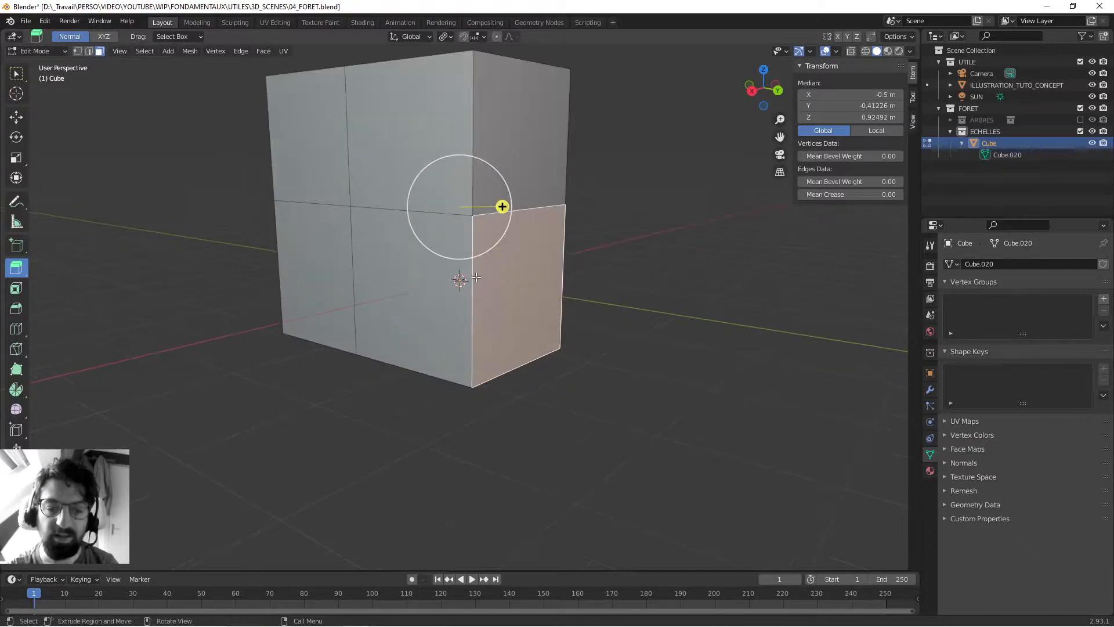
# - Select only the top face of the original column and save the file
pyautogui.moveTo(386, 233); pyautogui.dragTo(487, 277, button='middle')
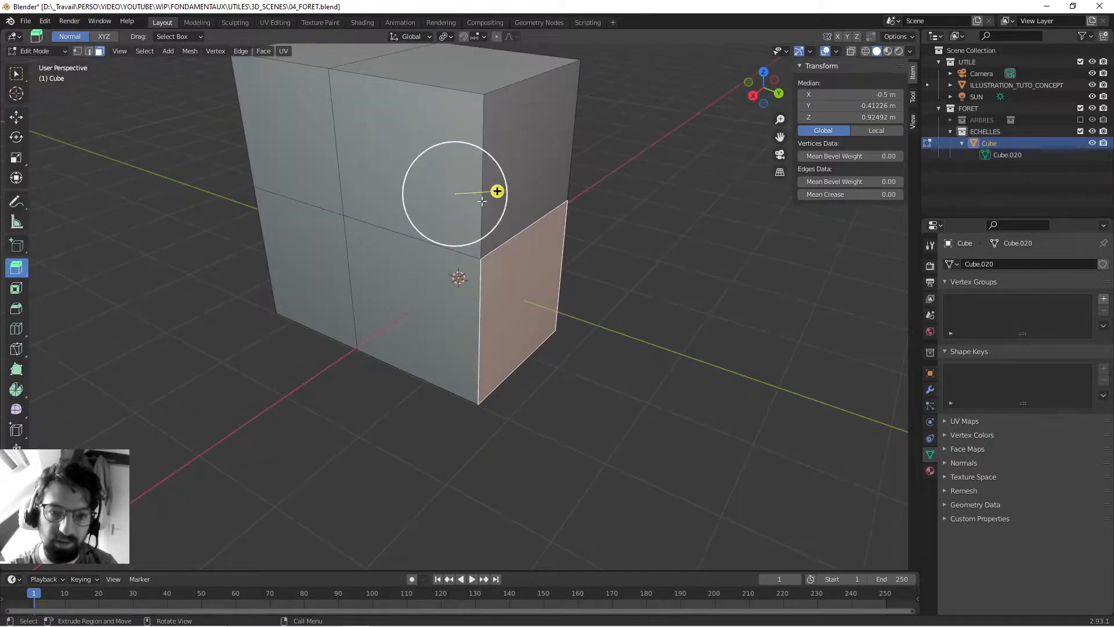
pyautogui.moveTo(462, 194); pyautogui.dragTo(293, 221, button='middle')
pyautogui.scroll(-4, 293, 221)
pyautogui.moveTo(405, 269)
pyautogui.mouseDown(button='middle')
pyautogui.moveTo(338, 249)
pyautogui.moveTo(406, 248)
pyautogui.mouseUp(button='middle')
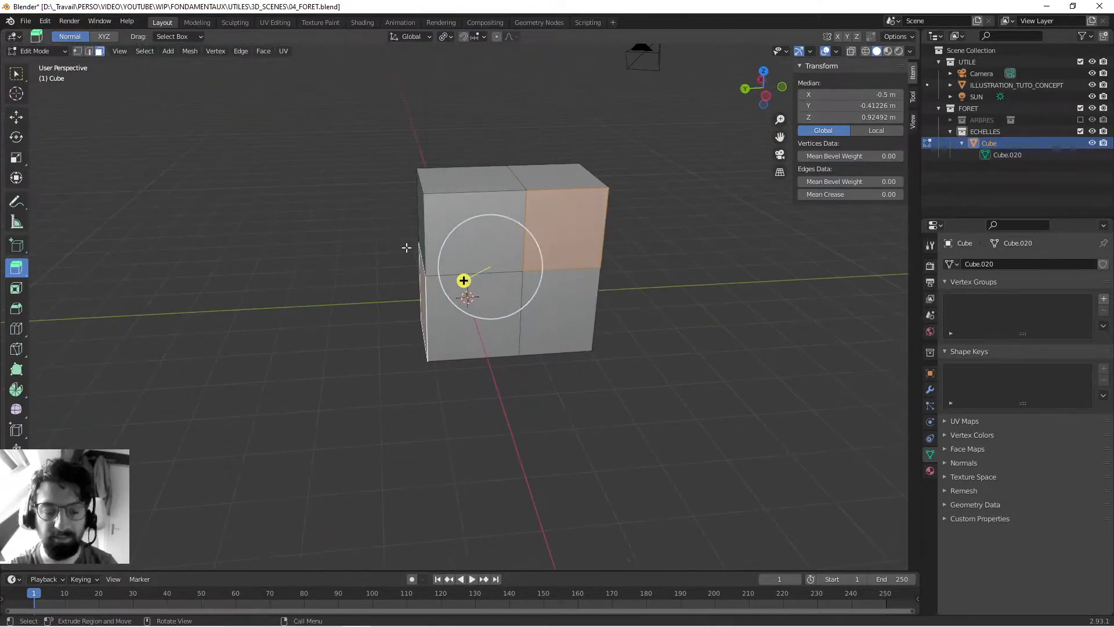
pyautogui.click(494, 189)
pyautogui.hotkey('ctrl', 's')
pyautogui.moveTo(494, 188); pyautogui.dragTo(574, 216, button='middle')
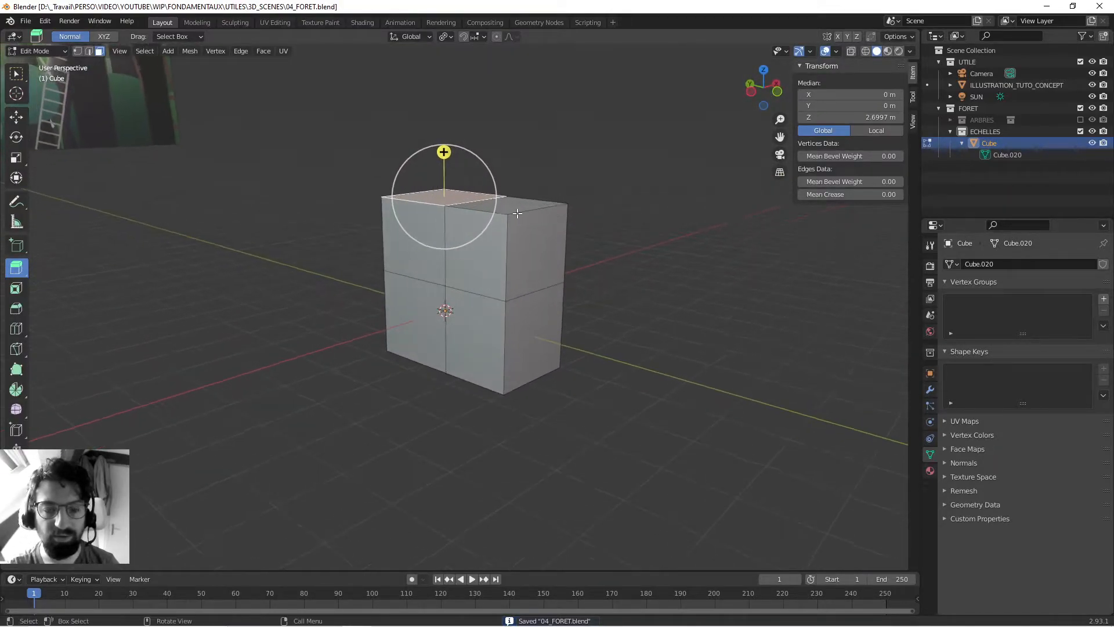
# - Select individual side faces, and finish with the horizontal face loop around the block's upper half
pyautogui.moveTo(315, 225); pyautogui.dragTo(366, 254, button='middle')
pyautogui.click(545, 246)
pyautogui.keyDown('shift'); pyautogui.click(468, 244); pyautogui.keyUp('shift')
pyautogui.keyDown('shift'); pyautogui.click(430, 243); pyautogui.keyUp('shift')
pyautogui.moveTo(296, 249); pyautogui.dragTo(415, 250, button='middle')
pyautogui.keyDown('shift'); pyautogui.click(417, 250); pyautogui.keyUp('shift')
pyautogui.moveTo(246, 254); pyautogui.dragTo(348, 233, button='middle')
pyautogui.keyDown('shift'); pyautogui.click(498, 247); pyautogui.keyUp('shift')
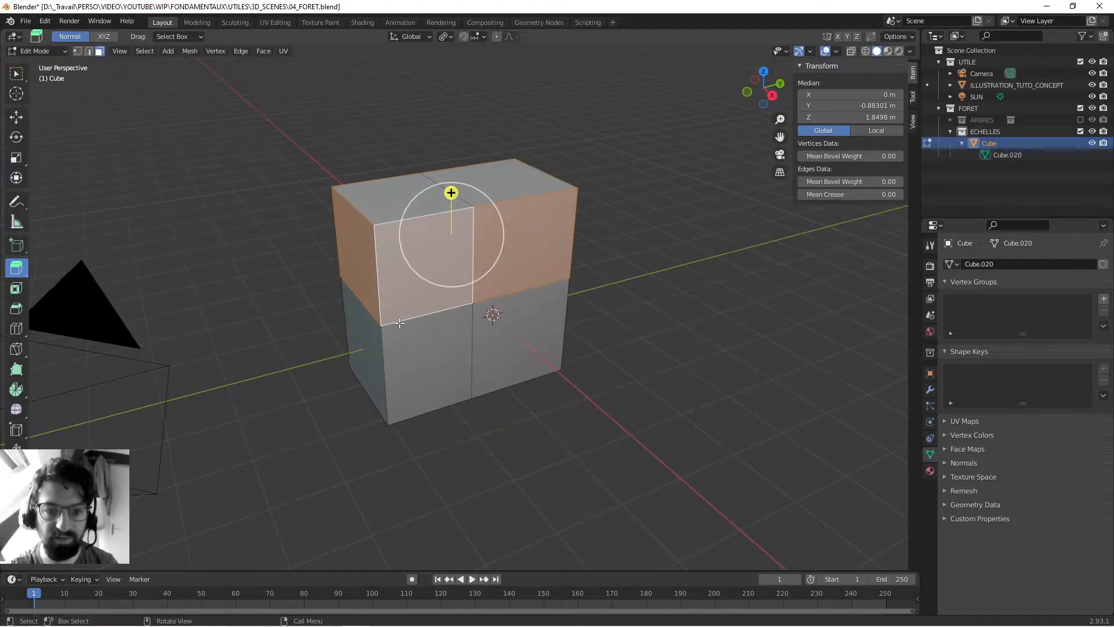
# - Clear and reselect the upper face loop, and replace it with the vertical face loop around the extruded half
pyautogui.moveTo(505, 288); pyautogui.dragTo(494, 289, button='middle')
pyautogui.click(632, 348)
pyautogui.moveTo(498, 376); pyautogui.dragTo(473, 361, button='middle')
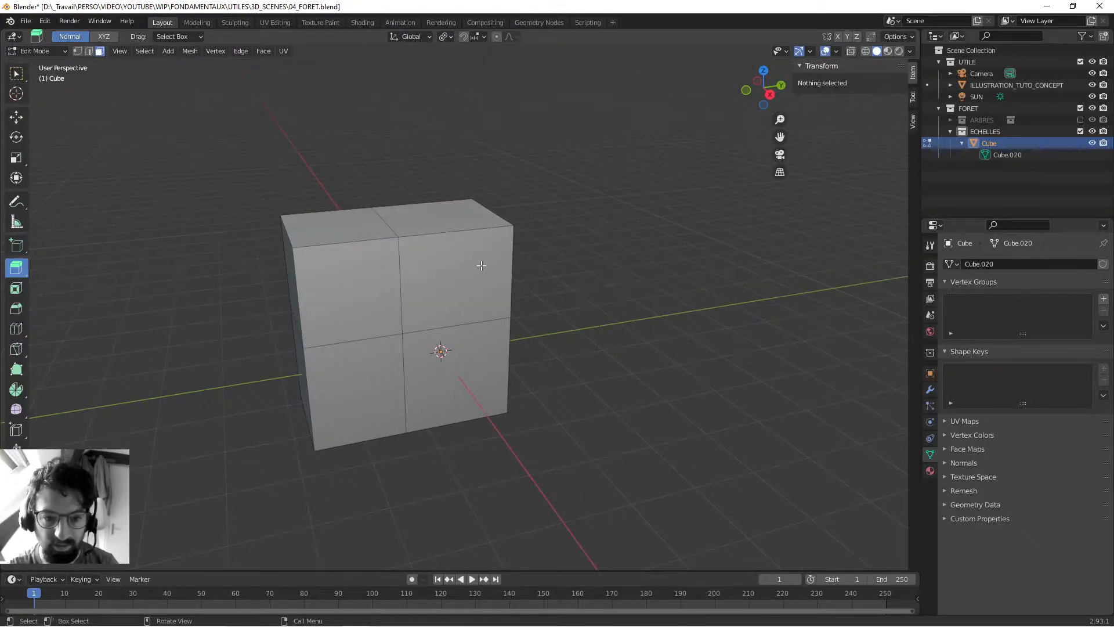
pyautogui.keyDown('alt'); pyautogui.click(396, 283); pyautogui.keyUp('alt')
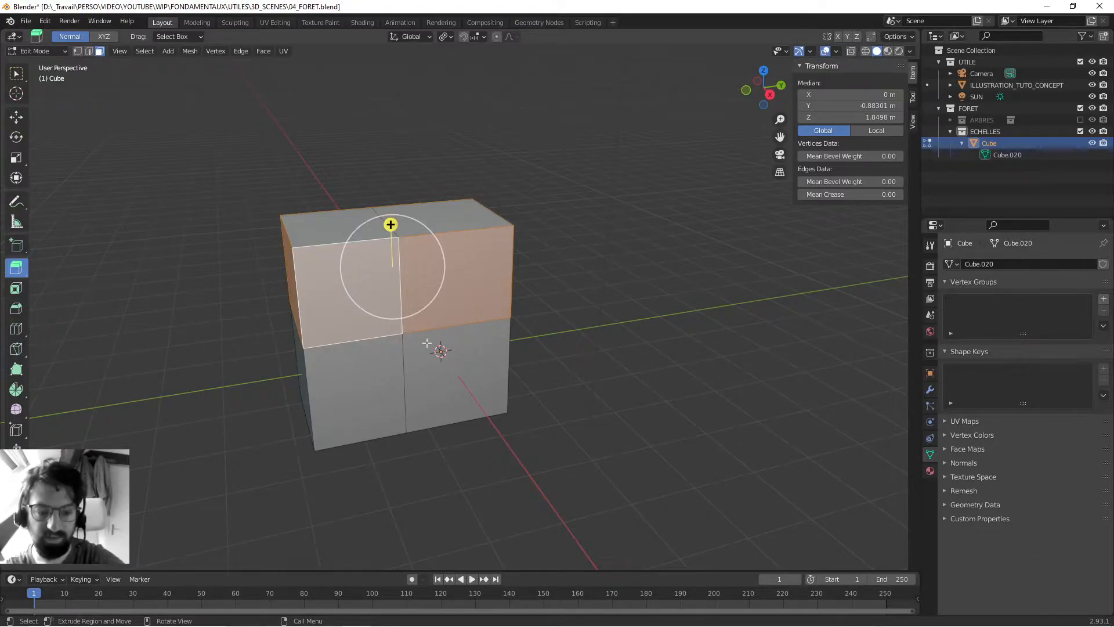
pyautogui.click(715, 288)
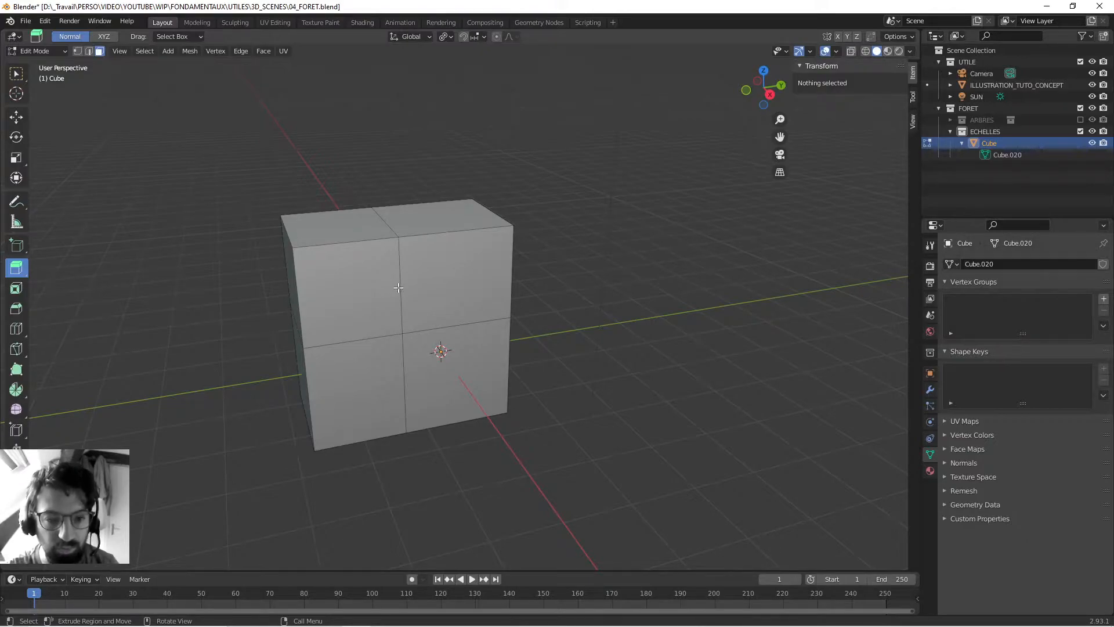
pyautogui.keyDown('alt'); pyautogui.click(351, 247); pyautogui.keyUp('alt')
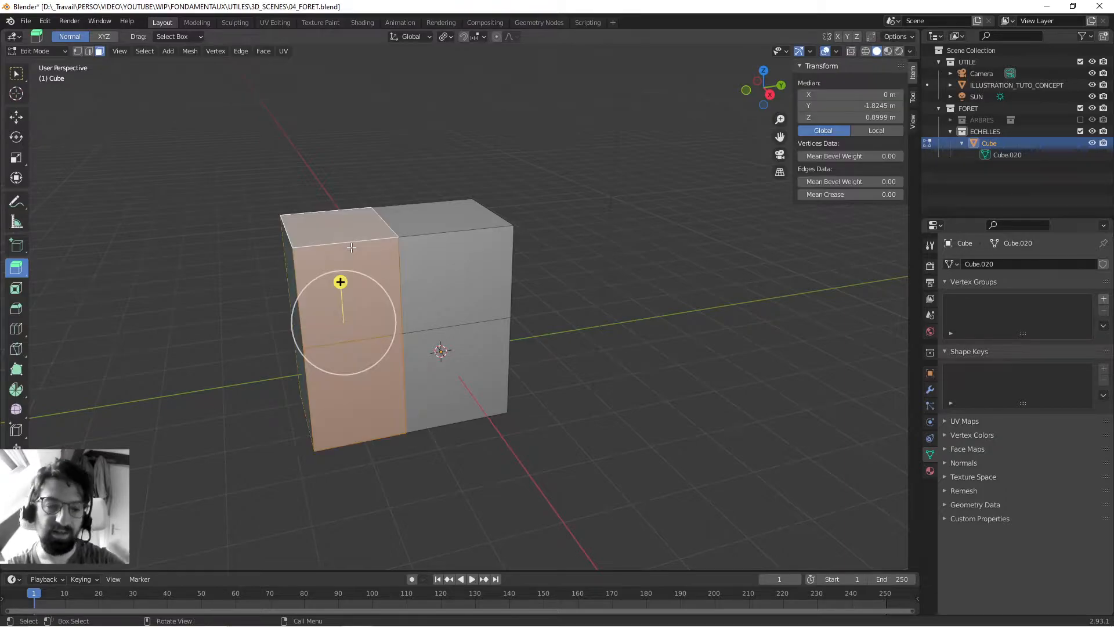
# - Try extruding the selected vertical face loop and scaling it to 1.581, and undo both changes
pyautogui.moveTo(221, 252); pyautogui.dragTo(368, 294, button='middle')
pyautogui.moveTo(458, 323); pyautogui.dragTo(507, 318)
pyautogui.press('s')
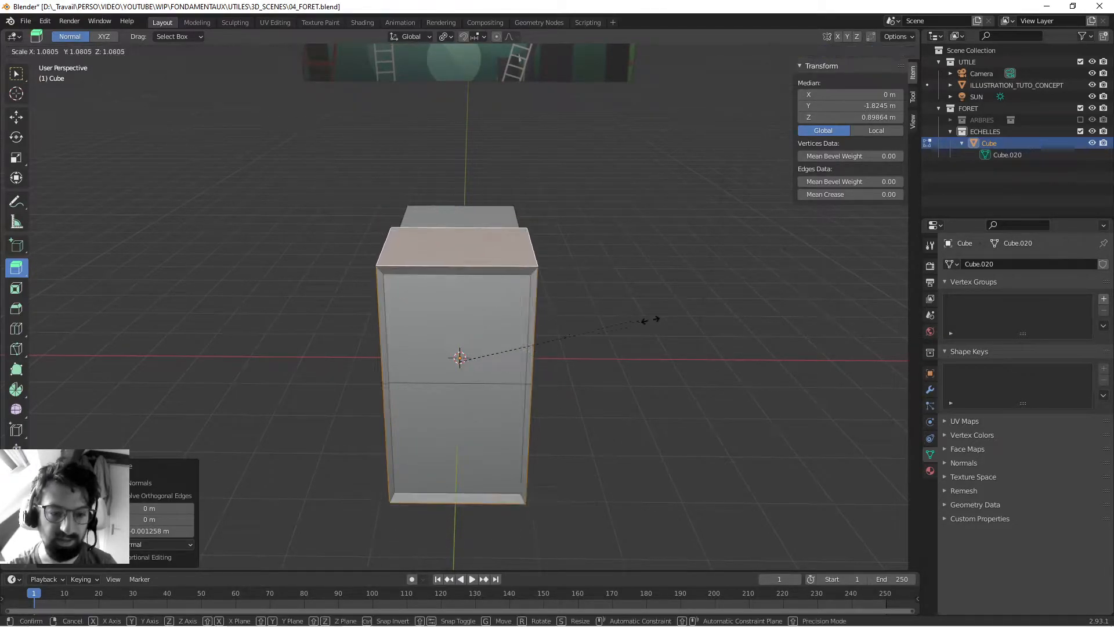
pyautogui.click(725, 318)
pyautogui.moveTo(726, 319); pyautogui.dragTo(650, 343, button='middle')
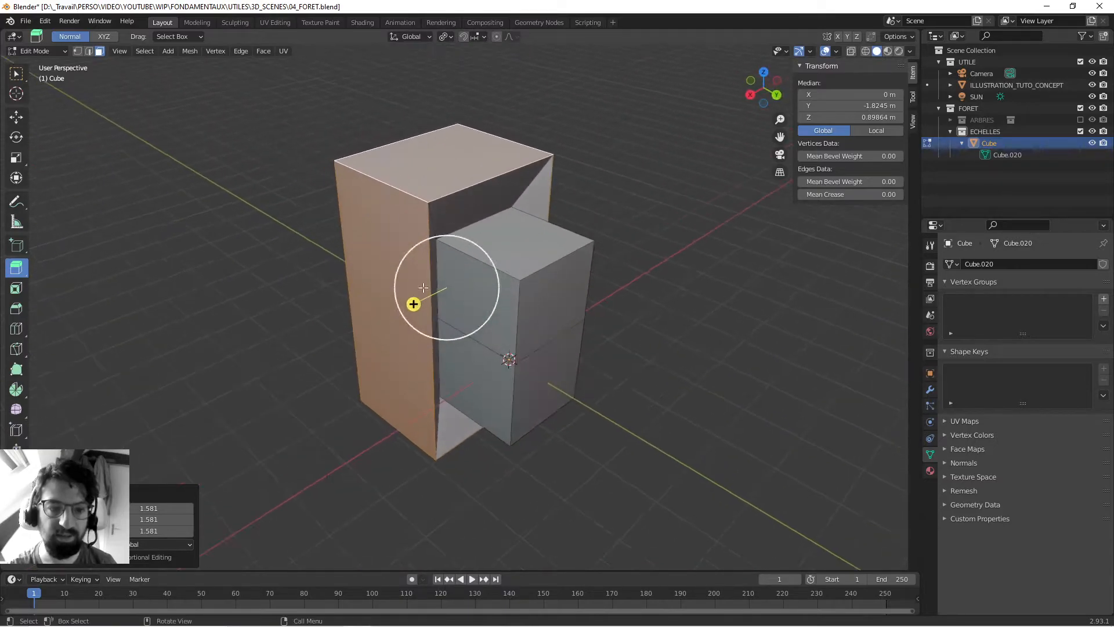
pyautogui.moveTo(385, 247); pyautogui.dragTo(534, 310, button='middle')
pyautogui.hotkey('alt', 'a')
pyautogui.hotkey('ctrl', 'z')
# - In edge select mode, extrude the block's upper vertical corner edge outward into a flat plane
pyautogui.press('2')
pyautogui.scroll(3, 608, 245)
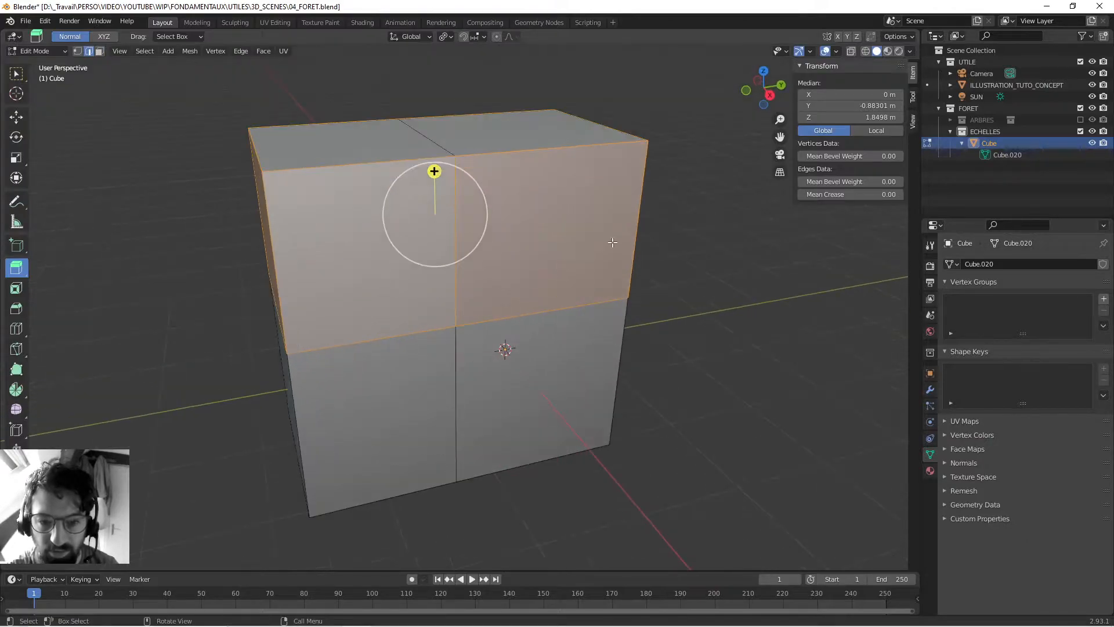
pyautogui.click(632, 233)
pyautogui.scroll(-2, 522, 247)
pyautogui.moveTo(507, 249); pyautogui.dragTo(517, 263, button='middle')
pyautogui.moveTo(622, 253); pyautogui.dragTo(722, 255)
# - Try extruding the middle edge across the block's top, first about 1.4 m at an angle and again upward, undoing each attempt
pyautogui.click(492, 216)
pyautogui.click(441, 230)
pyautogui.moveTo(430, 154); pyautogui.dragTo(419, 68)
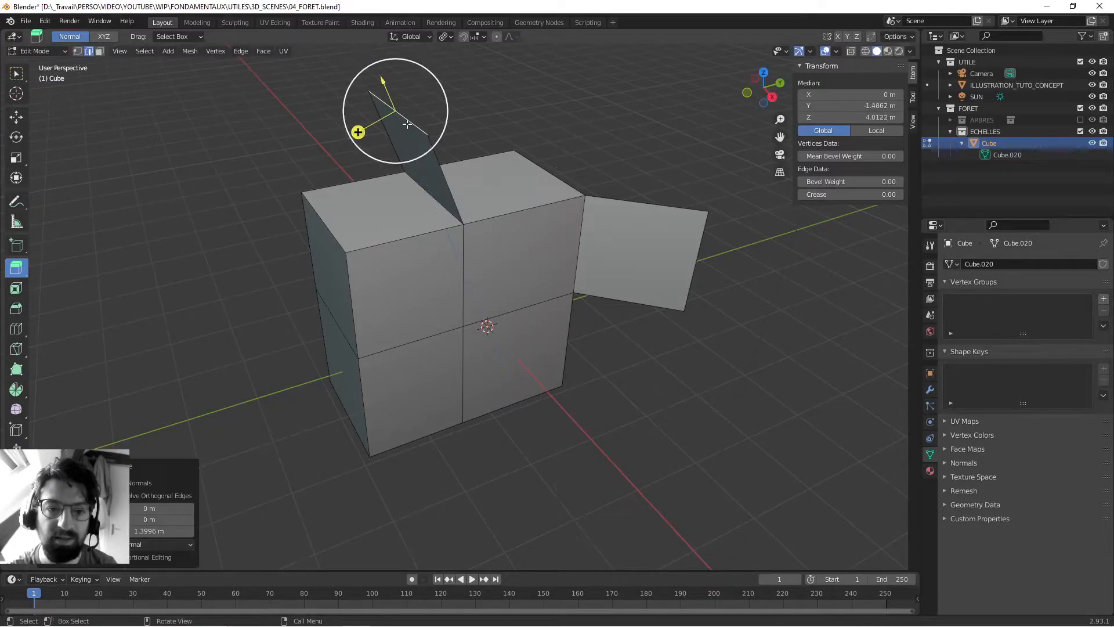
pyautogui.moveTo(548, 189); pyautogui.dragTo(438, 191, button='middle')
pyautogui.moveTo(528, 186); pyautogui.dragTo(629, 167, button='middle')
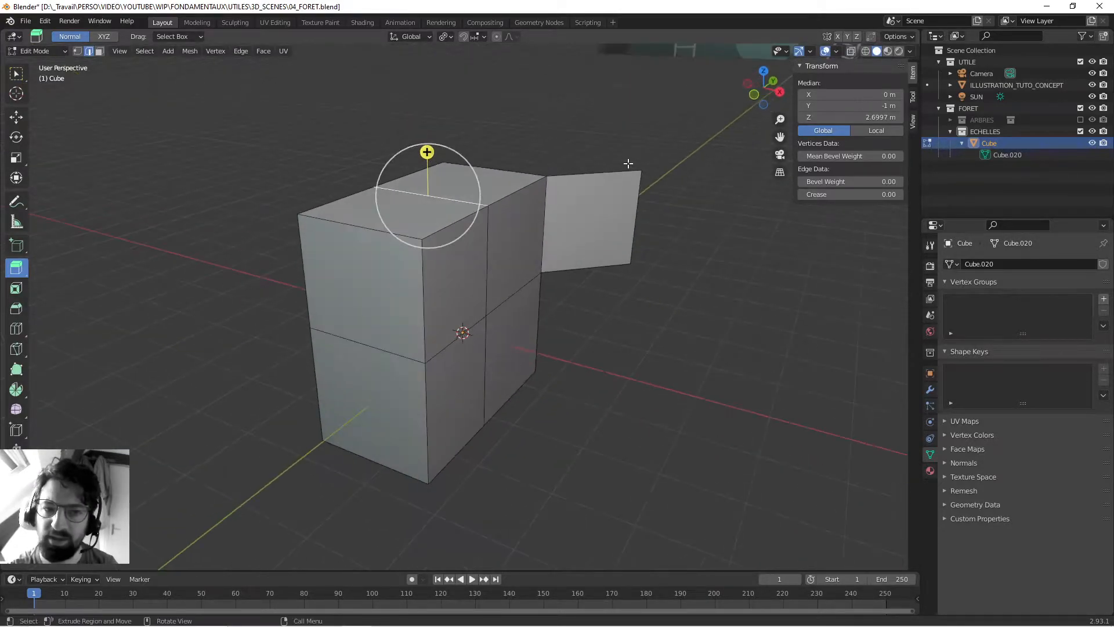
pyautogui.moveTo(426, 150); pyautogui.dragTo(427, 63)
pyautogui.moveTo(564, 143); pyautogui.dragTo(490, 152, button='middle')
pyautogui.hotkey('ctrl', 'z')
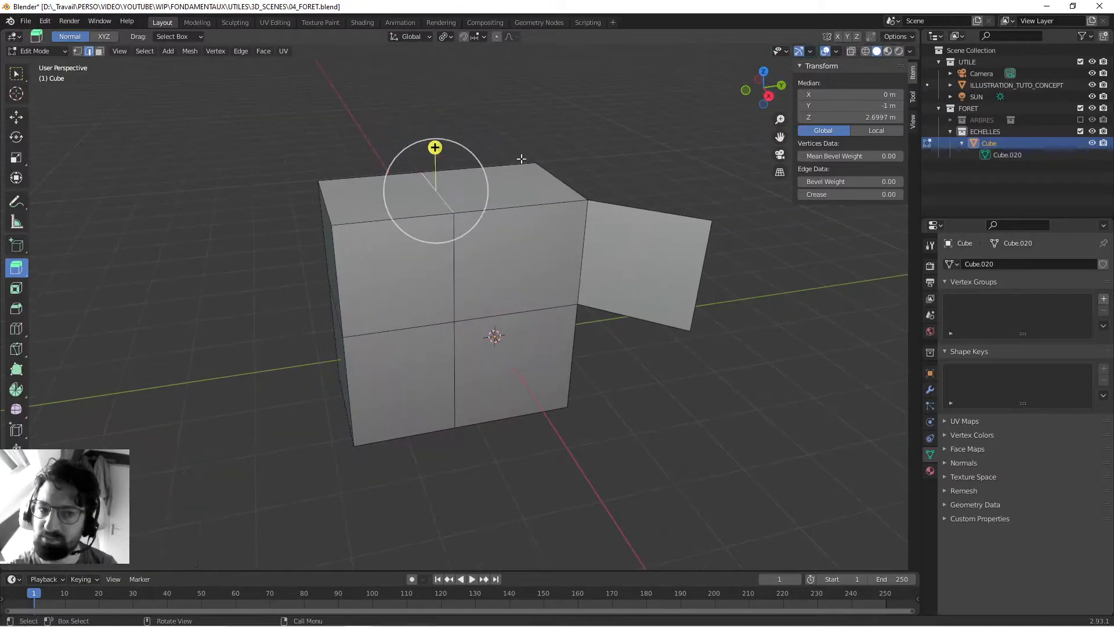
# - Try extruding an outer top edge of the block, and undo all the edge extrusions
pyautogui.click(554, 175)
pyautogui.moveTo(584, 142); pyautogui.dragTo(629, 89)
pyautogui.moveTo(516, 164); pyautogui.dragTo(486, 174, button='middle')
pyautogui.hotkey('ctrl', 'z')
pyautogui.hotkey('ctrl', 'z')
pyautogui.hotkey('ctrl', 'z')
pyautogui.hotkey('ctrl', 'z')
pyautogui.hotkey('ctrl', 'z')
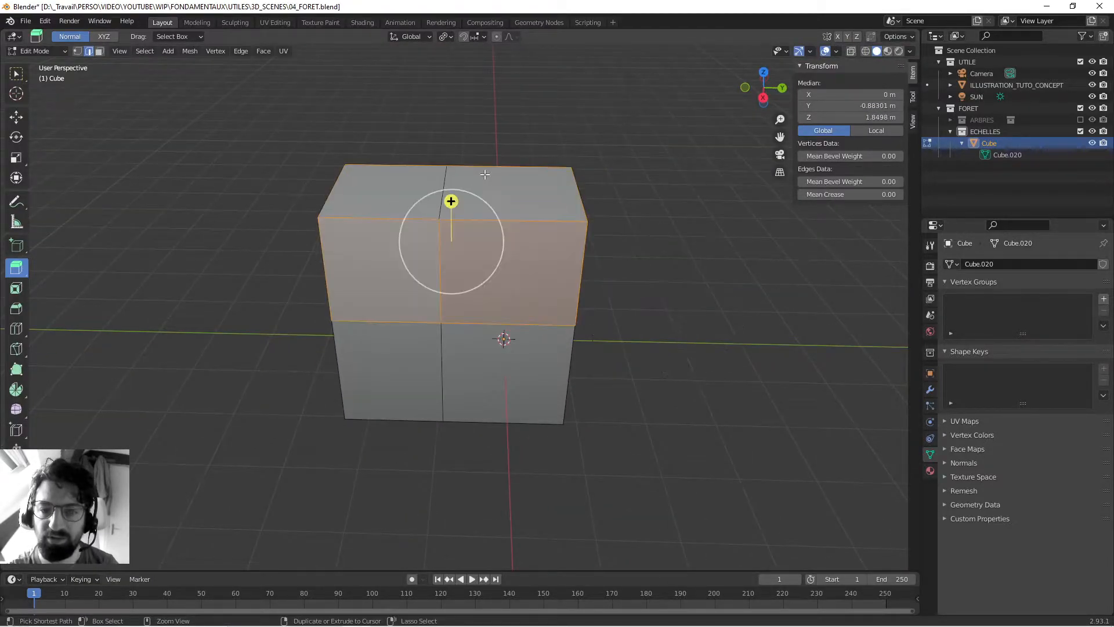
# - Select the original cube's +X face, and in edge select mode select the horizontal edge above it
pyautogui.moveTo(467, 244); pyautogui.dragTo(518, 318, button='middle')
pyautogui.click(530, 381)
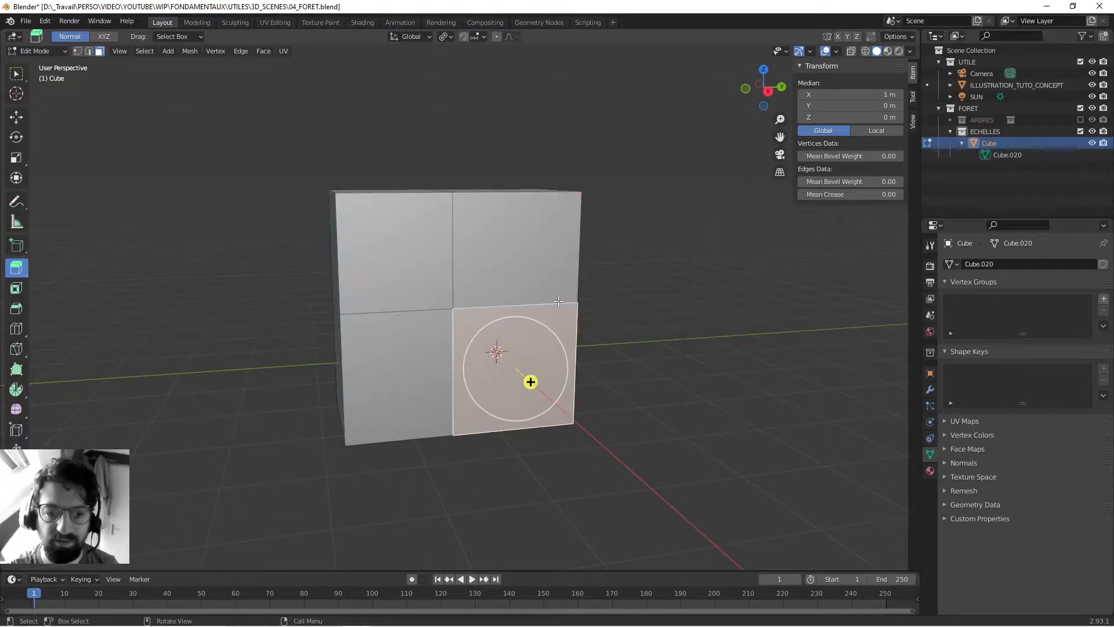
pyautogui.press('2')
pyautogui.click(510, 306)
pyautogui.moveTo(484, 231); pyautogui.dragTo(539, 273, button='middle')
pyautogui.click(290, 278)
pyautogui.moveTo(290, 278); pyautogui.dragTo(336, 290, button='middle')
# - Select edges crossing the middle of the block's +X side, and clear the selection
pyautogui.click(550, 311)
pyautogui.keyDown('shift'); pyautogui.click(406, 302); pyautogui.keyUp('shift')
pyautogui.moveTo(406, 301); pyautogui.dragTo(420, 317, button='middle')
pyautogui.keyDown('shift'); pyautogui.click(420, 317); pyautogui.keyUp('shift')
pyautogui.click(210, 150)
pyautogui.moveTo(210, 150); pyautogui.dragTo(413, 282, button='middle')
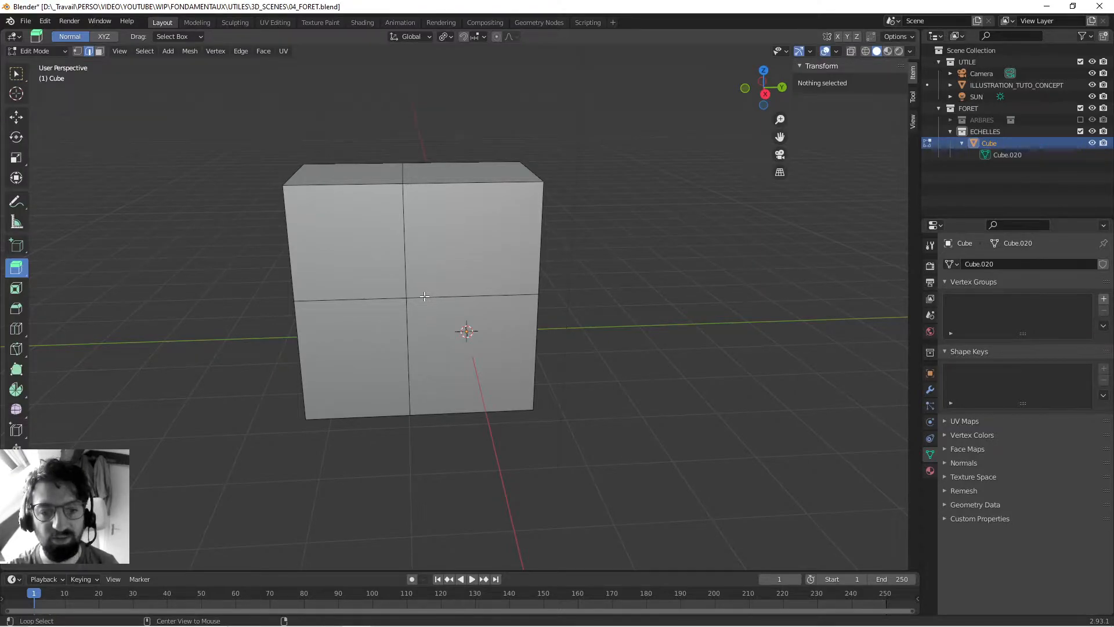
# - Select the horizontal edge loop through the block's middle, try scaling it outward, and undo the scaling
pyautogui.keyDown('alt'); pyautogui.click(424, 296); pyautogui.keyUp('alt')
pyautogui.moveTo(410, 237); pyautogui.dragTo(510, 236, button='middle')
pyautogui.moveTo(509, 239)
pyautogui.mouseDown()
pyautogui.moveTo(517, 189)
pyautogui.moveTo(520, 229)
pyautogui.mouseUp()
pyautogui.press('s')
pyautogui.click(726, 237)
pyautogui.moveTo(575, 272); pyautogui.dragTo(460, 368, button='middle')
pyautogui.hotkey('ctrl', 'z')
pyautogui.hotkey('ctrl', 'z')
pyautogui.hotkey('ctrl', 'z')
pyautogui.hotkey('ctrl', 'shift', 'z')
# - Return to face select mode, select and deselect the extruded half's top face, and activate the Select Box tool
pyautogui.press('3')
pyautogui.hotkey('alt', 'a')
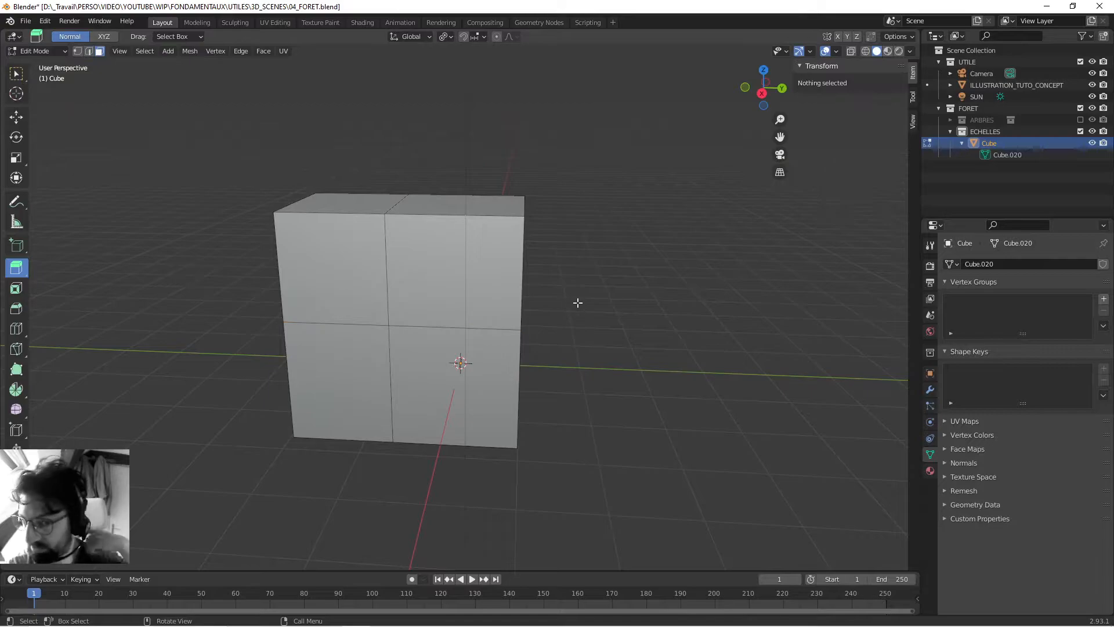
pyautogui.click(377, 197)
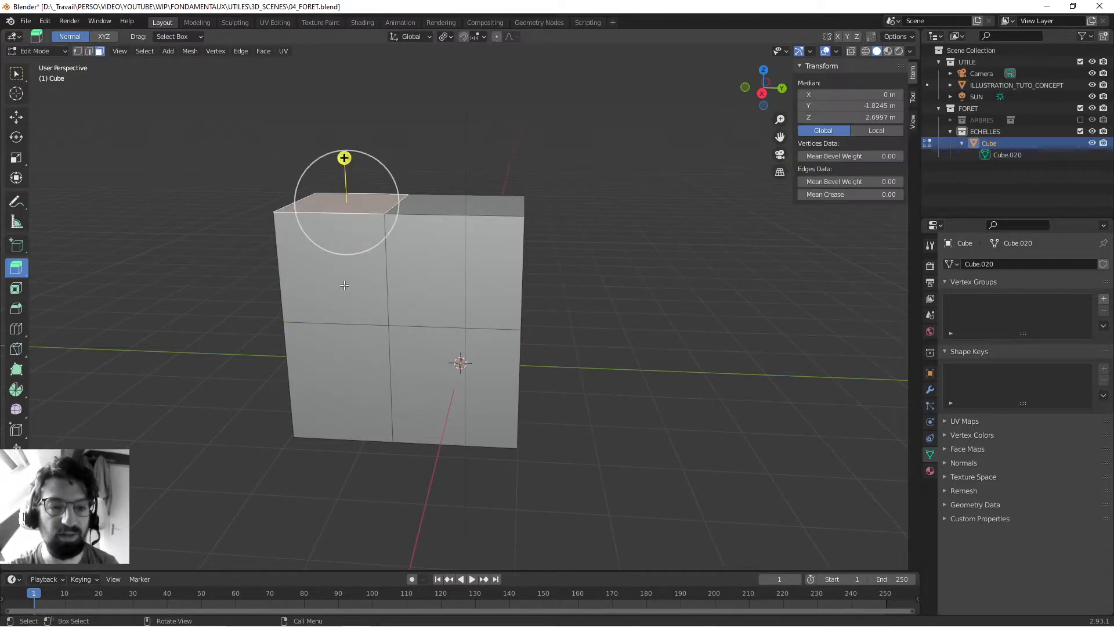
pyautogui.click(343, 157)
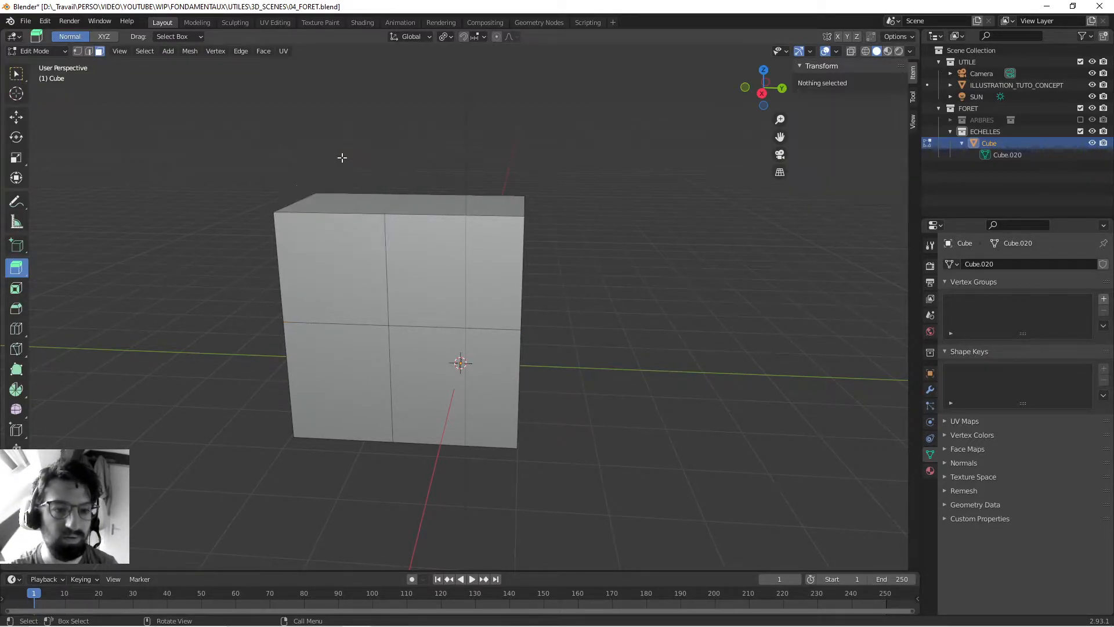
pyautogui.moveTo(318, 223); pyautogui.dragTo(428, 262, button='middle')
pyautogui.click(16, 73)
# - Try moving the original cube's +X face by about 2.18 m in X and 1.48 m in Y, and undo the move
pyautogui.moveTo(140, 205); pyautogui.dragTo(490, 358, button='middle')
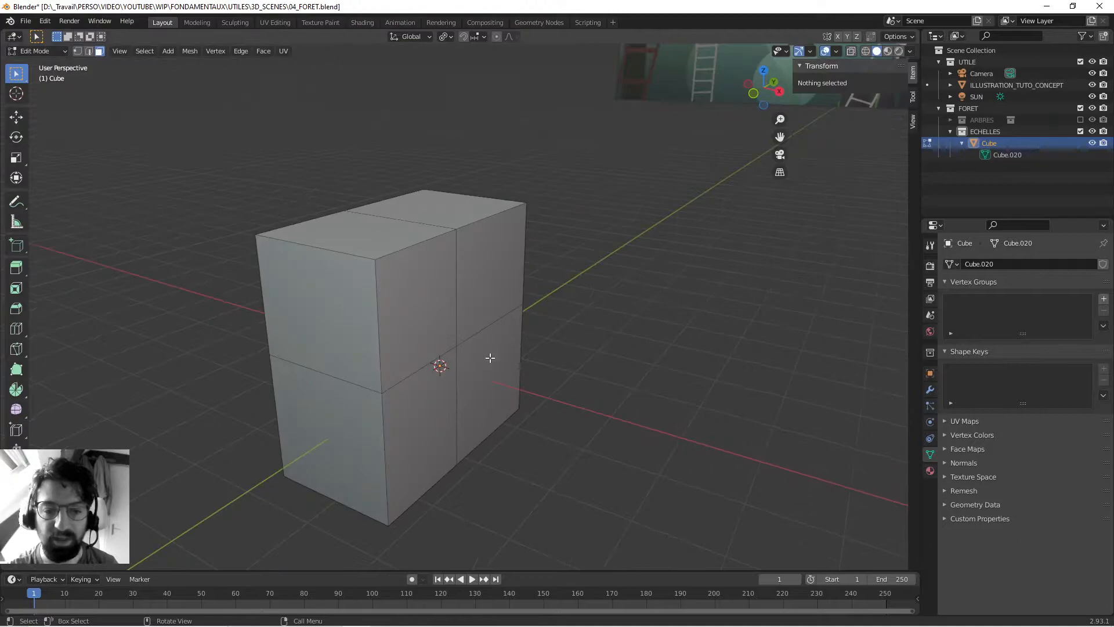
pyautogui.click(490, 358)
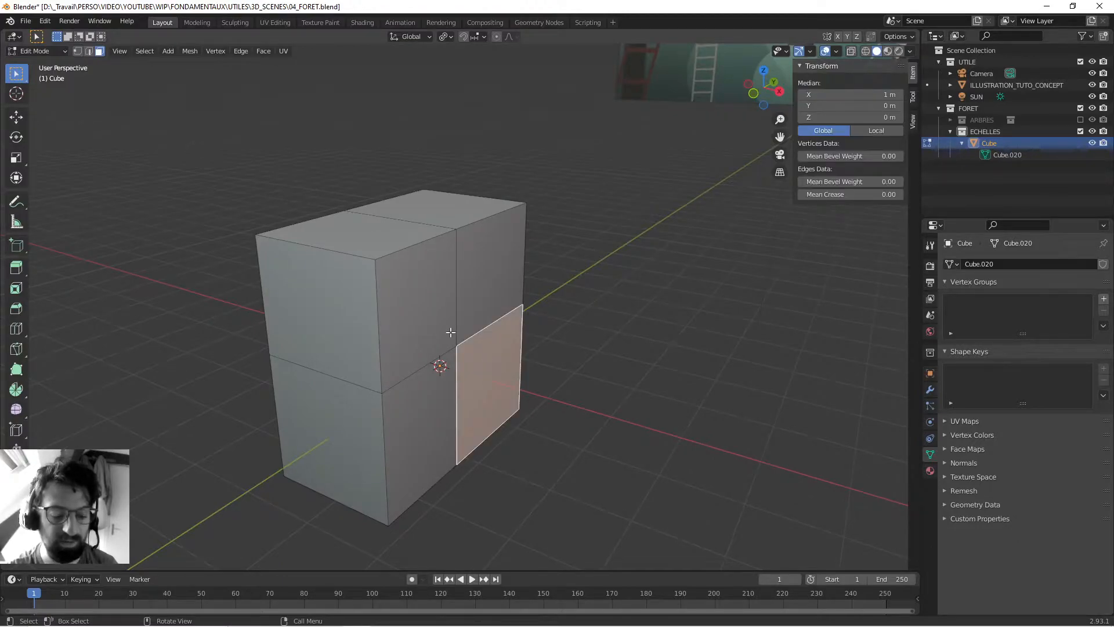
pyautogui.press('g')
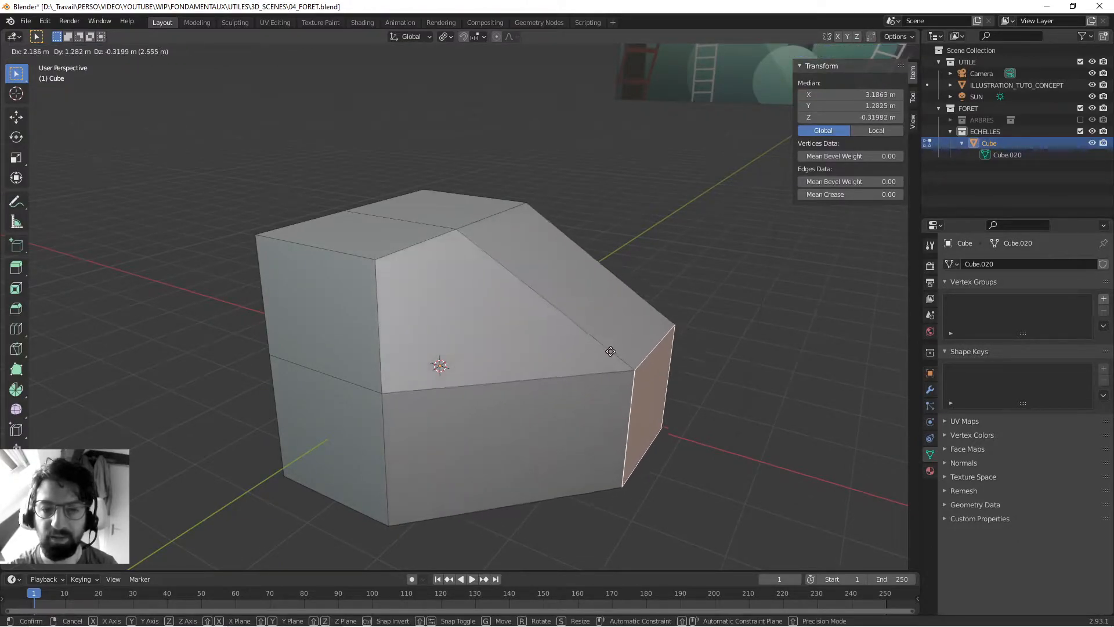
pyautogui.click(616, 321)
pyautogui.moveTo(616, 320); pyautogui.dragTo(555, 277, button='middle')
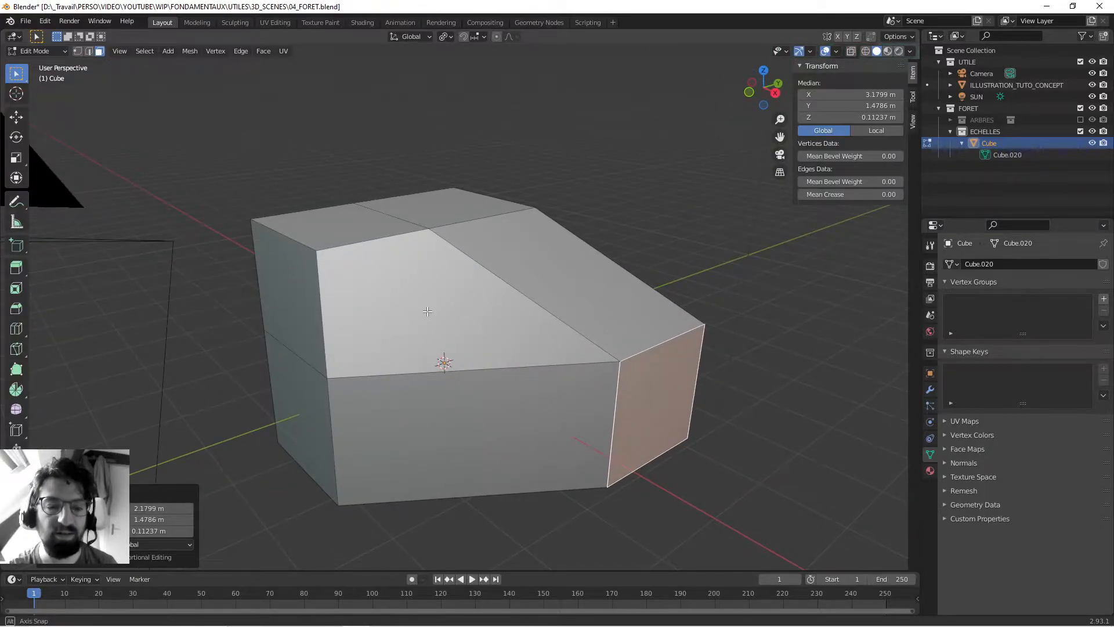
pyautogui.hotkey('ctrl', 'z')
# - Select the top face of the block's -Y half
pyautogui.click(386, 253)
pyautogui.moveTo(386, 252); pyautogui.dragTo(389, 310, button='middle')
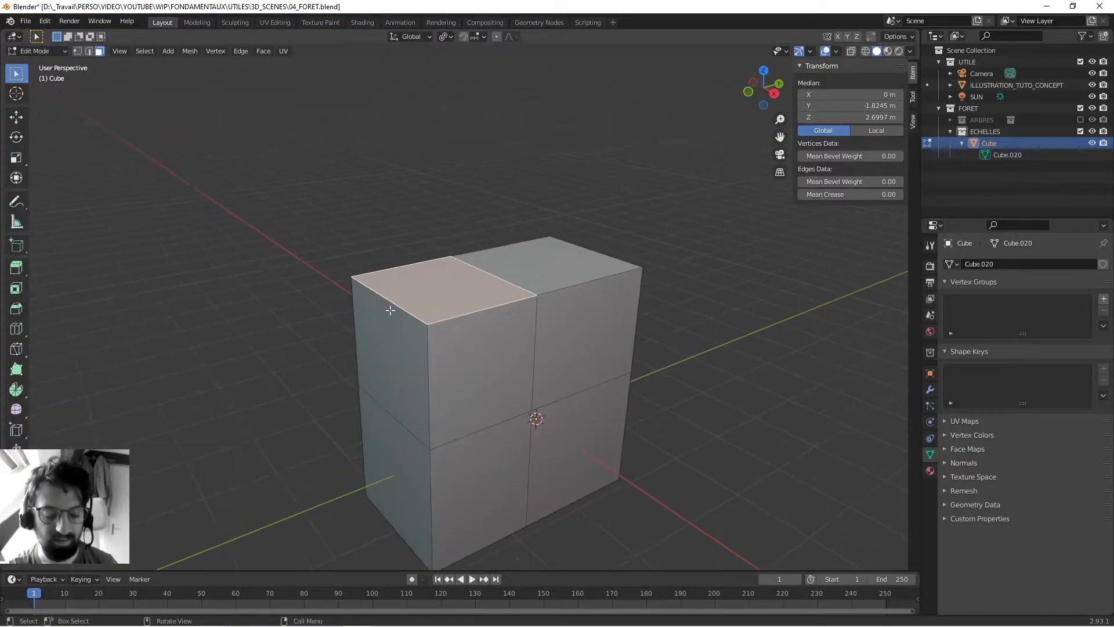
pyautogui.press('g')
pyautogui.press('Escape')
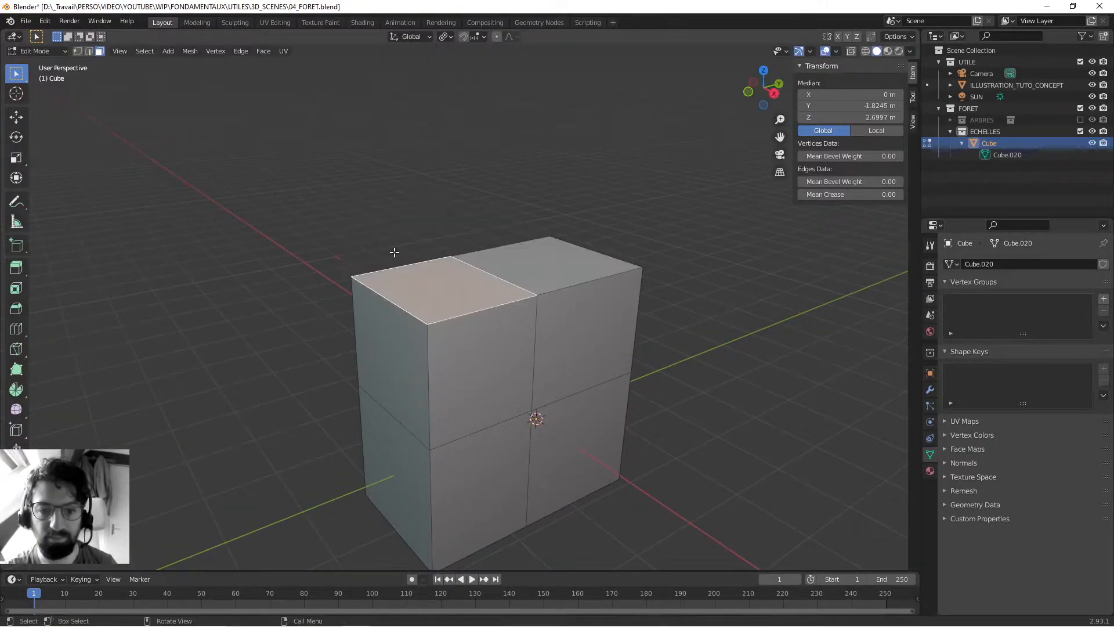
pyautogui.hotkey('alt', 'a')
pyautogui.hotkey('ctrl', 'z')
# - Extrude the selected top face upward by about 0.016 m with the Extrude Region tool, and return to the Select Box tool
pyautogui.click(17, 267)
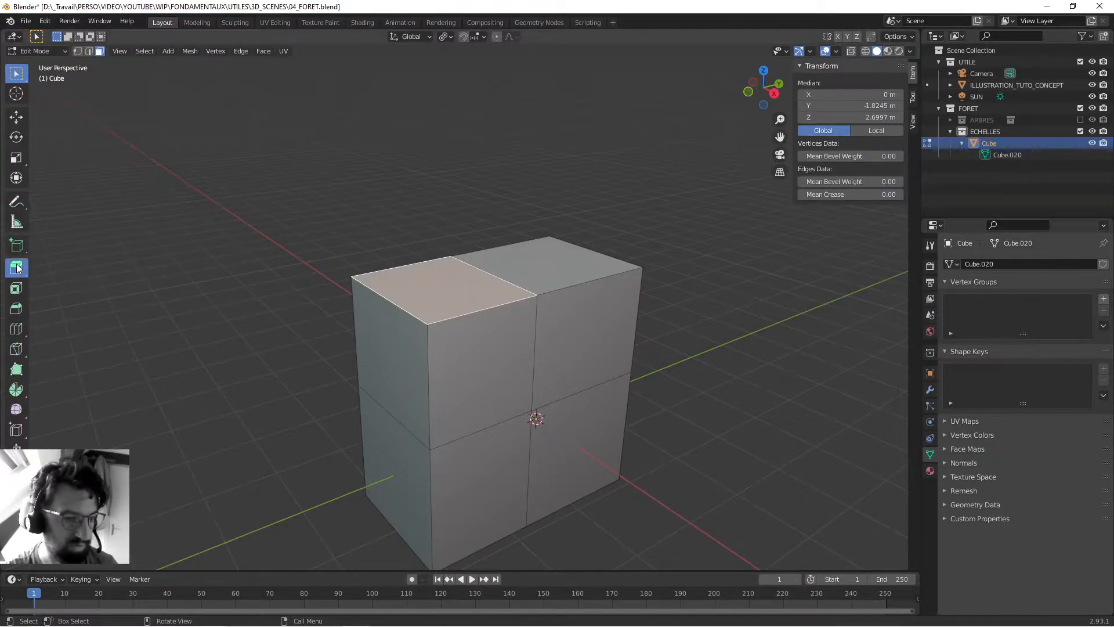
pyautogui.moveTo(439, 241); pyautogui.dragTo(439, 238)
pyautogui.scroll(1, 381, 311)
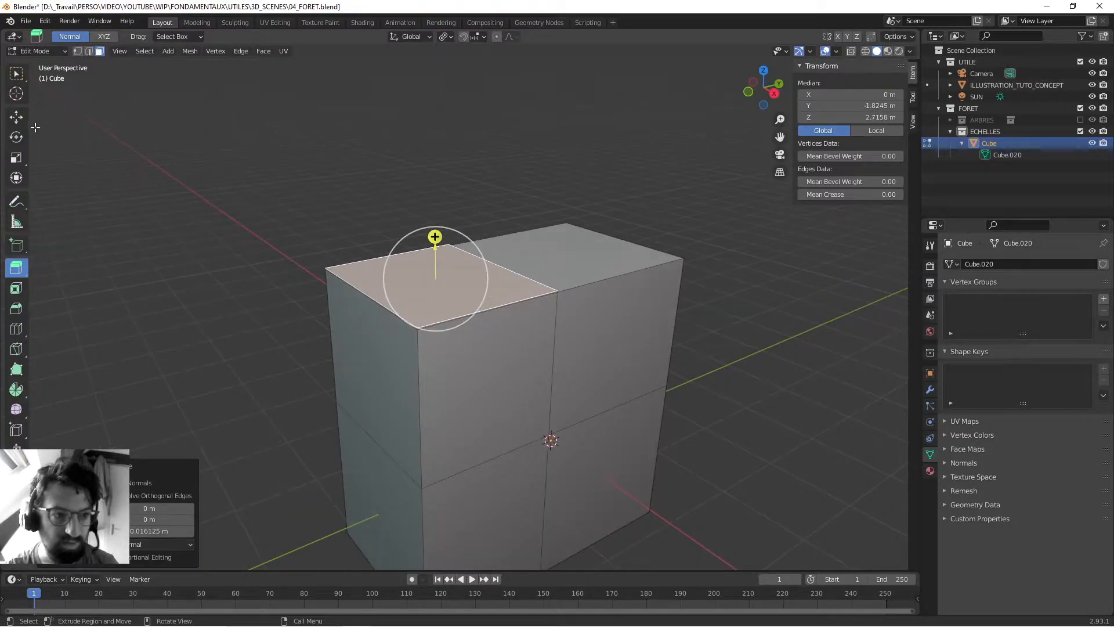
pyautogui.click(16, 73)
# - Try moving the -Y half's top face up by about 1.9 m along Z, and undo the move
pyautogui.moveTo(395, 290); pyautogui.dragTo(393, 312, button='middle')
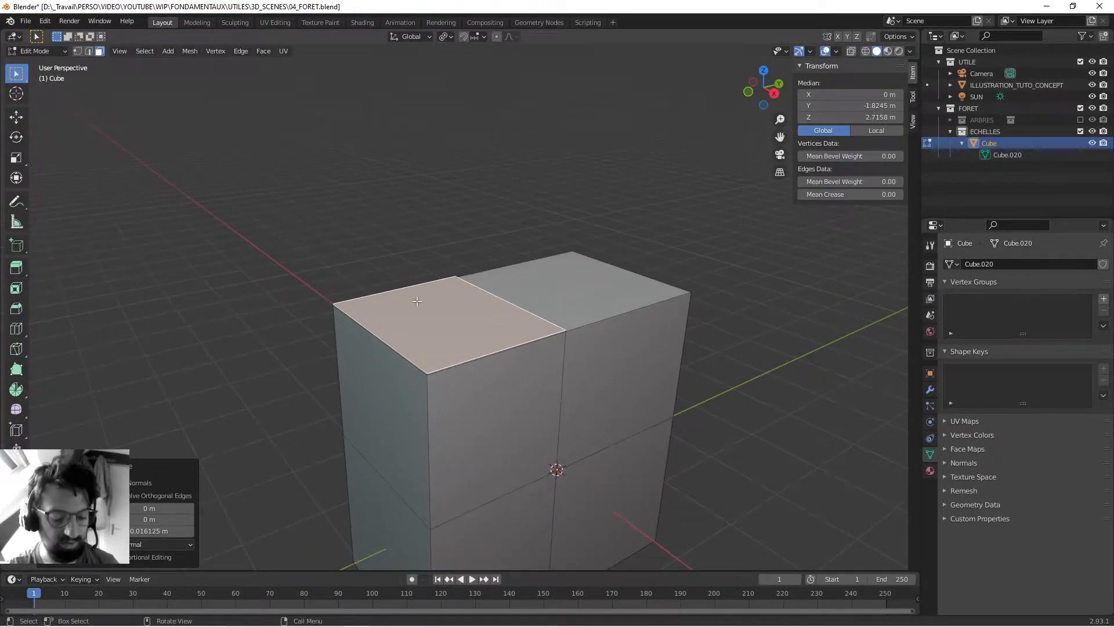
pyautogui.press('g')
pyautogui.press('z')
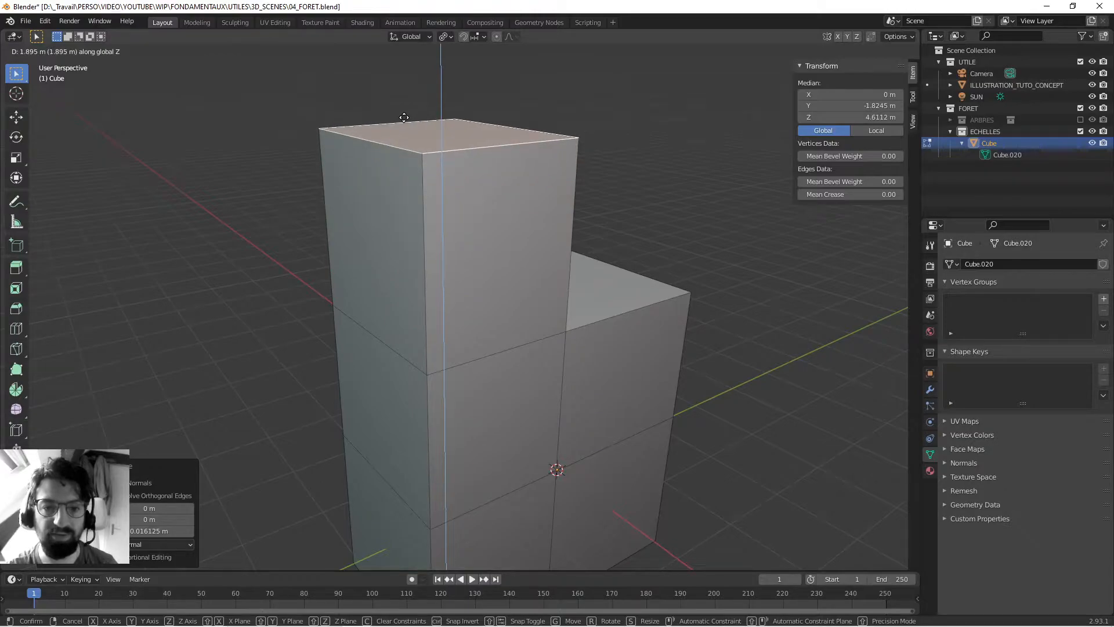
pyautogui.click(404, 117)
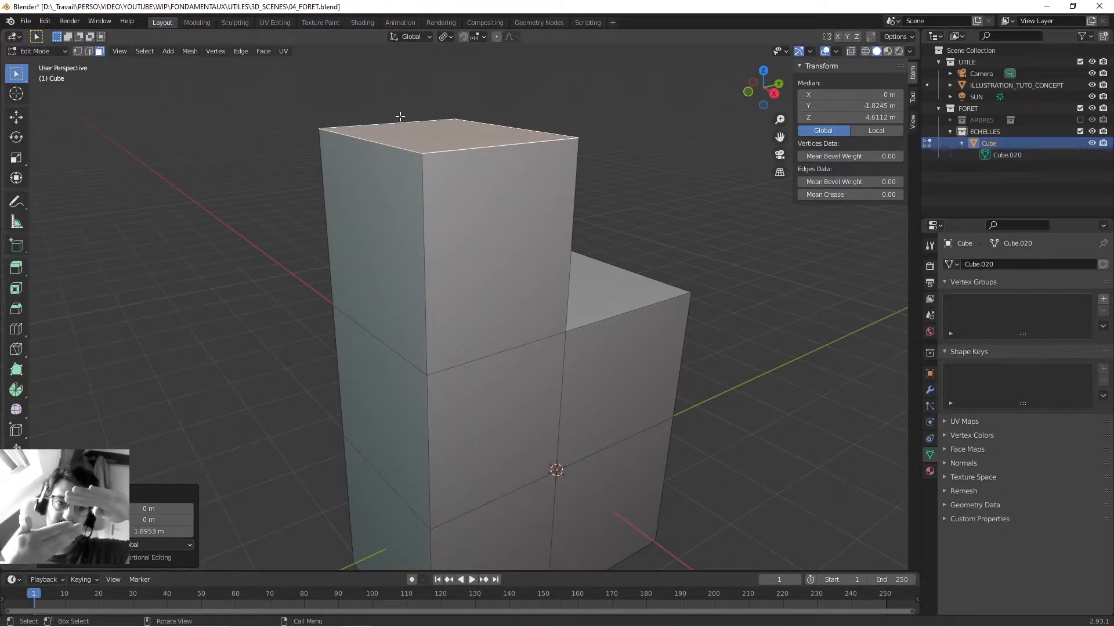
pyautogui.hotkey('ctrl', 'z')
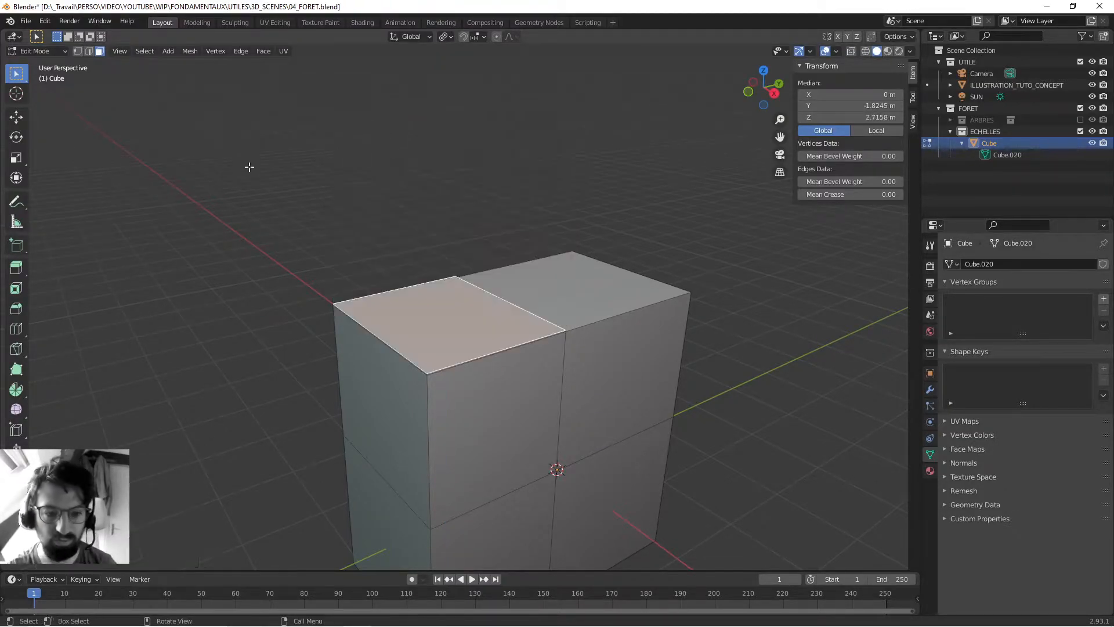
# - Clear the selection, examine the thin strip beneath the -Y half's top face up close, and reselect that face
pyautogui.click(253, 167)
pyautogui.scroll(-3, 308, 311)
pyautogui.moveTo(371, 316); pyautogui.dragTo(448, 266, button='middle')
pyautogui.scroll(8, 339, 318)
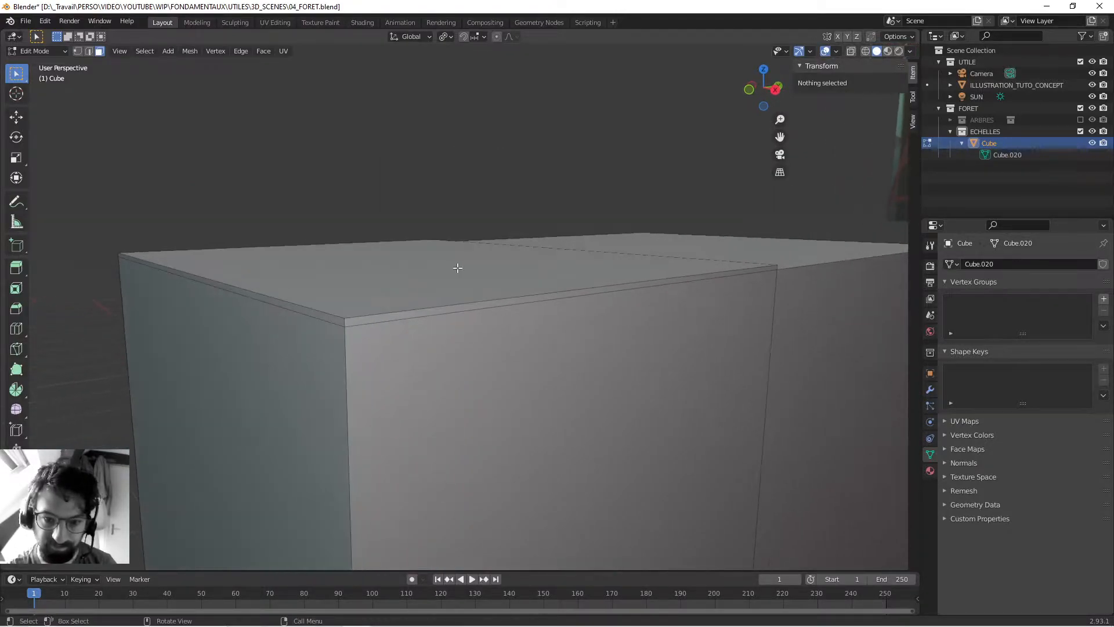
pyautogui.click(455, 267)
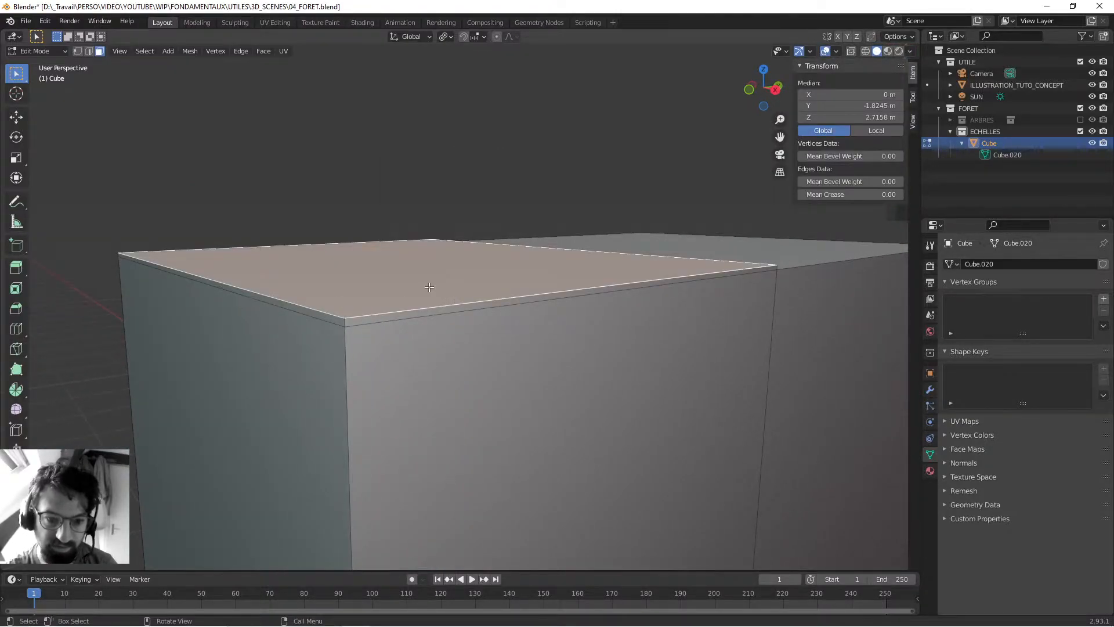
# - Extrude the upper face on the block's +Y side outward by about 2.85 m
pyautogui.scroll(-5, 429, 286)
pyautogui.moveTo(429, 287); pyautogui.dragTo(286, 318, button='middle')
pyautogui.click(455, 298)
pyautogui.moveTo(455, 298); pyautogui.dragTo(384, 329, button='middle')
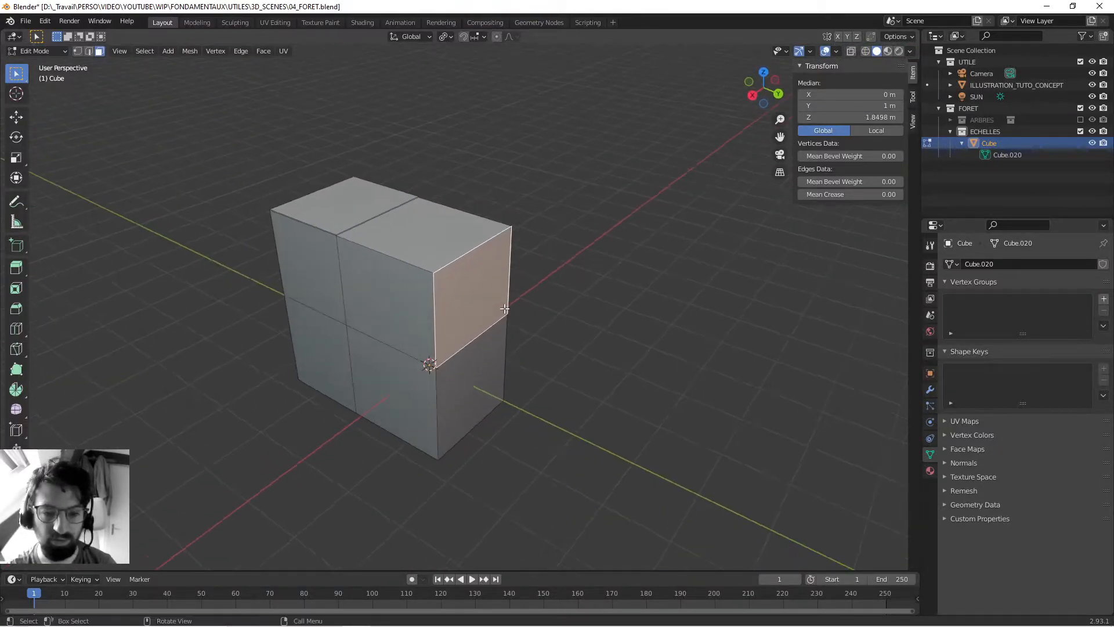
pyautogui.press('e')
pyautogui.click(638, 342)
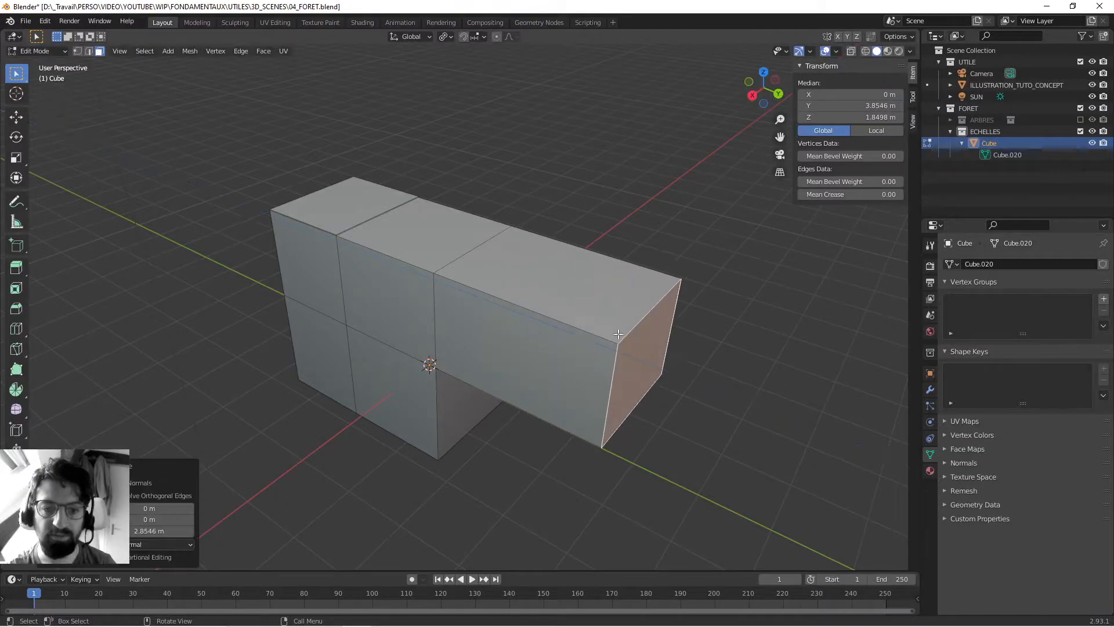
# - Extrude the top faces of the original cube and its +Y overhang upward
pyautogui.click(458, 260)
pyautogui.press('e')
pyautogui.click(499, 164)
# - Extrude the middle-level +X face of the original cube, leaving the new face in place at 0 m
pyautogui.moveTo(259, 319); pyautogui.dragTo(436, 287, button='middle')
pyautogui.scroll(1, 447, 289)
pyautogui.click(478, 292)
pyautogui.scroll(-3, 437, 286)
pyautogui.press('e')
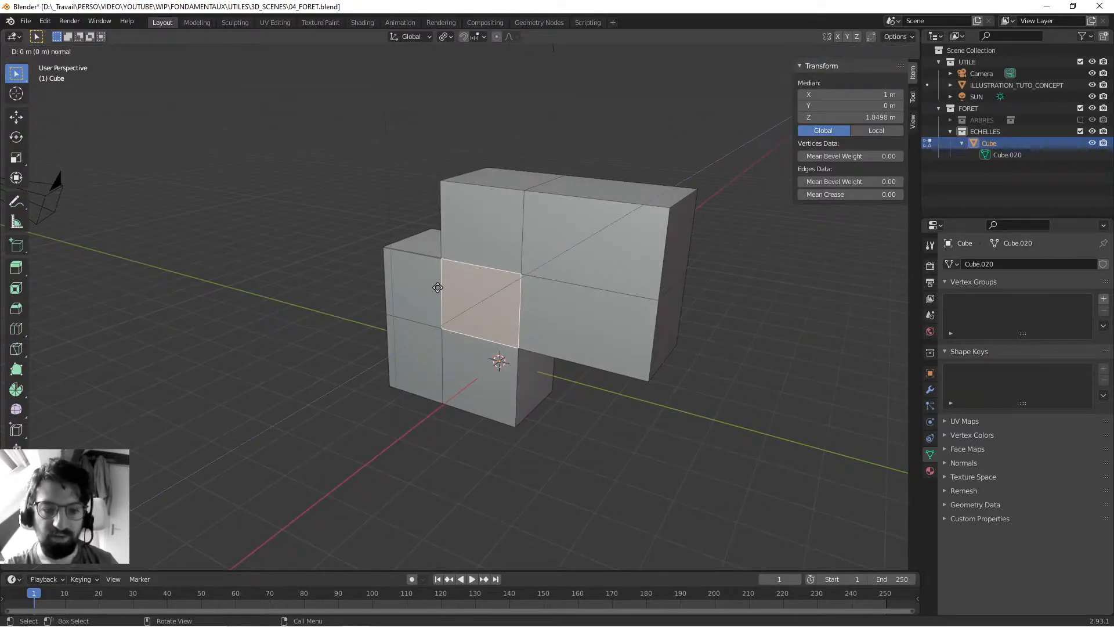
pyautogui.click(437, 287)
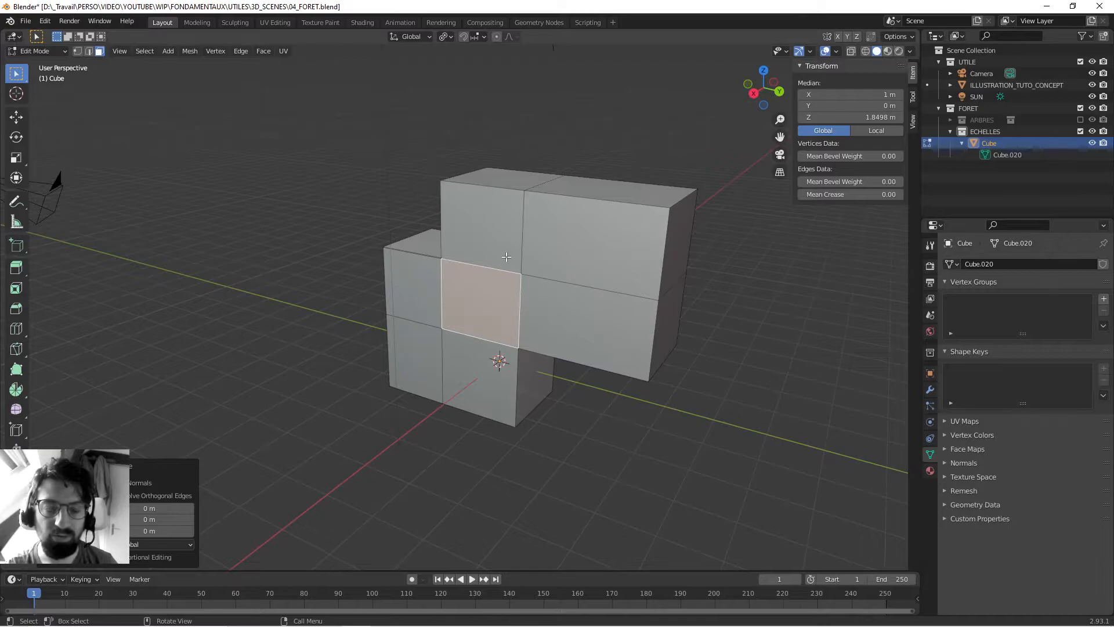
# - Try pulling the extruded +X face out by about 2.52 m in X and -2.11 m in Y, and undo it
pyautogui.moveTo(506, 257); pyautogui.dragTo(547, 294, button='middle')
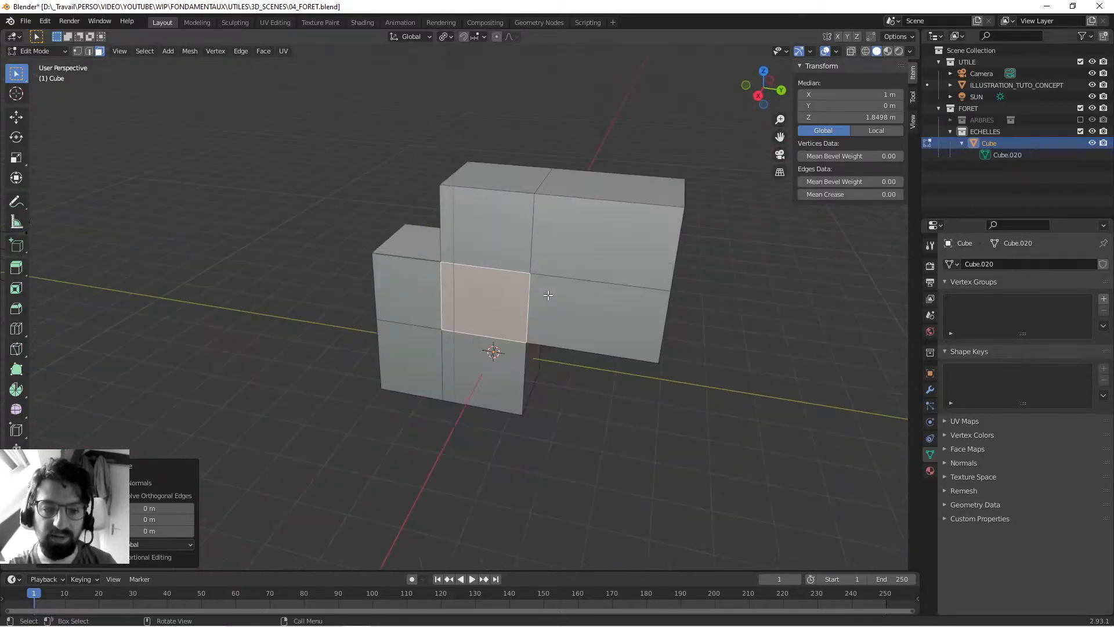
pyautogui.moveTo(271, 251); pyautogui.dragTo(308, 290, button='middle')
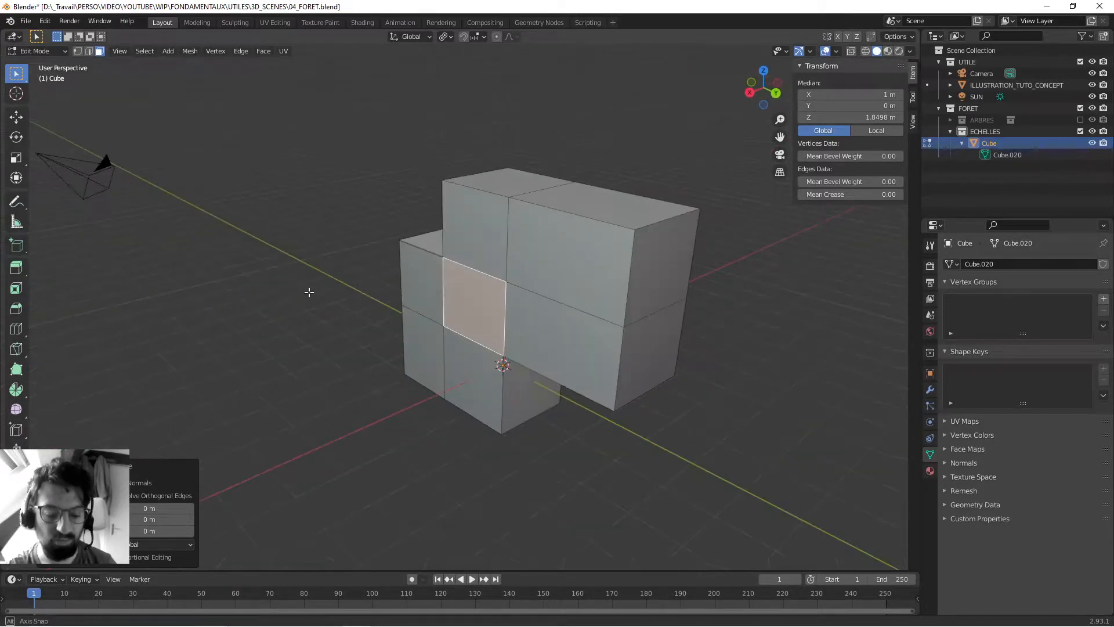
pyautogui.press('e')
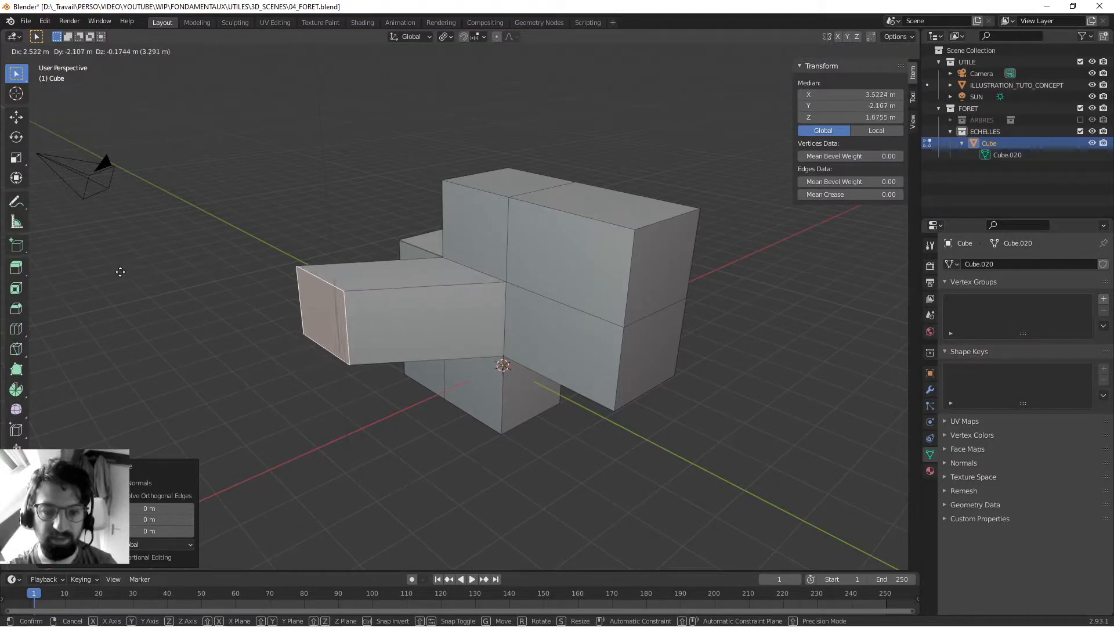
pyautogui.click(119, 270)
pyautogui.moveTo(92, 236); pyautogui.dragTo(406, 278, button='middle')
pyautogui.hotkey('ctrl', 'z')
pyautogui.hotkey('ctrl', 'z')
# - Extrude faces on the block's -X side outward, including the upper side face of the +Y overhang
pyautogui.click(435, 274)
pyautogui.keyDown('shift'); pyautogui.click(531, 355); pyautogui.keyUp('shift')
pyautogui.press('e')
pyautogui.click(545, 345)
# - Extrude the new -X section's top face upward and the overhang's upper +Y end face outward, and clear the selection
pyautogui.click(457, 254)
pyautogui.press('e')
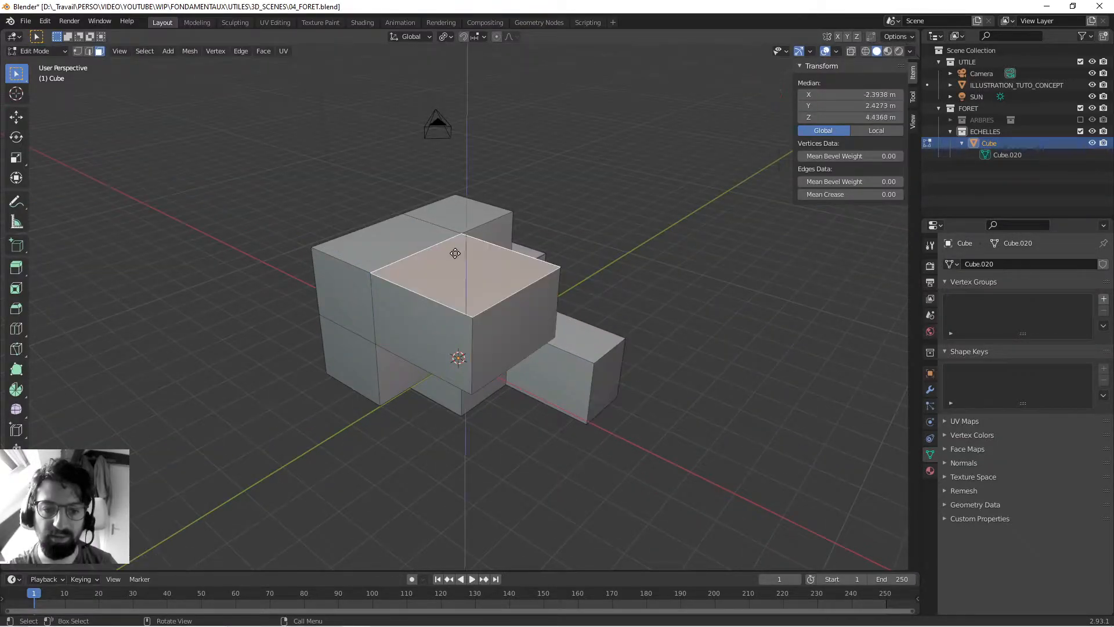
pyautogui.click(446, 145)
pyautogui.click(348, 267)
pyautogui.press('e')
pyautogui.click(262, 293)
pyautogui.click(191, 226)
# - Examine the edges around the middle-level +X face of the original cube for leftover duplicate geometry
pyautogui.scroll(-3, 191, 226)
pyautogui.moveTo(192, 227); pyautogui.dragTo(442, 299, button='middle')
pyautogui.scroll(6, 442, 299)
pyautogui.scroll(4, 442, 299)
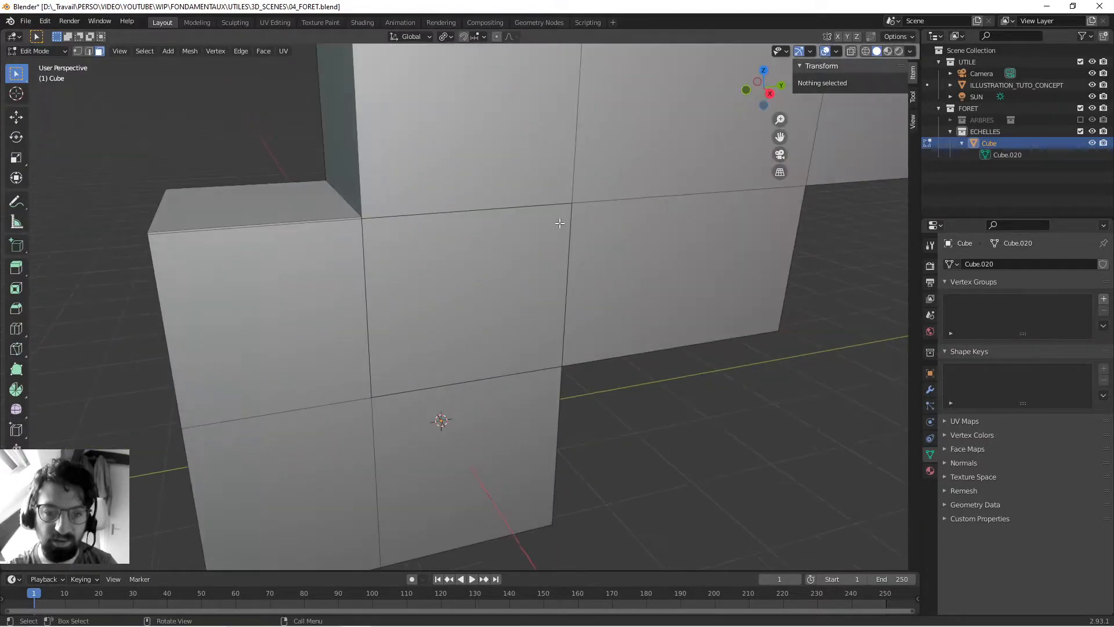
pyautogui.scroll(3, 371, 200)
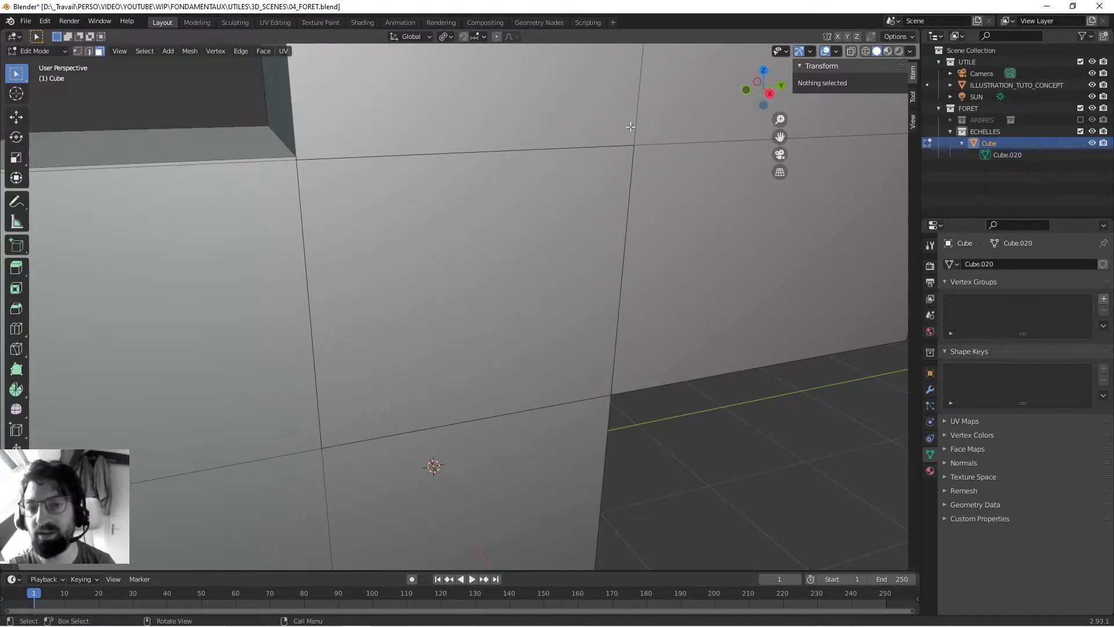
pyautogui.keyDown('shift'); pyautogui.moveTo(389, 380); pyautogui.dragTo(385, 368, button='middle'); pyautogui.keyUp('shift')
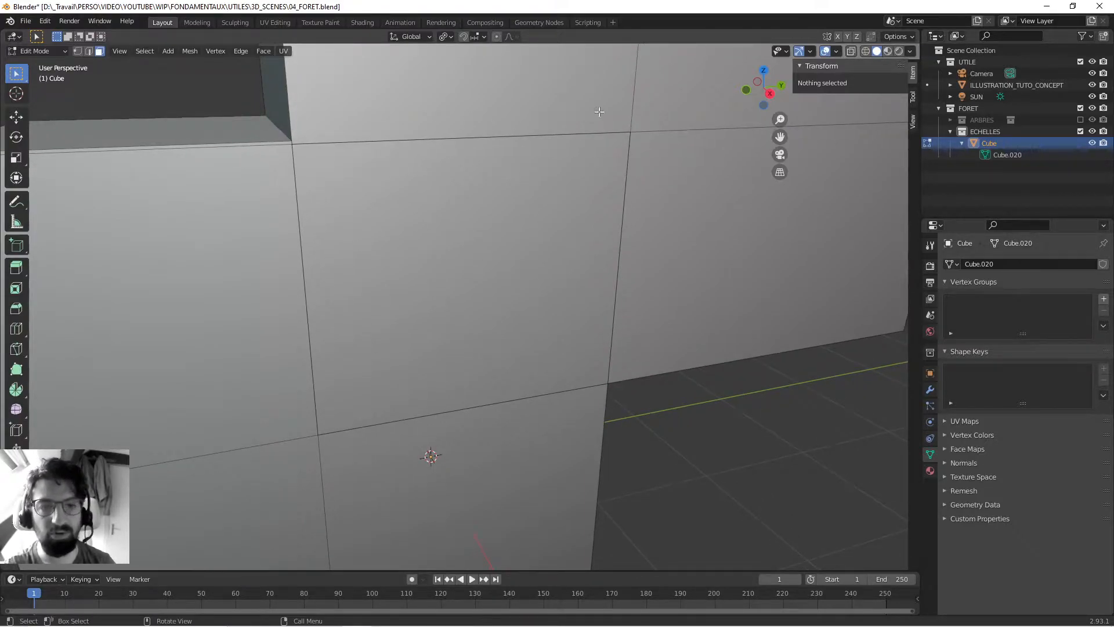
pyautogui.scroll(-5, 433, 288)
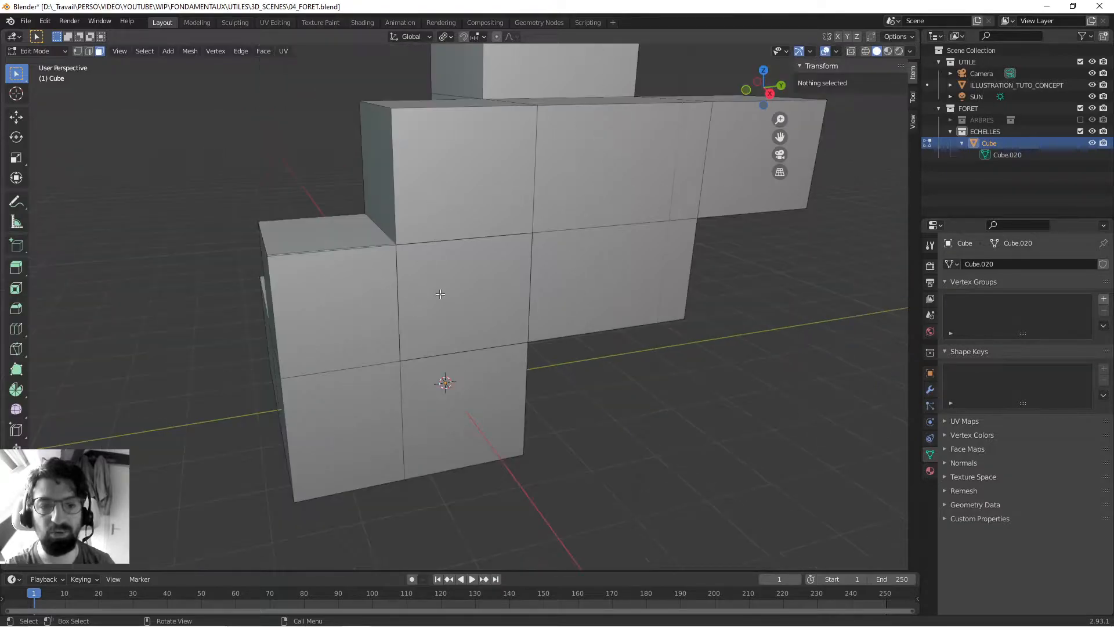
pyautogui.moveTo(454, 295); pyautogui.dragTo(464, 302, button='middle')
pyautogui.moveTo(453, 262)
pyautogui.mouseDown(button='middle')
pyautogui.moveTo(422, 294)
pyautogui.moveTo(414, 265)
pyautogui.moveTo(471, 239)
pyautogui.moveTo(443, 271)
pyautogui.mouseUp(button='middle')
# - Save the file and select the middle-level +X face that was extruded in place
pyautogui.hotkey('ctrl', 's')
pyautogui.click(421, 293)
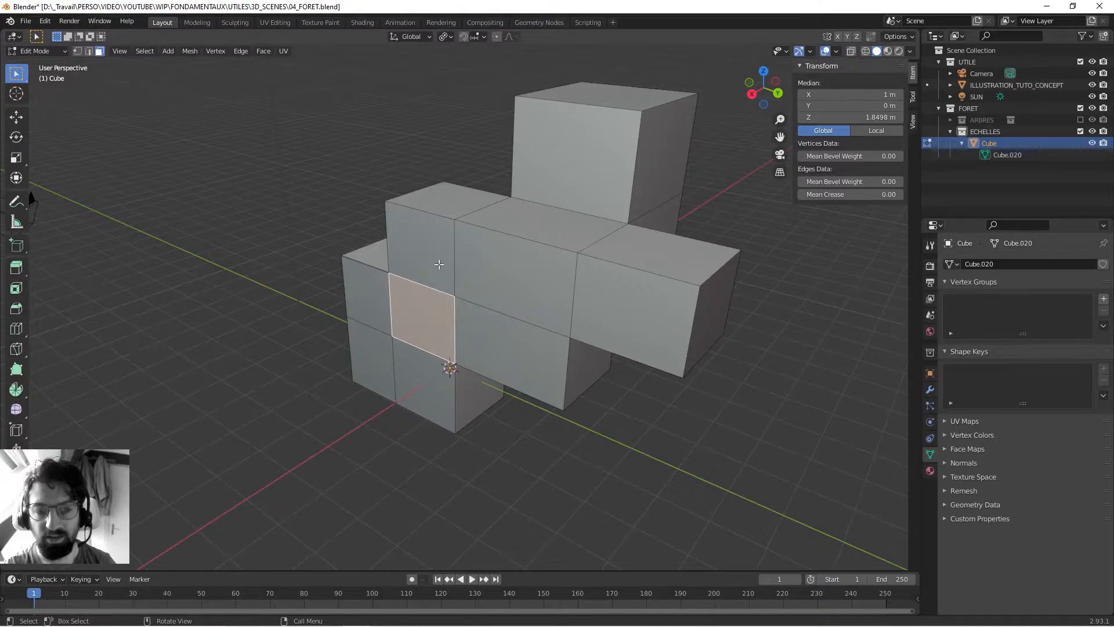
pyautogui.moveTo(383, 278); pyautogui.dragTo(429, 289, button='middle')
# - Return to Object Mode, add a Weld modifier to the cube, and inspect the mesh's +X side
pyautogui.press('Tab')
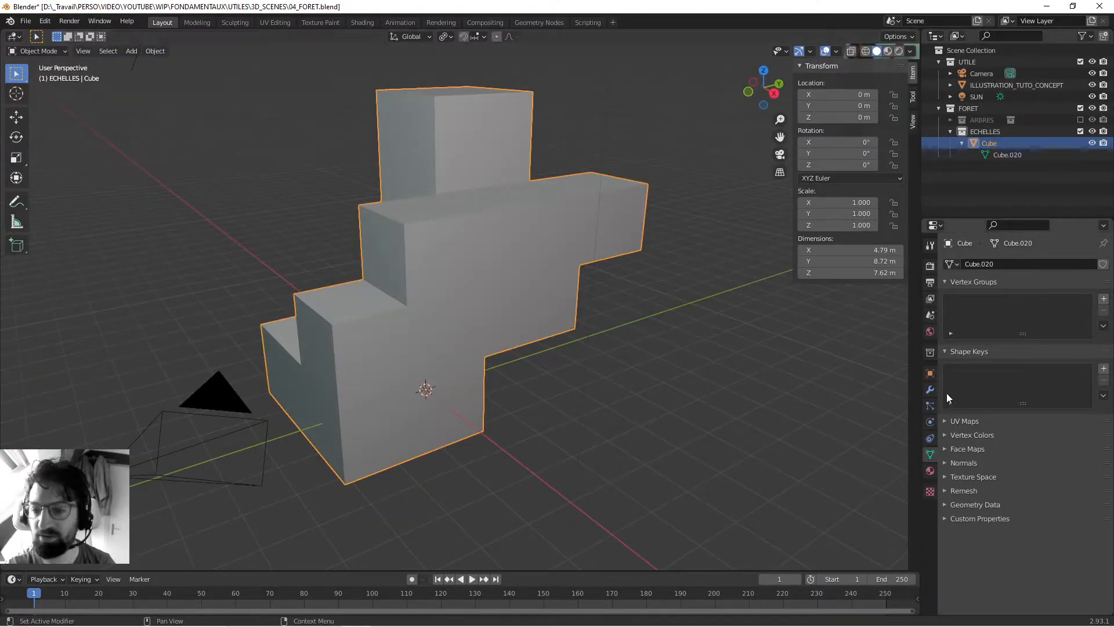
pyautogui.click(930, 389)
pyautogui.click(1004, 264)
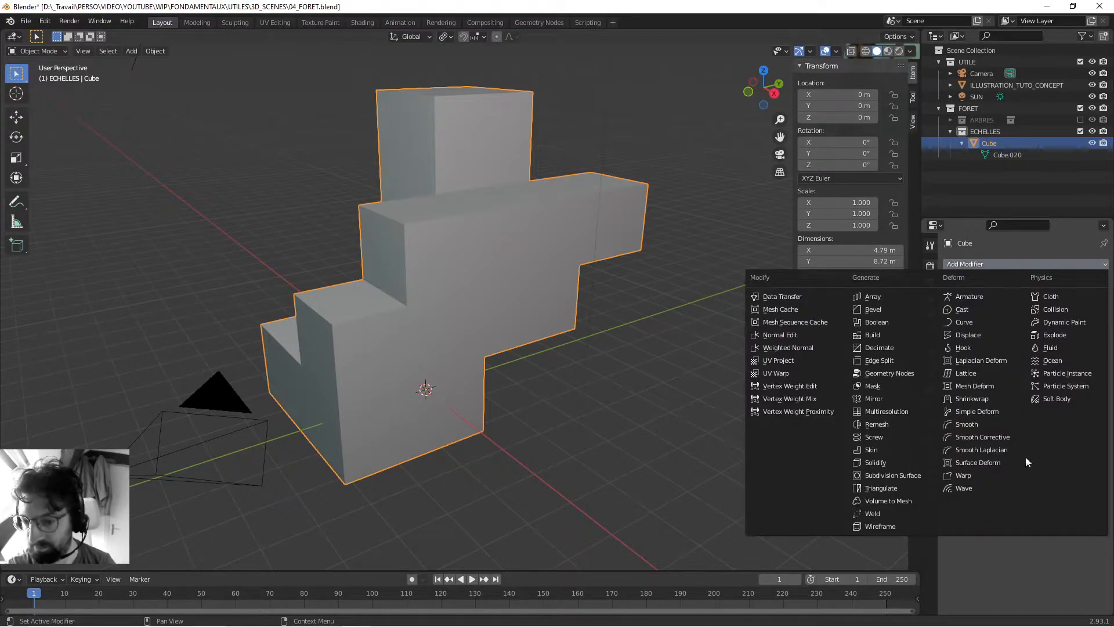
pyautogui.click(879, 514)
pyautogui.keyDown('shift'); pyautogui.moveTo(402, 350); pyautogui.dragTo(465, 343, button='middle'); pyautogui.keyUp('shift')
pyautogui.scroll(2, 468, 344)
pyautogui.moveTo(560, 352); pyautogui.dragTo(603, 344, button='middle')
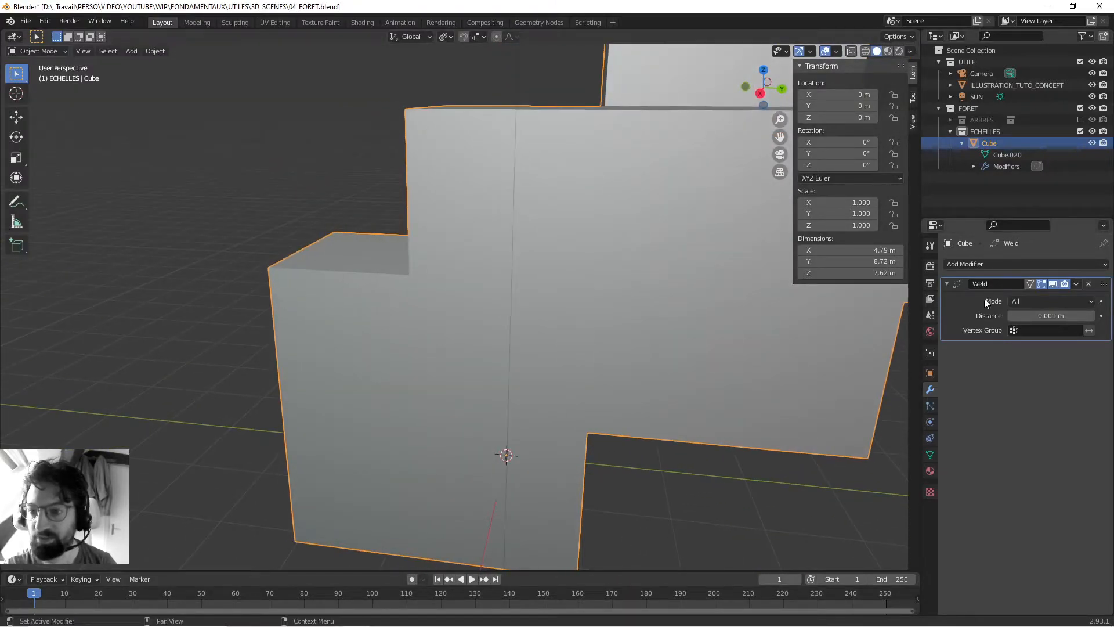
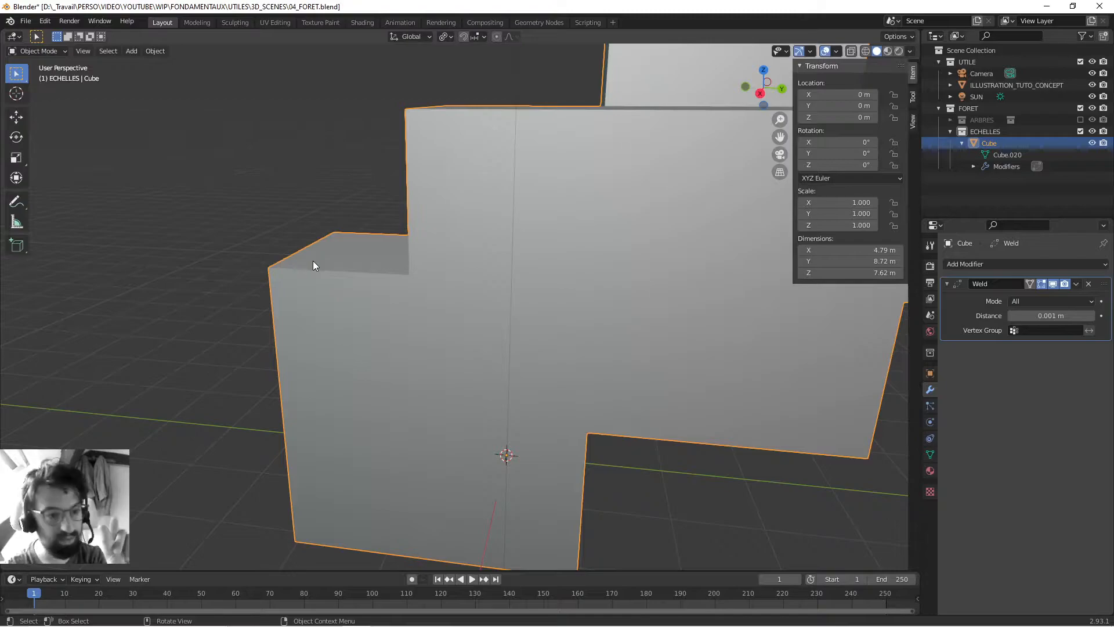
# - Apply the Weld modifier on the cube and enter Edit Mode
pyautogui.moveTo(326, 252); pyautogui.dragTo(663, 317, button='middle')
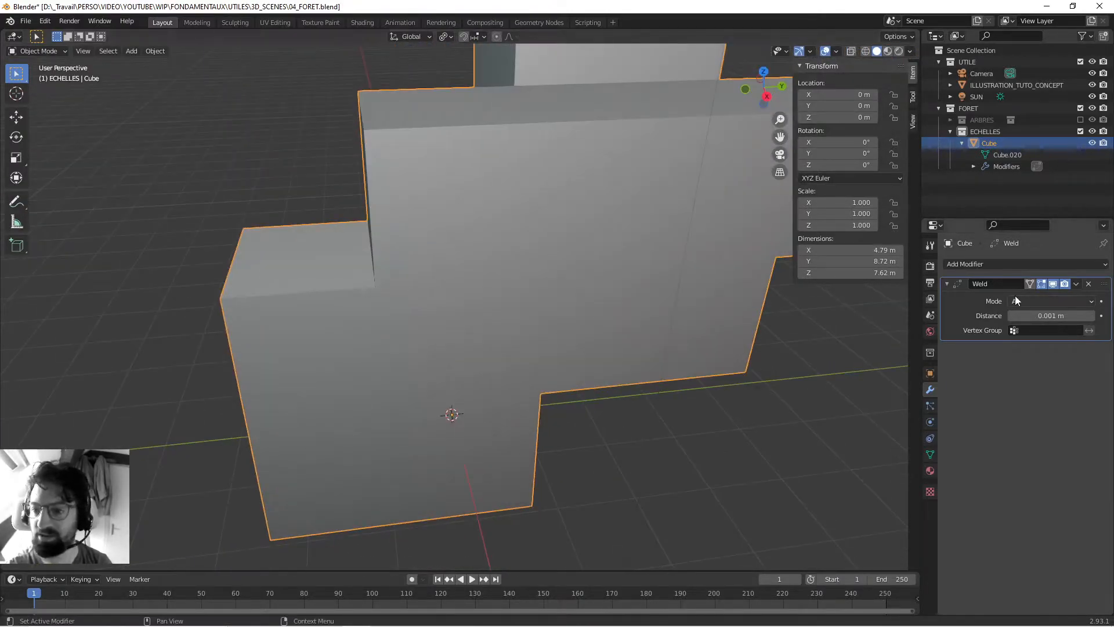
pyautogui.click(1076, 284)
pyautogui.click(1050, 297)
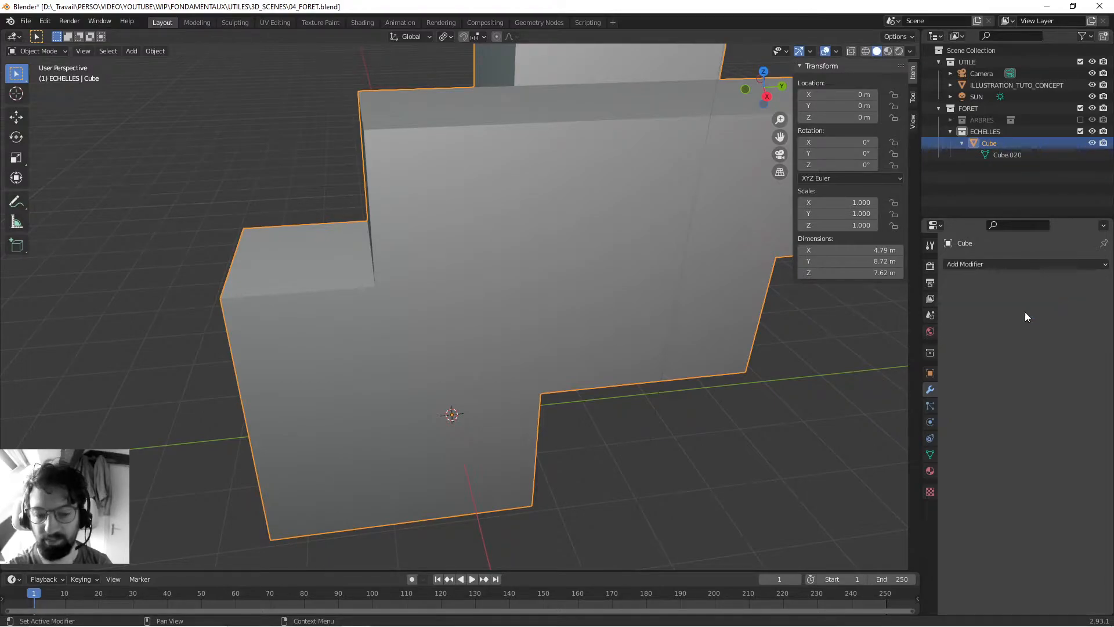
pyautogui.moveTo(319, 435); pyautogui.dragTo(381, 416, button='middle')
pyautogui.press('Tab')
# - Try moving the middle-level +X face freely to test whether it is connected to its neighbours
pyautogui.moveTo(519, 405); pyautogui.dragTo(457, 419, button='middle')
pyautogui.click(592, 319)
pyautogui.click(474, 293)
pyautogui.moveTo(474, 293); pyautogui.dragTo(377, 343, button='middle')
pyautogui.press('g')
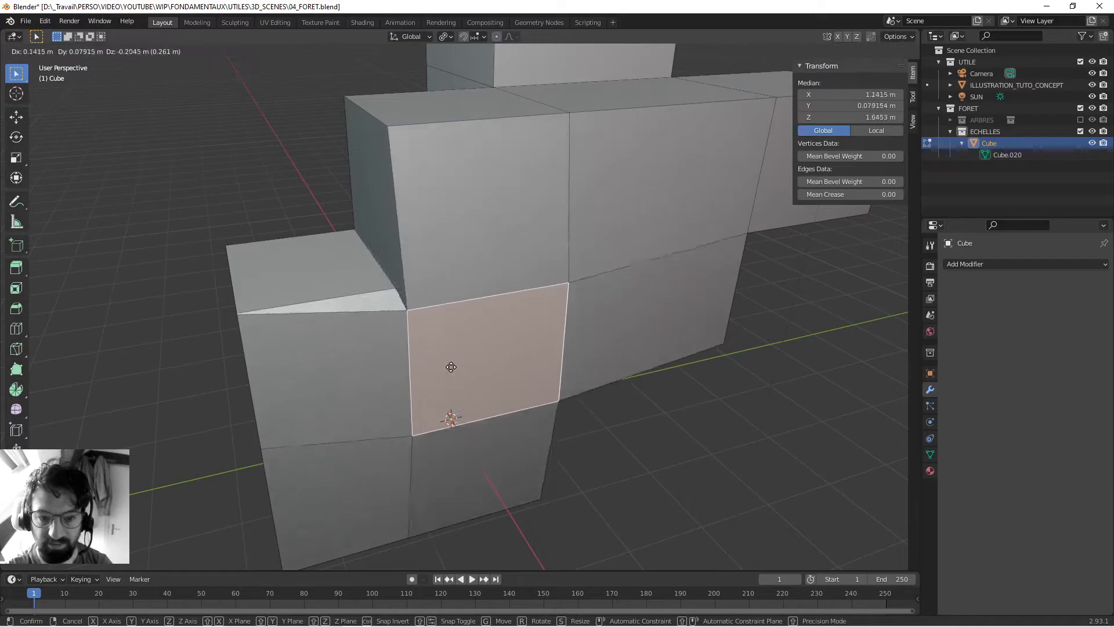
pyautogui.rightClick(474, 355)
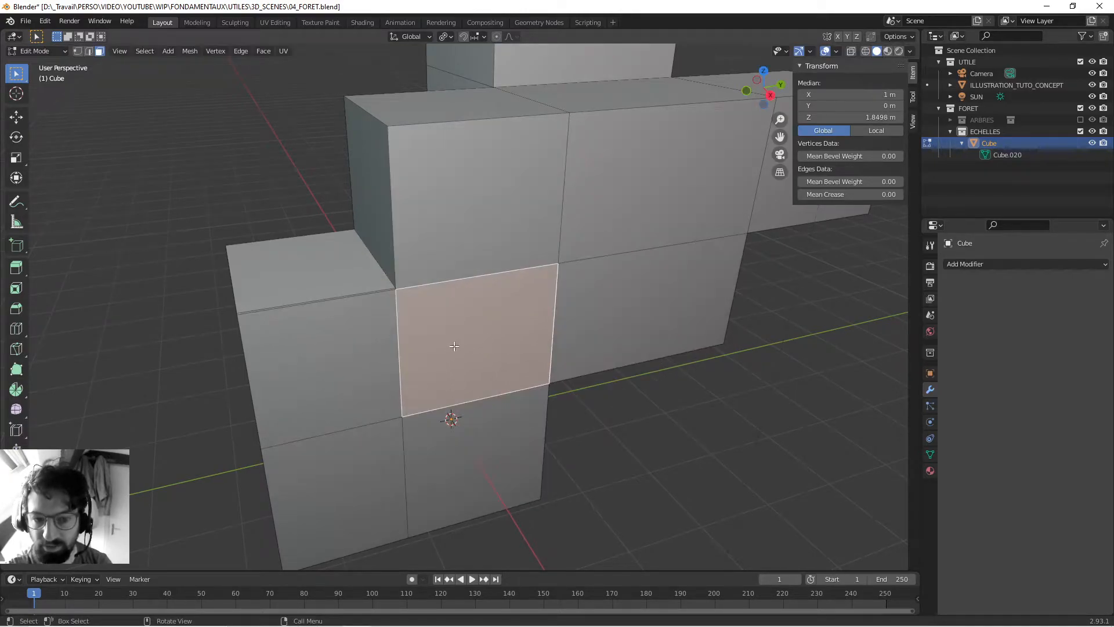
# - Extrude a face of the mesh in place without moving it, to create duplicate geometry
pyautogui.moveTo(466, 345); pyautogui.dragTo(425, 336, button='middle')
pyautogui.scroll(-4, 441, 334)
pyautogui.moveTo(516, 332); pyautogui.dragTo(560, 318, button='middle')
pyautogui.scroll(2, 481, 322)
pyautogui.click(392, 246)
pyautogui.press('e')
pyautogui.rightClick(482, 381)
pyautogui.click(482, 381)
pyautogui.click(636, 195)
# - Switch to vertex selection, select the whole mesh and merge its vertices by distance
pyautogui.scroll(-6, 219, 249)
pyautogui.moveTo(218, 249); pyautogui.dragTo(371, 343, button='middle')
pyautogui.press('1')
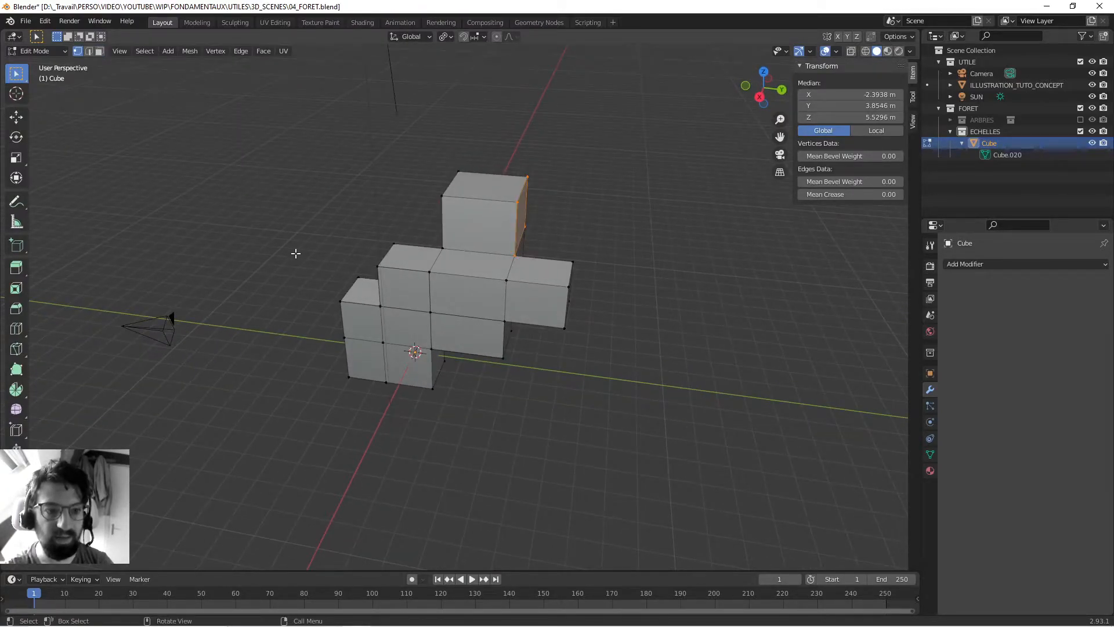
pyautogui.hotkey('alt', 'a')
pyautogui.press('a')
pyautogui.moveTo(259, 261); pyautogui.dragTo(328, 231, button='middle')
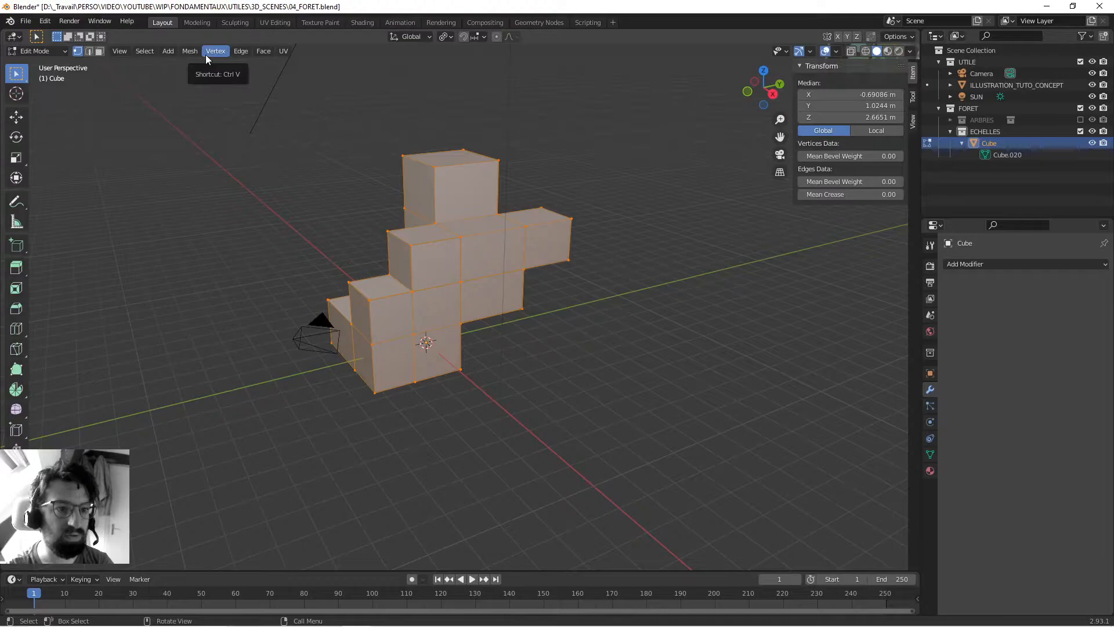
pyautogui.click(190, 51)
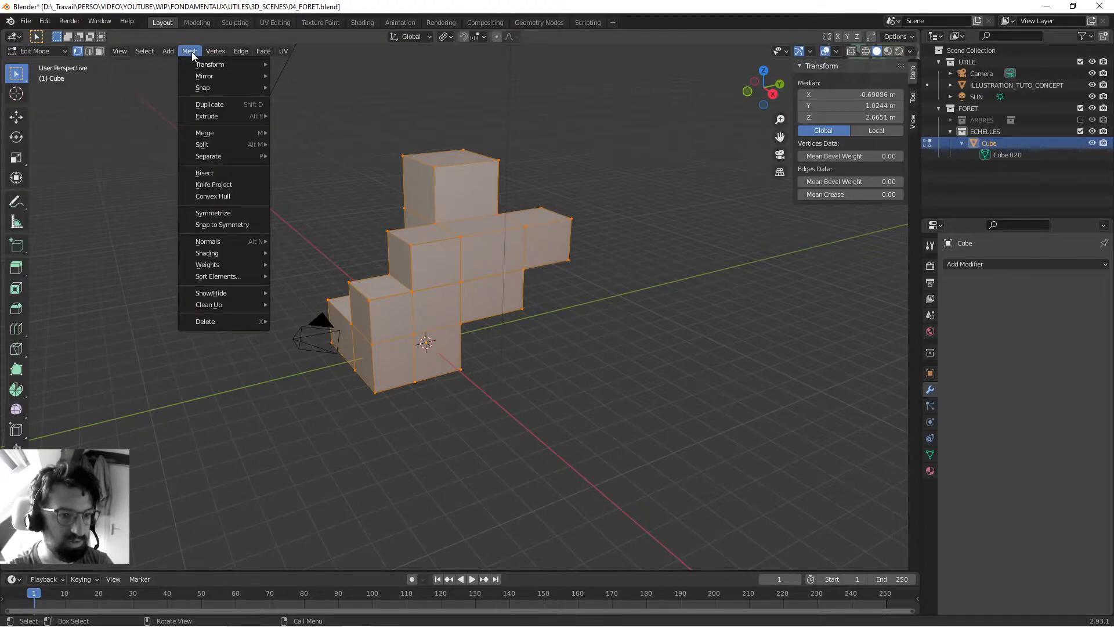
pyautogui.moveTo(209, 137)
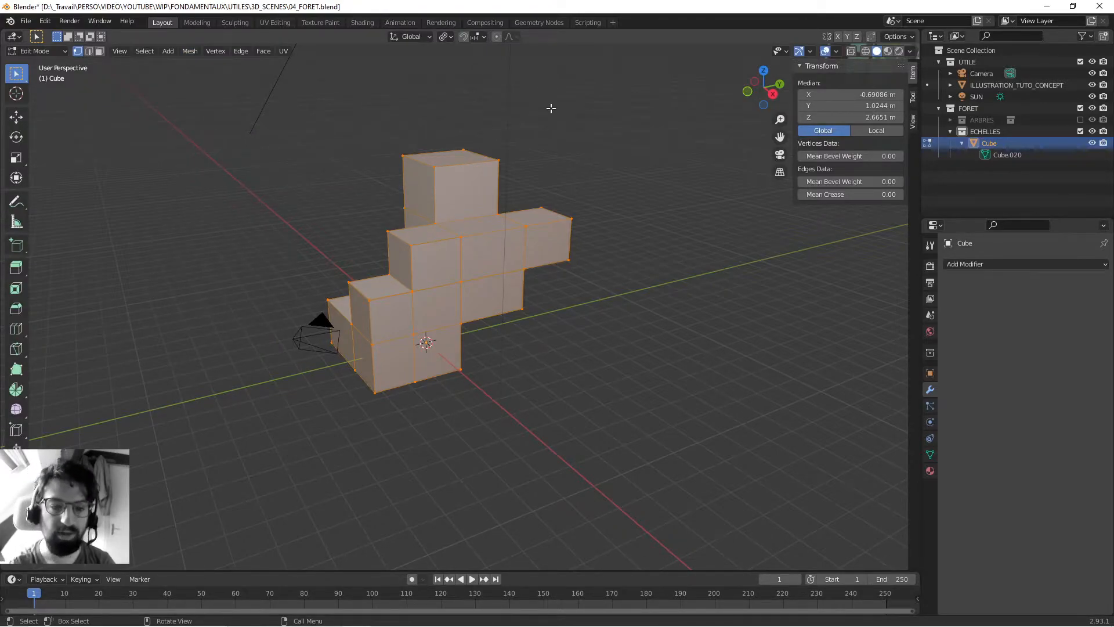
pyautogui.press('m')
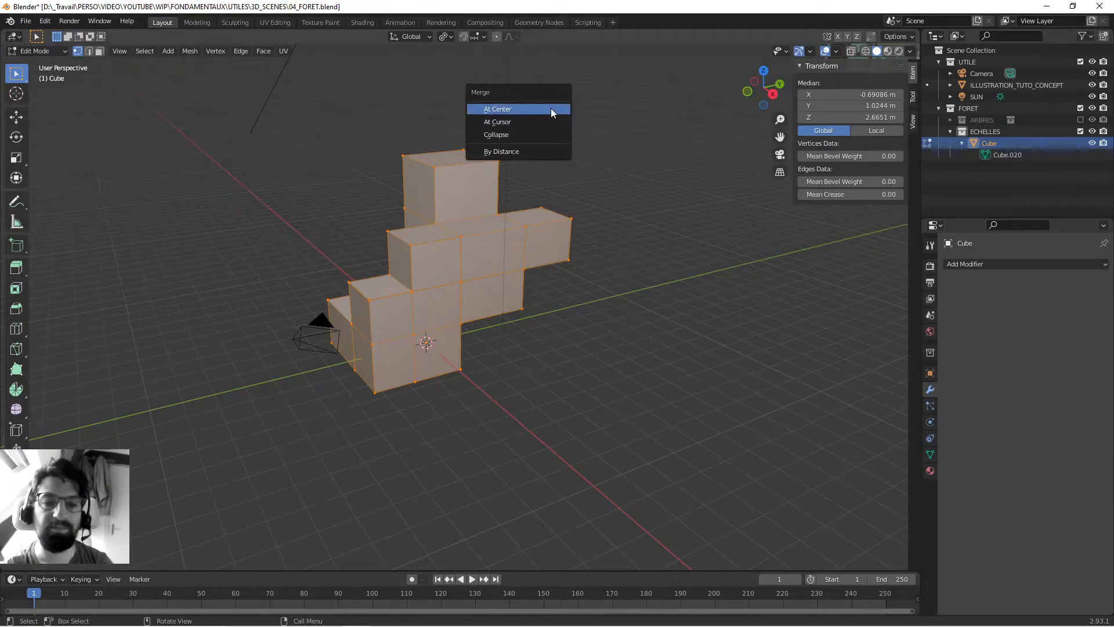
pyautogui.click(523, 153)
pyautogui.scroll(5, 481, 374)
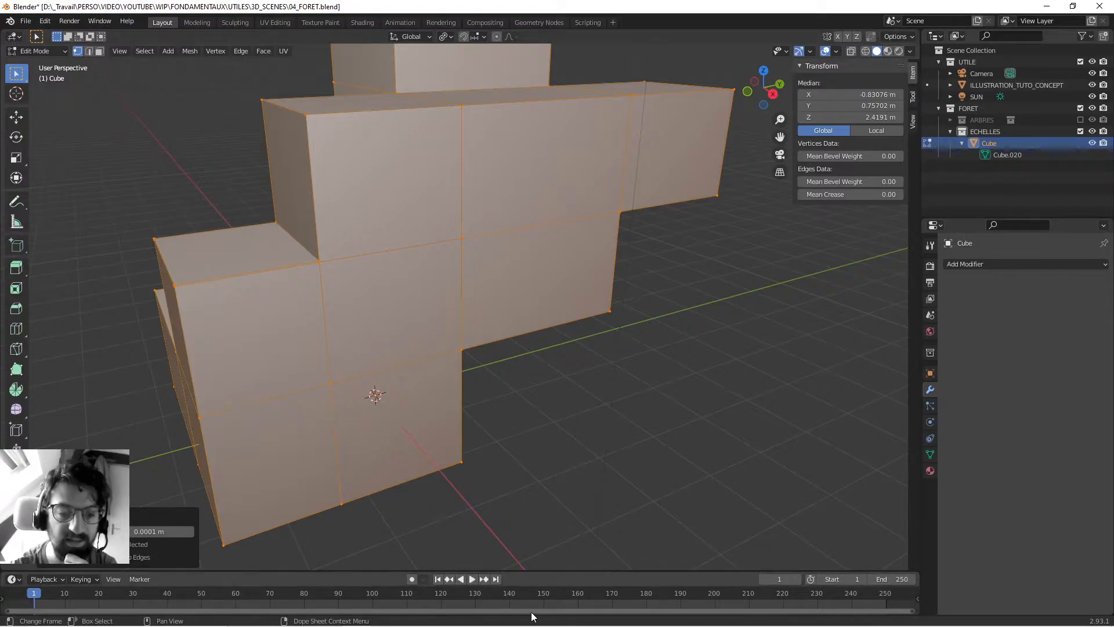
pyautogui.scroll(-5, 420, 291)
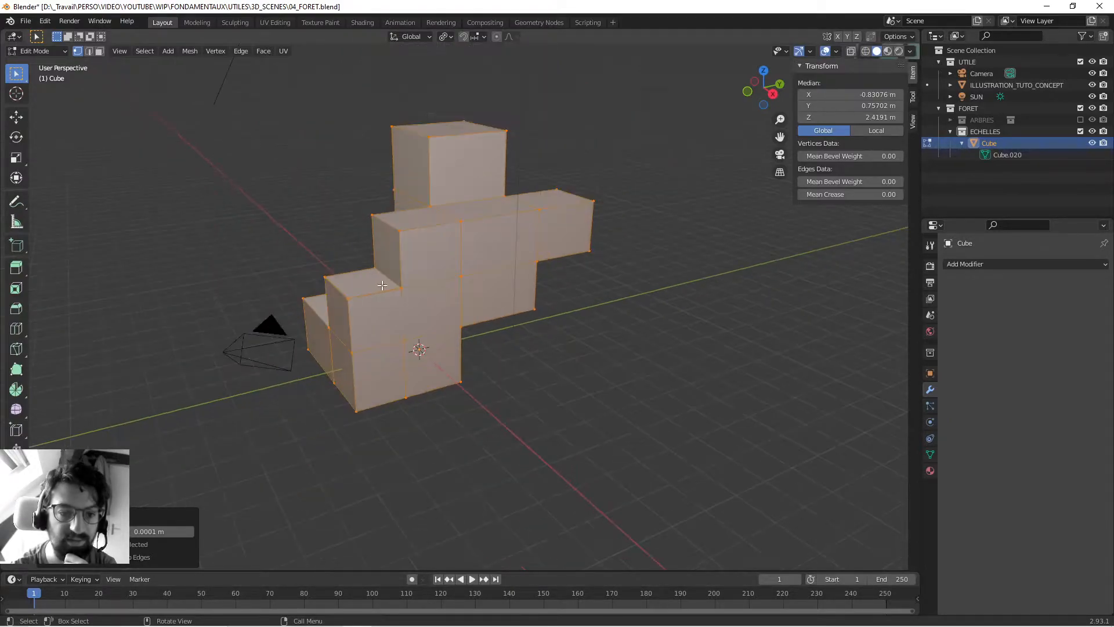
pyautogui.moveTo(491, 336); pyautogui.dragTo(547, 346, button='middle')
# - Return to Object Mode and delete the extruded test cube
pyautogui.click(619, 360)
pyautogui.moveTo(624, 328); pyautogui.dragTo(570, 347, button='middle')
pyautogui.press('Tab')
pyautogui.moveTo(319, 288); pyautogui.dragTo(410, 265, button='middle')
pyautogui.moveTo(454, 279); pyautogui.dragTo(439, 283, button='middle')
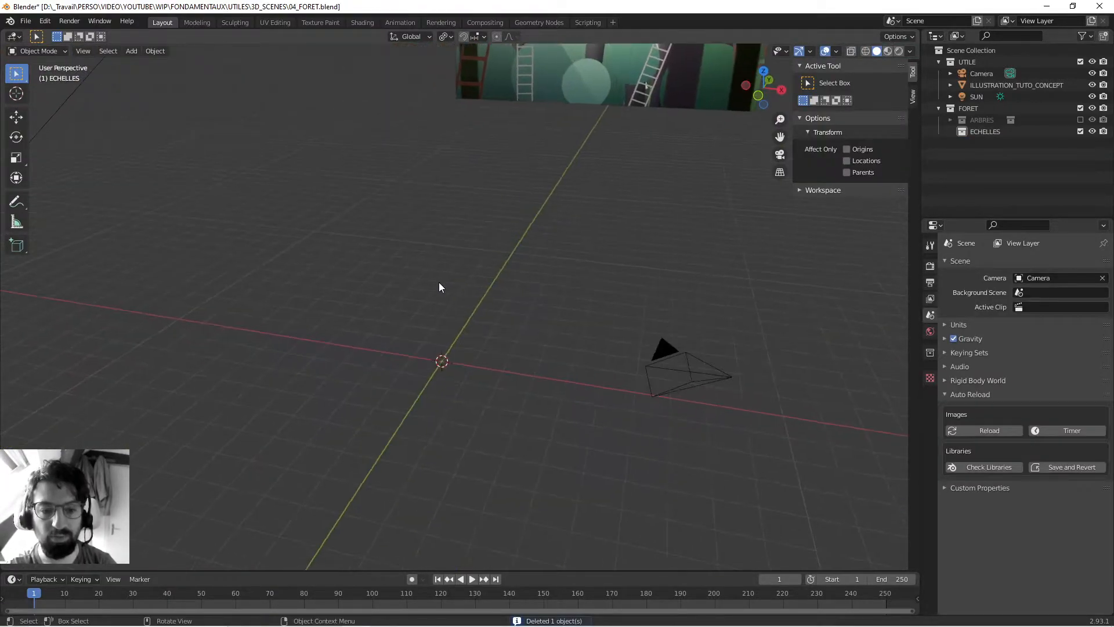
# - Add a new cube mesh to the scene, frame it in the view and enter Edit Mode
pyautogui.hotkey('shift', 'a')
pyautogui.moveTo(439, 281)
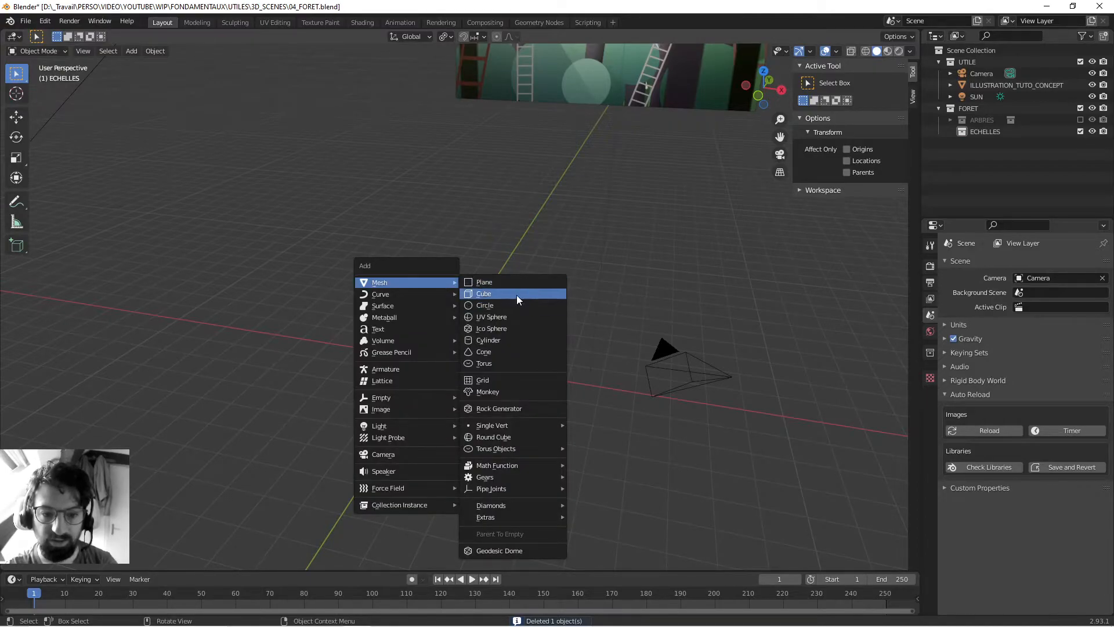
pyautogui.click(517, 294)
pyautogui.press('KP_Decimal')
pyautogui.moveTo(478, 256); pyautogui.dragTo(362, 281, button='middle')
pyautogui.press('Tab')
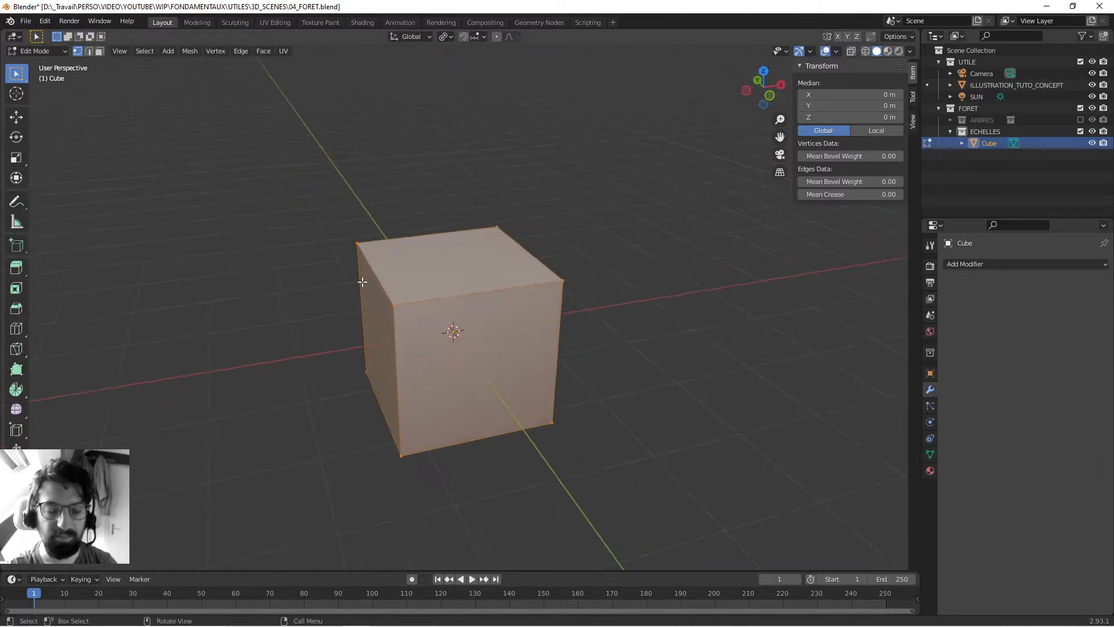
# - Select the cube's upper -Y edge in edge selection mode and save the file
pyautogui.moveTo(442, 278)
pyautogui.mouseDown(button='middle')
pyautogui.moveTo(464, 277)
pyautogui.moveTo(440, 275)
pyautogui.mouseUp(button='middle')
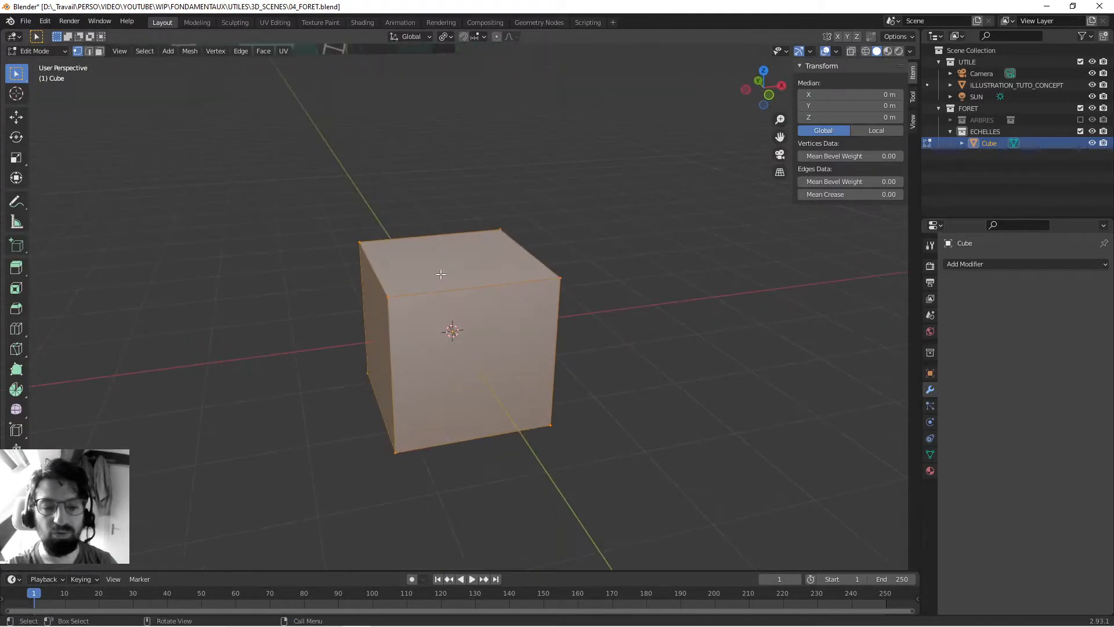
pyautogui.moveTo(322, 262)
pyautogui.mouseDown(button='middle')
pyautogui.moveTo(360, 267)
pyautogui.moveTo(319, 266)
pyautogui.mouseUp(button='middle')
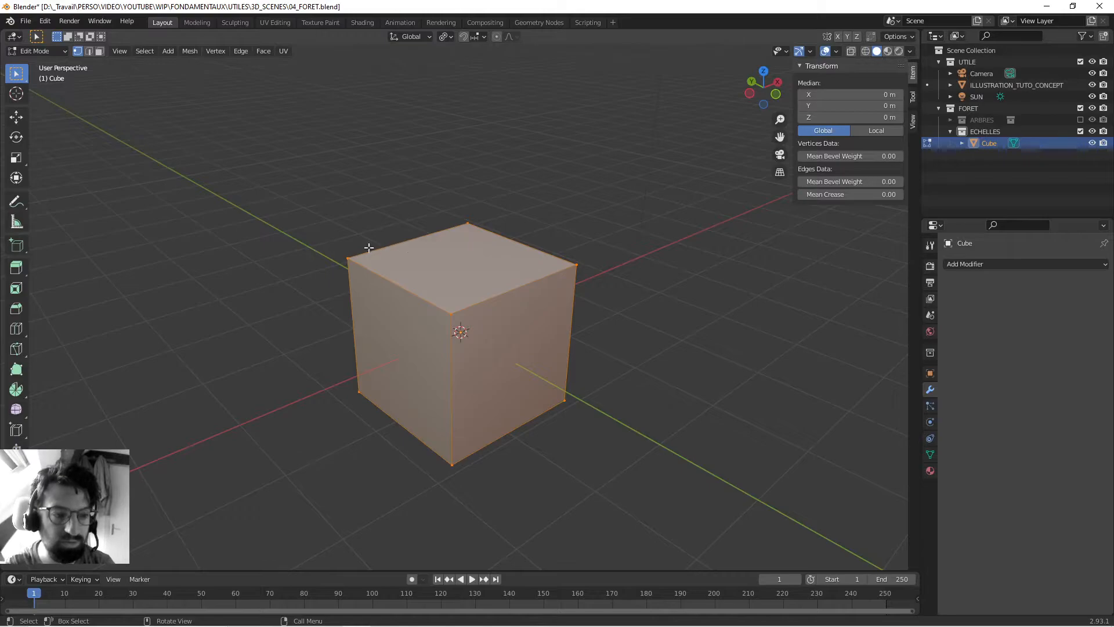
pyautogui.click(510, 288)
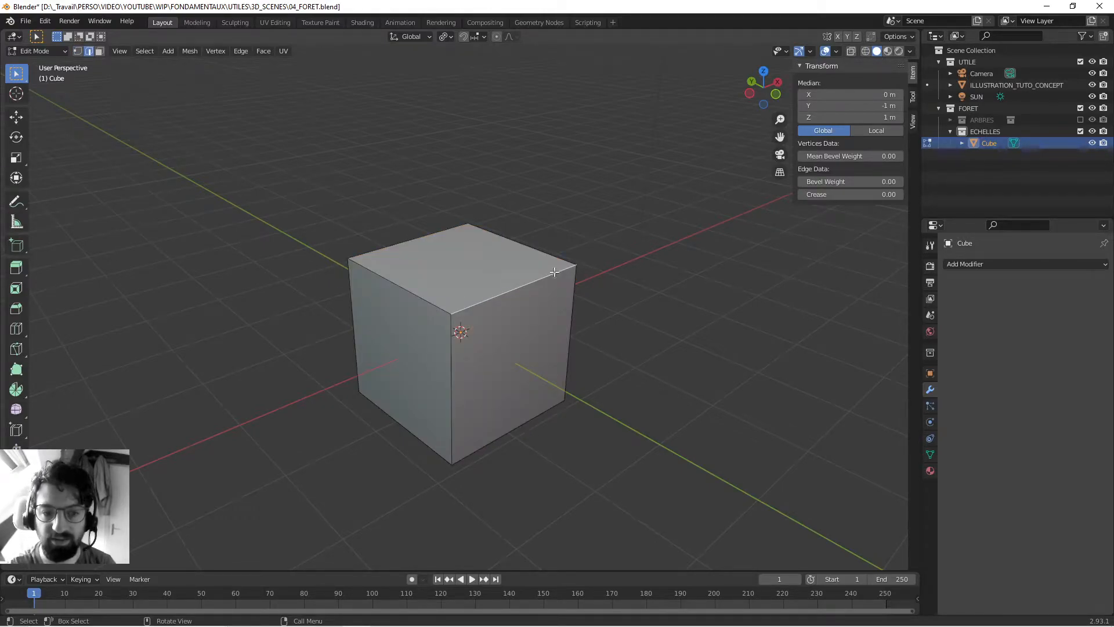
pyautogui.moveTo(505, 290)
pyautogui.mouseDown(button='middle')
pyautogui.moveTo(531, 293)
pyautogui.moveTo(497, 306)
pyautogui.mouseUp(button='middle')
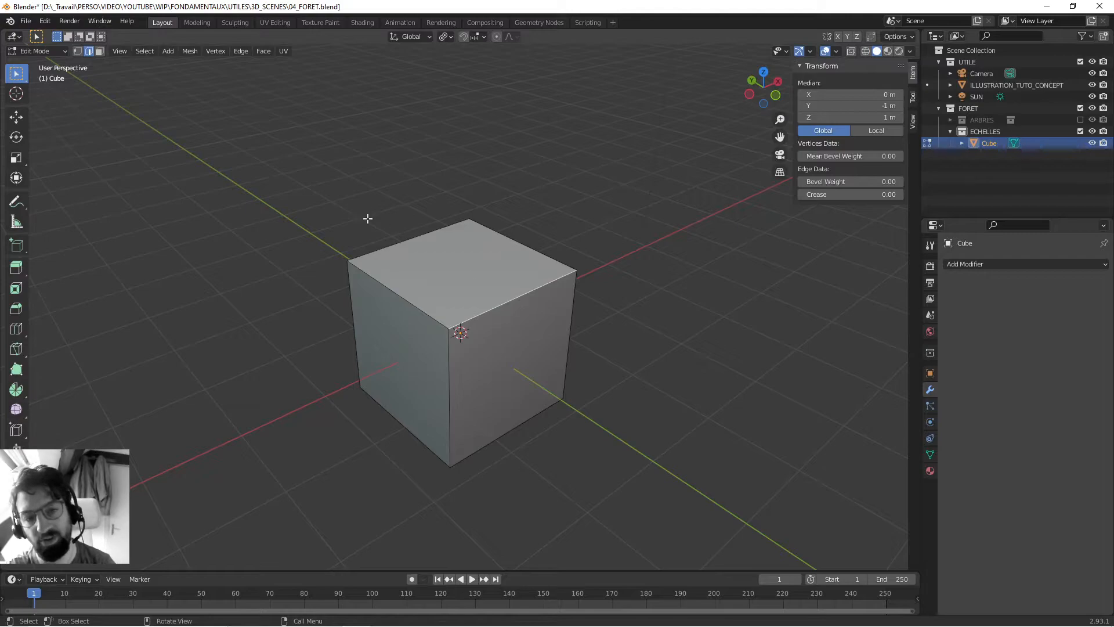
pyautogui.press('KP_3')
pyautogui.press('KP_8')
pyautogui.press('KP_1')
pyautogui.moveTo(478, 261); pyautogui.dragTo(476, 308, button='middle')
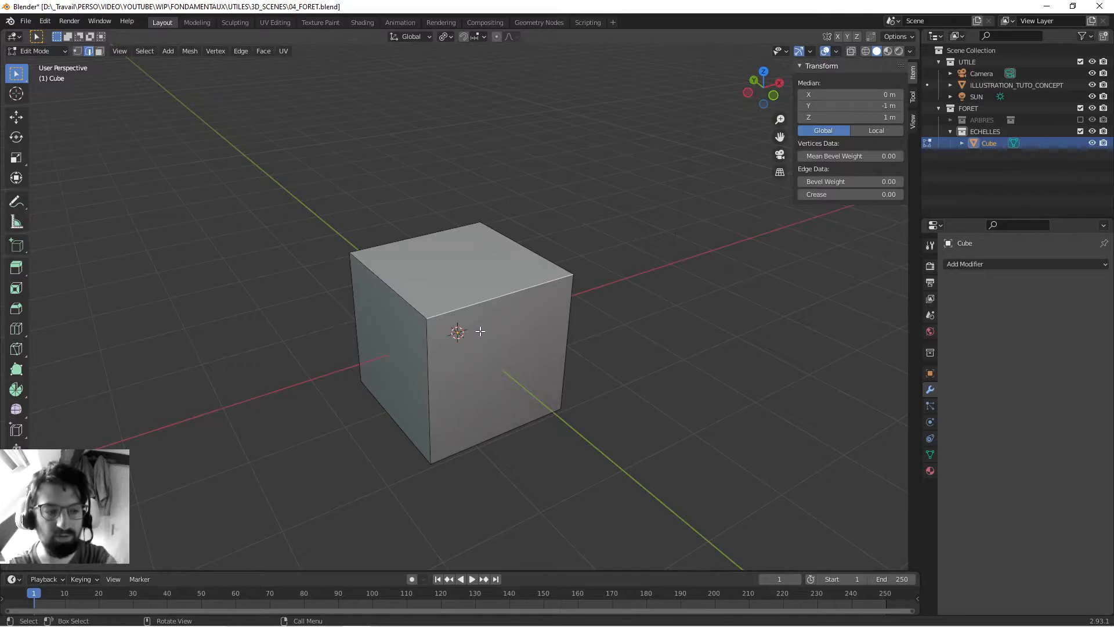
pyautogui.hotkey('ctrl', 's')
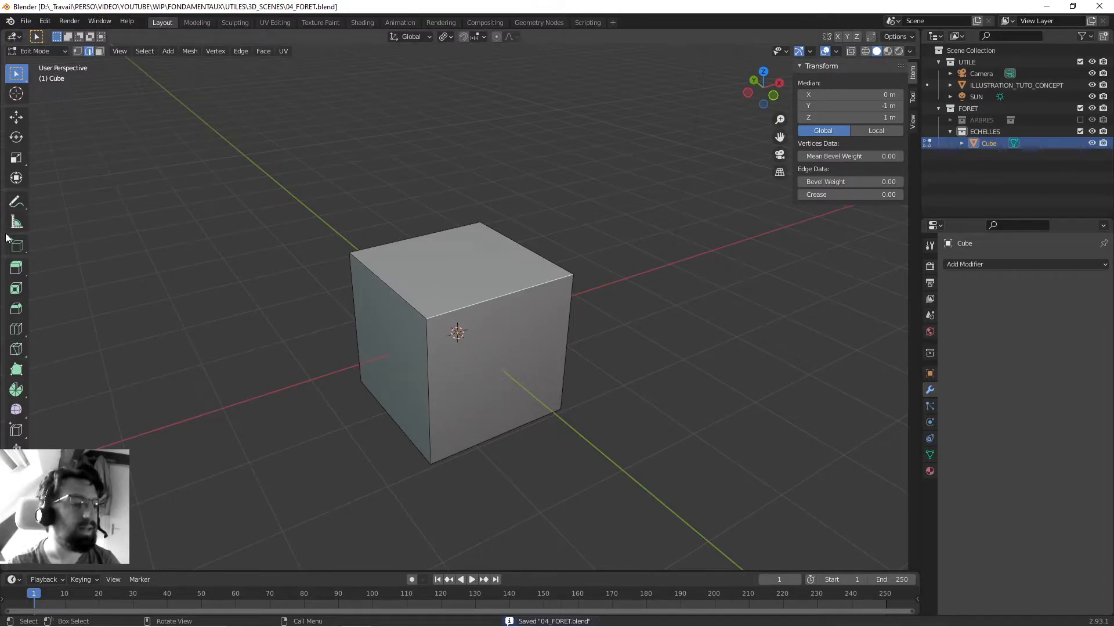
# - Use the Loop Cut tool to add vertical loops at 0 and ±0.5 m along both X and Y
pyautogui.click(16, 329)
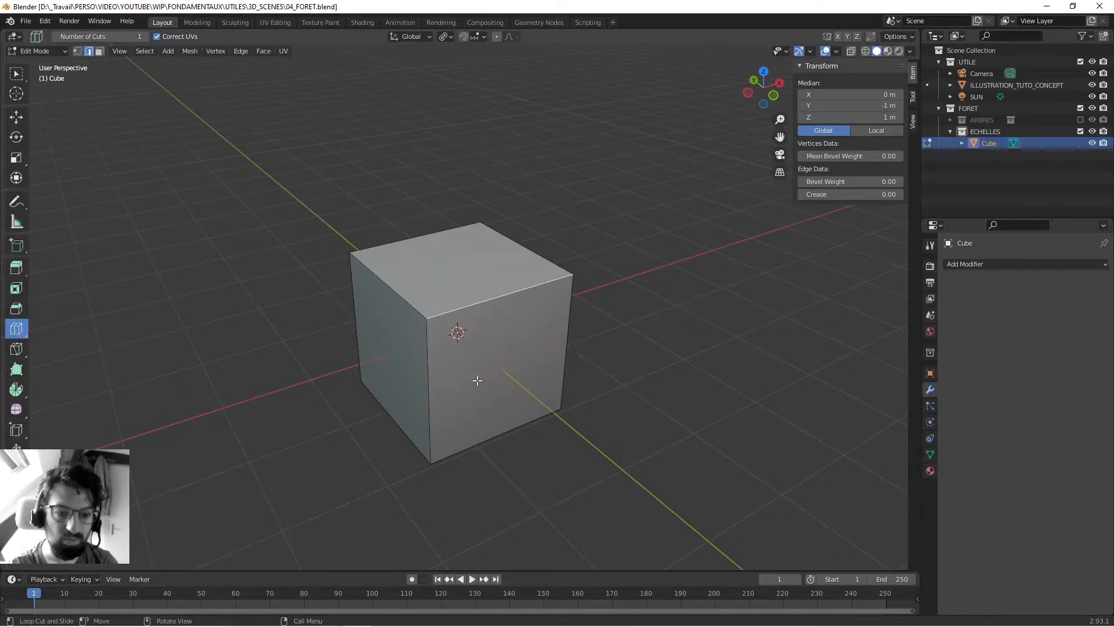
pyautogui.click(499, 296)
pyautogui.rightClick(499, 296)
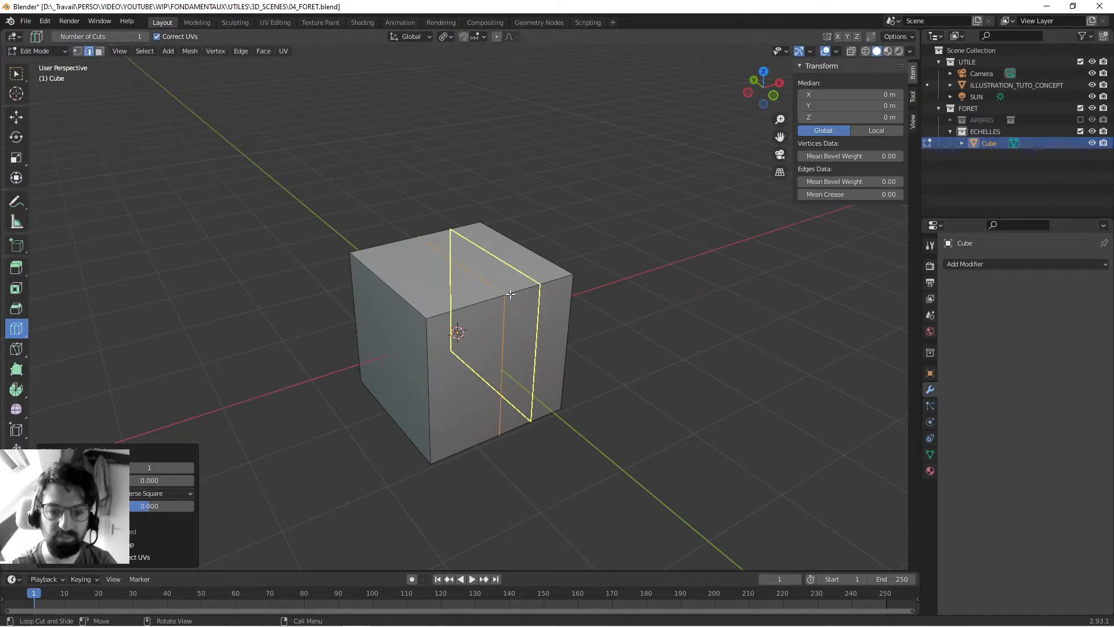
pyautogui.click(525, 294)
pyautogui.rightClick(524, 293)
pyautogui.click(409, 302)
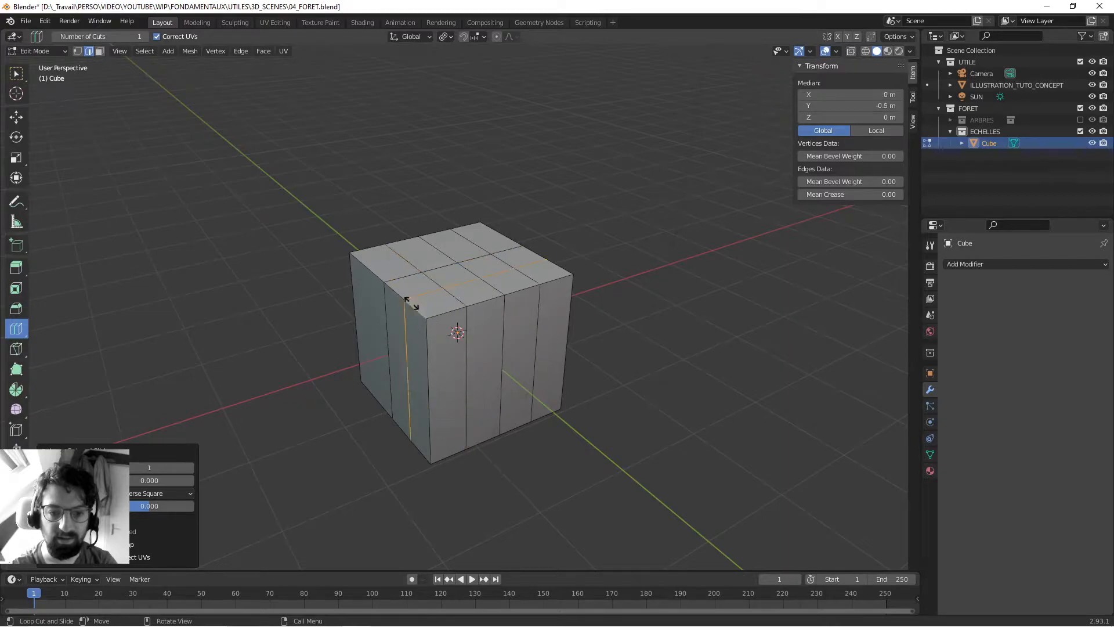
pyautogui.click(381, 276)
# - Add three horizontal loop cuts that divide the cube's height into four equal rows, and return to the selection tool
pyautogui.moveTo(205, 202); pyautogui.dragTo(343, 176, button='middle')
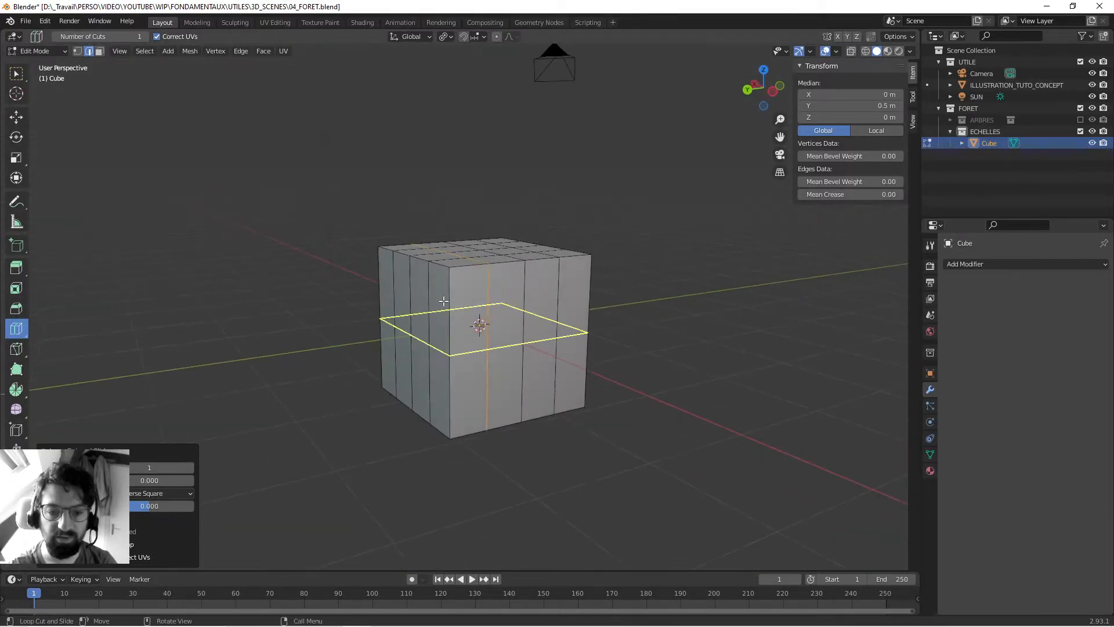
pyautogui.click(445, 296)
pyautogui.click(450, 281)
pyautogui.click(453, 380)
pyautogui.moveTo(701, 345); pyautogui.dragTo(297, 200, button='middle')
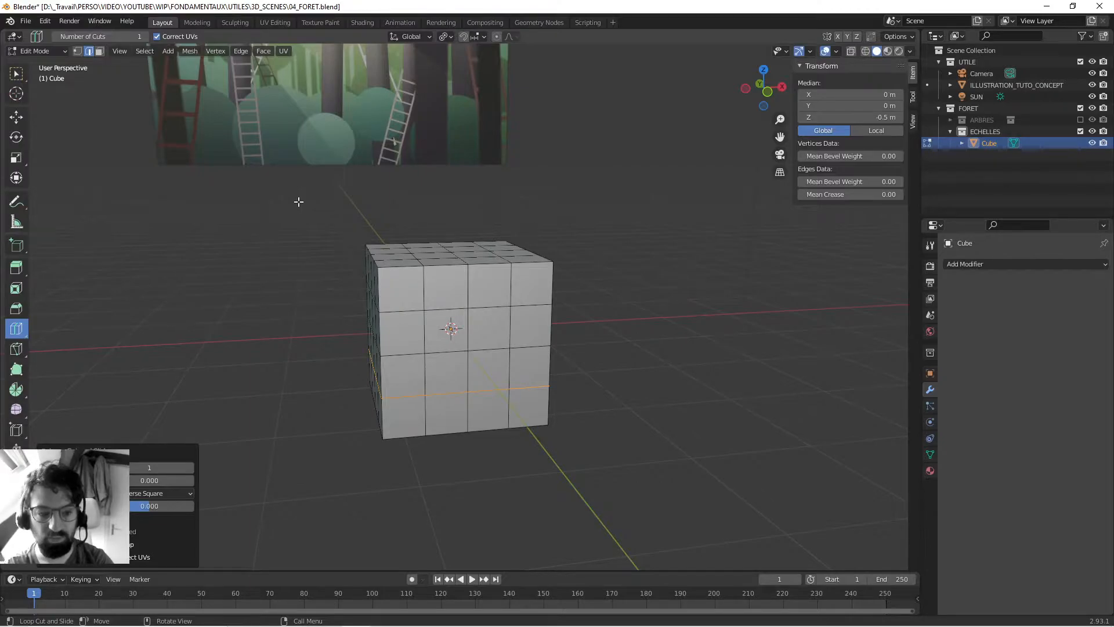
pyautogui.click(15, 75)
# - In face selection mode, move an inner face of the cube's -X side slightly outward and downward
pyautogui.moveTo(219, 246); pyautogui.dragTo(391, 315, button='middle')
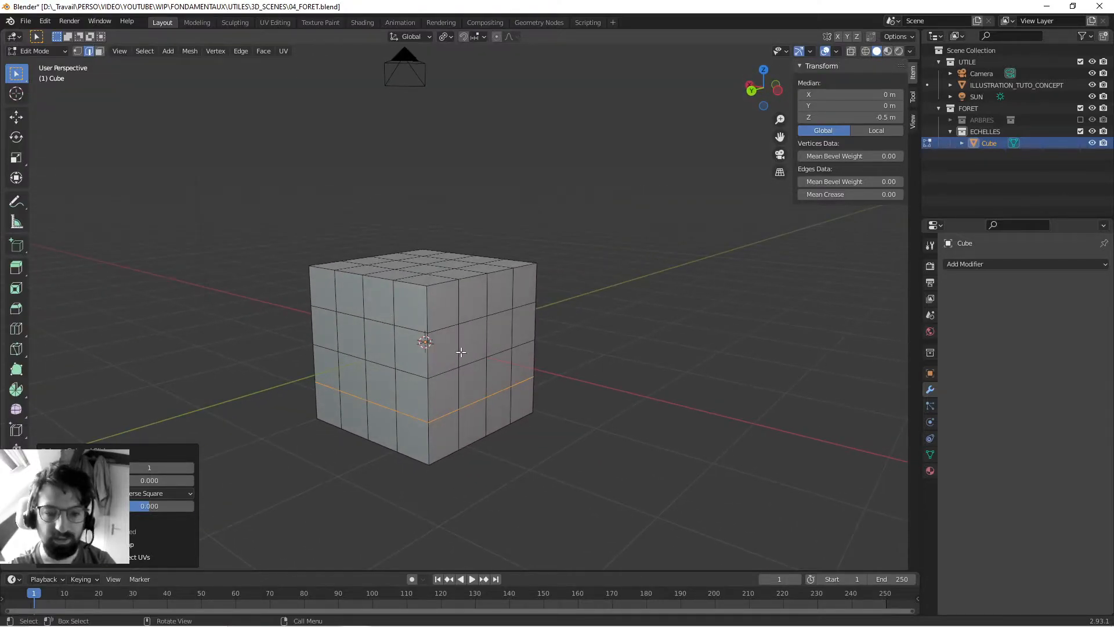
pyautogui.press('3')
pyautogui.click(476, 338)
pyautogui.moveTo(440, 354); pyautogui.dragTo(478, 266, button='middle')
pyautogui.press('g')
pyautogui.click(482, 371)
# - Raise an inner face of the cube's top by about 0.5 m to form a peak
pyautogui.click(420, 264)
pyautogui.press('g')
pyautogui.click(414, 192)
pyautogui.moveTo(415, 192); pyautogui.dragTo(346, 283, button='middle')
pyautogui.moveTo(490, 404); pyautogui.dragTo(410, 365, button='middle')
pyautogui.click(456, 361)
pyautogui.moveTo(685, 290); pyautogui.dragTo(607, 301, button='middle')
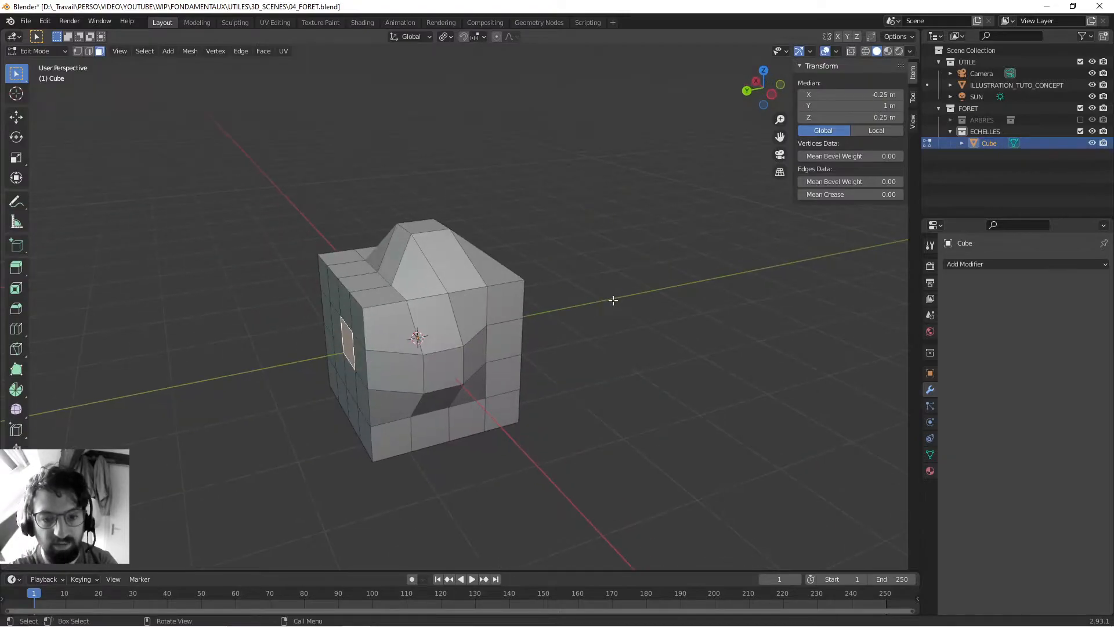
pyautogui.click(611, 304)
# - Return to Object Mode and duplicate the deformed cube, placing the copy at X 2.4835 m, Y -5.182 m
pyautogui.press('Tab')
pyautogui.scroll(-3, 581, 326)
pyautogui.click(567, 329)
pyautogui.moveTo(467, 331); pyautogui.dragTo(387, 261, button='middle')
pyautogui.moveTo(327, 360); pyautogui.dragTo(380, 296, button='middle')
pyautogui.click(381, 292)
pyautogui.hotkey('shift', 'd')
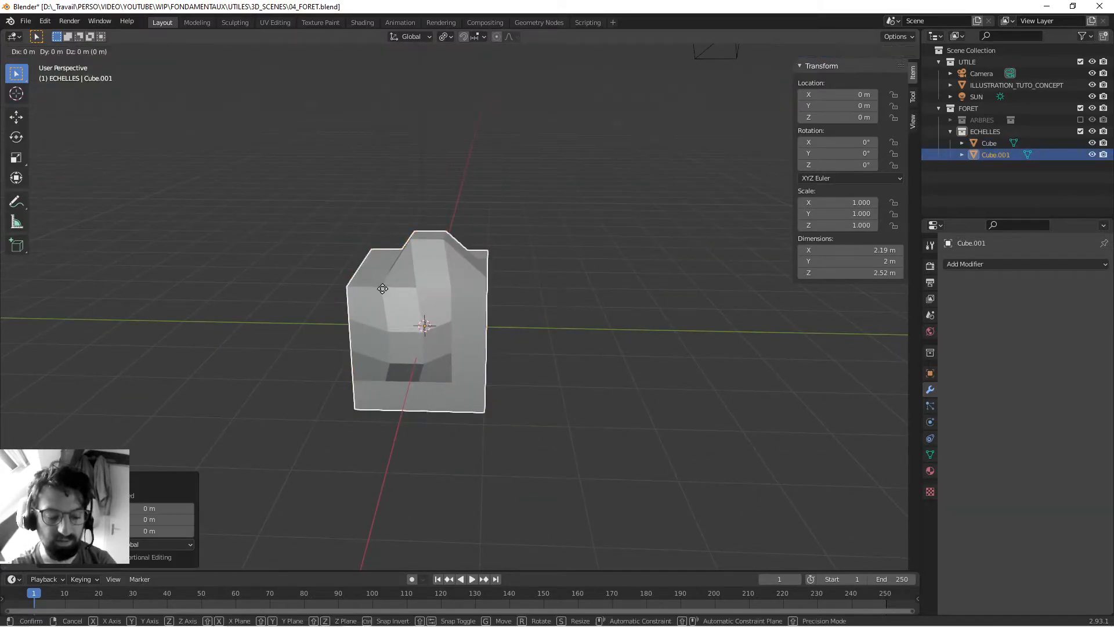
pyautogui.click(390, 524)
# - Delete the duplicate and the original deformed cube, saving the file between the two deletions
pyautogui.press('x')
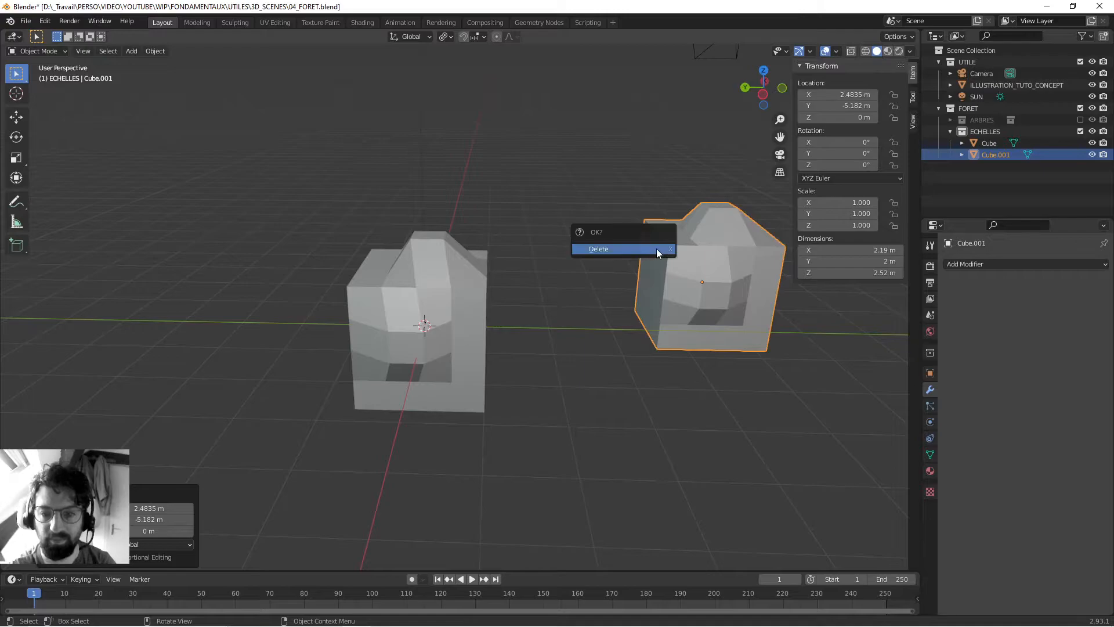
pyautogui.click(656, 248)
pyautogui.hotkey('ctrl', 's')
pyautogui.click(461, 401)
pyautogui.moveTo(462, 400); pyautogui.dragTo(491, 374, button='middle')
pyautogui.press('x')
pyautogui.click(494, 312)
# - Add a fresh 2 m cube, enter Edit Mode and select its upper -X edge
pyautogui.hotkey('shift', 'a')
pyautogui.moveTo(499, 395)
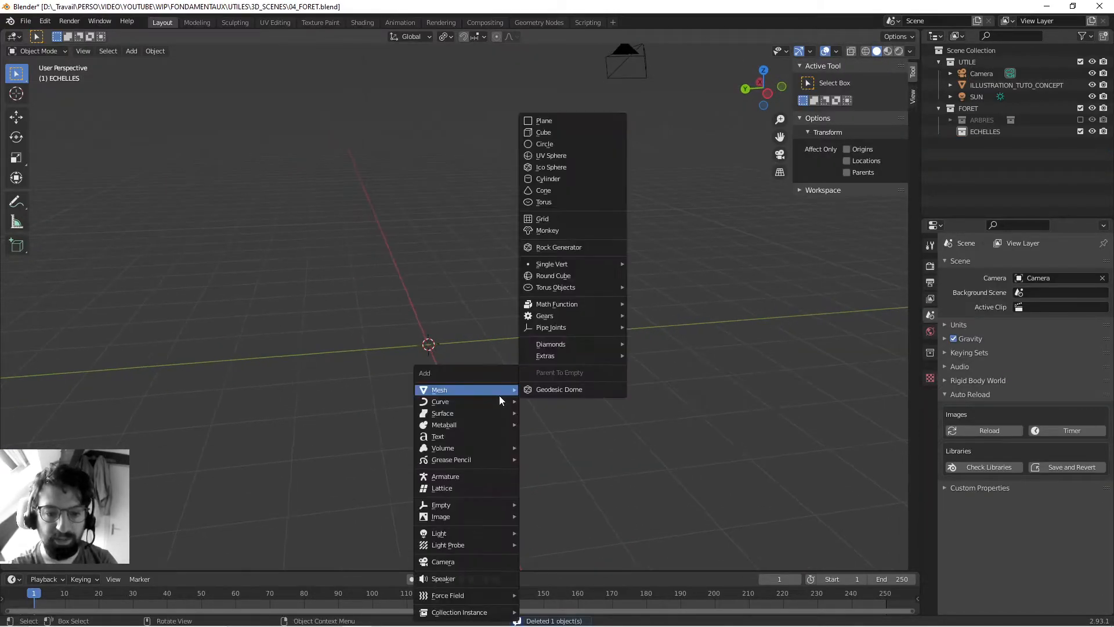
pyautogui.click(581, 127)
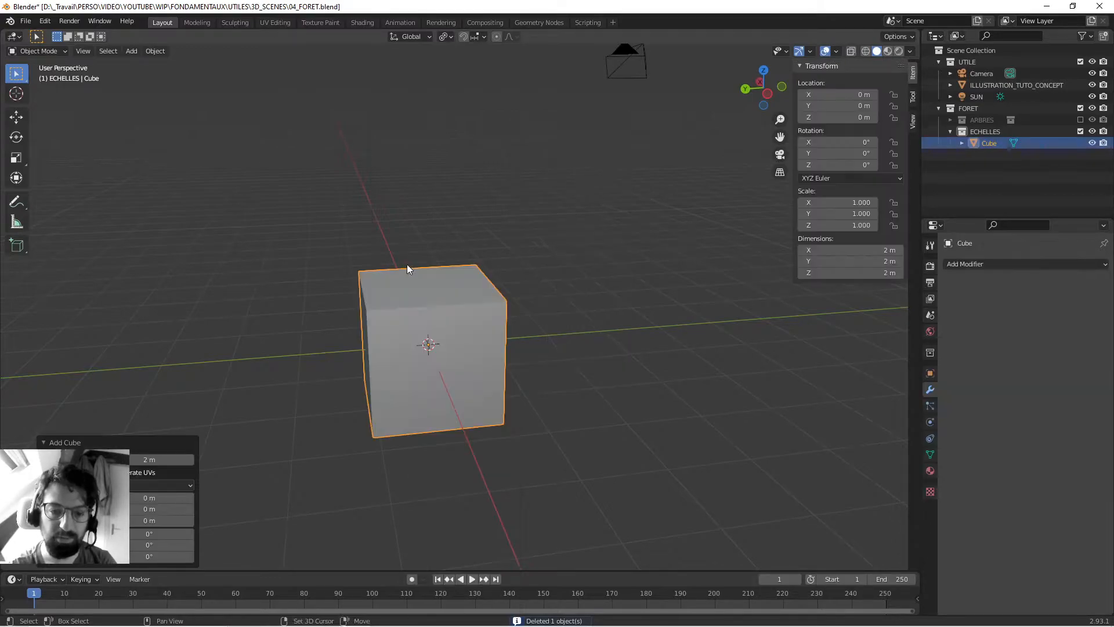
pyautogui.press('Tab')
pyautogui.moveTo(514, 287); pyautogui.dragTo(440, 317, button='middle')
pyautogui.press('2')
pyautogui.click(429, 295)
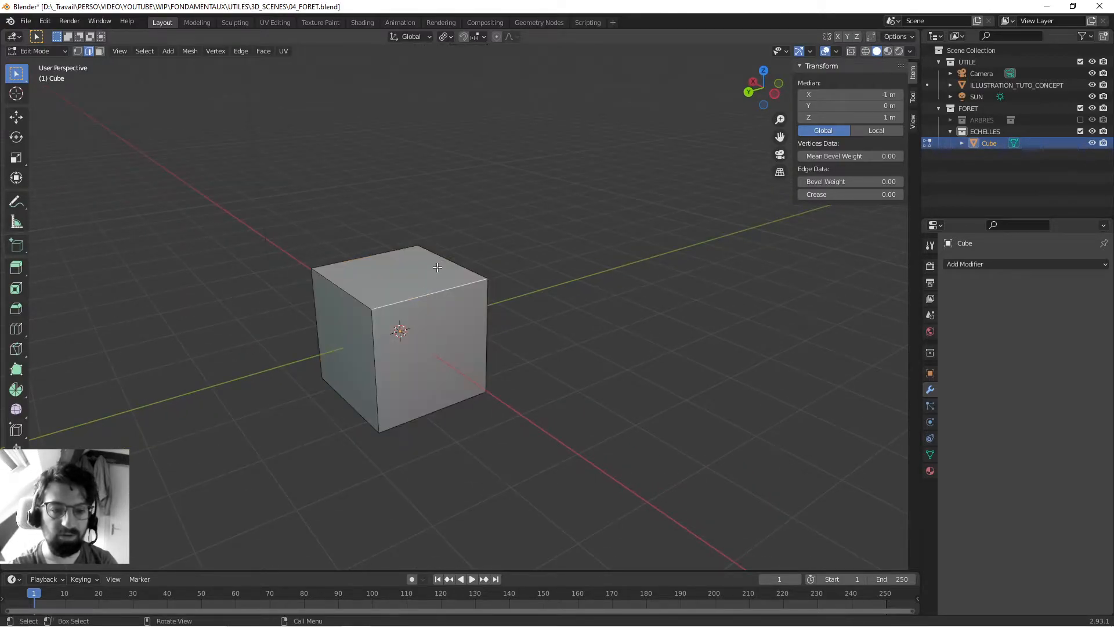
# - Add a single vertical loop cut running along the cube's X direction, slid about 0.35 off centre
pyautogui.moveTo(433, 269); pyautogui.dragTo(422, 279, button='middle')
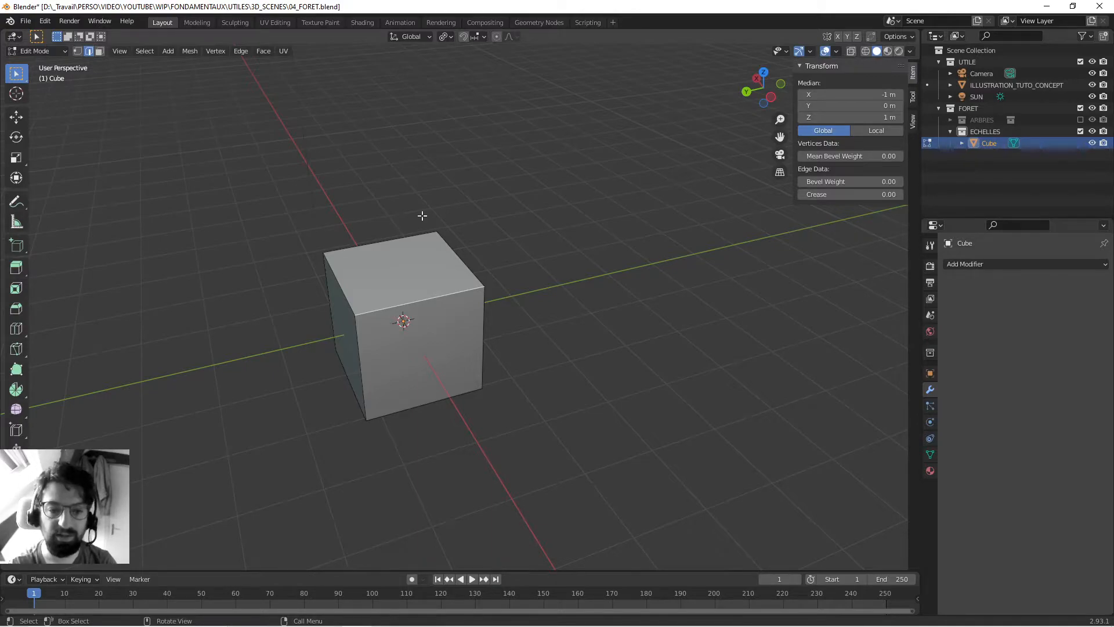
pyautogui.hotkey('ctrl', 'r')
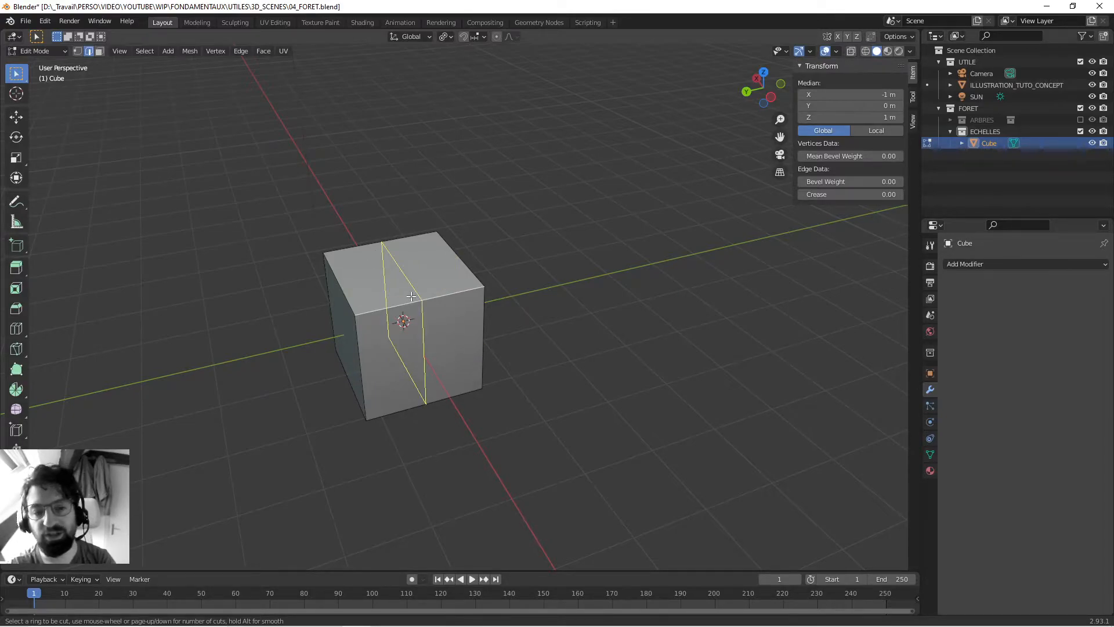
pyautogui.click(409, 299)
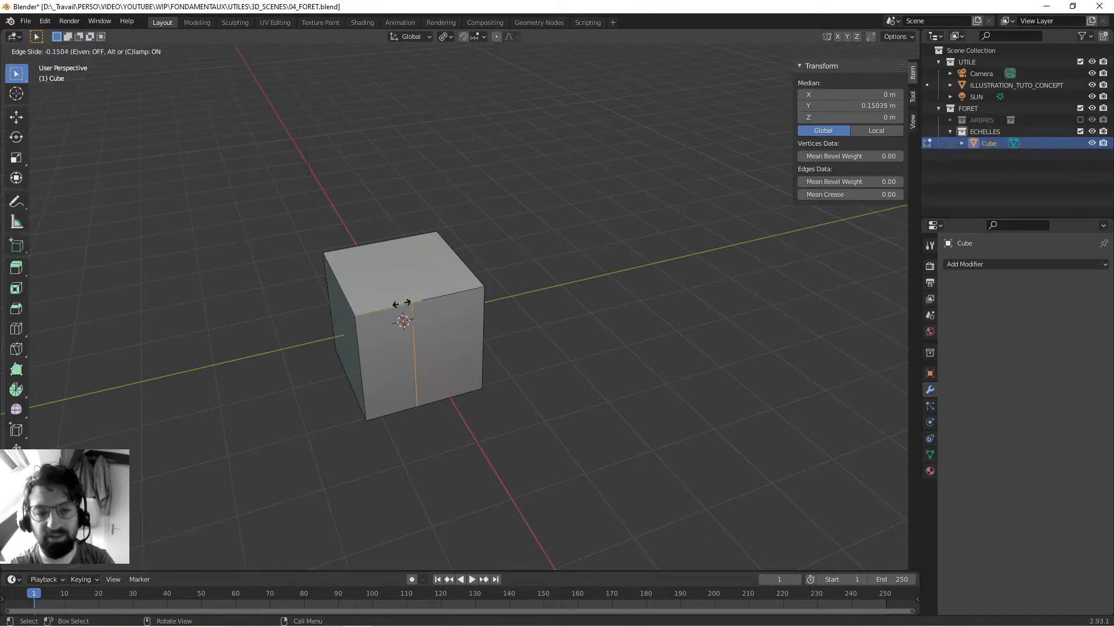
pyautogui.click(436, 303)
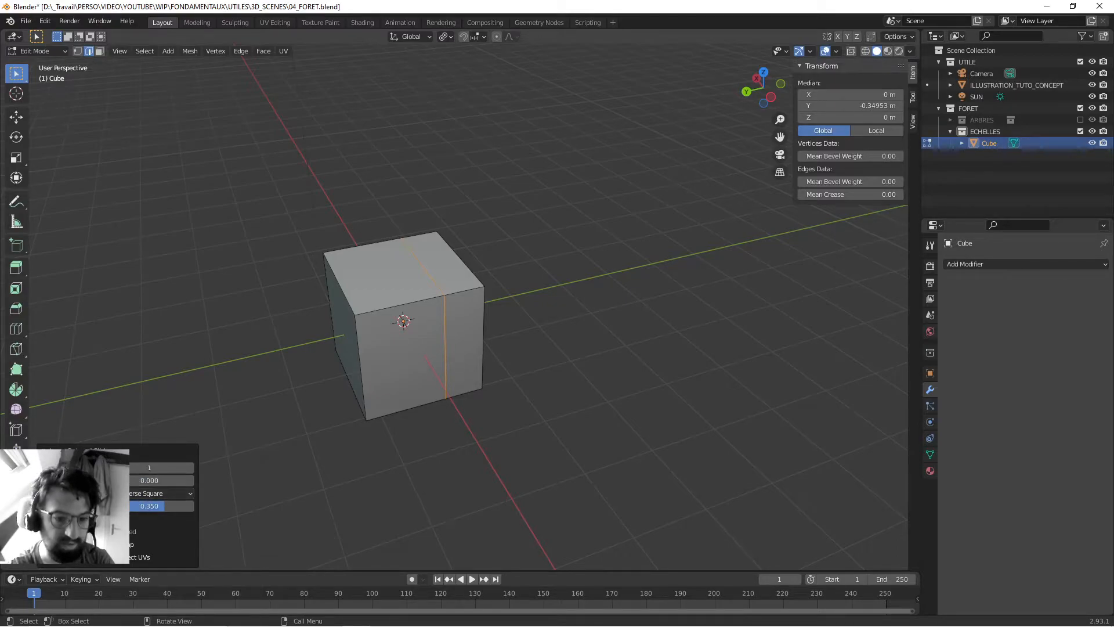
# - Try slide factors of 1 and 0.5 on the loop cut, ending with the factor set to 0
pyautogui.moveTo(145, 503)
pyautogui.mouseDown()
pyautogui.moveTo(125, 503)
pyautogui.moveTo(150, 504)
pyautogui.mouseUp()
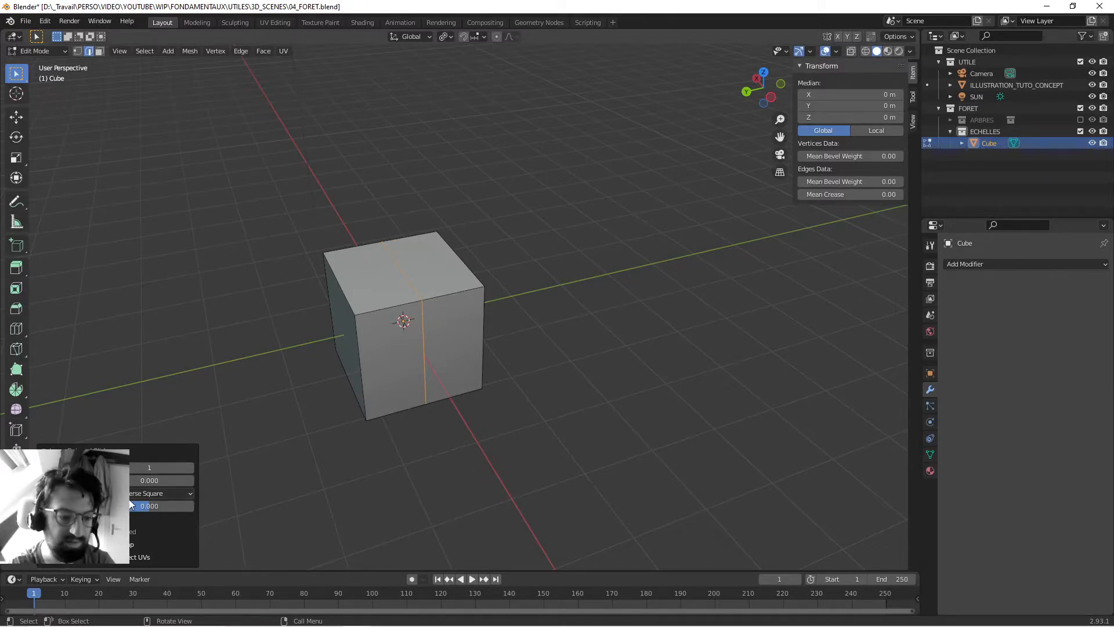
pyautogui.moveTo(149, 506); pyautogui.dragTo(256, 507)
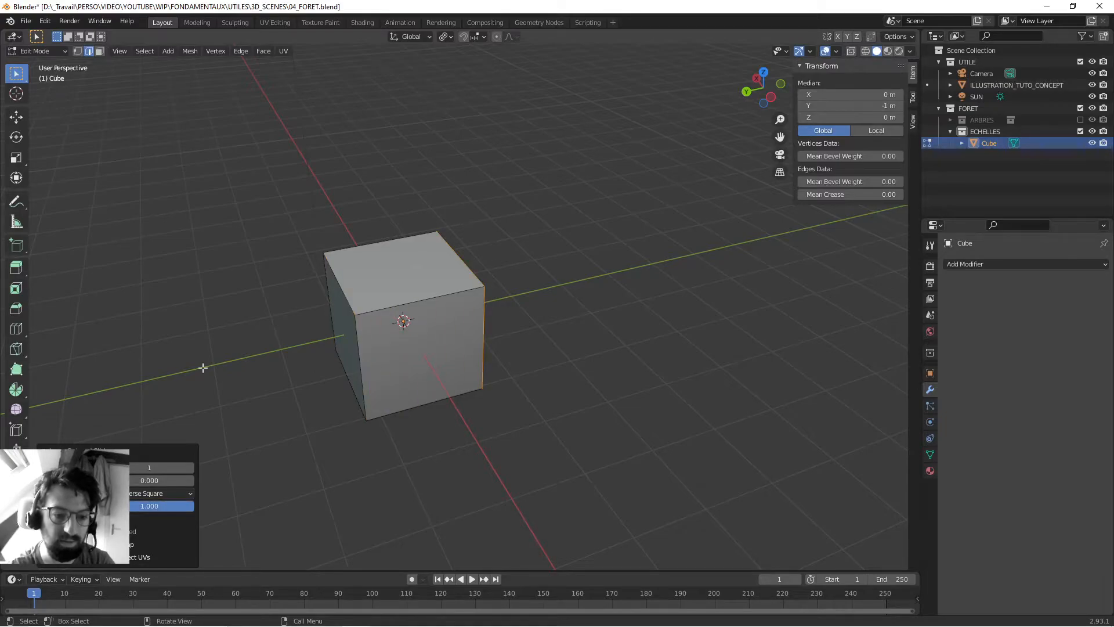
pyautogui.doubleClick(157, 506)
pyautogui.write('0.5')
pyautogui.press('Return')
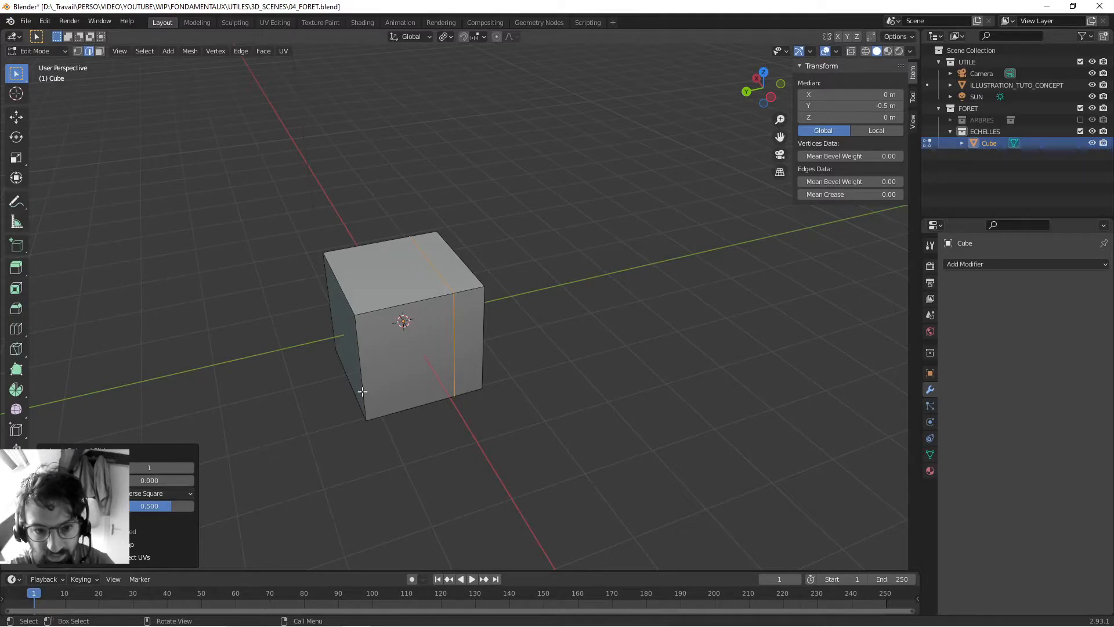
pyautogui.doubleClick(145, 508)
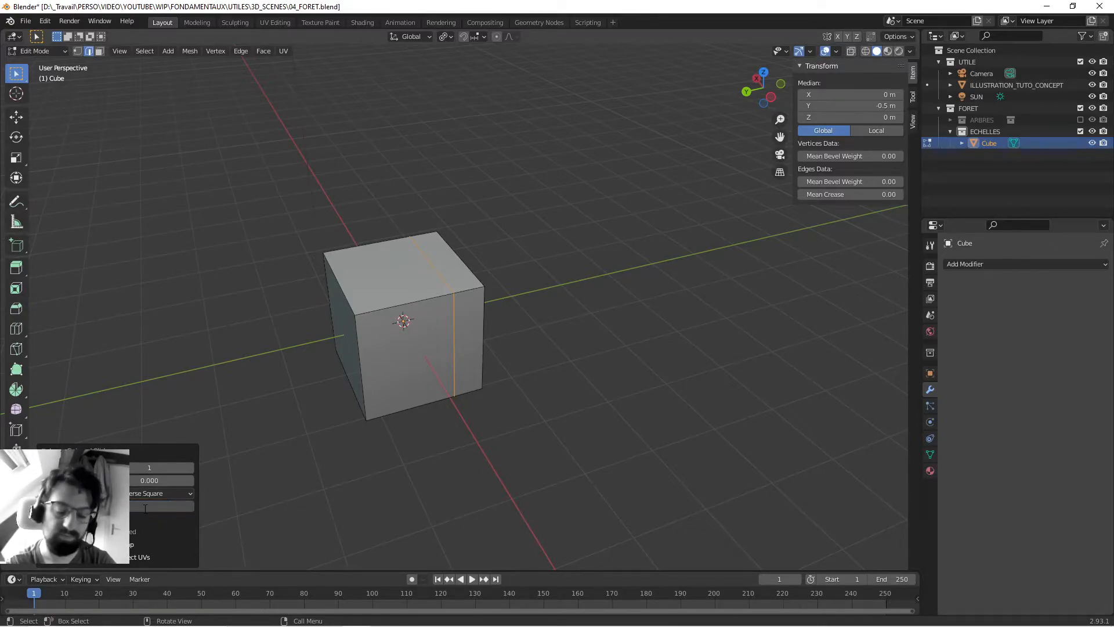
pyautogui.write('0')
pyautogui.press('Return')
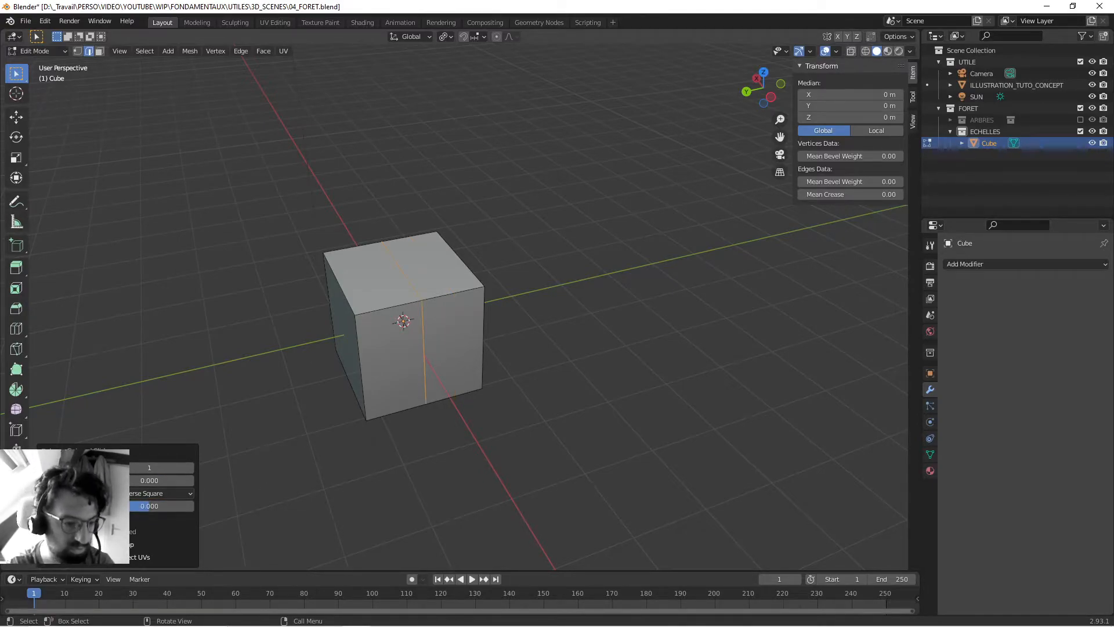
# - Raise the loop cut's number of cuts to 6
pyautogui.click(192, 468)
pyautogui.click(191, 468)
pyautogui.click(192, 468)
pyautogui.click(191, 468)
pyautogui.click(191, 468)
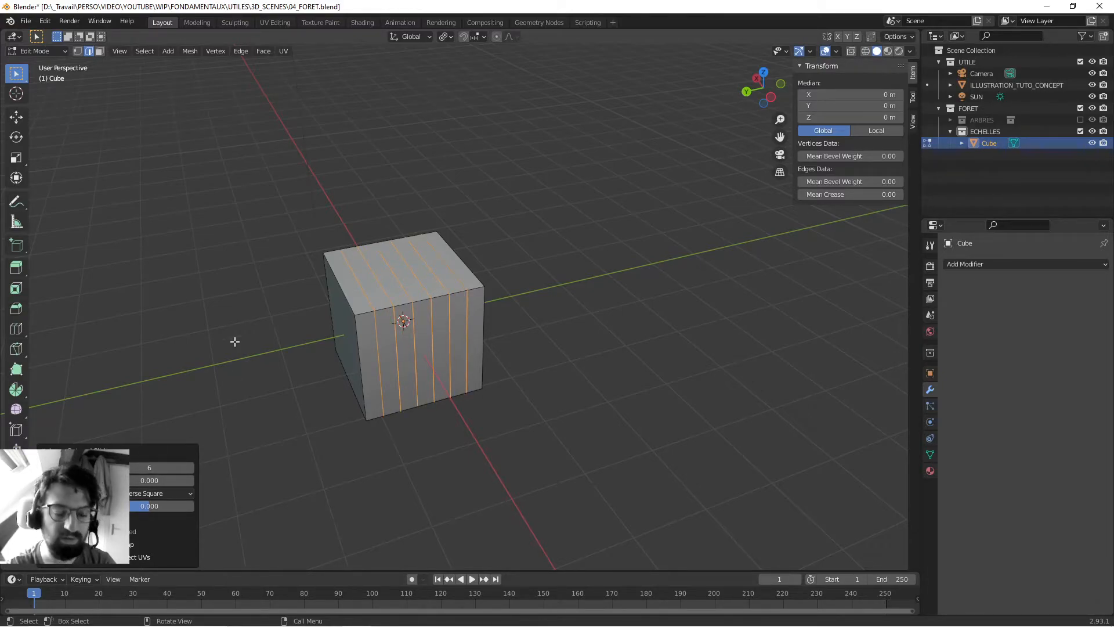
# - Add 5 evenly spaced vertical loop cuts perpendicular to the existing ones, keeping them centred without sliding
pyautogui.moveTo(235, 357); pyautogui.dragTo(347, 466, button='middle')
pyautogui.click(354, 323)
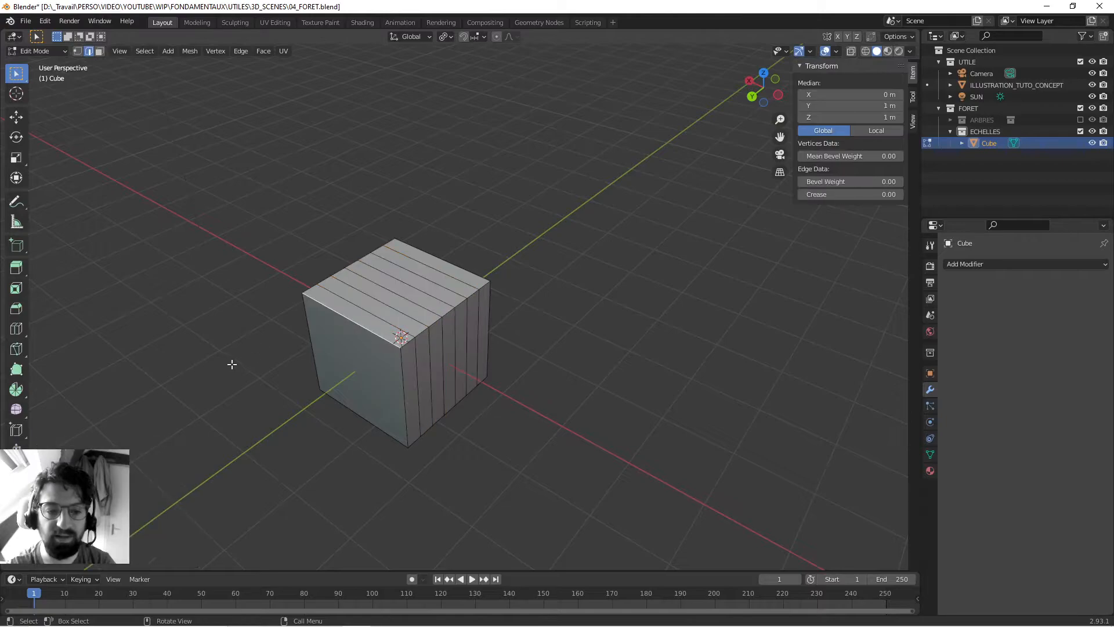
pyautogui.moveTo(229, 365); pyautogui.dragTo(346, 348, button='middle')
pyautogui.hotkey('ctrl', 'r')
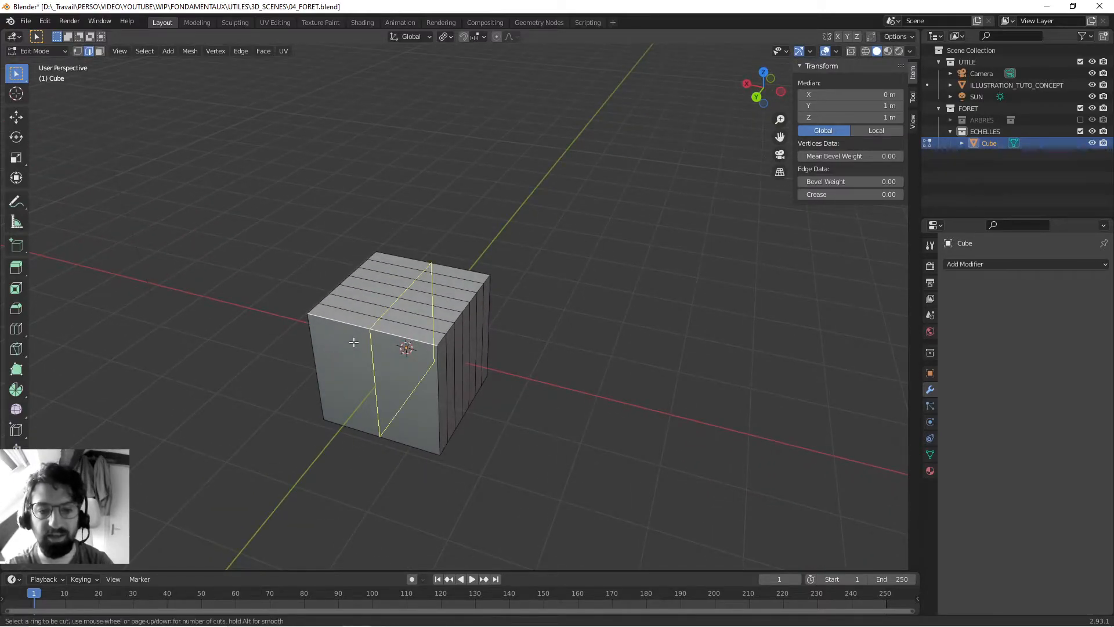
pyautogui.scroll(2, 356, 340)
pyautogui.scroll(5, 356, 340)
pyautogui.scroll(-6, 356, 341)
pyautogui.scroll(7, 356, 340)
pyautogui.scroll(-7, 355, 340)
pyautogui.scroll(5, 355, 340)
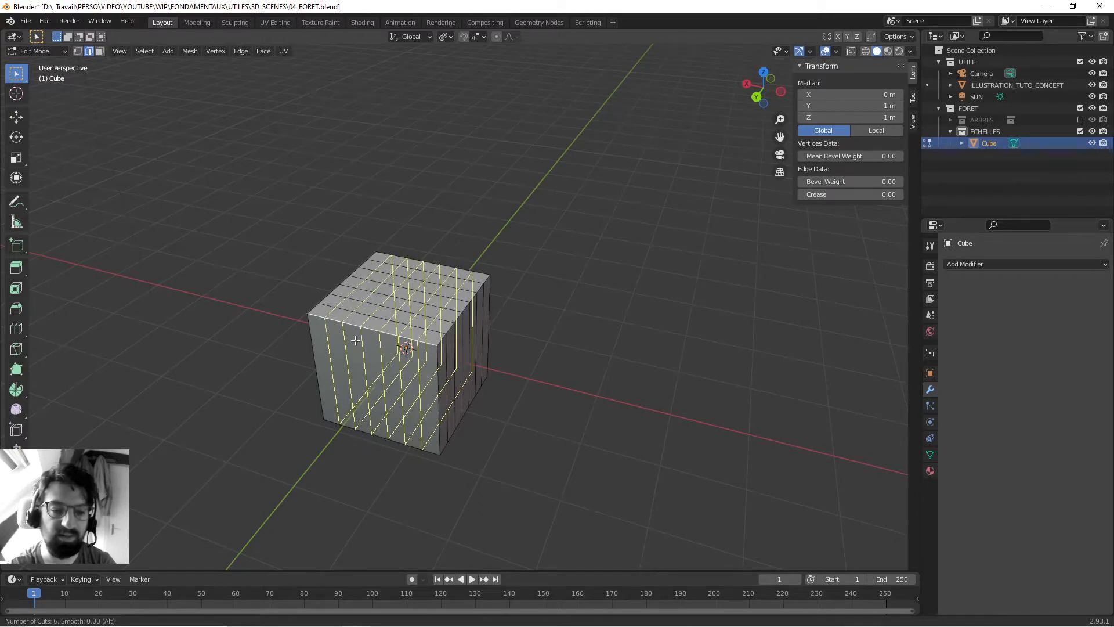
pyautogui.click(355, 340)
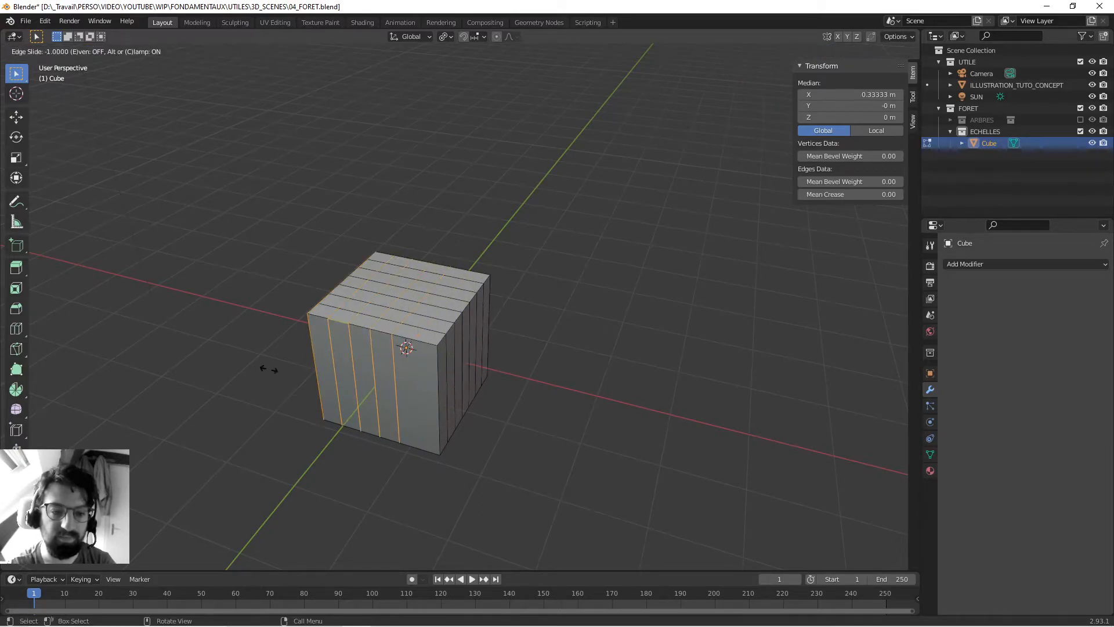
pyautogui.rightClick(339, 342)
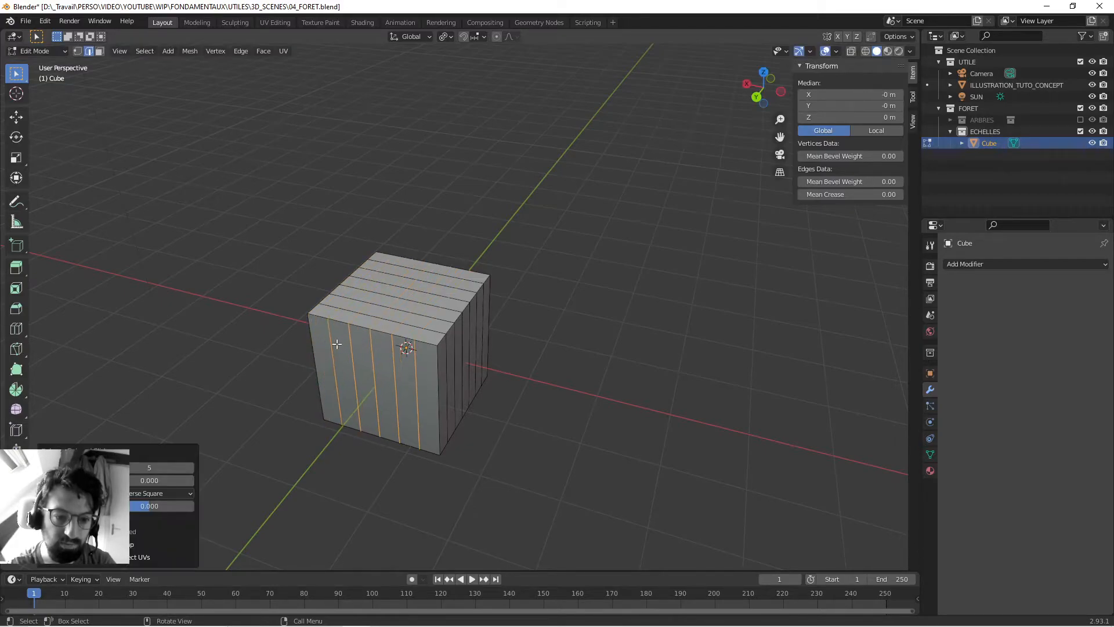
# - Clear the selection and add several evenly spaced horizontal loop cuts around the cube, without sliding them
pyautogui.moveTo(288, 390); pyautogui.dragTo(219, 313, button='middle')
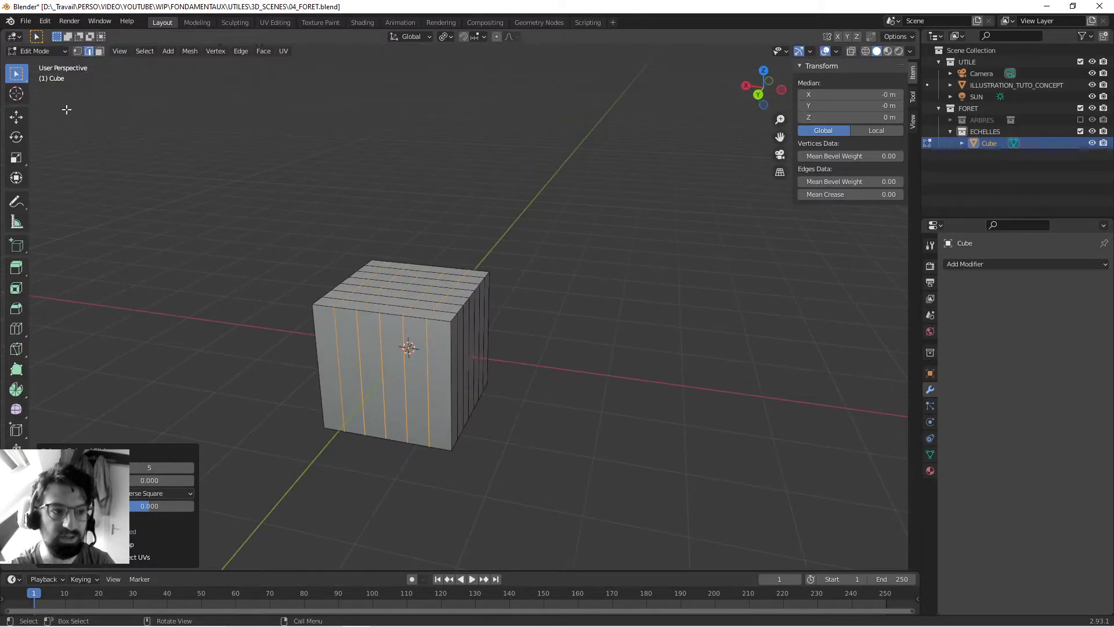
pyautogui.click(256, 171)
pyautogui.moveTo(159, 177); pyautogui.dragTo(278, 214, button='middle')
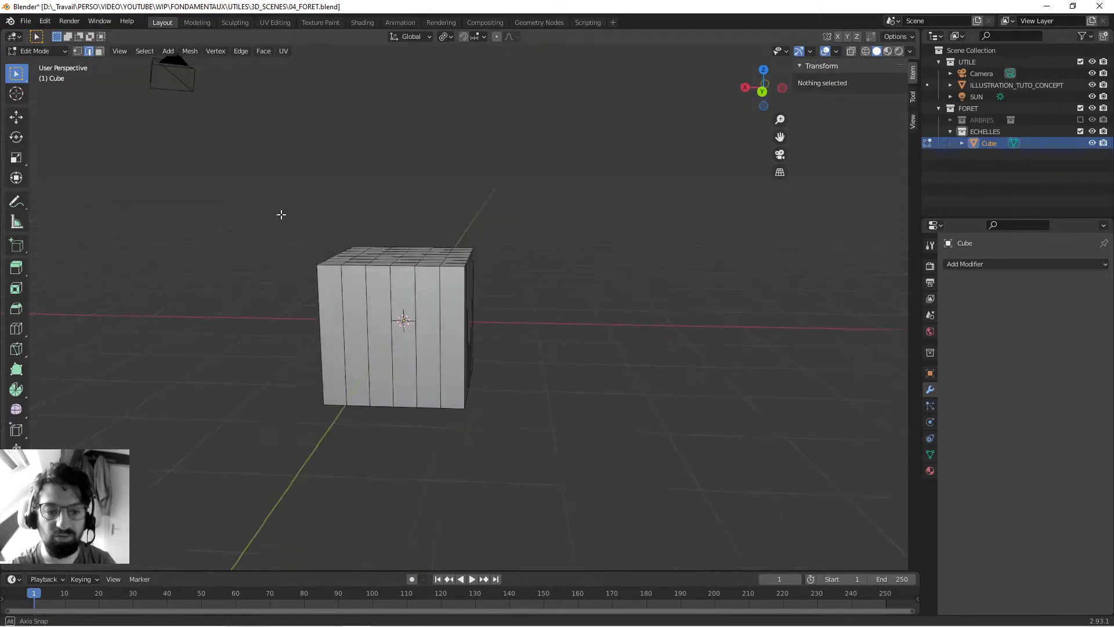
pyautogui.keyDown('alt'); pyautogui.click(342, 314); pyautogui.keyUp('alt')
pyautogui.hotkey('ctrl', 'r')
pyautogui.scroll(4, 342, 314)
pyautogui.click(341, 314)
pyautogui.rightClick(341, 314)
# - Select one face near the centre of the cube's top and try moving it on its own
pyautogui.moveTo(234, 259); pyautogui.dragTo(241, 297, button='middle')
pyautogui.press('3')
pyautogui.click(403, 292)
pyautogui.moveTo(258, 259); pyautogui.dragTo(366, 298, button='middle')
pyautogui.press('g')
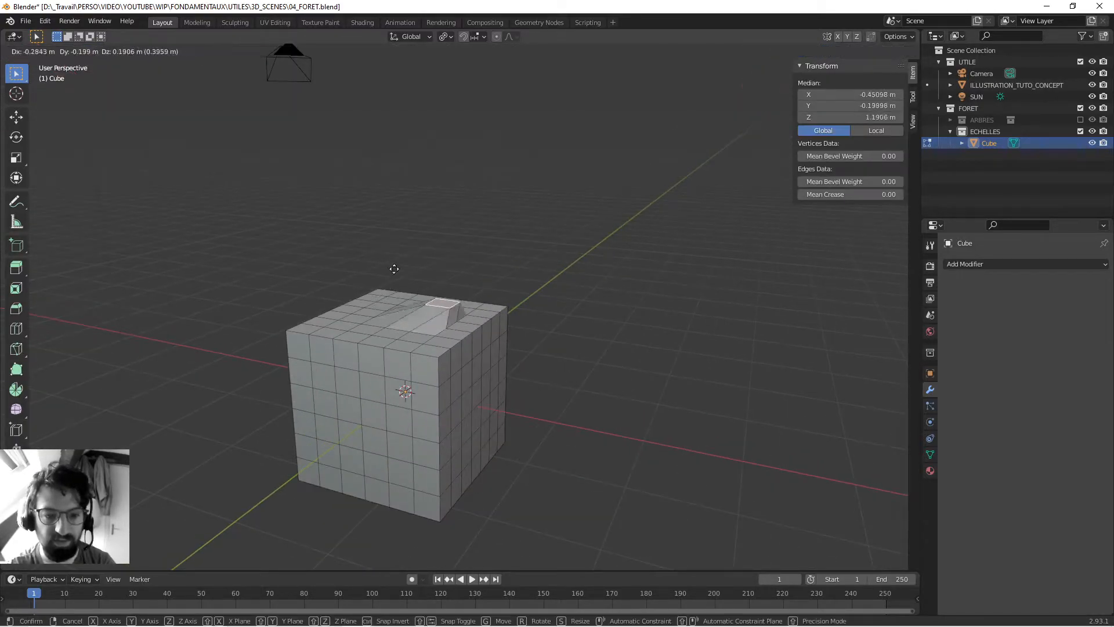
pyautogui.rightClick(363, 248)
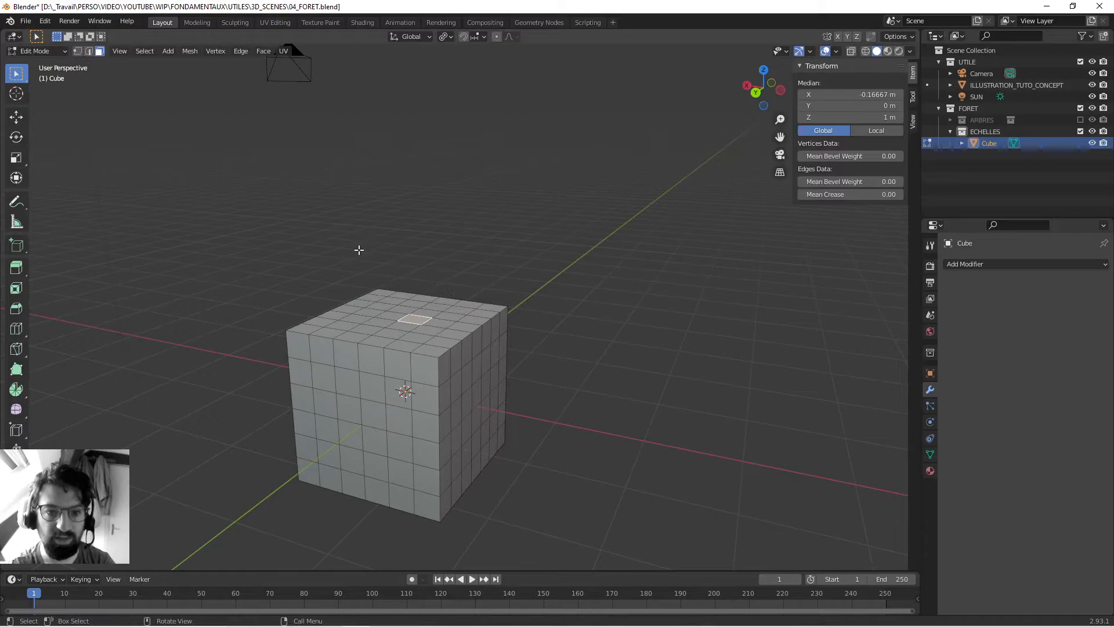
# - Enable proportional editing and raise the selected top face about 0.78 m with a proportional size of 1.46
pyautogui.click(496, 38)
pyautogui.press('g')
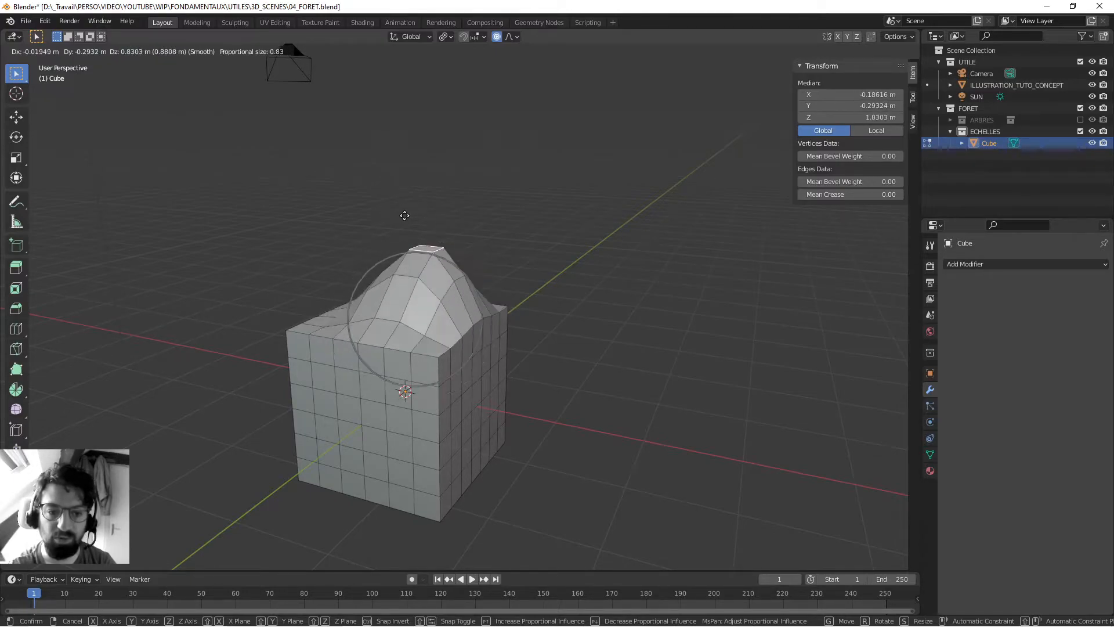
pyautogui.scroll(-7, 404, 215)
pyautogui.scroll(10, 404, 216)
pyautogui.scroll(-10, 404, 215)
pyautogui.scroll(3, 404, 215)
pyautogui.scroll(4, 404, 215)
pyautogui.scroll(-5, 404, 216)
pyautogui.scroll(6, 405, 215)
pyautogui.scroll(-3, 405, 216)
pyautogui.scroll(2, 405, 216)
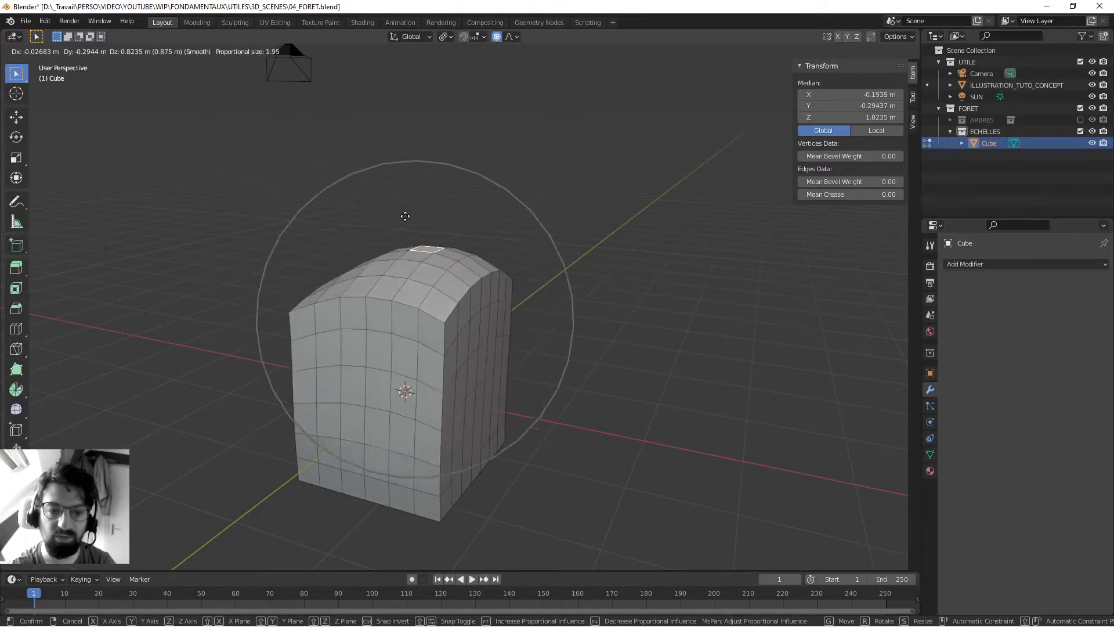
pyautogui.scroll(-2, 405, 216)
pyautogui.scroll(-5, 405, 216)
pyautogui.scroll(7, 405, 216)
pyautogui.scroll(-3, 406, 215)
pyautogui.scroll(4, 405, 216)
pyautogui.scroll(-2, 406, 215)
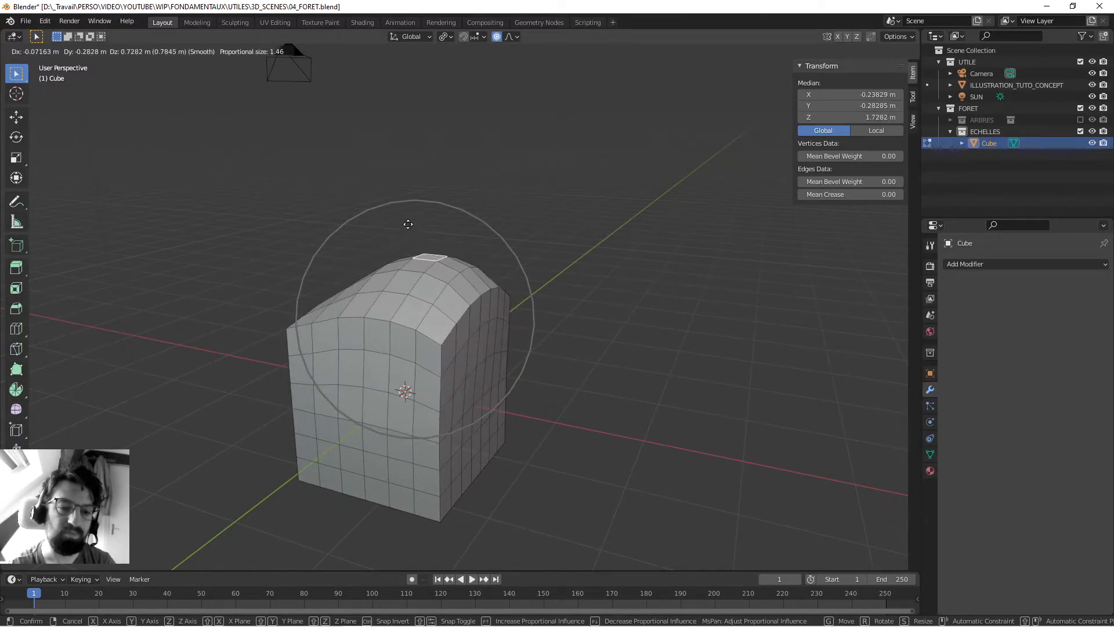
pyautogui.click(407, 220)
# - Rotate the raised face about -103° and scale it up about 1.83 times with proportional editing
pyautogui.press('r')
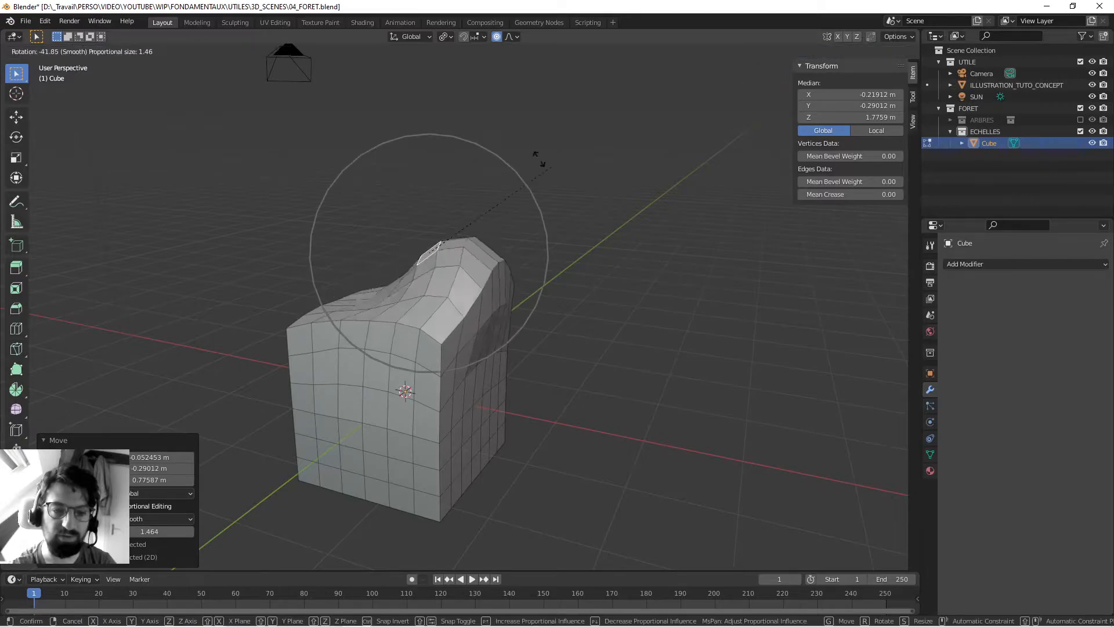
pyautogui.click(588, 205)
pyautogui.press('s')
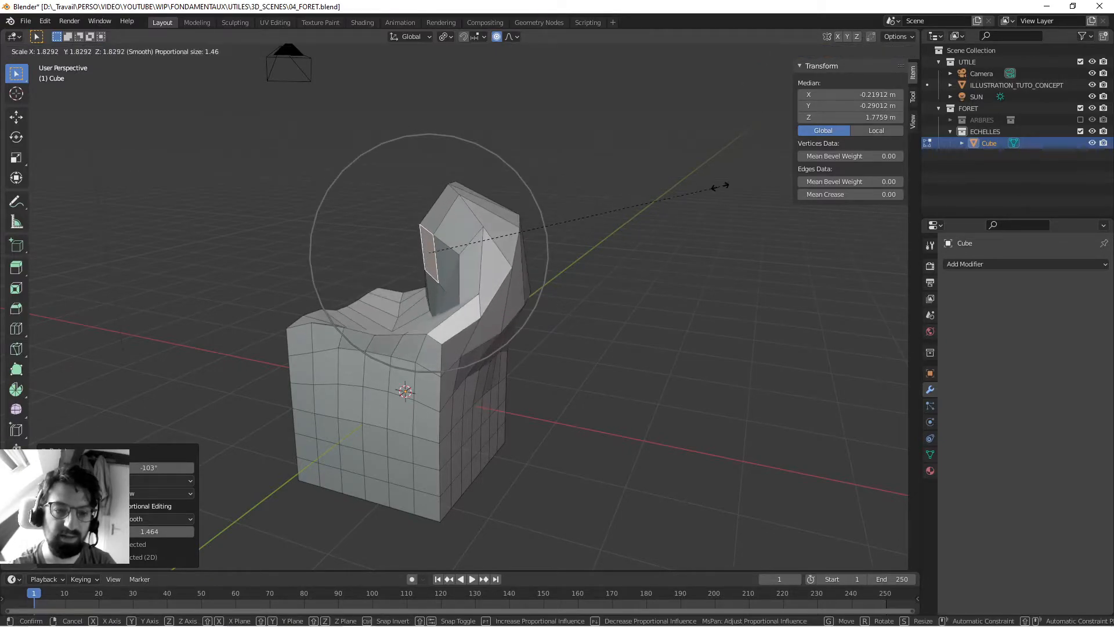
pyautogui.scroll(3, 718, 186)
pyautogui.scroll(-8, 720, 186)
pyautogui.click(720, 186)
pyautogui.scroll(-3, 580, 261)
# - Return to Object Mode, delete the deformed cube and save the file
pyautogui.moveTo(464, 279); pyautogui.dragTo(405, 316, button='middle')
pyautogui.press('Tab')
pyautogui.rightClick(453, 288)
pyautogui.click(453, 291)
pyautogui.press('x')
pyautogui.click(485, 286)
pyautogui.hotkey('ctrl', 's')
# - Add a new cube to the ECHELLES collection and enter Edit Mode
pyautogui.moveTo(494, 290); pyautogui.dragTo(503, 346, button='middle')
pyautogui.hotkey('shift', 'a')
pyautogui.moveTo(502, 346)
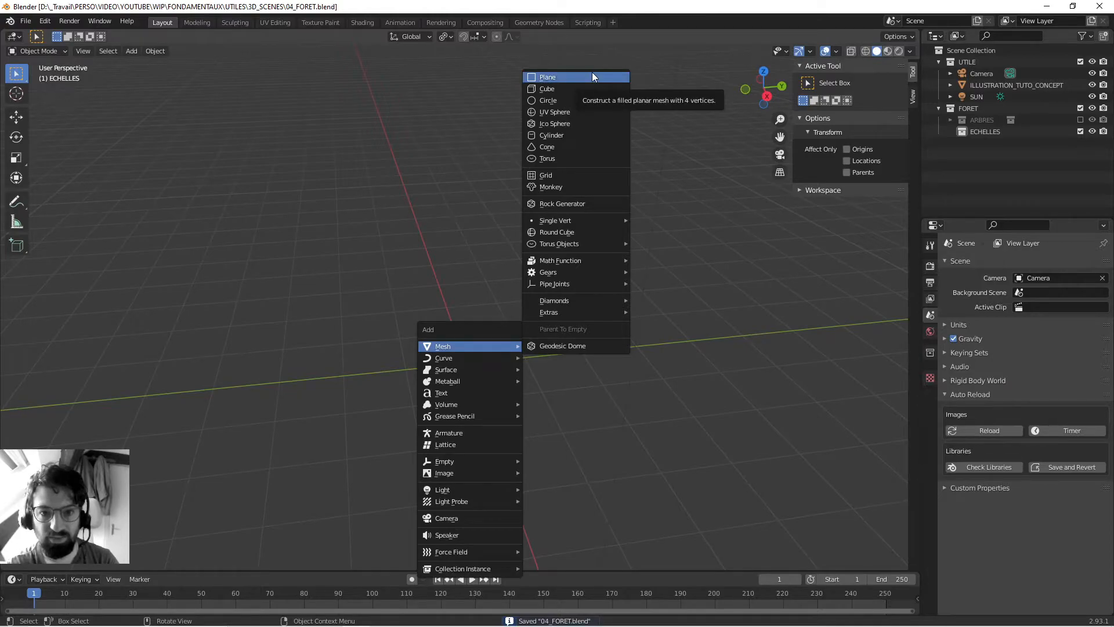
pyautogui.click(585, 87)
pyautogui.moveTo(522, 307); pyautogui.dragTo(449, 314, button='middle')
pyautogui.press('Tab')
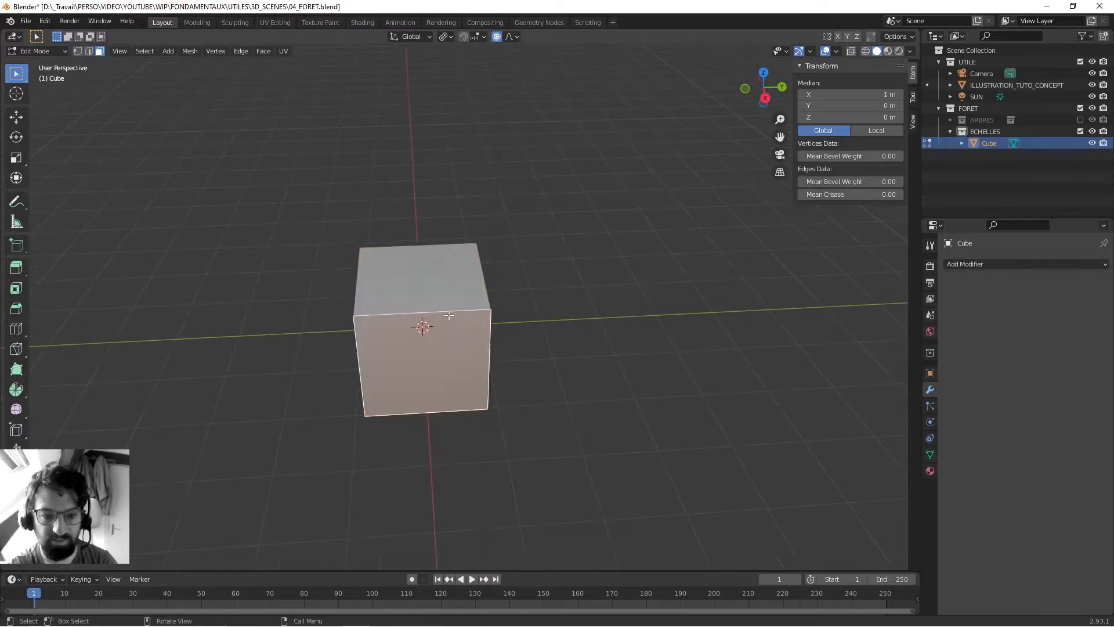
# - Add one centred vertical loop cut dividing the cube into two halves along Y
pyautogui.press('2')
pyautogui.click(444, 310)
pyautogui.hotkey('ctrl', 'r')
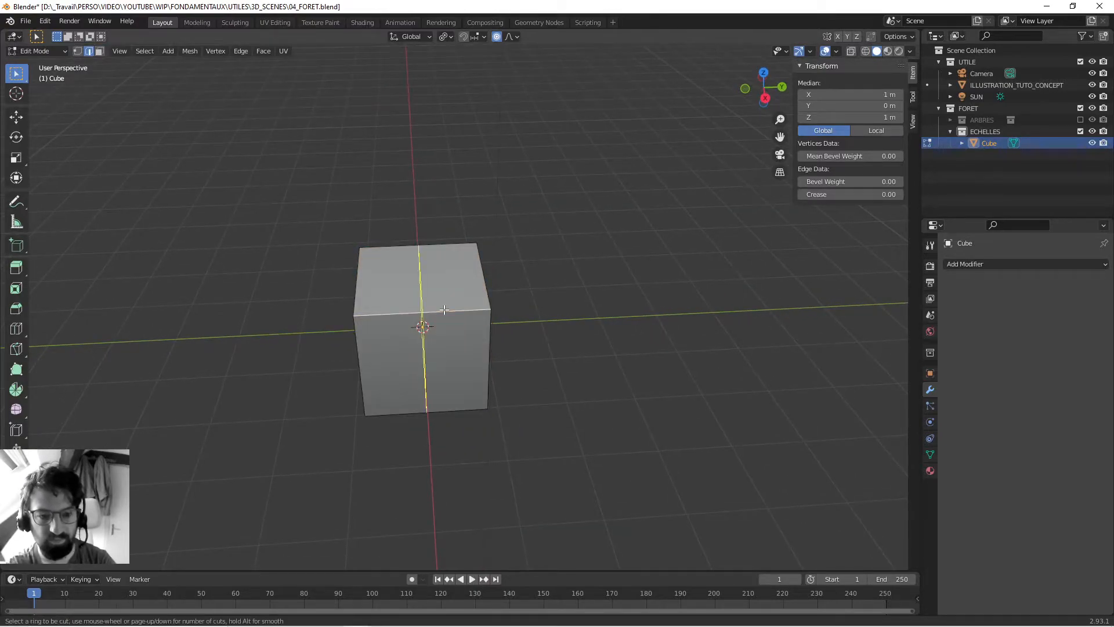
pyautogui.click(444, 310)
pyautogui.rightClick(443, 309)
# - Select the faces of the cube's -Y half and delete them
pyautogui.moveTo(443, 310); pyautogui.dragTo(488, 312, button='middle')
pyautogui.press('3')
pyautogui.click(389, 292)
pyautogui.keyDown('alt'); pyautogui.click(393, 317); pyautogui.keyUp('alt')
pyautogui.moveTo(394, 318); pyautogui.dragTo(455, 307, button='middle')
pyautogui.keyDown('shift'); pyautogui.click(377, 380); pyautogui.keyUp('shift')
pyautogui.press('x')
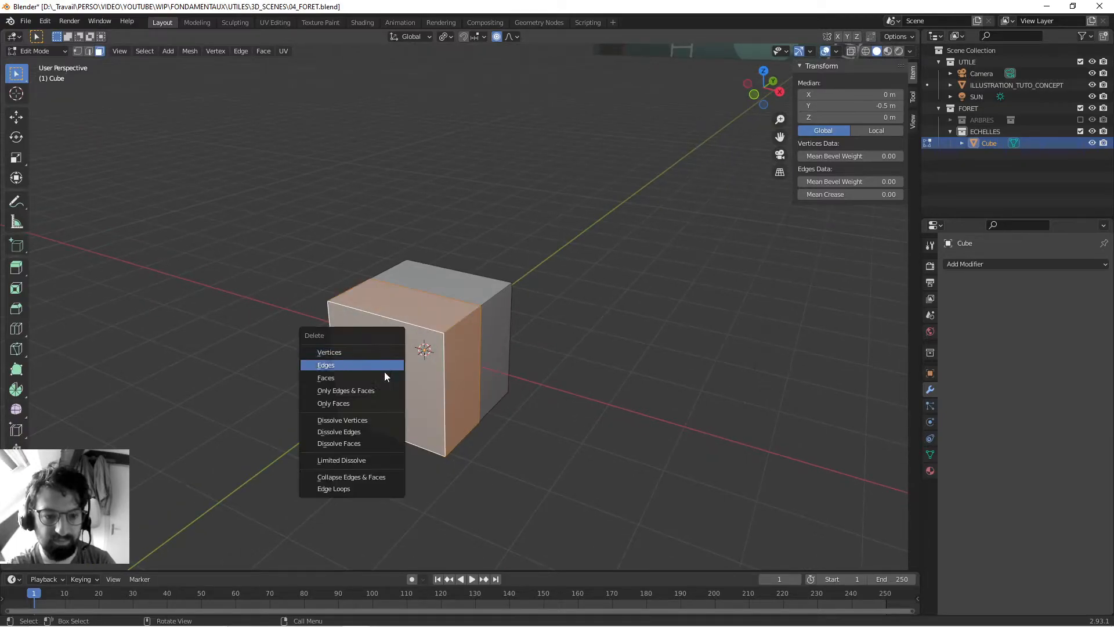
pyautogui.click(384, 377)
# - Add several evenly spaced horizontal loop cuts around the remaining half cube, without sliding them
pyautogui.moveTo(385, 377); pyautogui.dragTo(390, 335, button='middle')
pyautogui.press('2')
pyautogui.click(385, 314)
pyautogui.hotkey('ctrl', 'r')
pyautogui.scroll(2, 390, 335)
pyautogui.scroll(3, 390, 335)
pyautogui.click(390, 335)
pyautogui.rightClick(389, 335)
# - Add 3 centred loop cuts across the half cube's Y thickness and several more along its X length
pyautogui.hotkey('ctrl', 'r')
pyautogui.scroll(2, 428, 288)
pyautogui.click(429, 288)
pyautogui.rightClick(430, 289)
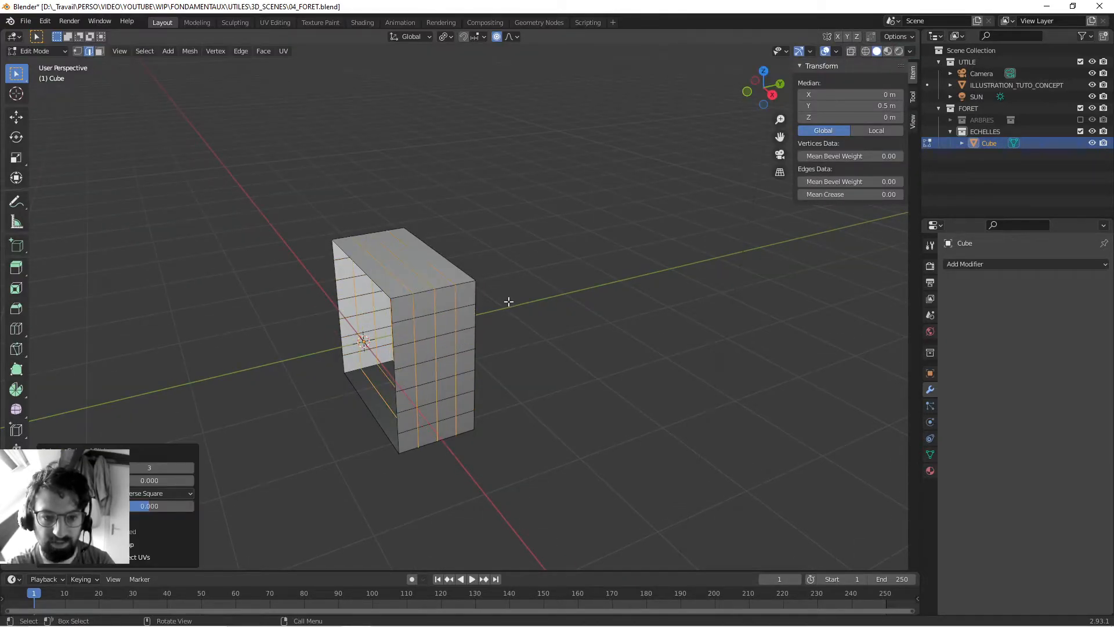
pyautogui.moveTo(508, 301); pyautogui.dragTo(592, 299, button='middle')
pyautogui.keyDown('alt'); pyautogui.click(593, 298); pyautogui.keyUp('alt')
pyautogui.press('s')
pyautogui.rightClick(593, 298)
# - Pull the central +Y face outward to about 2.41 m in Y, using a proportional size of 1.21
pyautogui.moveTo(490, 309); pyautogui.dragTo(507, 353, button='middle')
pyautogui.press('3')
pyautogui.click(507, 354)
pyautogui.moveTo(439, 370); pyautogui.dragTo(458, 372, button='middle')
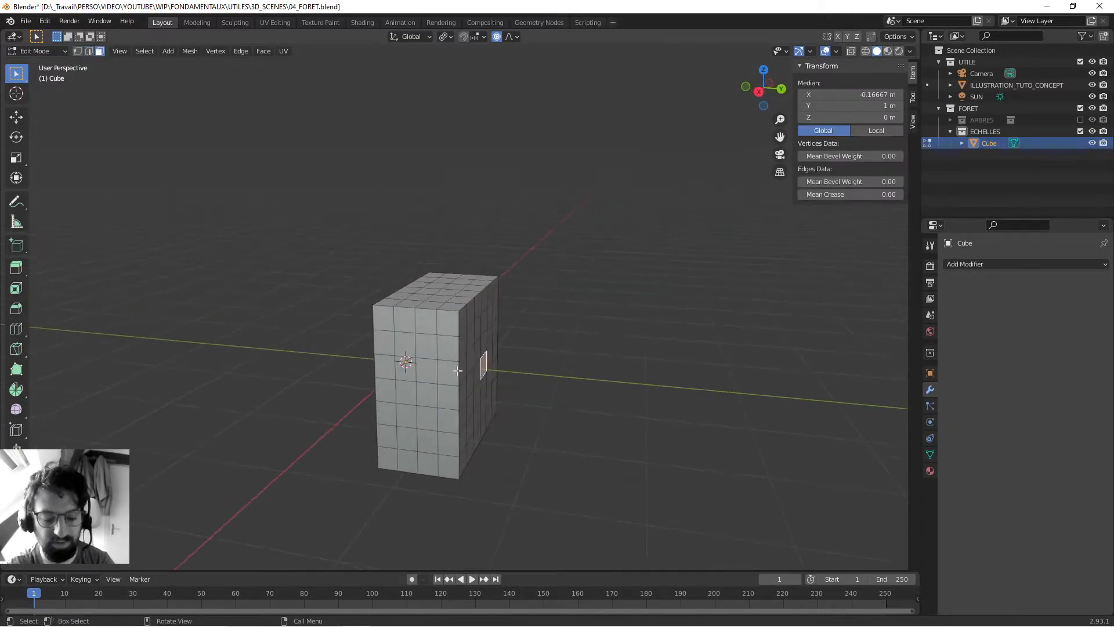
pyautogui.press('g')
pyautogui.scroll(-2, 543, 366)
pyautogui.scroll(3, 557, 371)
pyautogui.scroll(-6, 572, 376)
pyautogui.scroll(10, 609, 375)
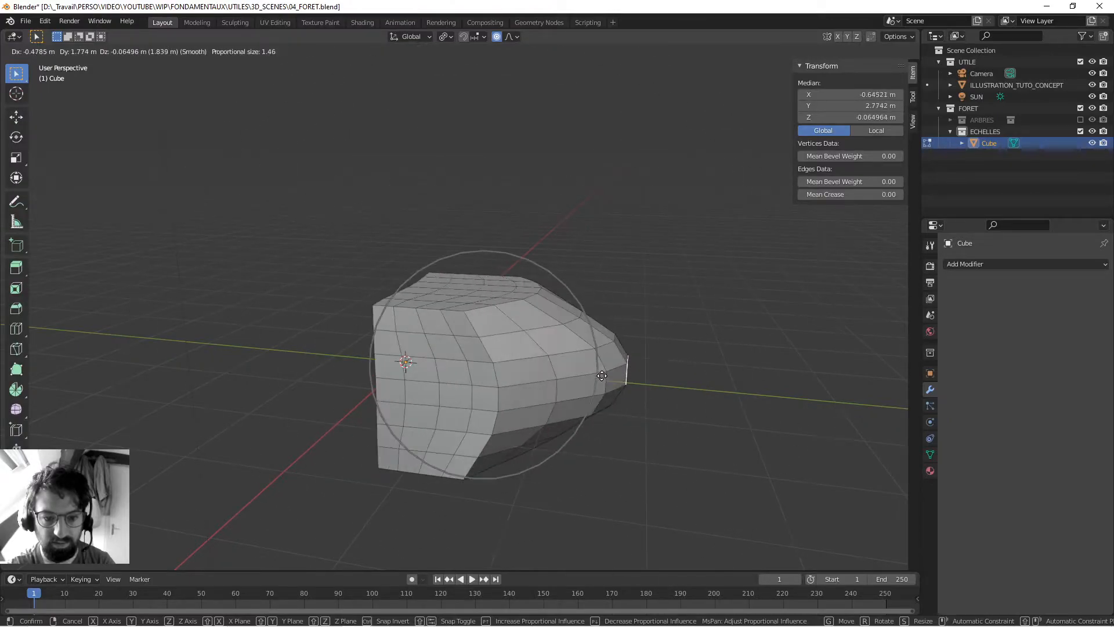
pyautogui.scroll(2, 592, 369)
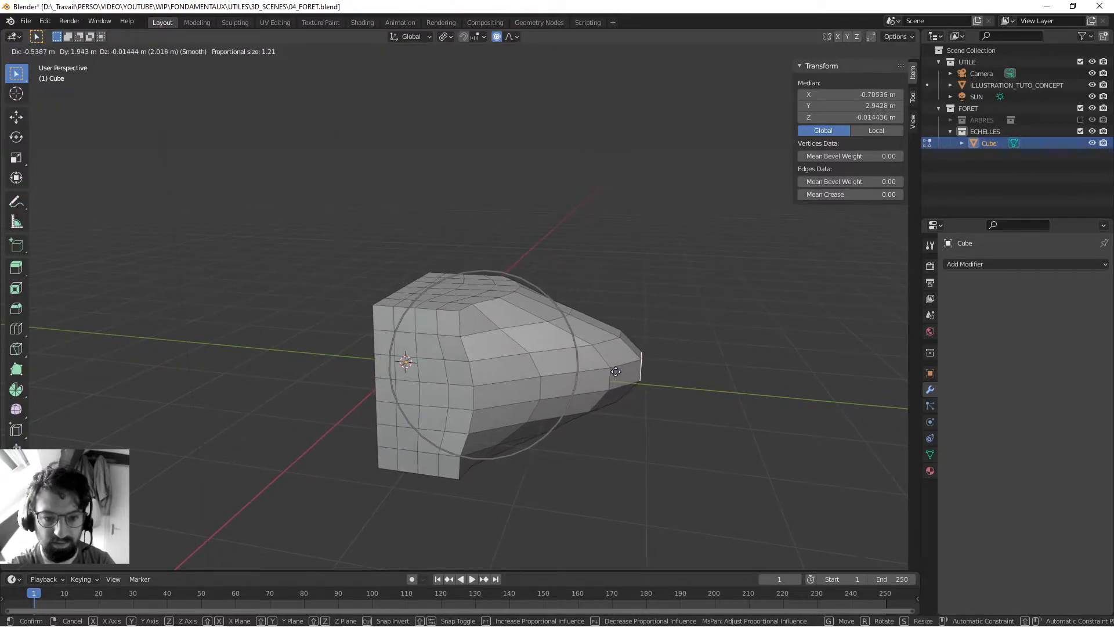
pyautogui.click(554, 362)
# - Select a face at the top's bulging edge, turn off proportional editing and extrude it upward about 1 m
pyautogui.click(471, 296)
pyautogui.press('g')
pyautogui.rightClick(491, 322)
pyautogui.click(497, 36)
pyautogui.moveTo(459, 259); pyautogui.dragTo(543, 281, button='middle')
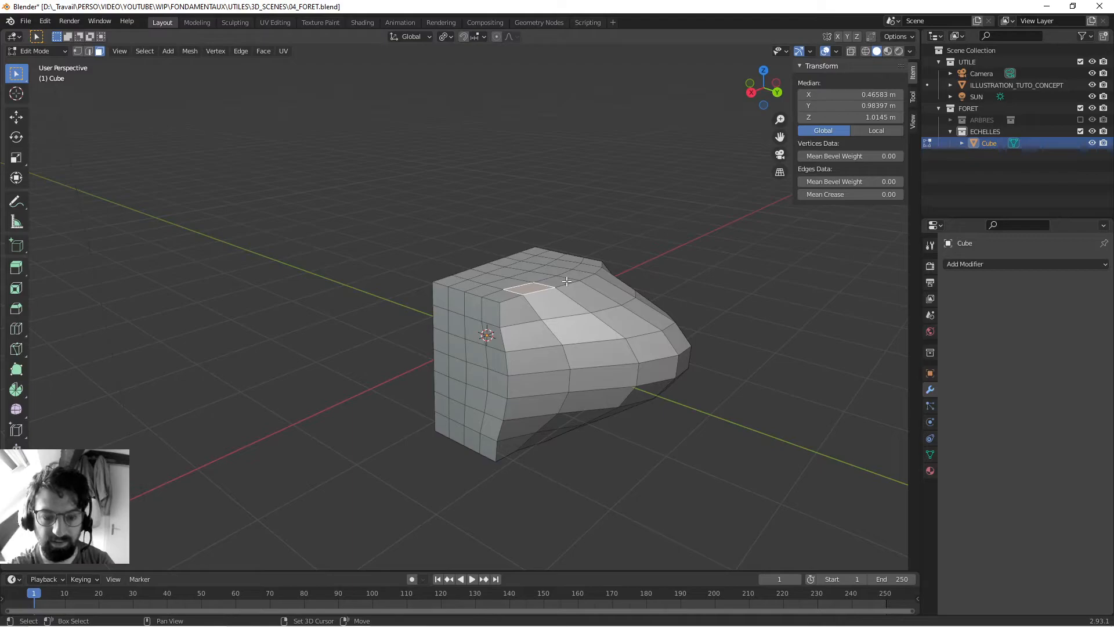
pyautogui.press('e')
pyautogui.click(569, 201)
# - Return to Object Mode and shade the deformed object smooth
pyautogui.moveTo(569, 203); pyautogui.dragTo(628, 204, button='middle')
pyautogui.press('Tab')
pyautogui.scroll(-4, 413, 285)
pyautogui.moveTo(413, 284); pyautogui.dragTo(427, 279, button='middle')
pyautogui.scroll(2, 430, 290)
pyautogui.rightClick(456, 316)
pyautogui.click(457, 317)
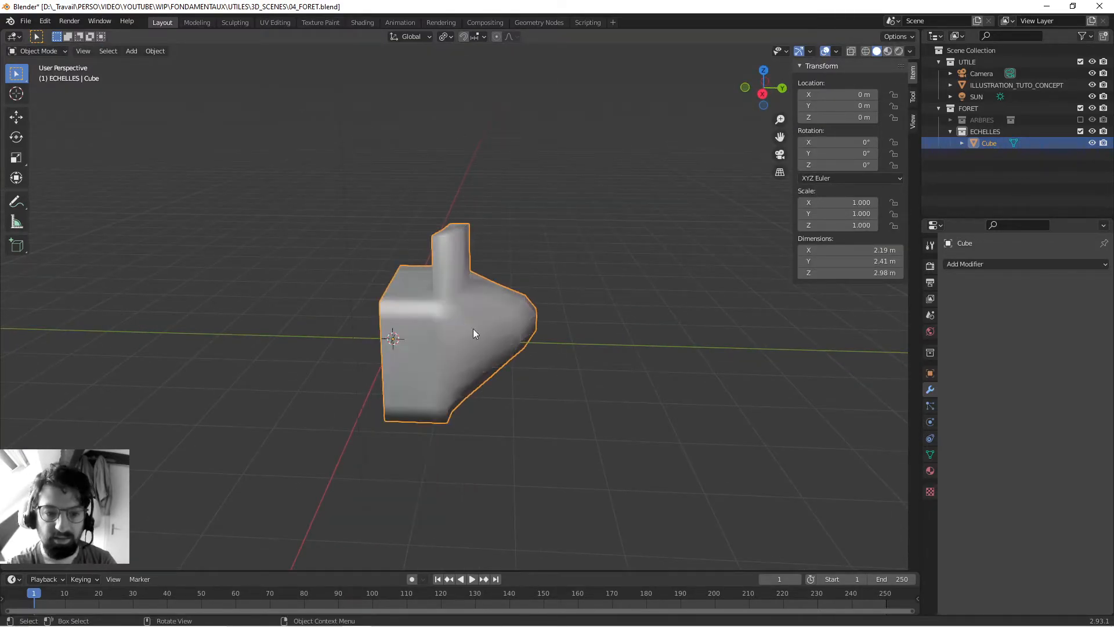
# - Turn on Auto Smooth at 30° in the deformed cube's normals settings
pyautogui.click(930, 455)
pyautogui.click(954, 463)
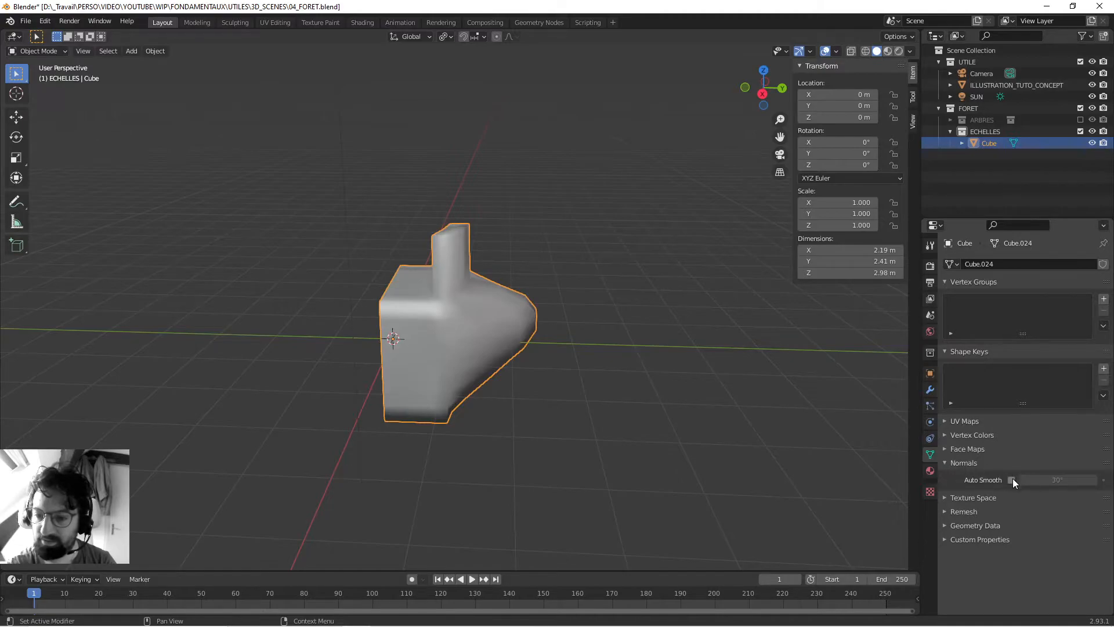
pyautogui.click(1011, 479)
pyautogui.moveTo(468, 324); pyautogui.dragTo(556, 329, button='middle')
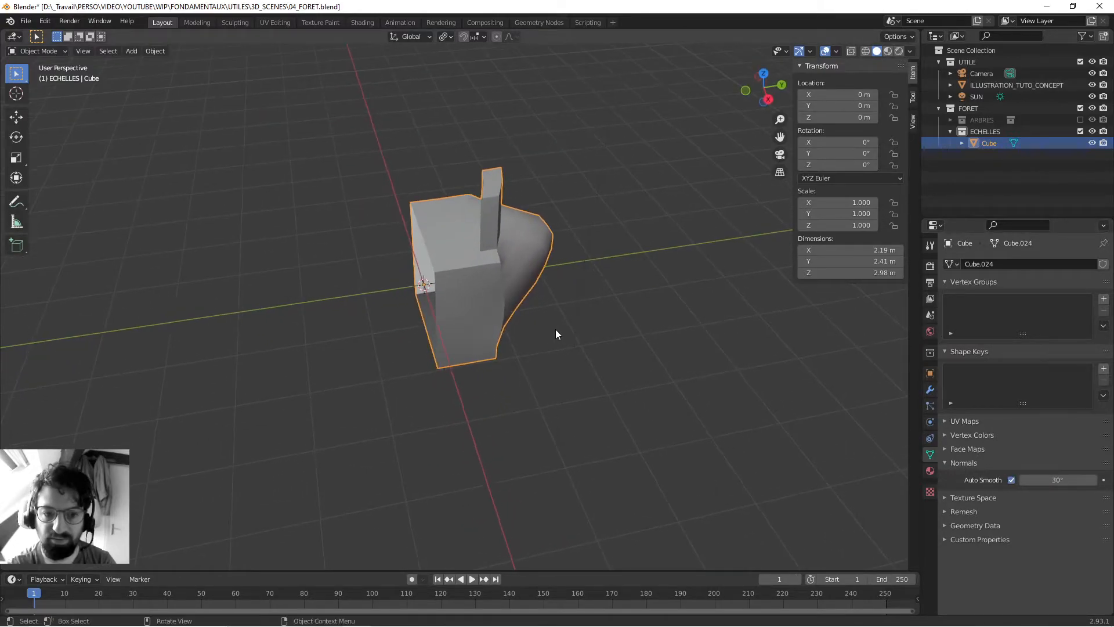
# - Add a Mirror modifier to the cube and mirror along the Y axis only
pyautogui.click(930, 390)
pyautogui.click(966, 270)
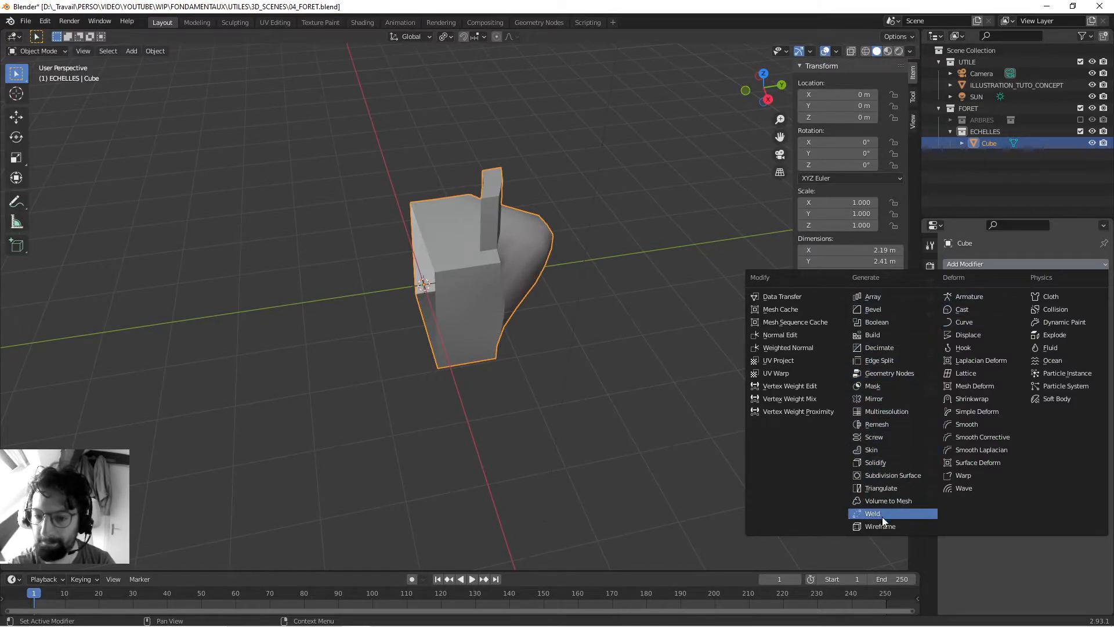
pyautogui.click(880, 398)
pyautogui.keyDown('shift'); pyautogui.moveTo(453, 273); pyautogui.dragTo(530, 318, button='middle'); pyautogui.keyUp('shift')
pyautogui.click(1049, 301)
pyautogui.click(1018, 301)
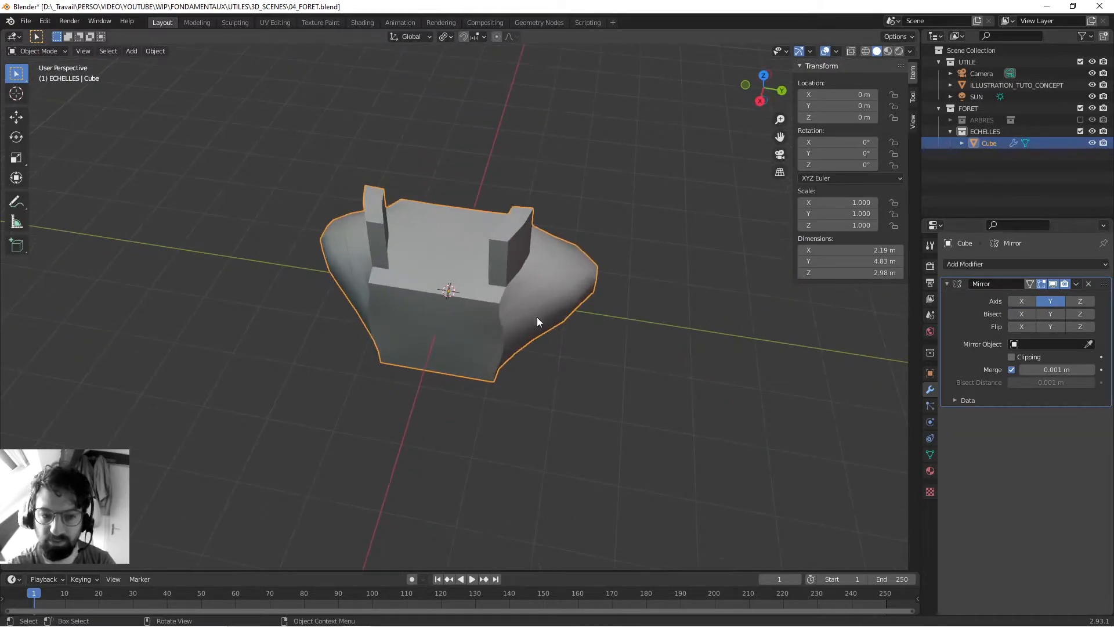
pyautogui.moveTo(444, 295); pyautogui.dragTo(478, 273, button='middle')
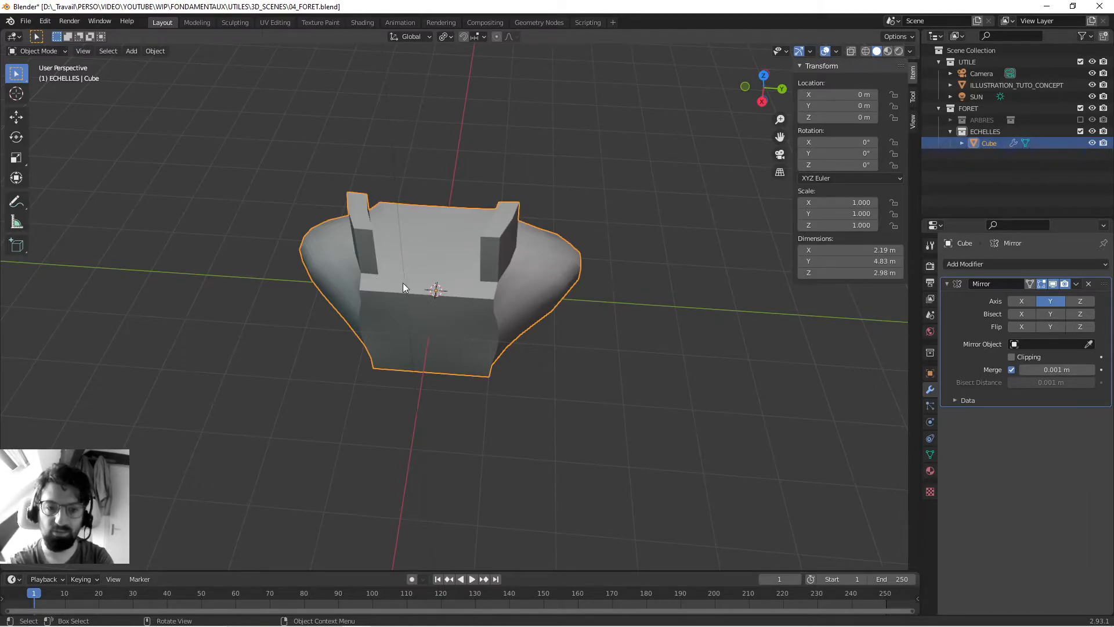
# - Inspect the mirrored cube in Edit Mode to tell real geometry from generated geometry, and return to Object Mode
pyautogui.moveTo(335, 308); pyautogui.dragTo(358, 296, button='middle')
pyautogui.press('Tab')
pyautogui.moveTo(451, 297); pyautogui.dragTo(471, 302, button='middle')
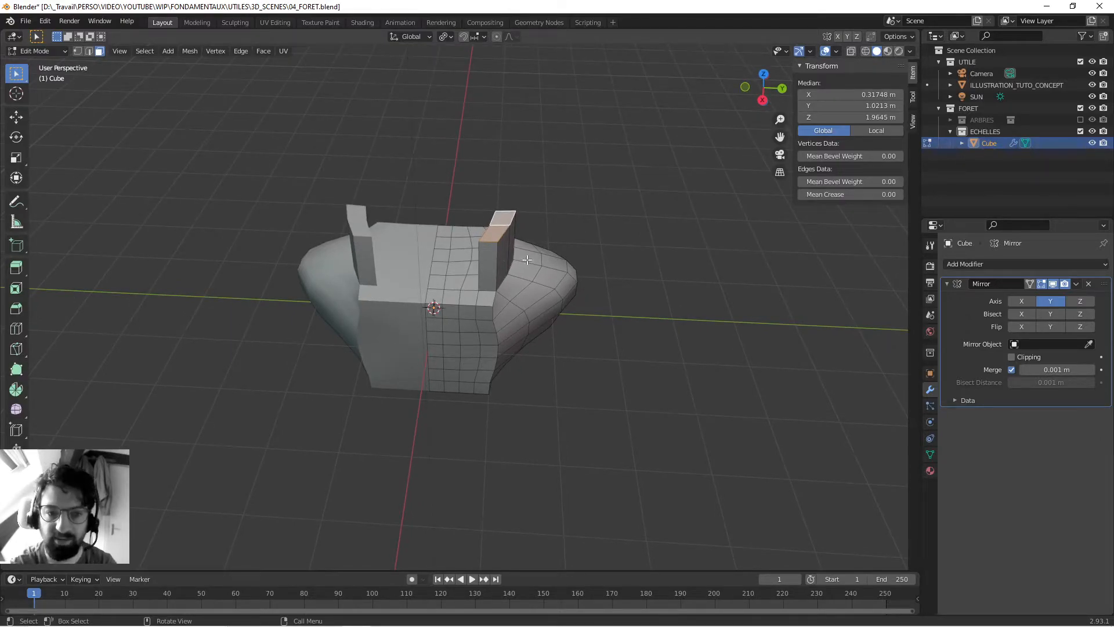
pyautogui.press('Tab')
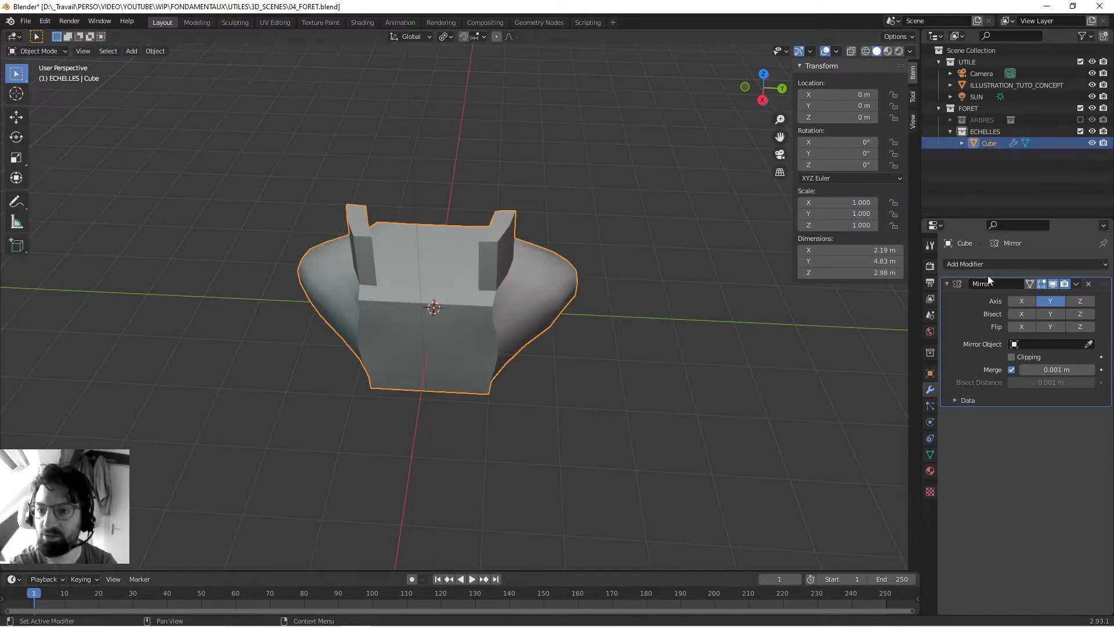
# - Examine the cube's mesh data and modifier entries in the scene hierarchy, toggling the Mirror's viewport display off and back on
pyautogui.click(961, 143)
pyautogui.click(1003, 156)
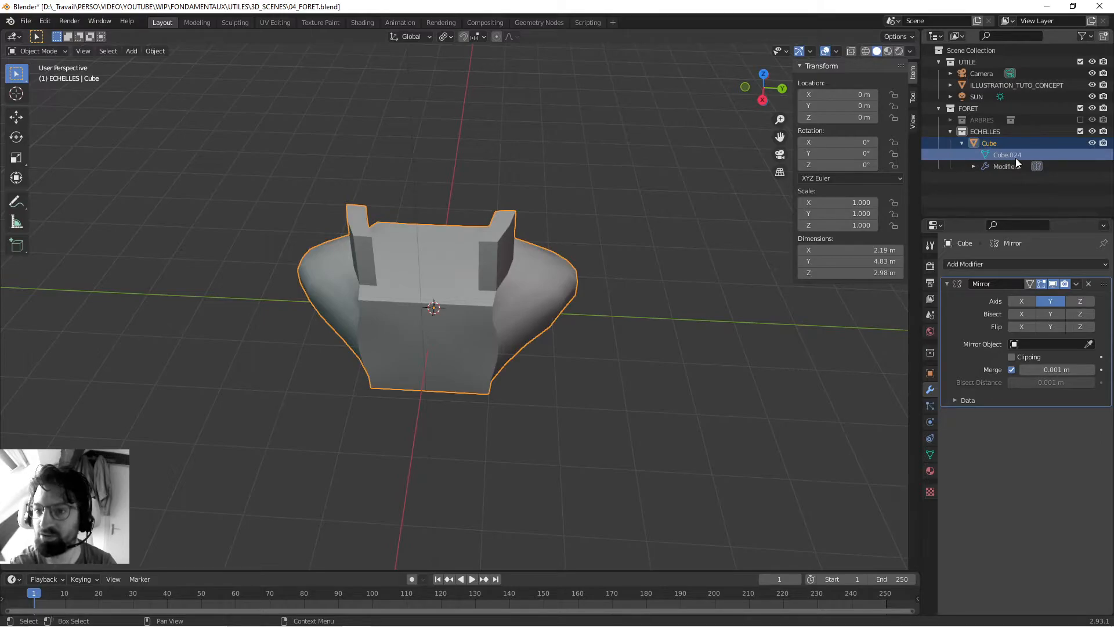
pyautogui.click(1052, 283)
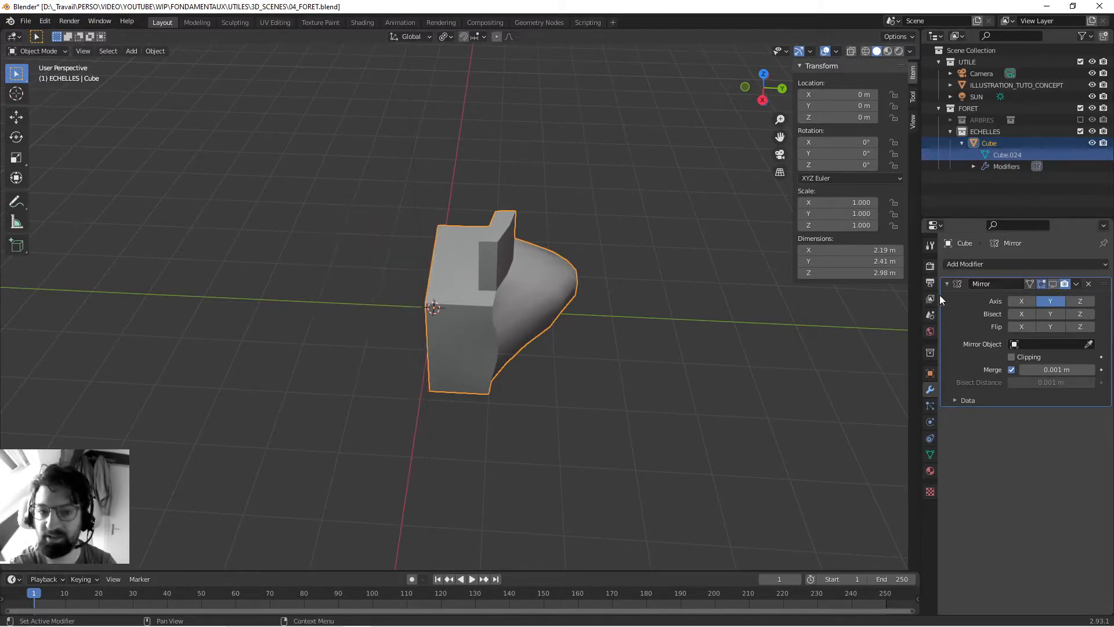
pyautogui.click(1054, 284)
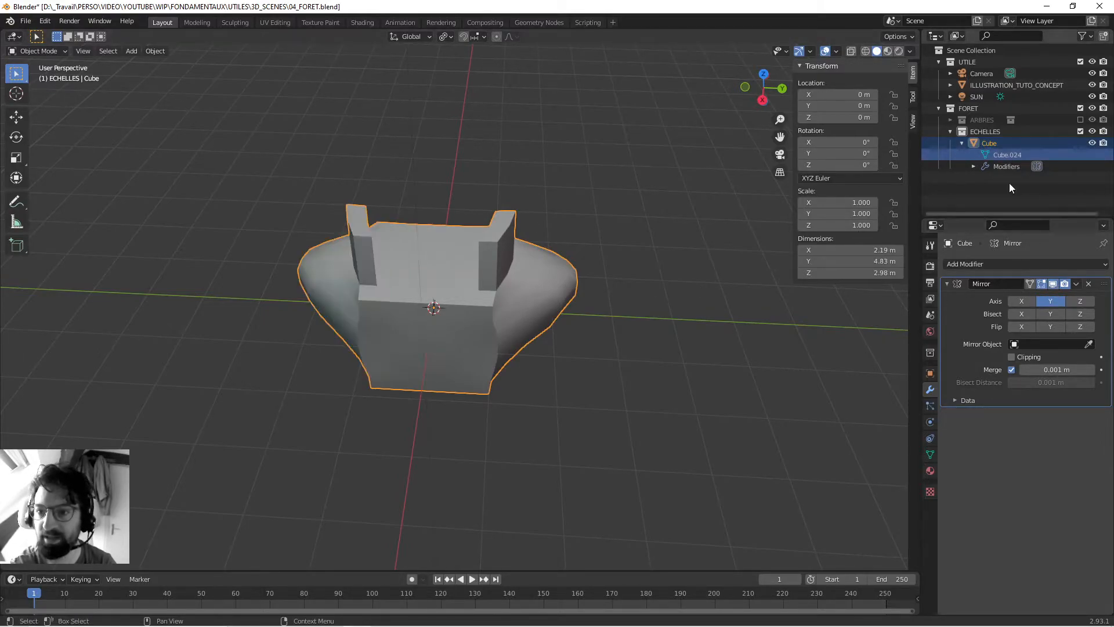
pyautogui.click(990, 143)
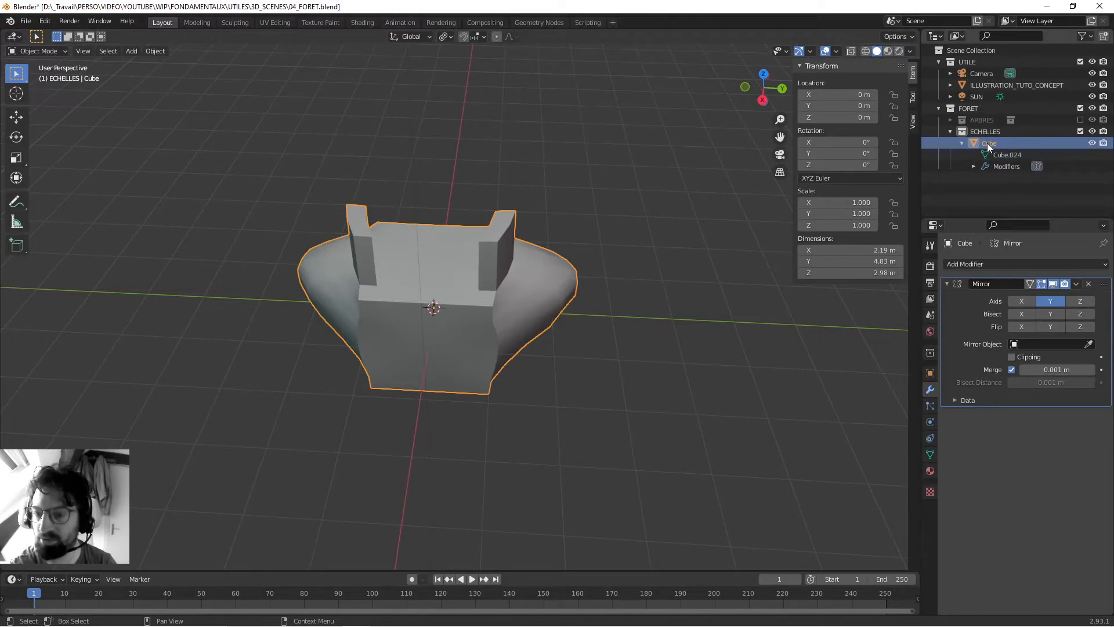
pyautogui.click(1007, 154)
pyautogui.click(1008, 166)
pyautogui.click(973, 166)
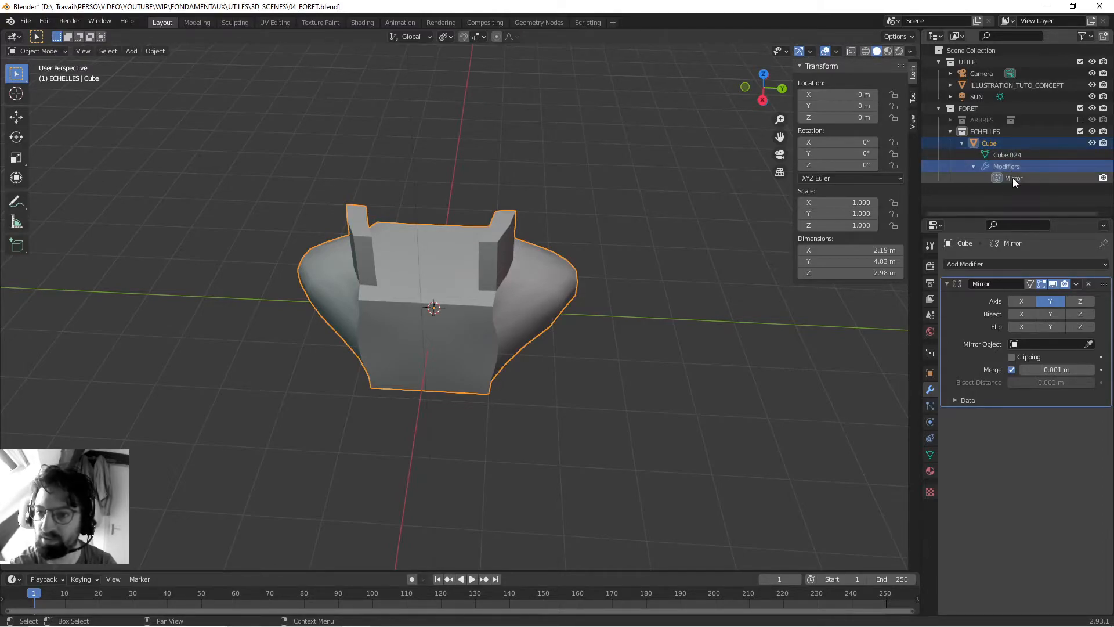
pyautogui.click(1014, 177)
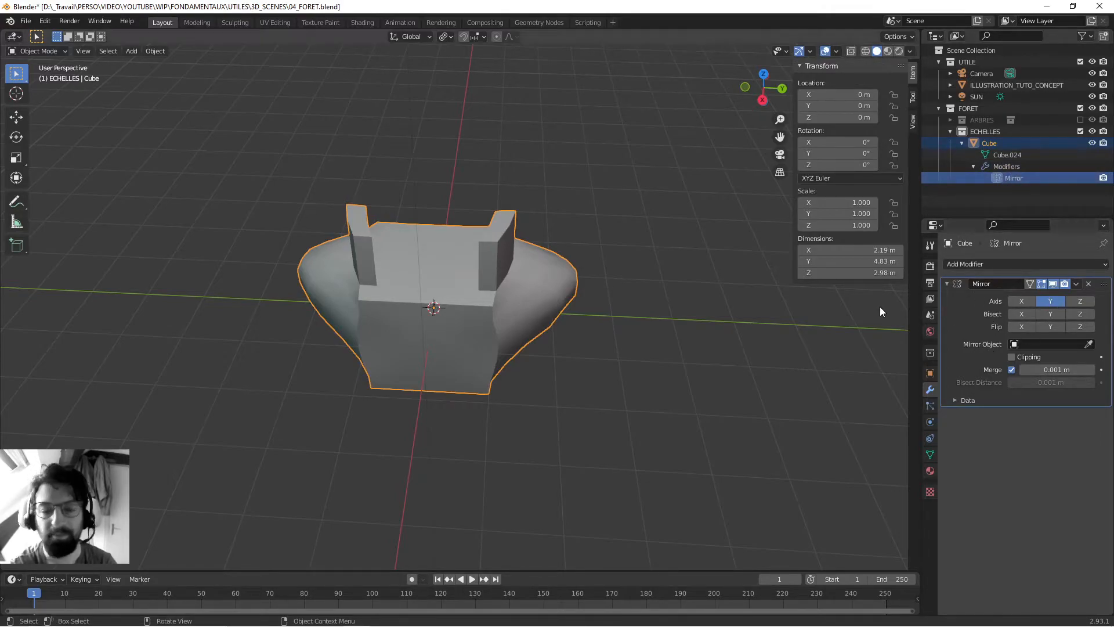
pyautogui.moveTo(443, 267); pyautogui.dragTo(479, 301, button='middle')
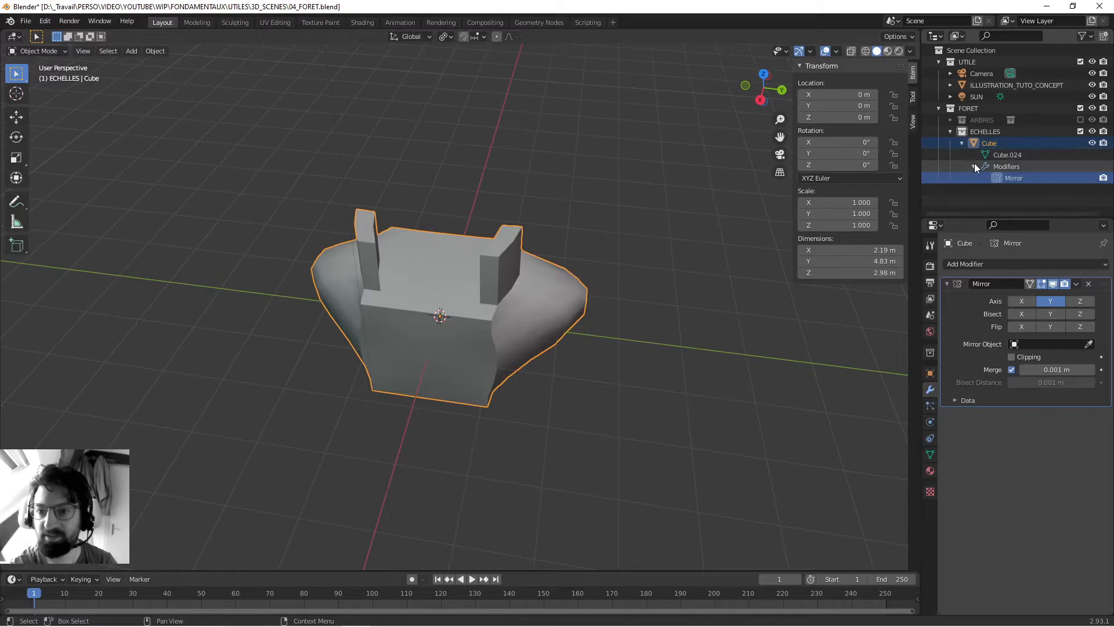
pyautogui.click(962, 143)
pyautogui.click(566, 254)
pyautogui.click(532, 326)
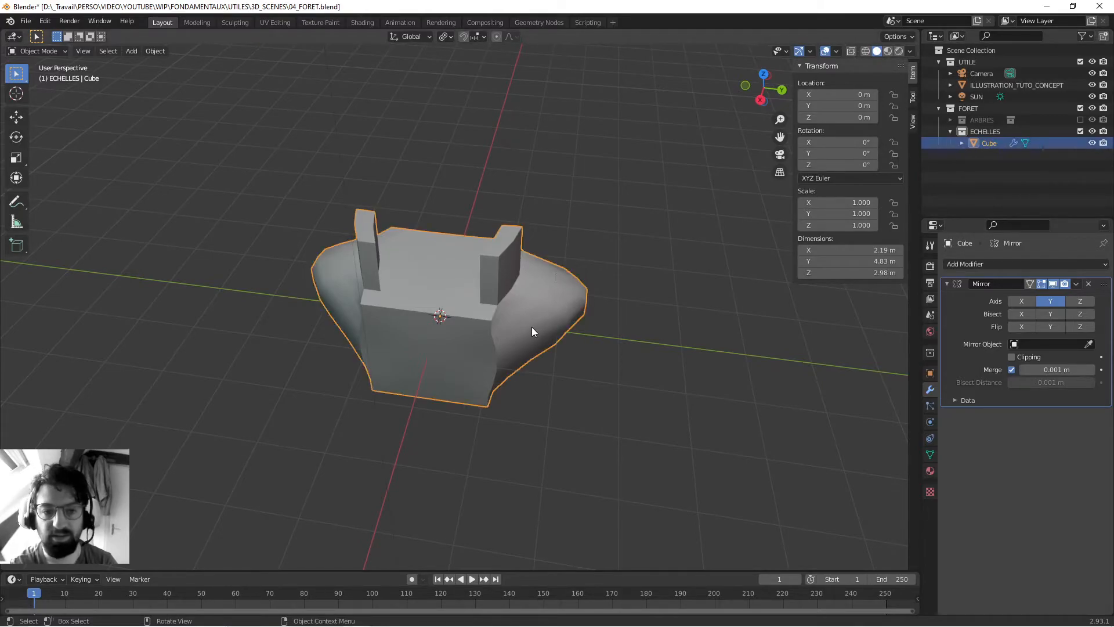
# - In Edit Mode, move a face on the +Y bulge outward about 0.69 m and extrude it about 0.76 m into an arm
pyautogui.press('Tab')
pyautogui.moveTo(467, 311); pyautogui.dragTo(531, 389, button='middle')
pyautogui.click(539, 381)
pyautogui.press('g')
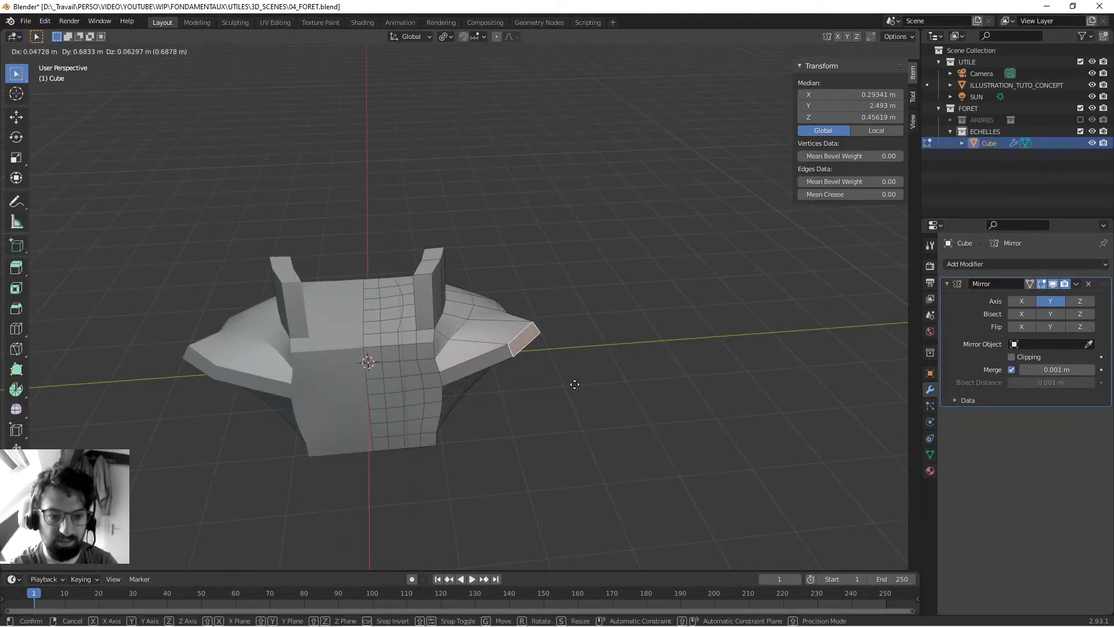
pyautogui.click(574, 384)
pyautogui.press('e')
pyautogui.click(615, 385)
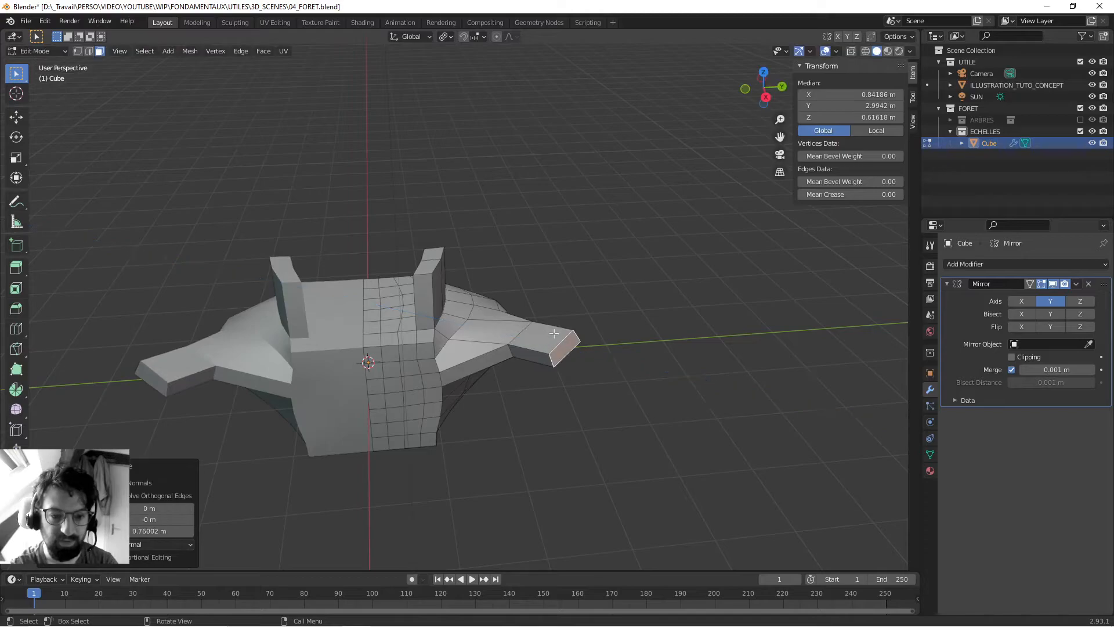
# - Extrude the upper face at the arm's end upward about 1.16 m, save the file and return to Object Mode
pyautogui.click(551, 334)
pyautogui.press('e')
pyautogui.click(538, 264)
pyautogui.moveTo(539, 264); pyautogui.dragTo(568, 273, button='middle')
pyautogui.hotkey('ctrl', 's')
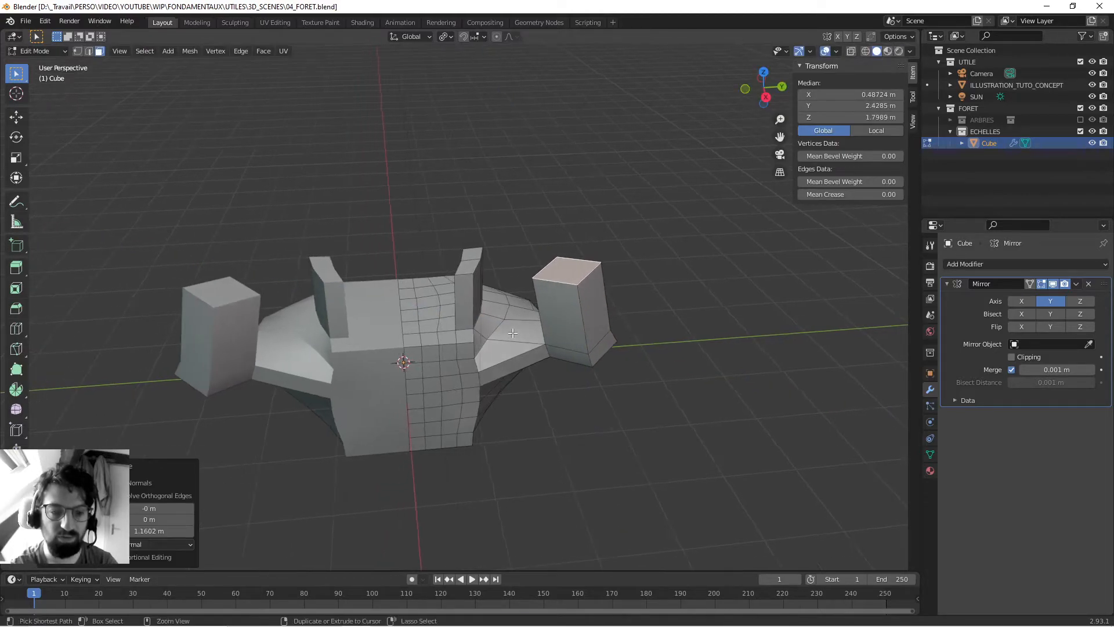
pyautogui.moveTo(525, 342); pyautogui.dragTo(494, 314, button='middle')
pyautogui.press('Tab')
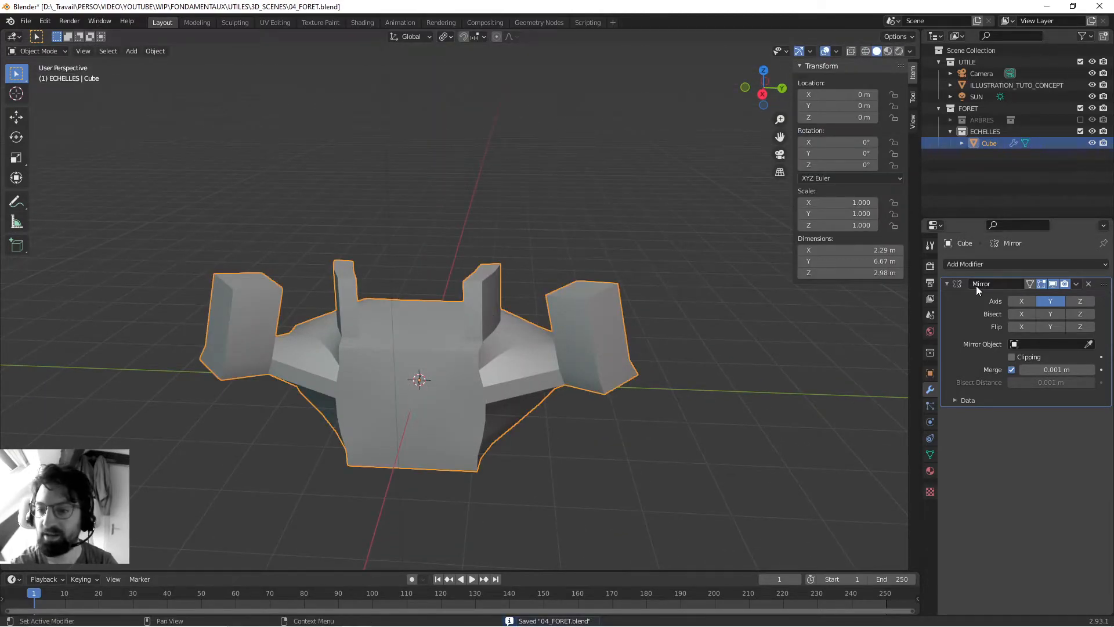
# - Apply the Mirror modifier and select the cube's mesh data in the scene hierarchy
pyautogui.click(1075, 284)
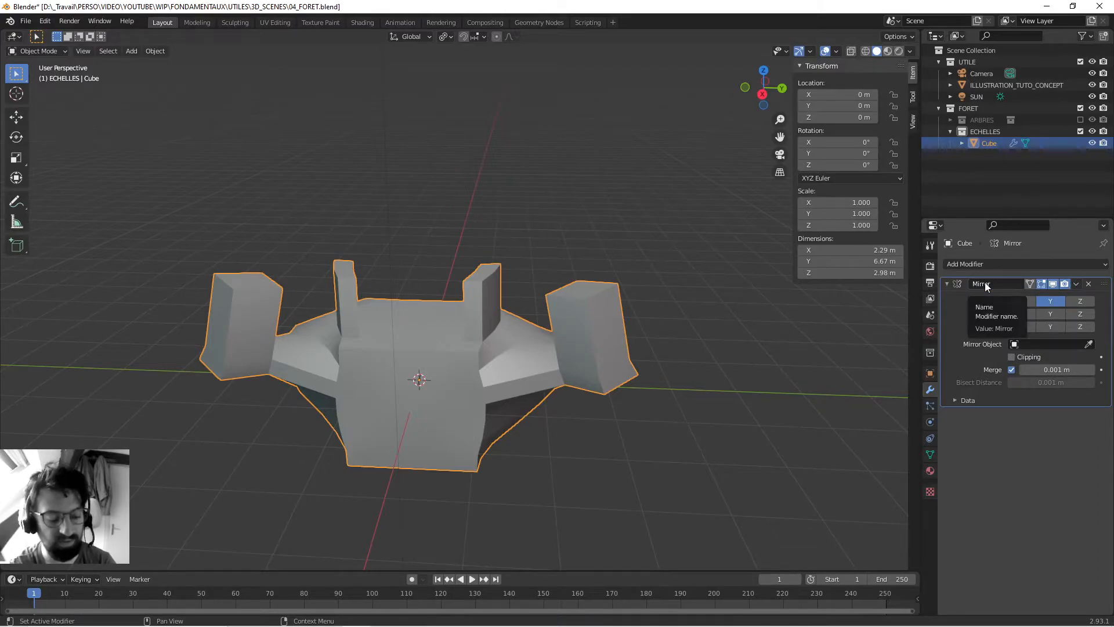
pyautogui.hotkey('ctrl', 'a')
pyautogui.moveTo(378, 319); pyautogui.dragTo(484, 297, button='middle')
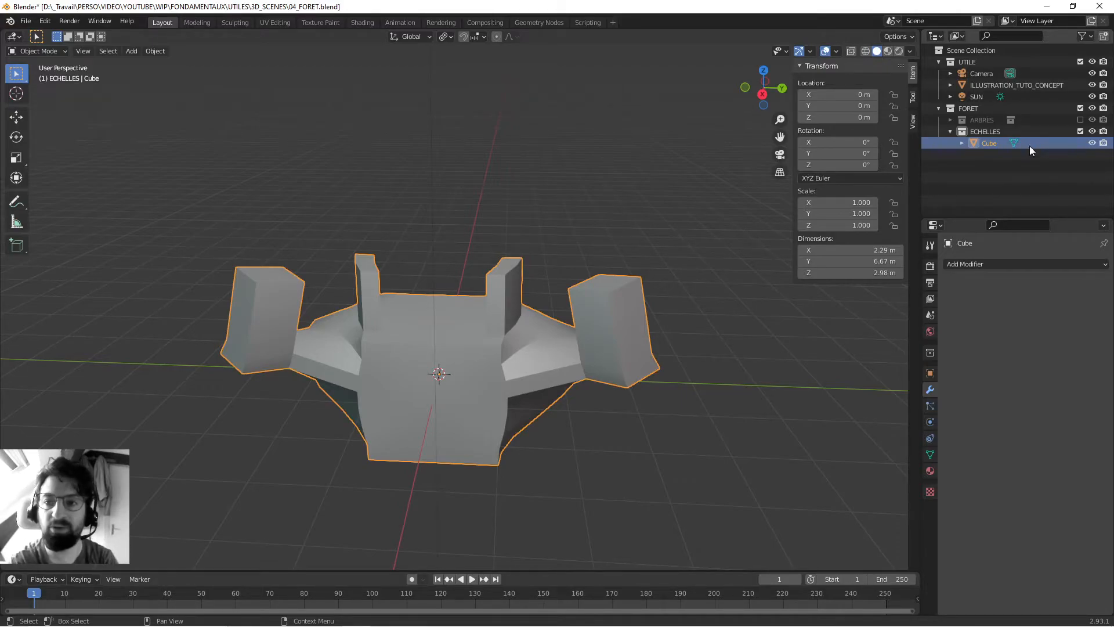
pyautogui.click(961, 143)
pyautogui.click(1000, 154)
# - In Edit Mode, move a front face on the -Y side outward and down about 0.71 m in Z, and pull out another on the +Y side
pyautogui.moveTo(441, 371); pyautogui.dragTo(445, 348, button='middle')
pyautogui.press('Tab')
pyautogui.click(445, 335)
pyautogui.click(397, 322)
pyautogui.click(384, 395)
pyautogui.press('g')
pyautogui.click(396, 433)
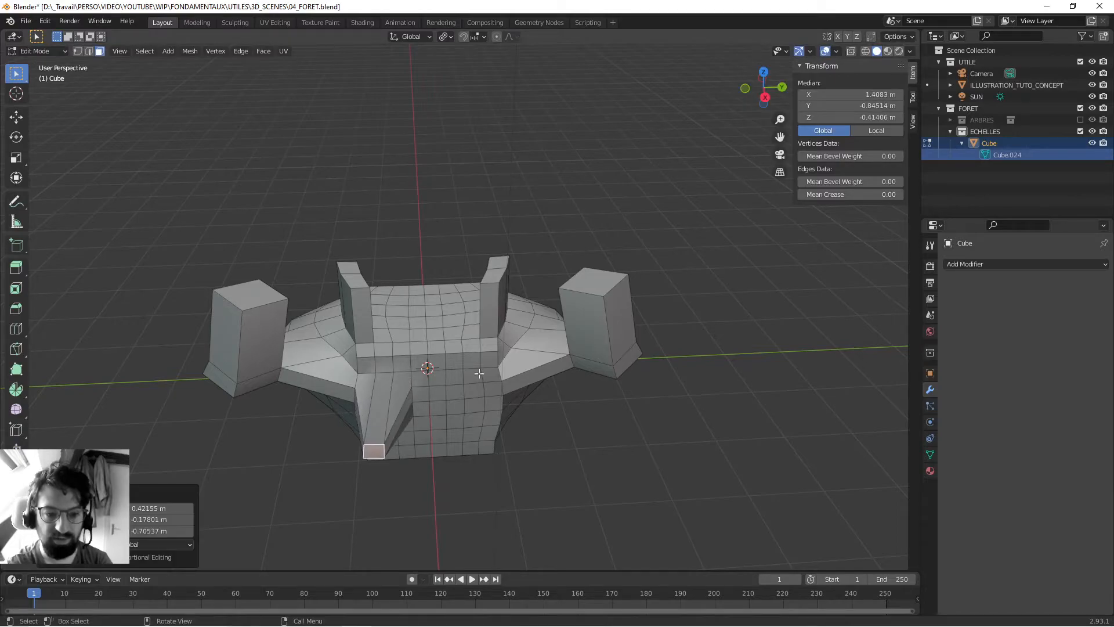
pyautogui.click(477, 374)
pyautogui.press('g')
pyautogui.click(504, 389)
# - Raise the +Y horn's top face about 0.79 m and outward 0.64 m in Y, and pull a face of the -Y horn outward
pyautogui.click(502, 264)
pyautogui.press('g')
pyautogui.click(538, 207)
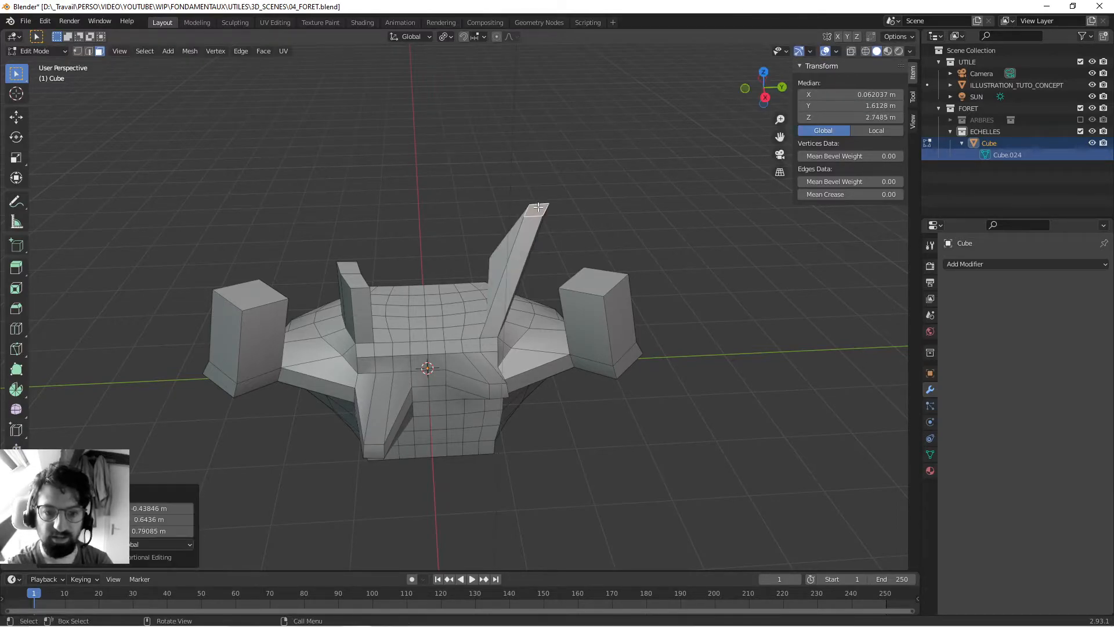
pyautogui.click(347, 306)
pyautogui.press('g')
pyautogui.click(304, 278)
pyautogui.keyDown('shift'); pyautogui.moveTo(462, 343); pyautogui.dragTo(416, 355, button='middle'); pyautogui.keyUp('shift')
pyautogui.moveTo(433, 315); pyautogui.dragTo(428, 359, button='middle')
pyautogui.press('Tab')
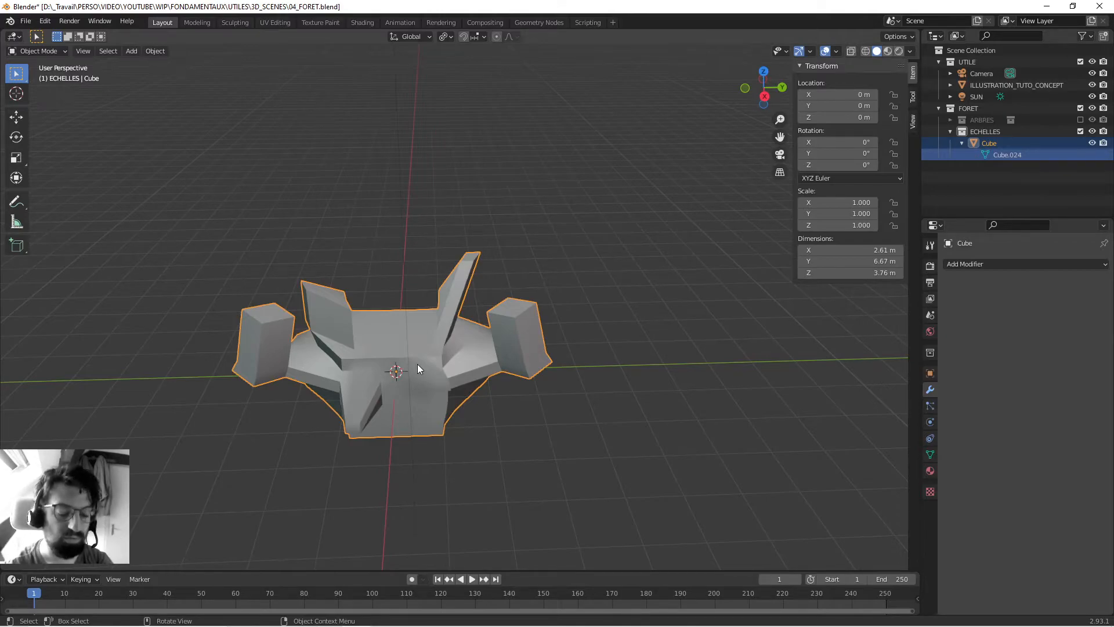
# - Delete the test cube and save the file
pyautogui.moveTo(413, 356); pyautogui.dragTo(458, 353, button='middle')
pyautogui.press('x')
pyautogui.click(412, 377)
pyautogui.hotkey('ctrl', 's')
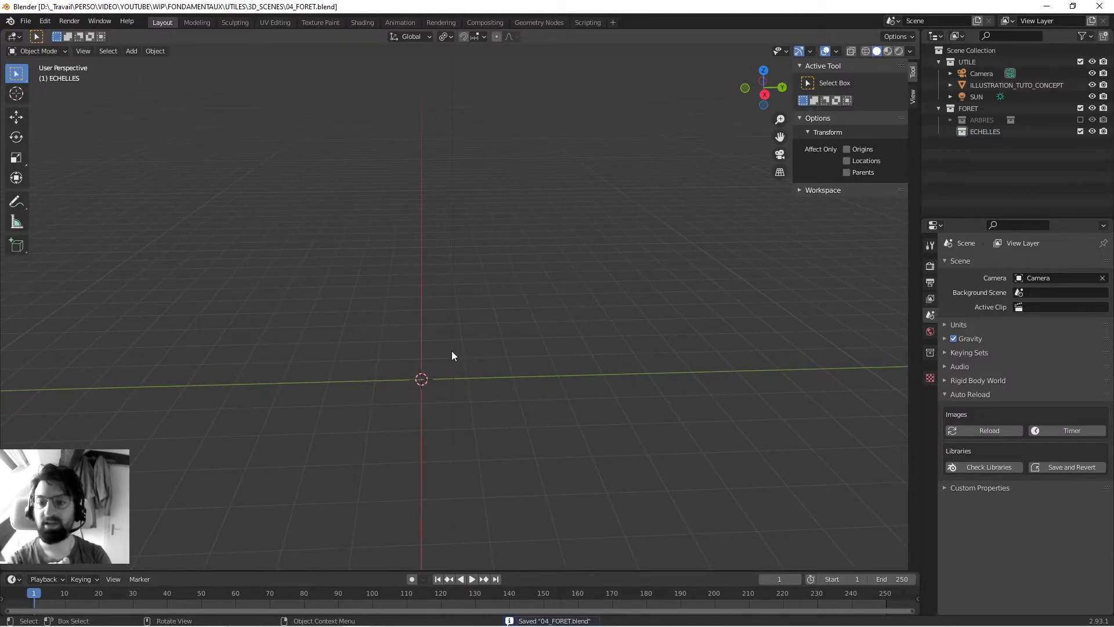
# - Add a new cube to the ECHELLES collection
pyautogui.click(995, 132)
pyautogui.moveTo(504, 234); pyautogui.dragTo(480, 365, button='middle')
pyautogui.hotkey('shift', 'a')
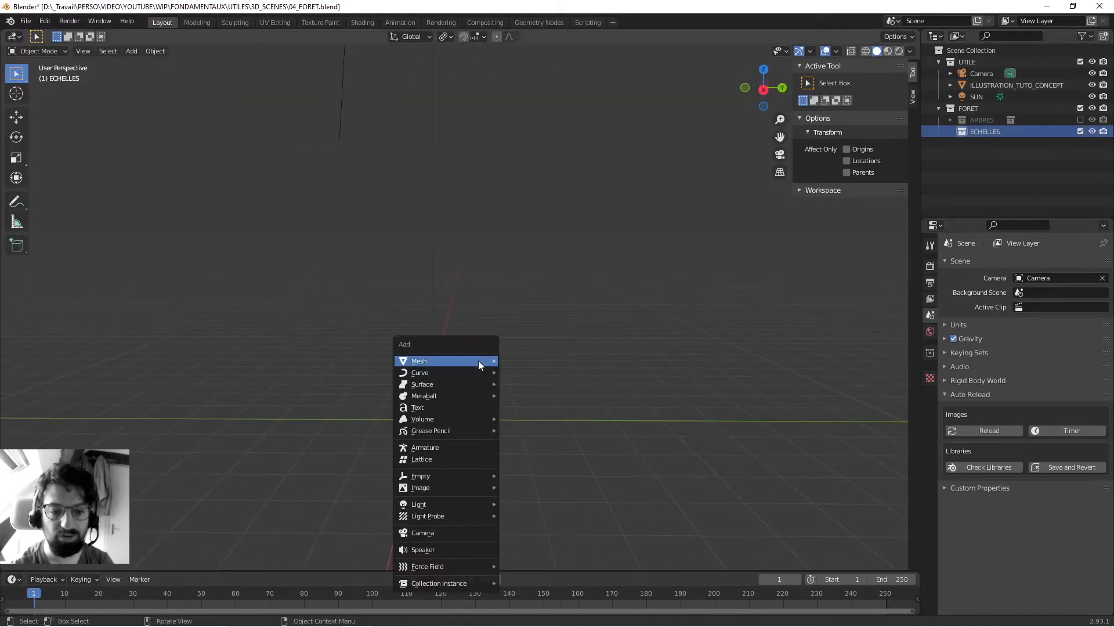
pyautogui.moveTo(478, 360)
pyautogui.click(567, 106)
pyautogui.moveTo(394, 315); pyautogui.dragTo(536, 327, button='middle')
# - In Edit Mode, shape the cube into a tall post by scaling it to about 0.175 in X and Y and 9.18 in Z
pyautogui.press('Tab')
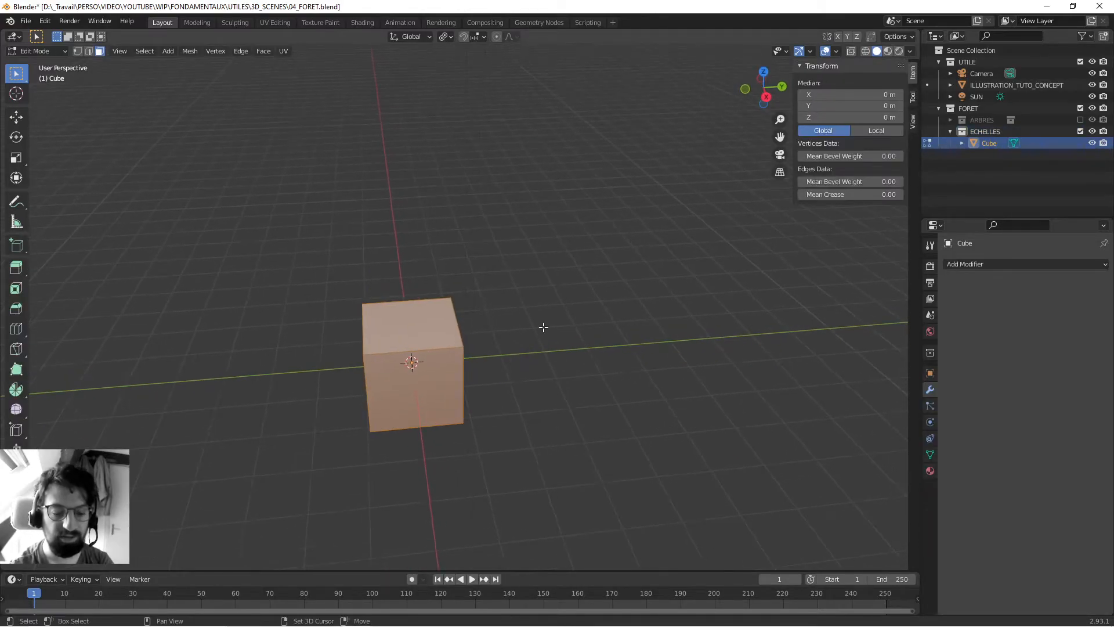
pyautogui.press('s')
pyautogui.hotkey('shift', 'z')
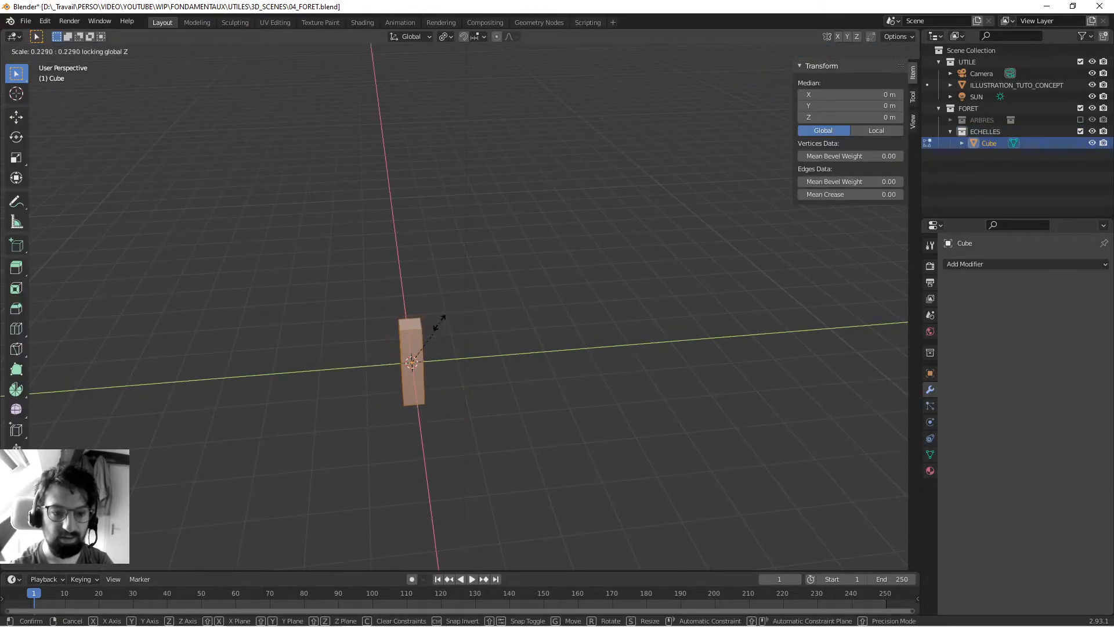
pyautogui.click(432, 326)
pyautogui.moveTo(447, 345); pyautogui.dragTo(511, 397, button='middle')
pyautogui.press('s')
pyautogui.press('z')
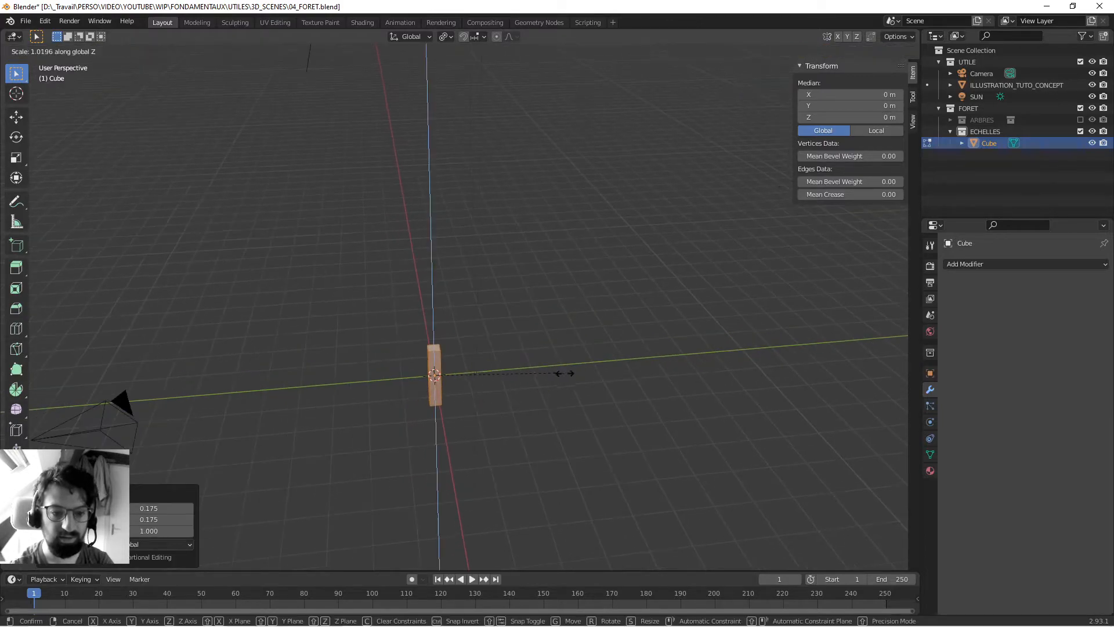
pyautogui.click(490, 326)
pyautogui.moveTo(489, 326); pyautogui.dragTo(505, 366, button='middle')
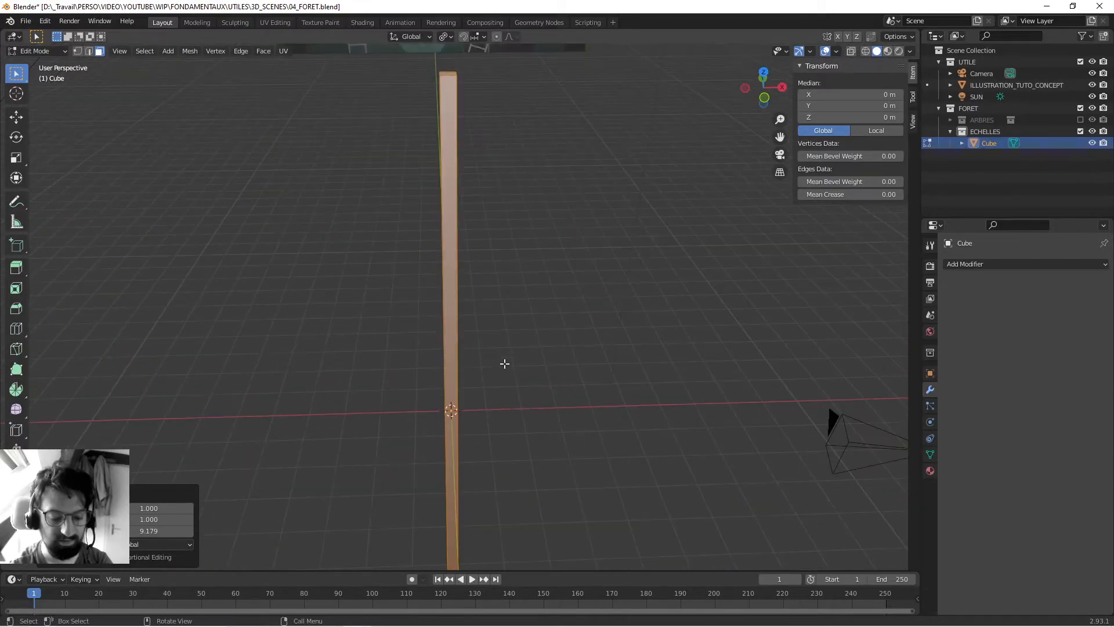
# - Move the post's geometry about -1.69 m along X, leaving the object's origin at the world centre
pyautogui.press('g')
pyautogui.press('x')
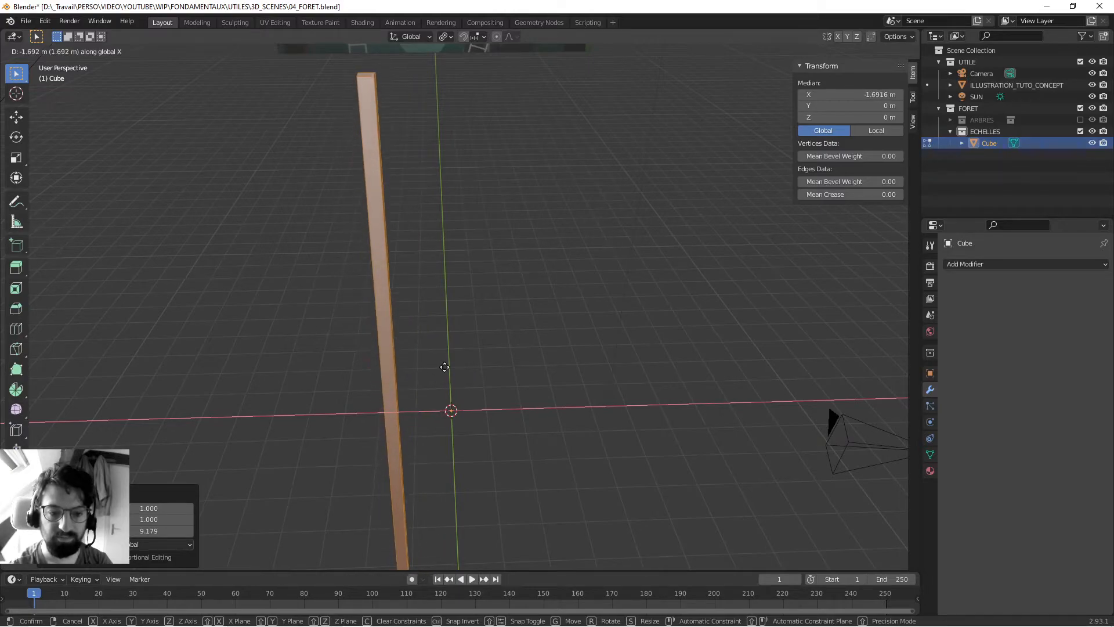
pyautogui.click(444, 367)
pyautogui.scroll(-3, 403, 343)
pyautogui.moveTo(287, 490); pyautogui.dragTo(340, 416, button='middle')
pyautogui.scroll(3, 339, 375)
pyautogui.moveTo(339, 375); pyautogui.dragTo(415, 350, button='middle')
# - Add 15 evenly spaced, centred loop cuts along the post's height
pyautogui.press('2')
pyautogui.click(448, 200)
pyautogui.hotkey('ctrl', 'r')
pyautogui.scroll(6, 443, 200)
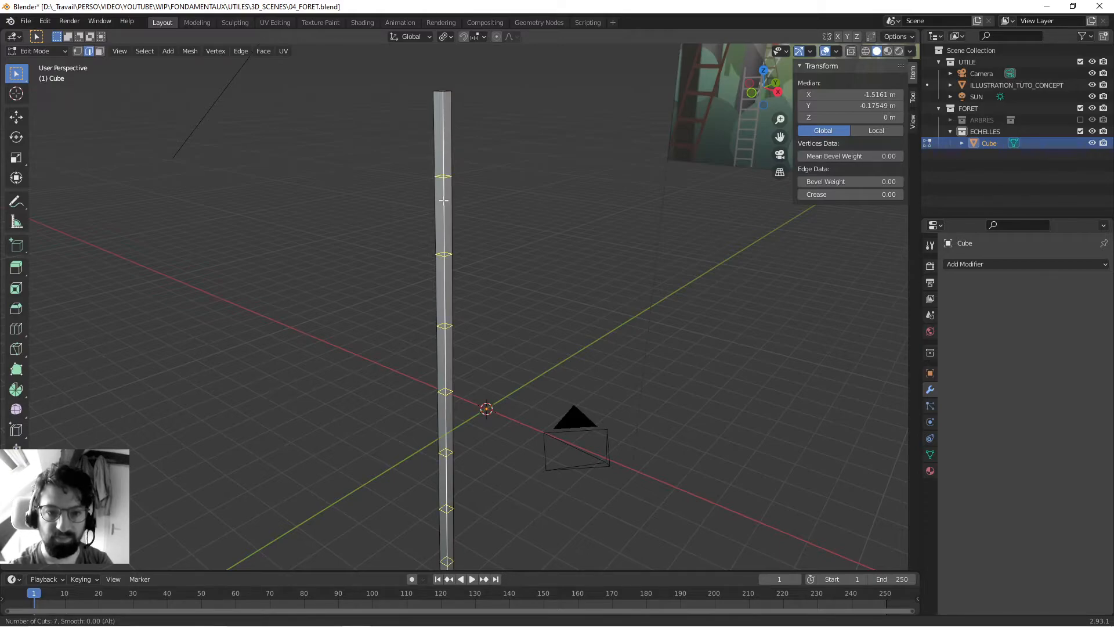
pyautogui.scroll(8, 445, 204)
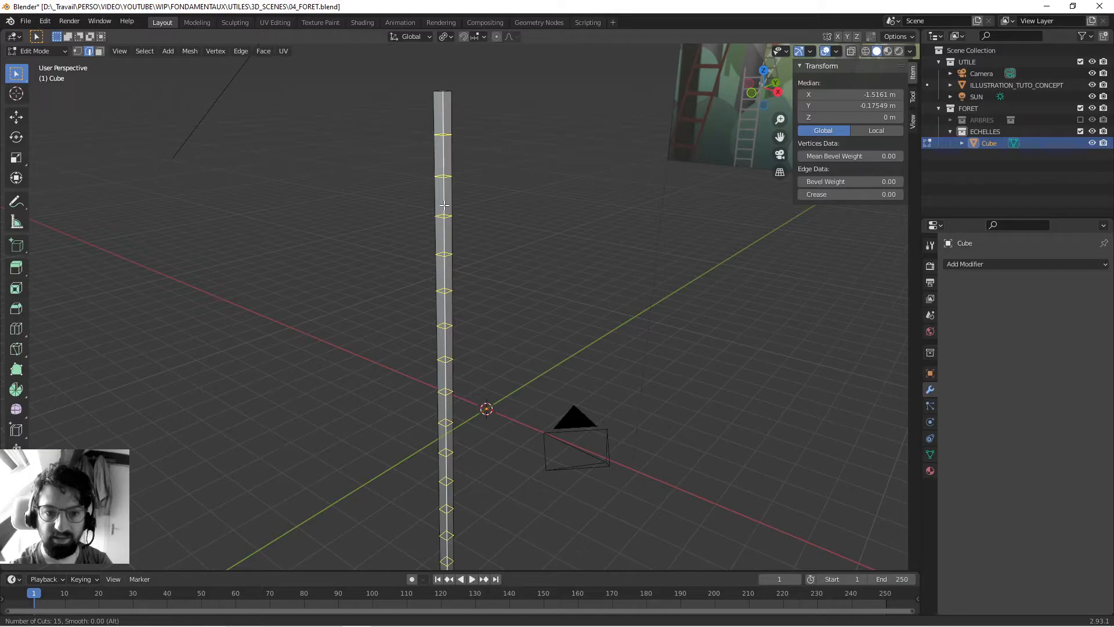
pyautogui.click(444, 204)
pyautogui.rightClick(306, 236)
pyautogui.moveTo(305, 236); pyautogui.dragTo(442, 245, button='middle')
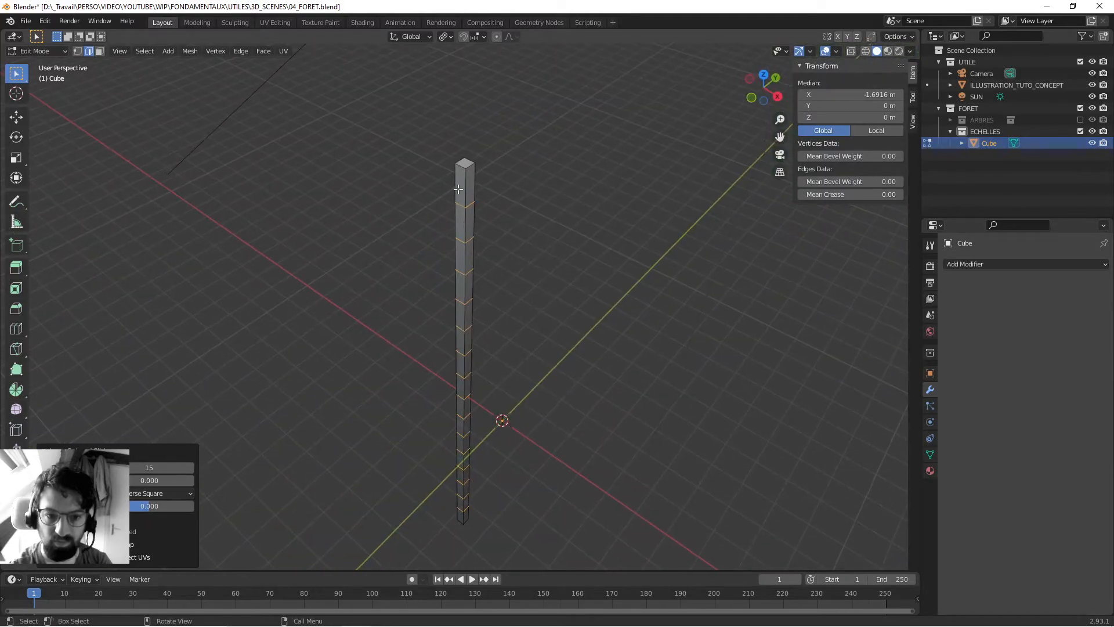
pyautogui.moveTo(466, 306); pyautogui.dragTo(469, 173, button='middle')
pyautogui.moveTo(439, 363); pyautogui.dragTo(382, 233, button='middle')
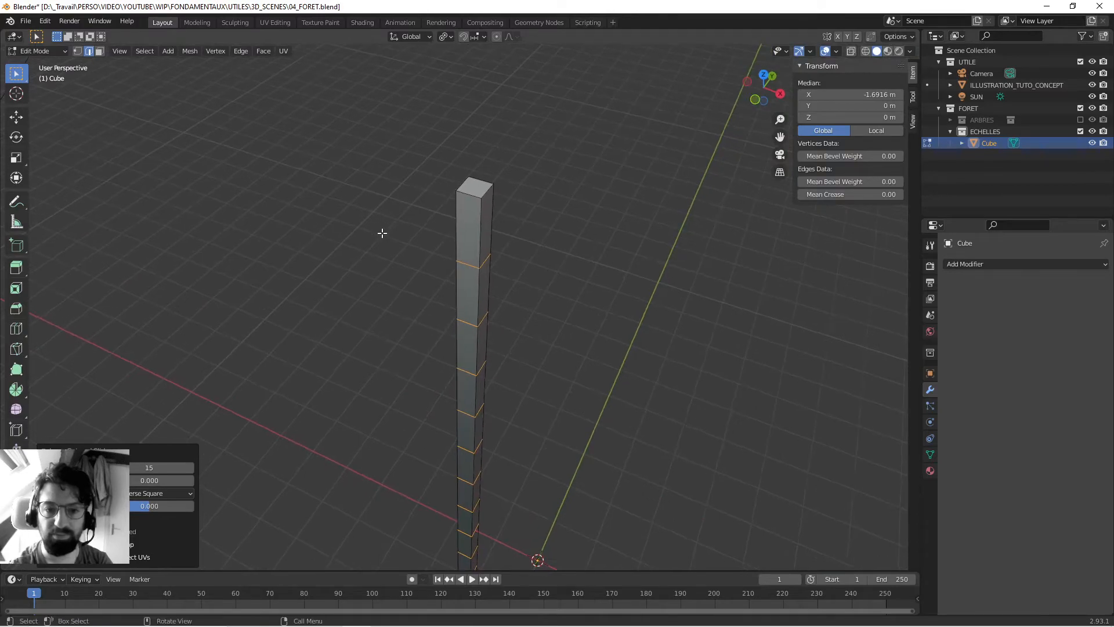
# - Add a Bevel modifier to the post in Object Mode and set its amount to 0.035 m
pyautogui.press('Tab')
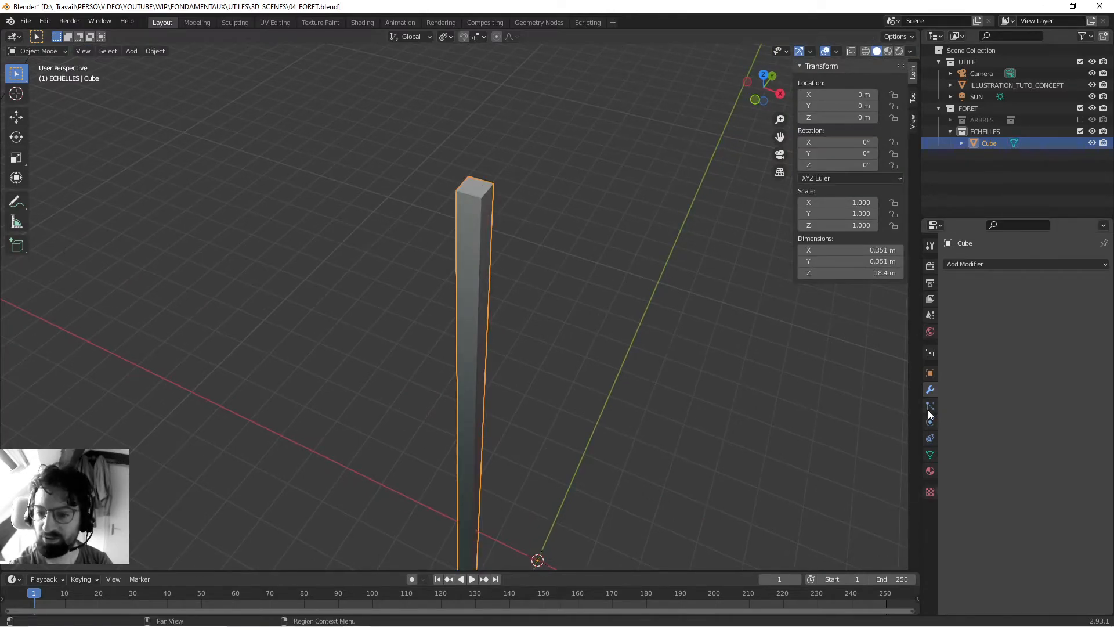
pyautogui.click(969, 263)
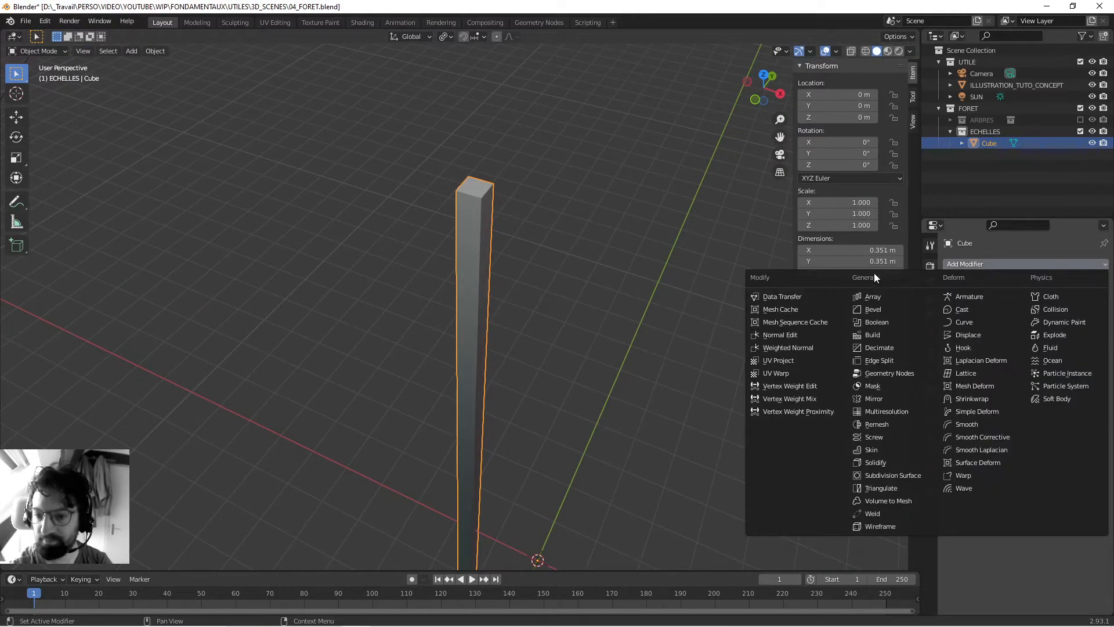
pyautogui.click(887, 316)
pyautogui.moveTo(532, 275); pyautogui.dragTo(547, 259, button='middle')
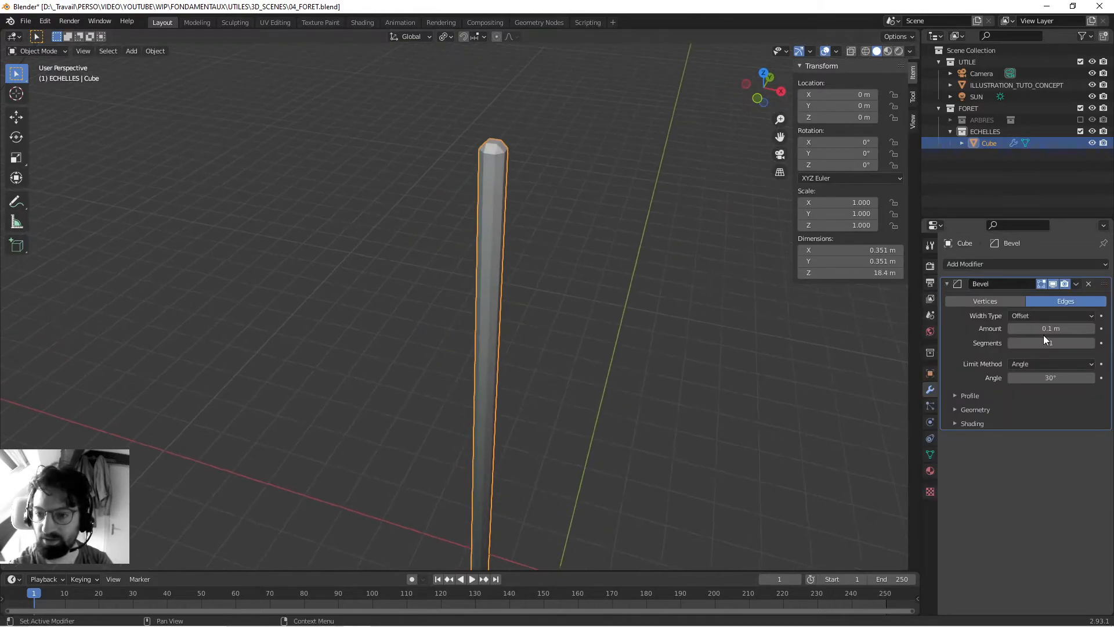
pyautogui.moveTo(705, 295); pyautogui.dragTo(547, 303, button='middle')
pyautogui.moveTo(1032, 329); pyautogui.dragTo(1022, 329)
pyautogui.scroll(4, 498, 311)
pyautogui.keyDown('shift'); pyautogui.moveTo(656, 286); pyautogui.dragTo(609, 308, button='middle'); pyautogui.keyUp('shift')
pyautogui.scroll(3, 494, 291)
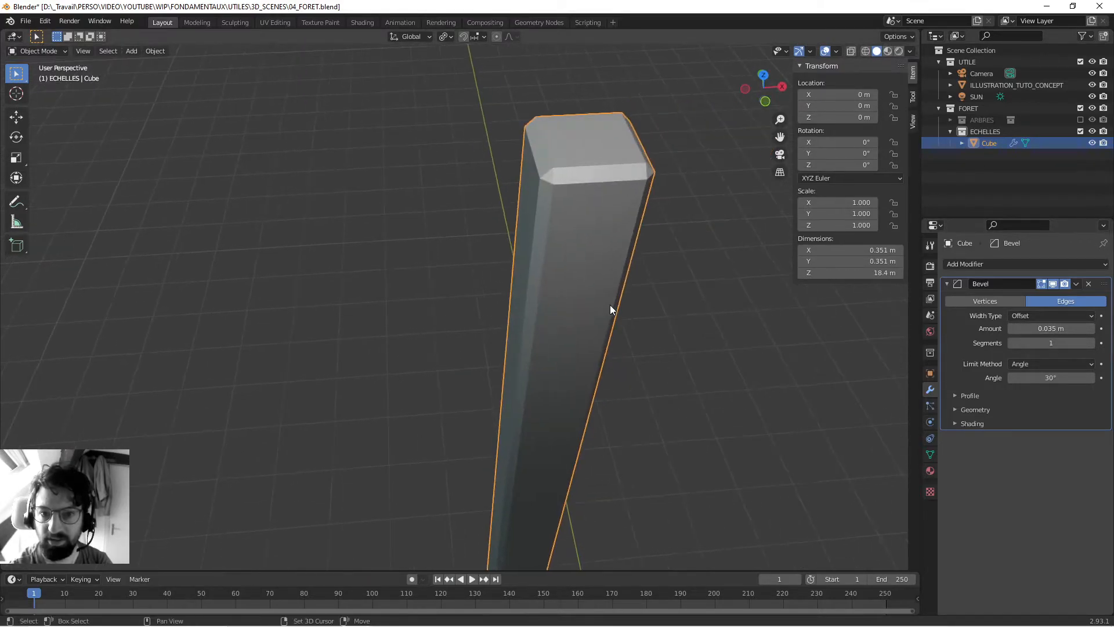
# - Check the bevelled post's underlying edges in Edit Mode, and remove the Bevel modifier from the object
pyautogui.press('Tab')
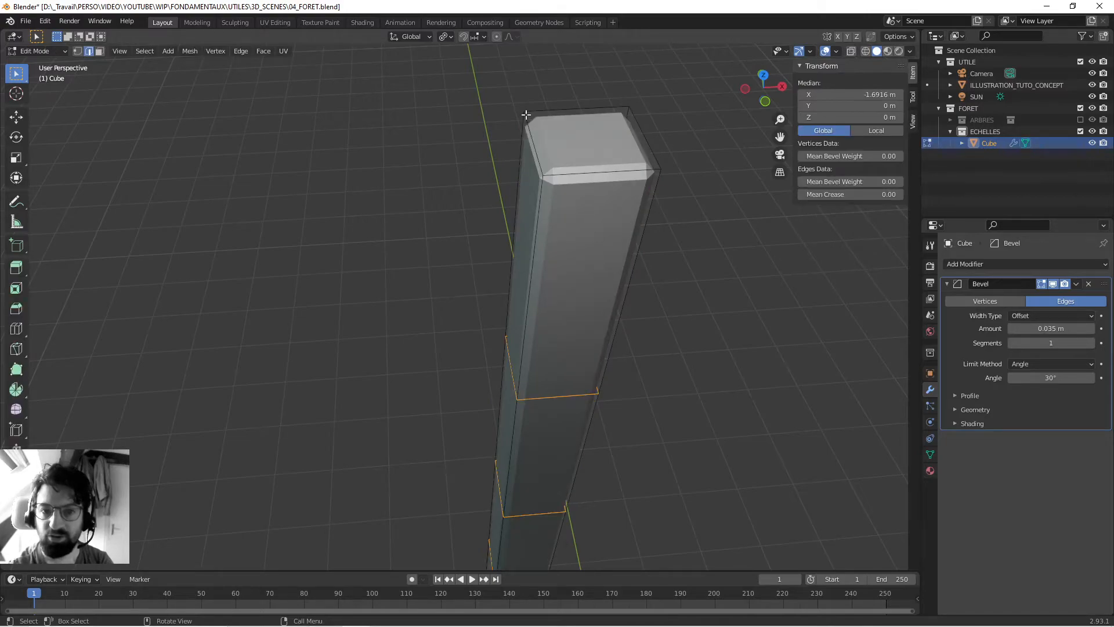
pyautogui.click(612, 158)
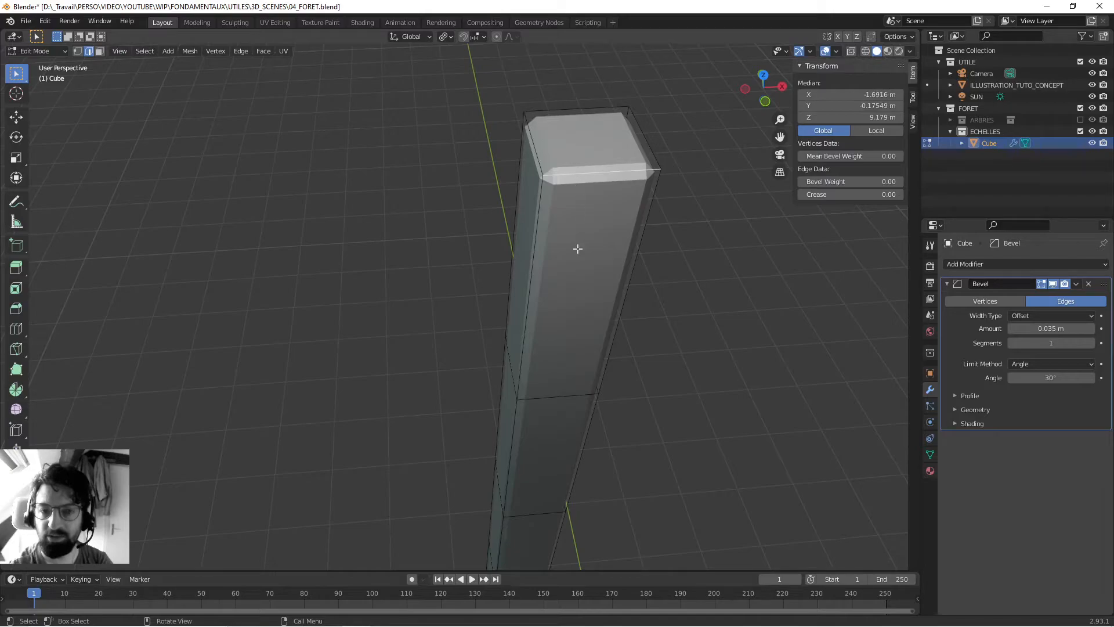
pyautogui.press('Tab')
pyautogui.scroll(-5, 574, 278)
pyautogui.moveTo(573, 279); pyautogui.dragTo(498, 271, button='middle')
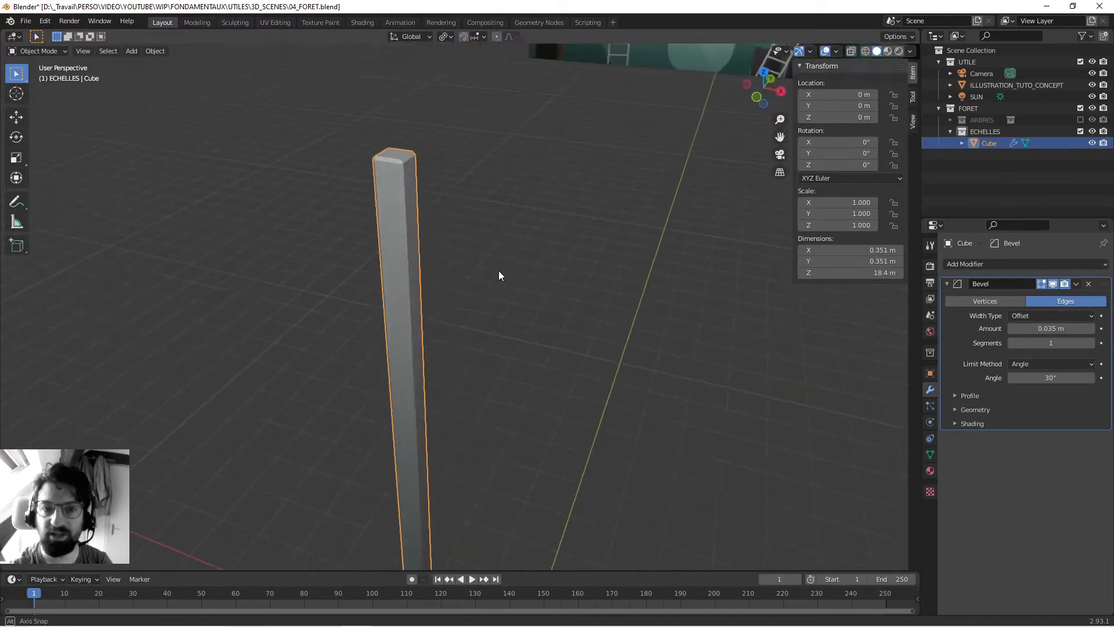
pyautogui.click(1088, 284)
pyautogui.moveTo(357, 301); pyautogui.dragTo(436, 348, button='middle')
# - In Edit Mode, select the edges around the post's top face, try bevelling them with the Bevel tool, and undo it
pyautogui.press('Tab')
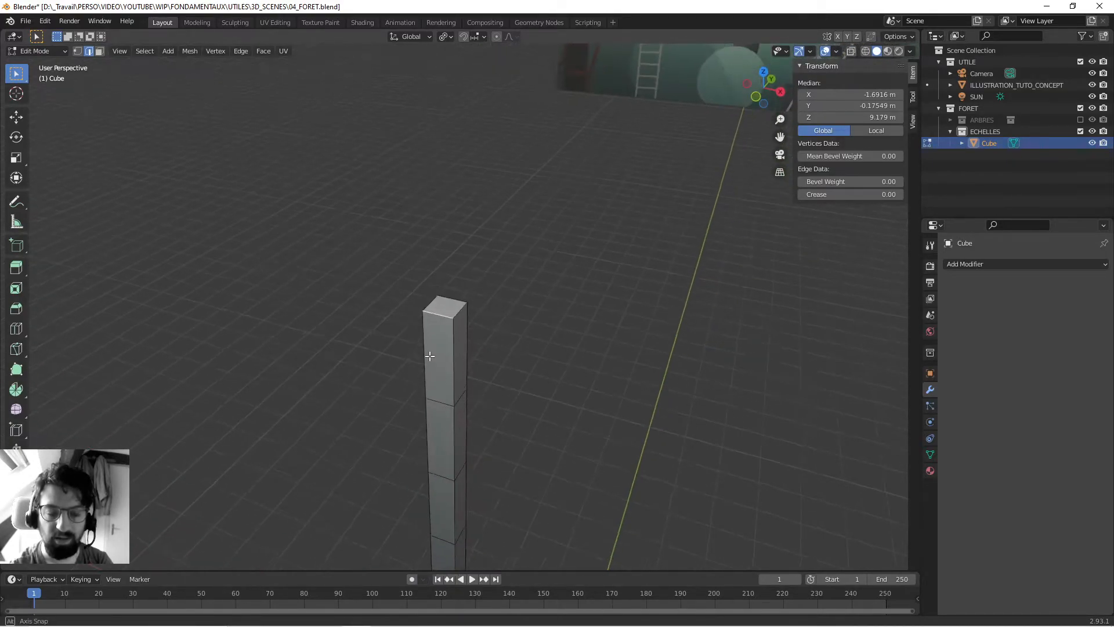
pyautogui.scroll(4, 430, 355)
pyautogui.keyDown('shift'); pyautogui.click(460, 315); pyautogui.keyUp('shift')
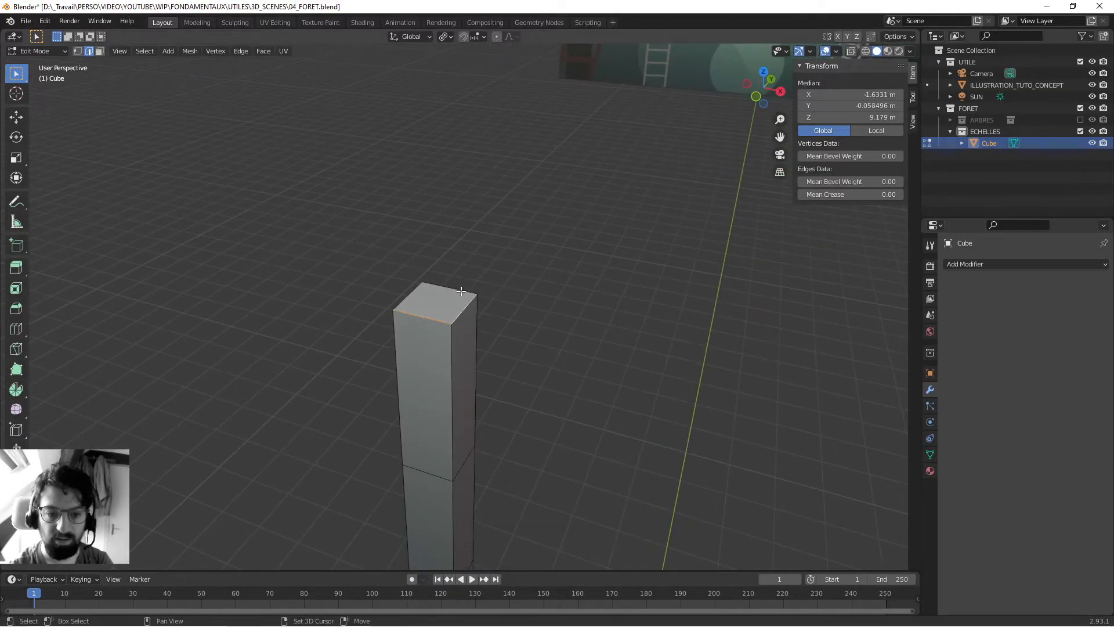
pyautogui.keyDown('shift'); pyautogui.click(409, 295); pyautogui.keyUp('shift')
pyautogui.moveTo(409, 295); pyautogui.dragTo(480, 315, button='middle')
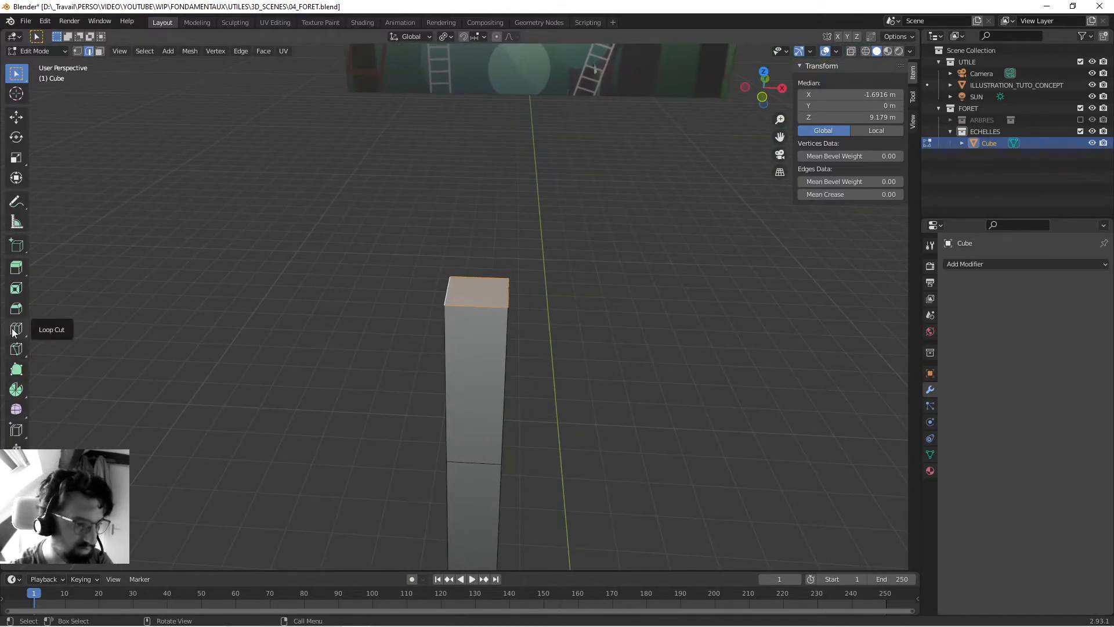
pyautogui.click(16, 308)
pyautogui.moveTo(471, 231)
pyautogui.mouseDown()
pyautogui.moveTo(475, 208)
pyautogui.moveTo(472, 241)
pyautogui.moveTo(473, 204)
pyautogui.moveTo(470, 229)
pyautogui.mouseUp()
pyautogui.moveTo(395, 325); pyautogui.dragTo(396, 284, button='middle')
pyautogui.moveTo(392, 335); pyautogui.dragTo(425, 315, button='middle')
pyautogui.hotkey('ctrl', 'z')
# - Try a bevel about 0.096 m wide on the post's uppermost edge loop, and undo it
pyautogui.click(469, 329)
pyautogui.moveTo(508, 333); pyautogui.dragTo(428, 256, button='middle')
pyautogui.scroll(5, 476, 299)
pyautogui.scroll(-2, 390, 237)
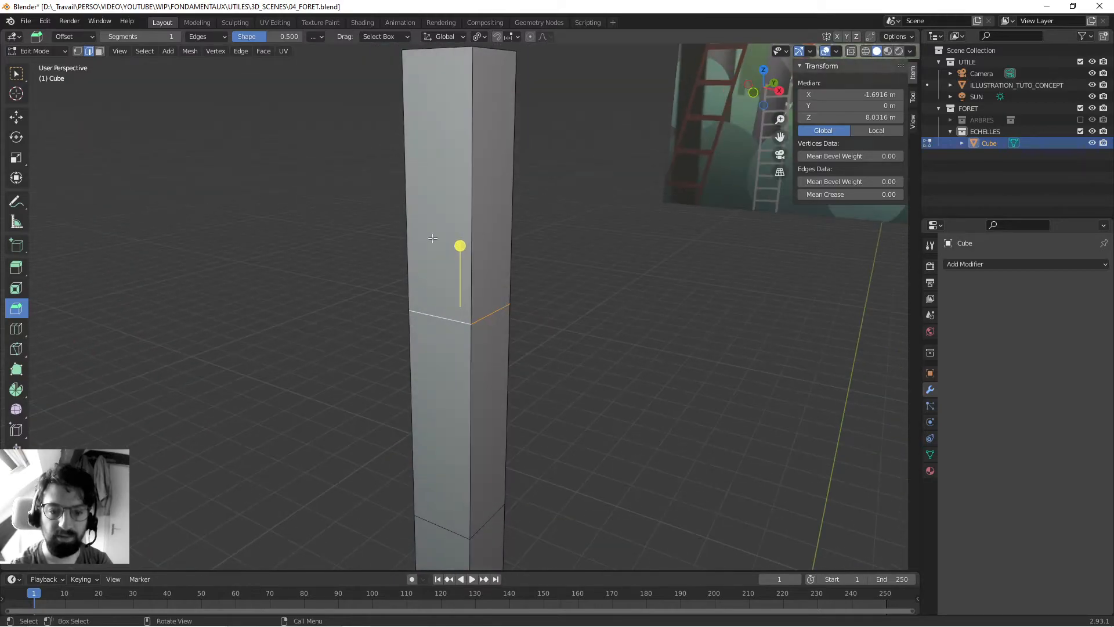
pyautogui.moveTo(459, 248)
pyautogui.mouseDown()
pyautogui.moveTo(470, 194)
pyautogui.moveTo(464, 244)
pyautogui.moveTo(465, 200)
pyautogui.moveTo(465, 241)
pyautogui.moveTo(466, 227)
pyautogui.mouseUp()
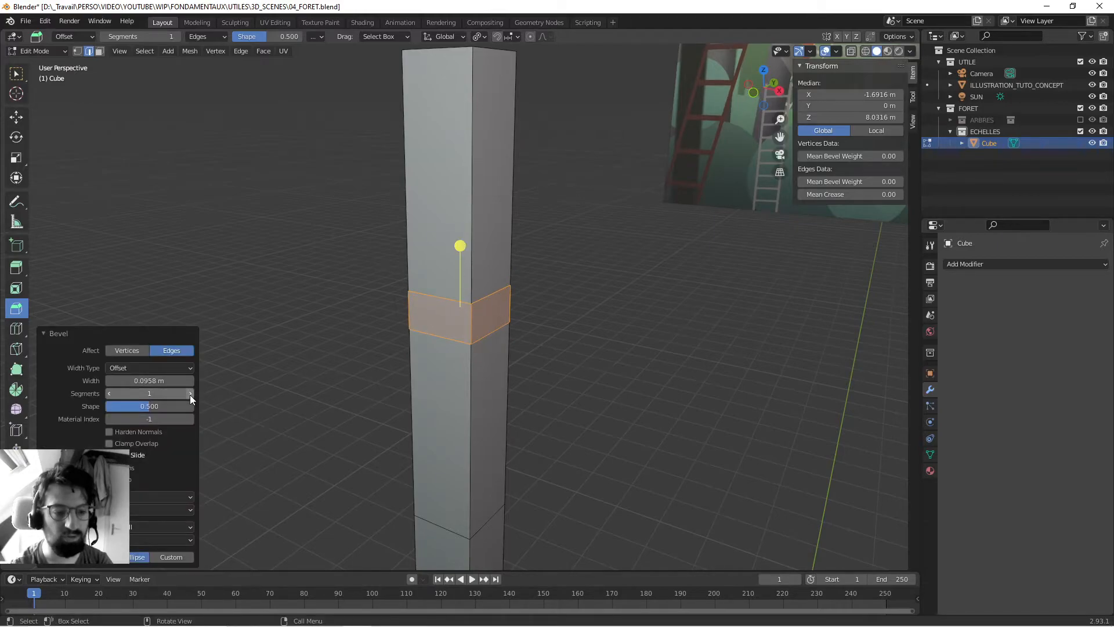
pyautogui.scroll(-6, 301, 336)
pyautogui.moveTo(337, 318); pyautogui.dragTo(383, 331, button='middle')
pyautogui.scroll(3, 415, 332)
pyautogui.hotkey('ctrl', 'z')
pyautogui.hotkey('ctrl', 'z')
# - Select the post's entire mesh and bevel all edges about 0.08 m wide with 3 segments
pyautogui.scroll(-4, 383, 331)
pyautogui.moveTo(433, 305); pyautogui.dragTo(452, 353, button='middle')
pyautogui.press('a')
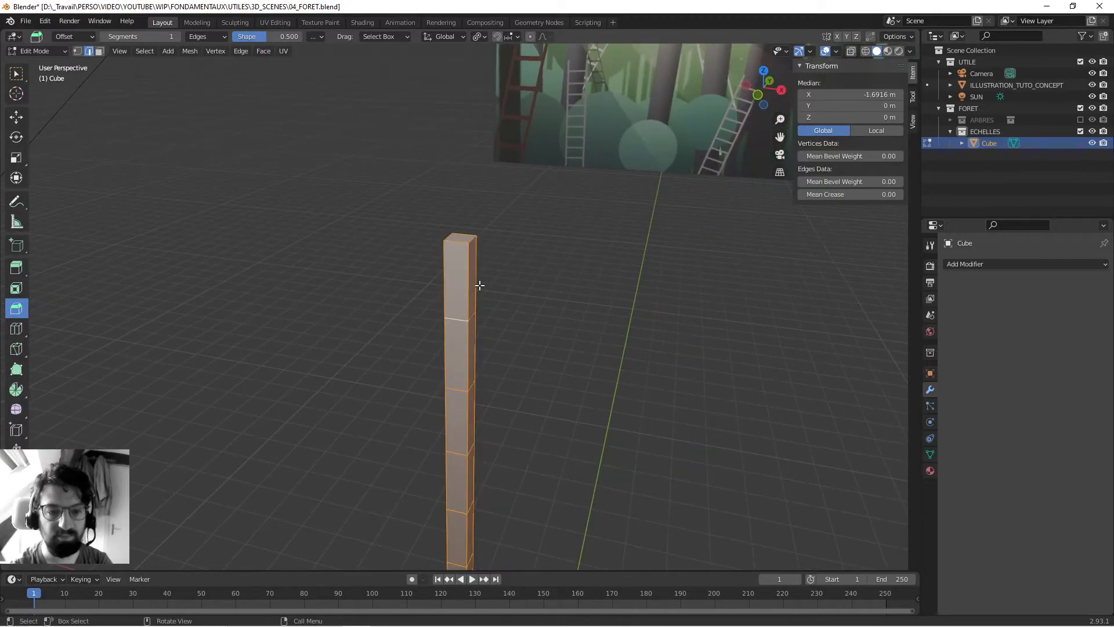
pyautogui.keyDown('shift'); pyautogui.moveTo(496, 358); pyautogui.dragTo(498, 333, button='middle'); pyautogui.keyUp('shift')
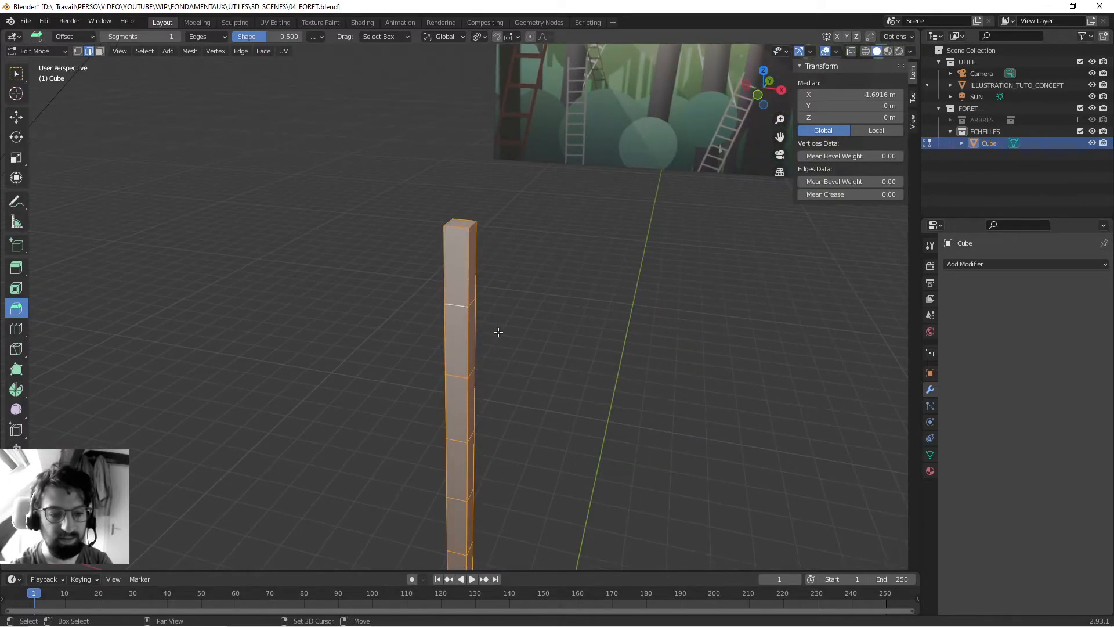
pyautogui.hotkey('ctrl', 'b')
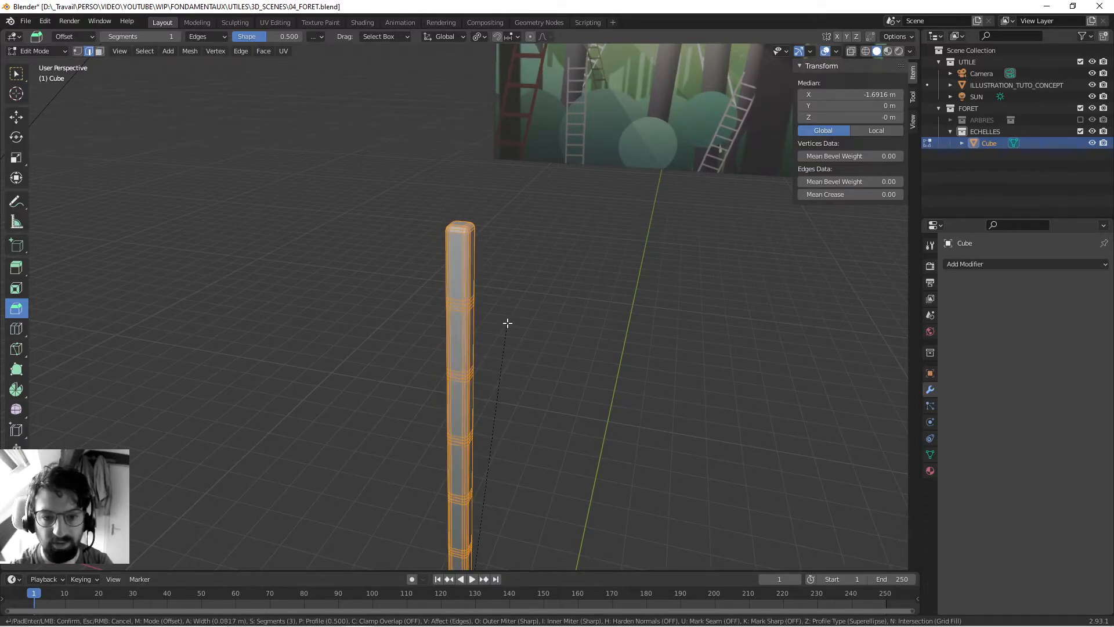
pyautogui.click(508, 322)
# - Return to Object Mode and apply smooth shading to the bevelled post
pyautogui.press('Tab')
pyautogui.moveTo(518, 321); pyautogui.dragTo(446, 321, button='middle')
pyautogui.rightClick(486, 297)
pyautogui.click(485, 297)
pyautogui.scroll(2, 509, 292)
pyautogui.scroll(-5, 562, 329)
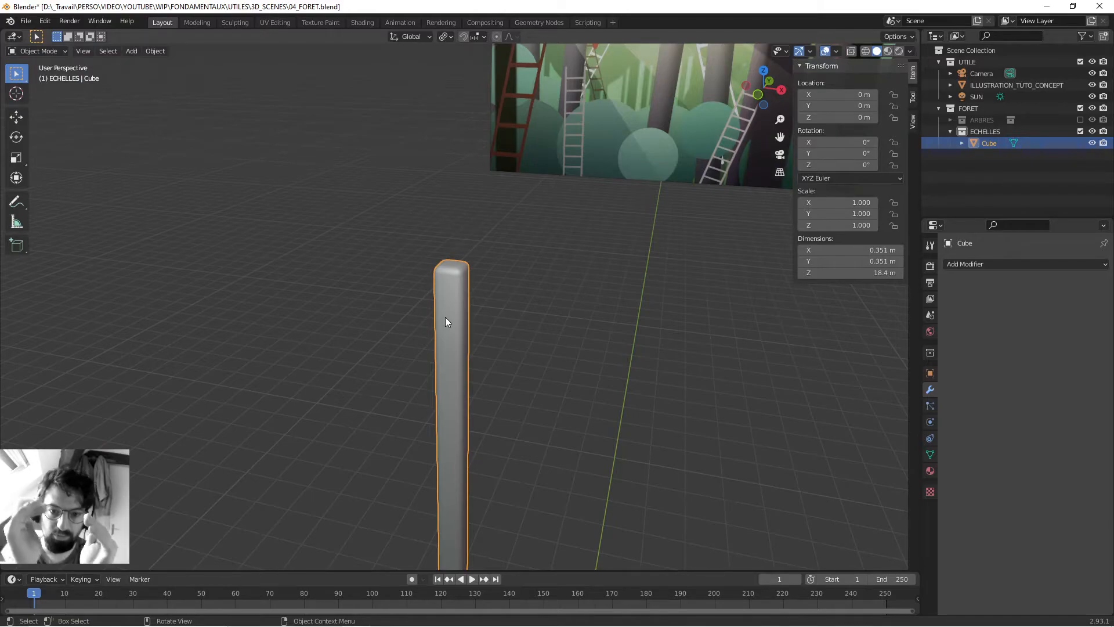
# - In Edit Mode, select all 15 horizontal edge loops along the unbevelled post, leaving out the edges of its two ends
pyautogui.moveTo(416, 344); pyautogui.dragTo(464, 307, button='middle')
pyautogui.press('Tab')
pyautogui.keyDown('alt'); pyautogui.click(467, 303); pyautogui.keyUp('alt')
pyautogui.moveTo(487, 374); pyautogui.dragTo(428, 373, button='middle')
pyautogui.click(12, 78)
pyautogui.moveTo(426, 429); pyautogui.dragTo(469, 291, button='middle')
pyautogui.scroll(-5, 457, 247)
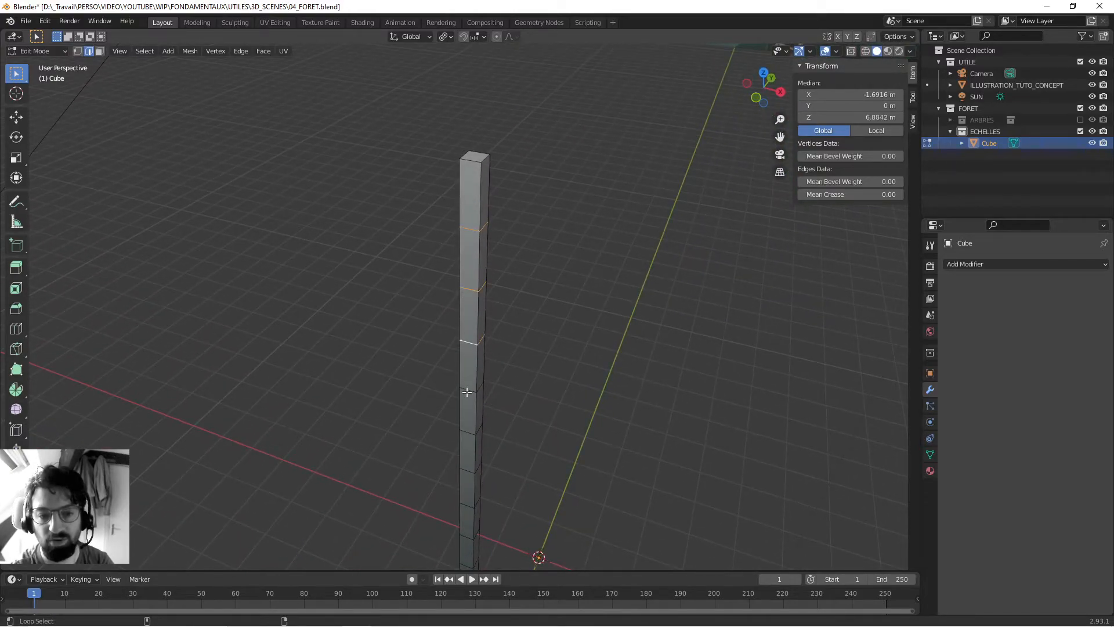
pyautogui.moveTo(499, 405); pyautogui.dragTo(415, 215, button='middle')
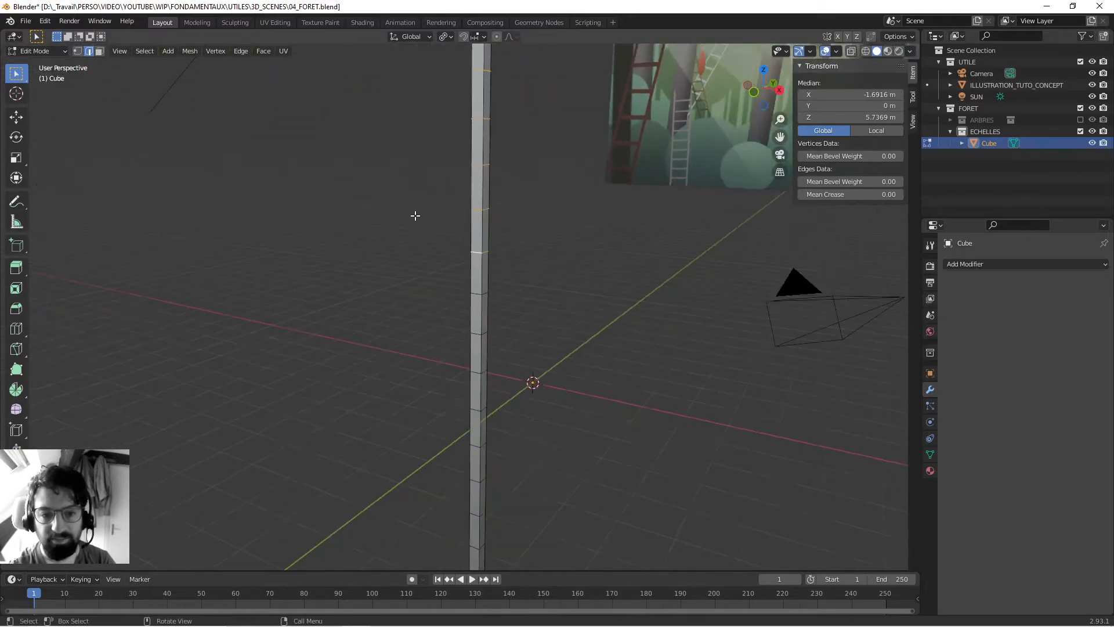
pyautogui.scroll(3, 459, 302)
pyautogui.moveTo(446, 264); pyautogui.dragTo(465, 267, button='middle')
pyautogui.keyDown('alt'); pyautogui.keyDown('shift'); pyautogui.click(467, 220); pyautogui.keyUp('shift'); pyautogui.keyUp('alt')
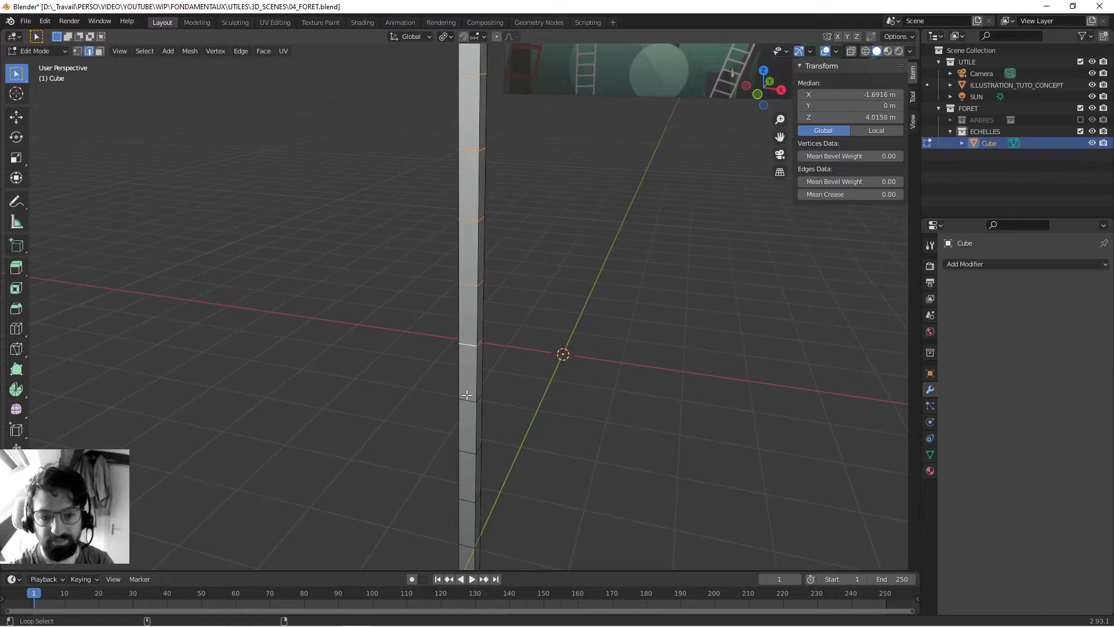
pyautogui.moveTo(466, 451); pyautogui.dragTo(457, 235, button='middle')
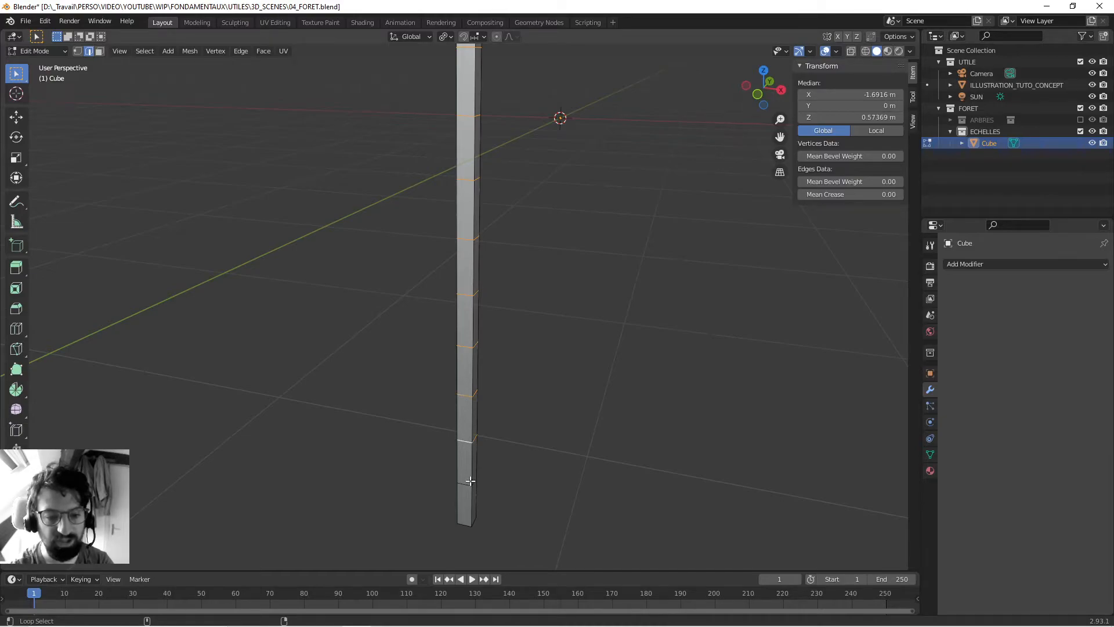
pyautogui.keyDown('shift'); pyautogui.moveTo(510, 277); pyautogui.dragTo(500, 486, button='middle'); pyautogui.keyUp('shift')
# - Bevel the selected edge loops to a width of 0.21 m with 1 segment
pyautogui.scroll(-3, 495, 272)
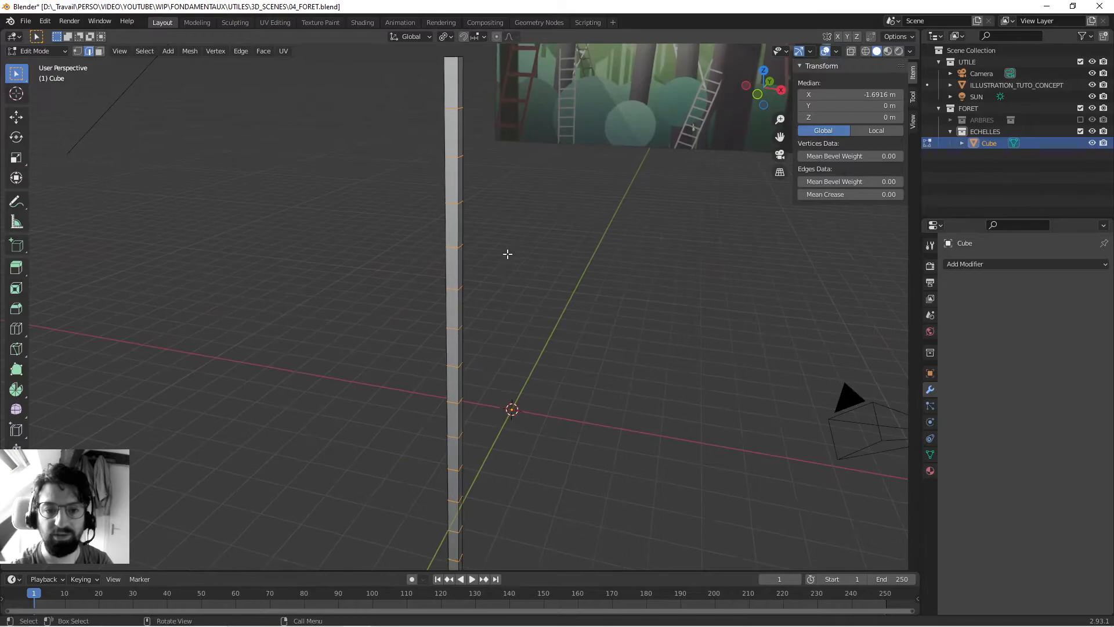
pyautogui.moveTo(510, 254); pyautogui.dragTo(516, 368, button='middle')
pyautogui.hotkey('ctrl', 'b')
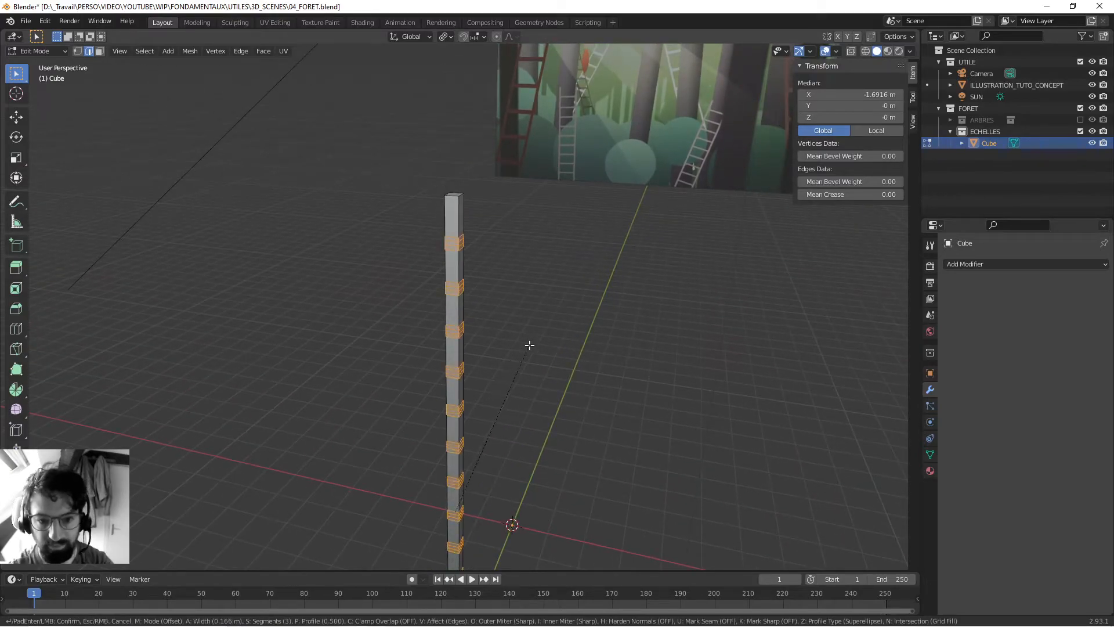
pyautogui.click(531, 343)
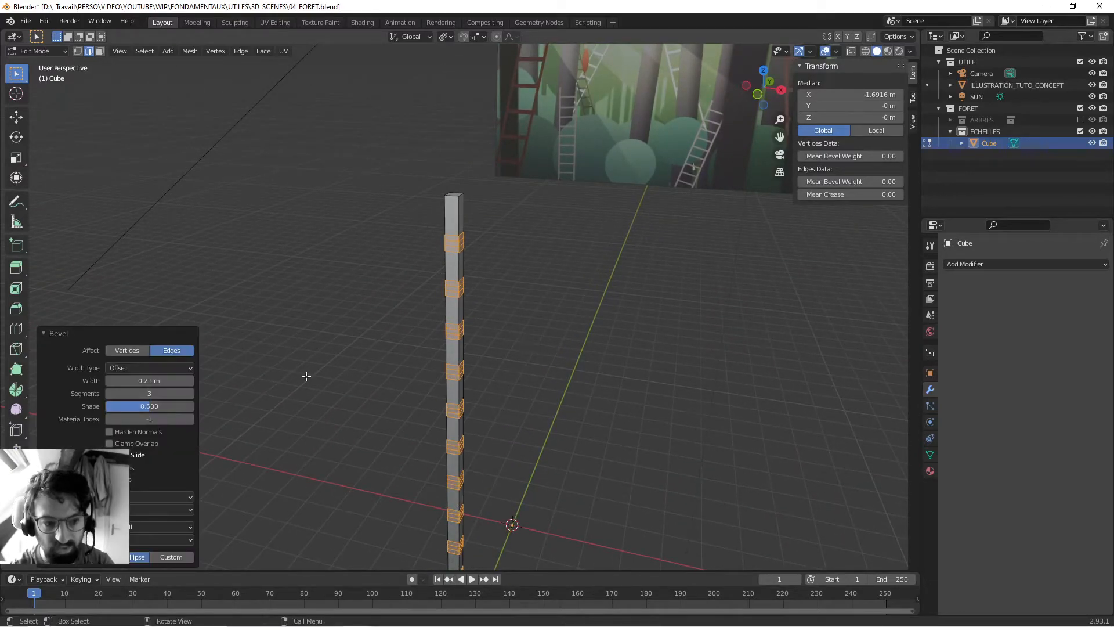
pyautogui.click(109, 393)
# - In face selection mode, select the face on the inner +X side of each of the 15 bevelled bands
pyautogui.moveTo(406, 323); pyautogui.dragTo(324, 357, button='middle')
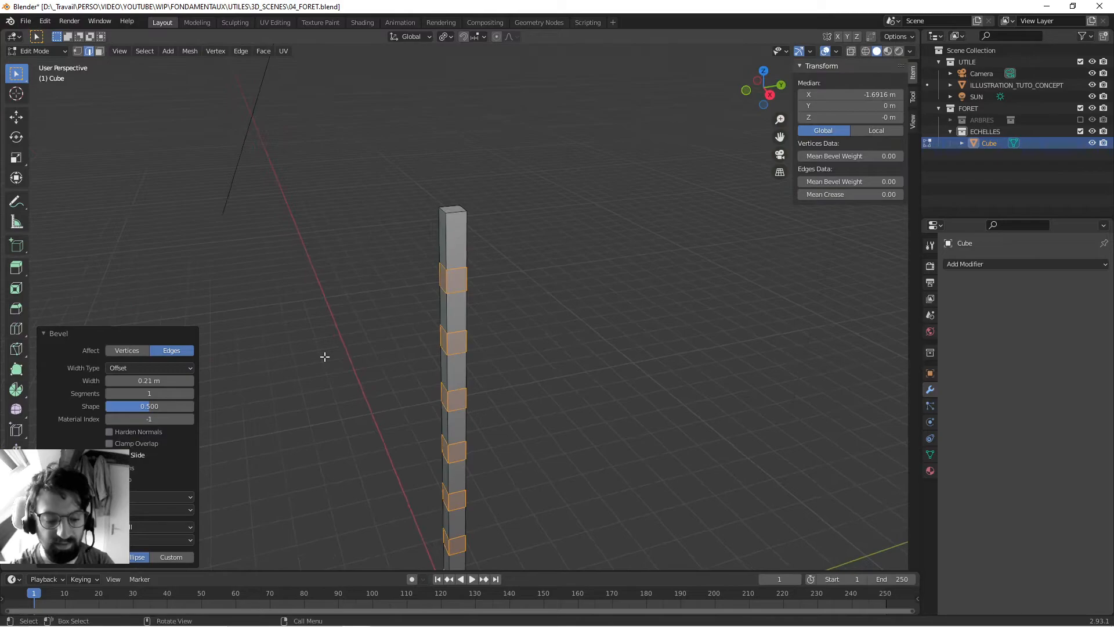
pyautogui.press('3')
pyautogui.click(452, 282)
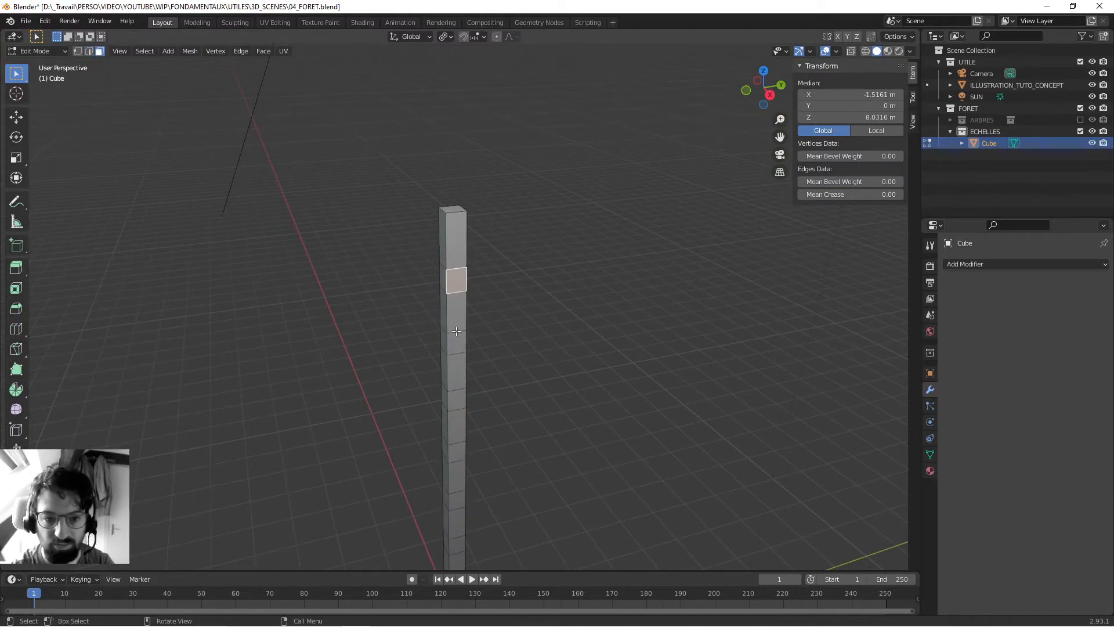
pyautogui.keyDown('shift'); pyautogui.click(457, 343); pyautogui.keyUp('shift')
pyautogui.keyDown('shift'); pyautogui.click(458, 397); pyautogui.keyUp('shift')
pyautogui.keyDown('shift'); pyautogui.moveTo(482, 460); pyautogui.dragTo(489, 353, button='middle'); pyautogui.keyUp('shift')
pyautogui.keyDown('shift'); pyautogui.click(462, 338); pyautogui.keyUp('shift')
pyautogui.keyDown('shift'); pyautogui.click(461, 394); pyautogui.keyUp('shift')
pyautogui.keyDown('shift'); pyautogui.click(463, 442); pyautogui.keyUp('shift')
pyautogui.keyDown('shift'); pyautogui.moveTo(463, 442); pyautogui.dragTo(459, 283, button='middle'); pyautogui.keyUp('shift')
pyautogui.keyDown('shift'); pyautogui.click(465, 301); pyautogui.keyUp('shift')
pyautogui.keyDown('shift'); pyautogui.moveTo(503, 406); pyautogui.dragTo(498, 244, button='middle'); pyautogui.keyUp('shift')
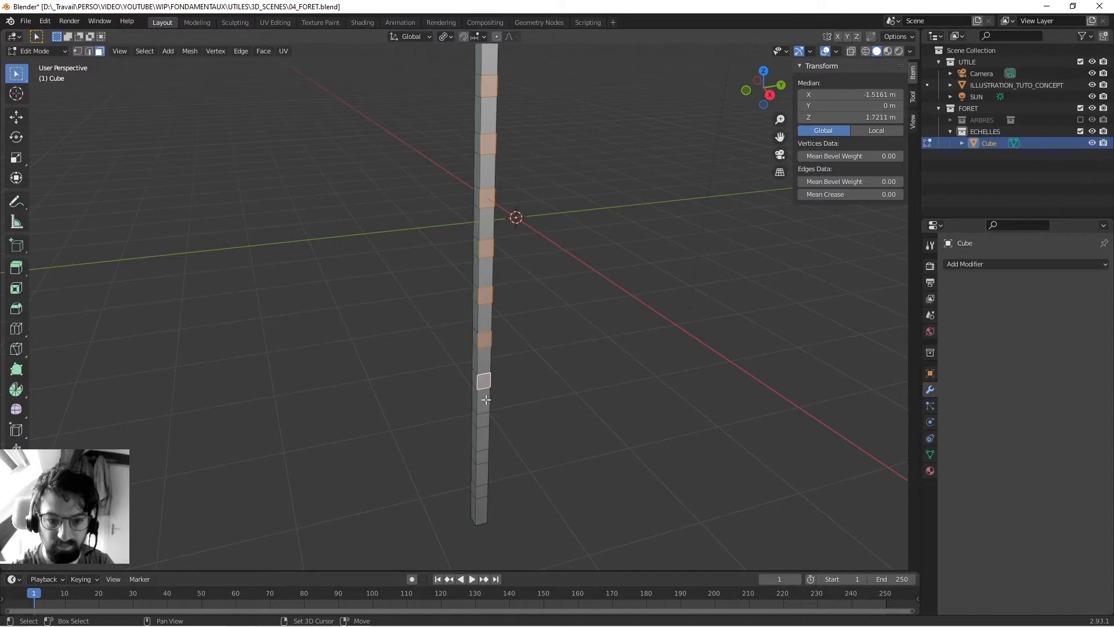
pyautogui.keyDown('shift'); pyautogui.click(481, 493); pyautogui.keyUp('shift')
# - Try extruding the selected faces about 2.51 m along X as ladder rungs, and undo the extrusion
pyautogui.moveTo(391, 184); pyautogui.dragTo(480, 304, button='middle')
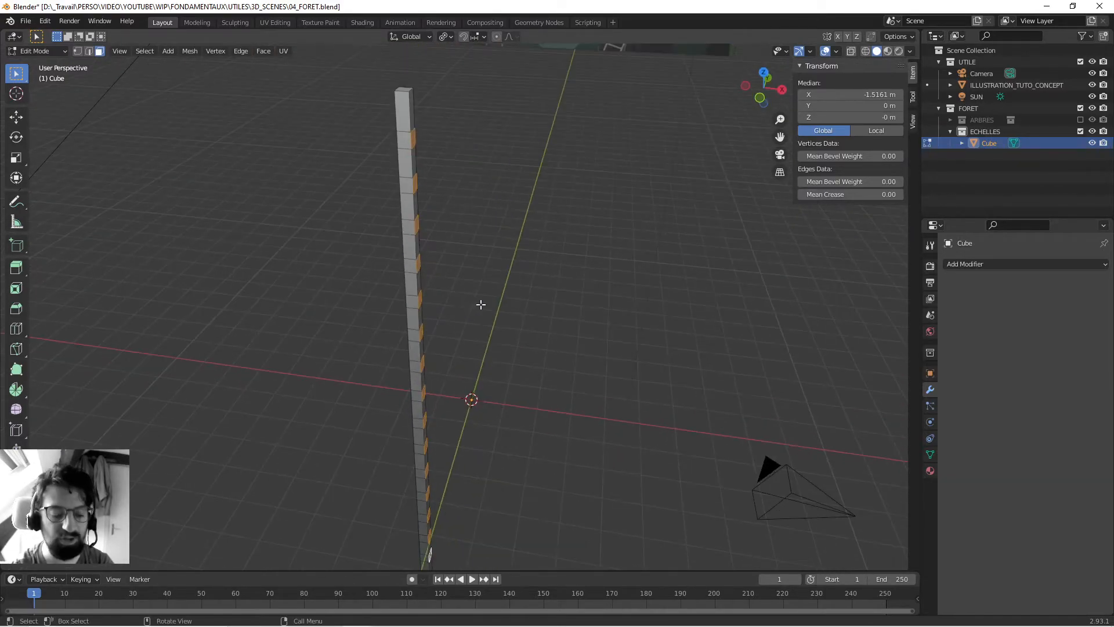
pyautogui.press('e')
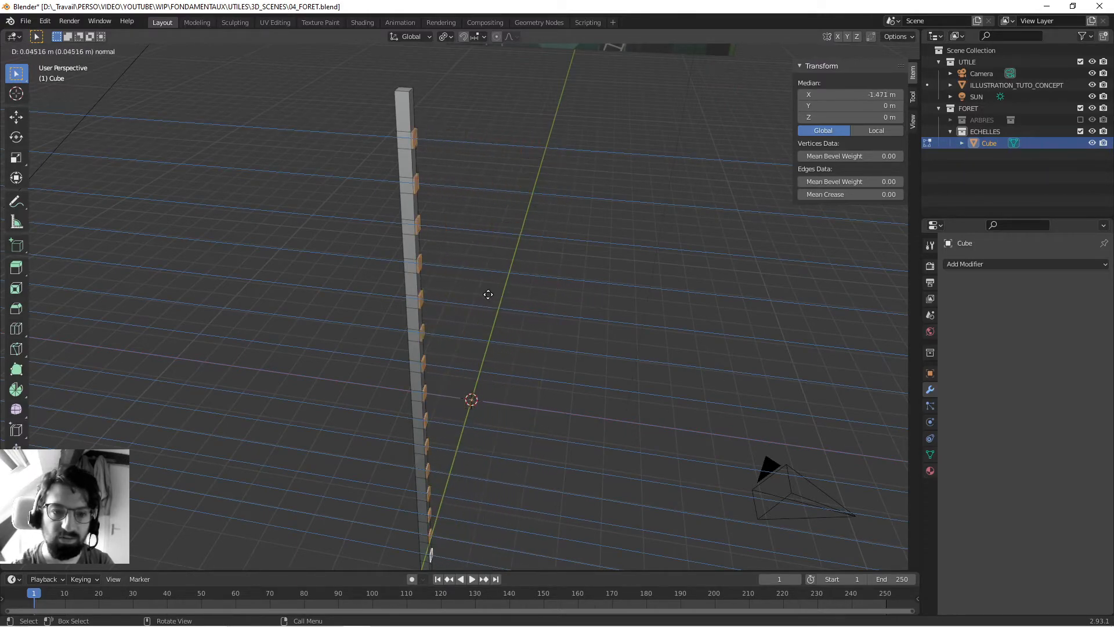
pyautogui.click(560, 329)
pyautogui.moveTo(356, 323); pyautogui.dragTo(384, 261, button='middle')
pyautogui.scroll(6, 384, 261)
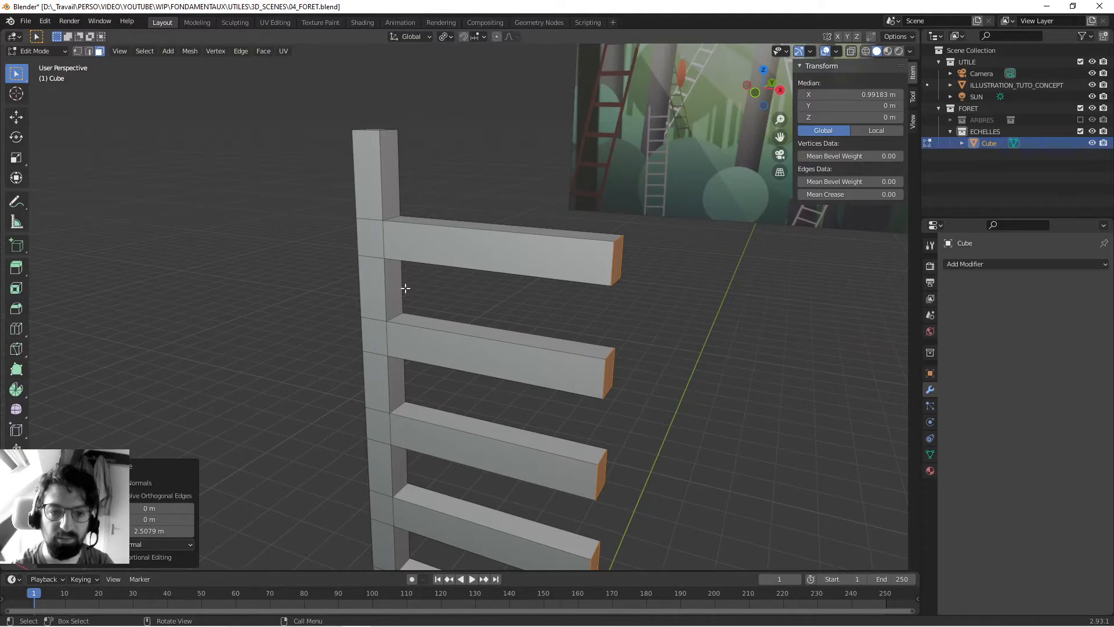
pyautogui.hotkey('ctrl', 'z')
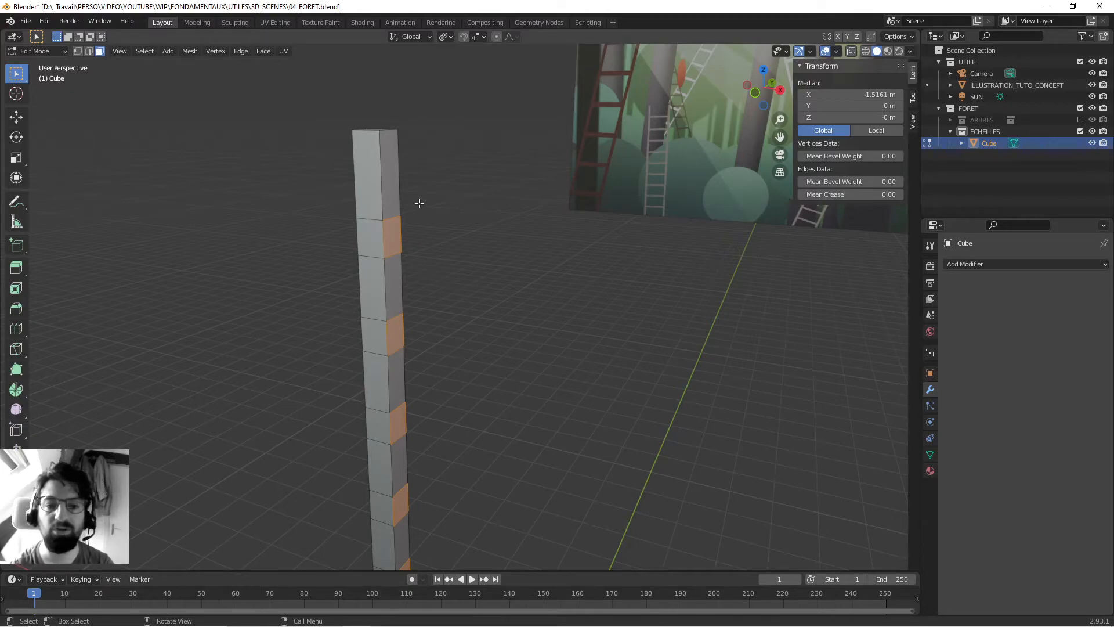
# - Try moving the selected faces without extruding them, and cancel the move
pyautogui.moveTo(375, 212); pyautogui.dragTo(465, 312, button='middle')
pyautogui.press('s')
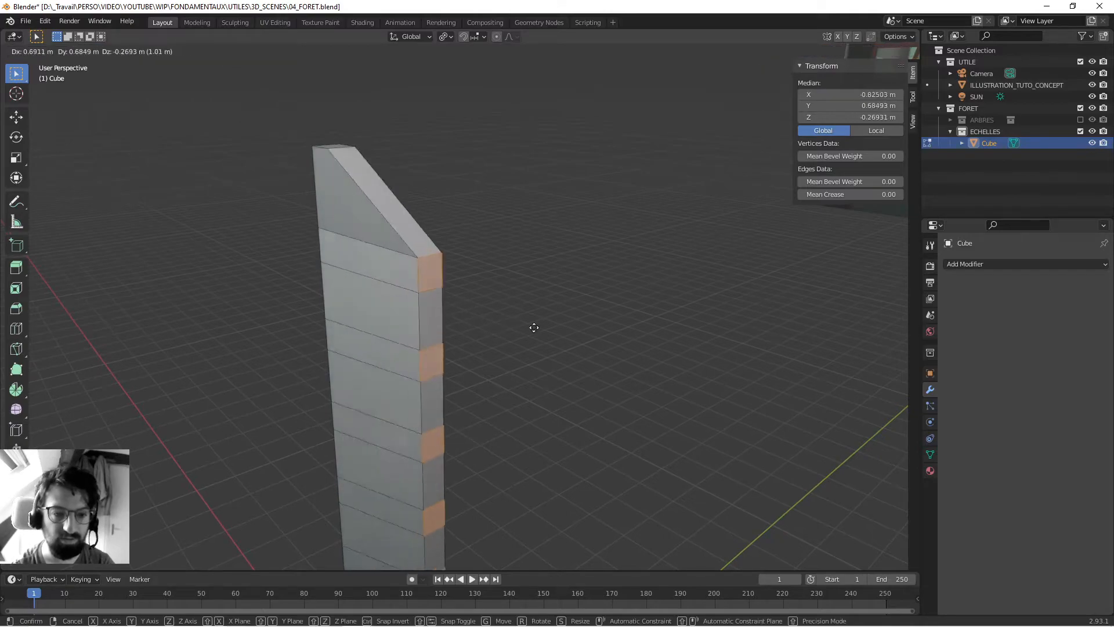
pyautogui.press('Escape')
pyautogui.moveTo(395, 296); pyautogui.dragTo(385, 268, button='middle')
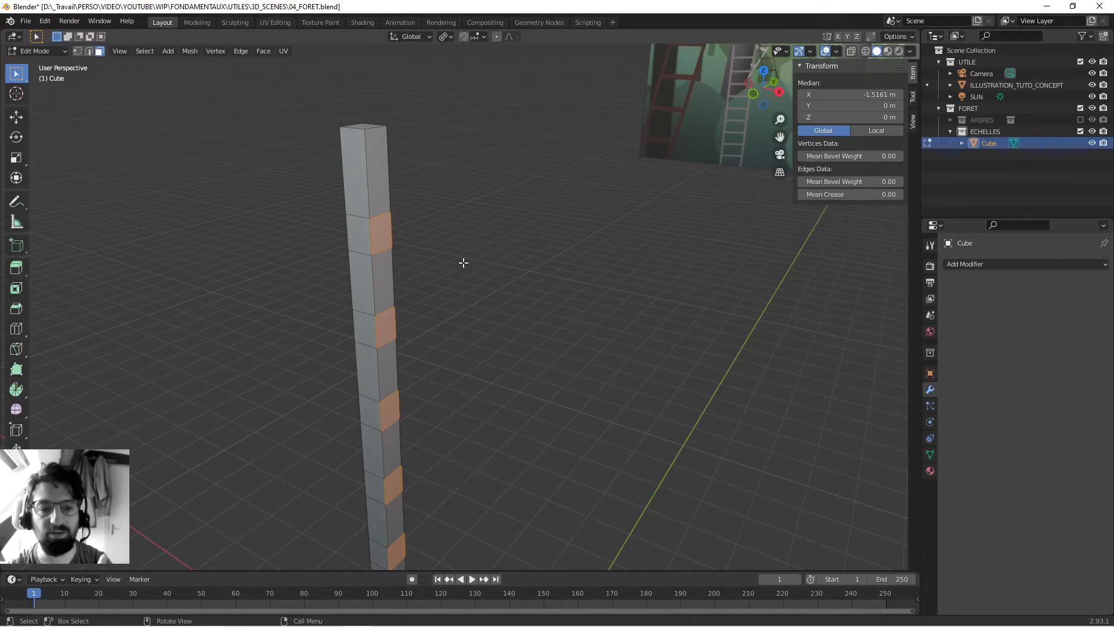
# - Extrude the selected inner faces in place with zero offset
pyautogui.press('e')
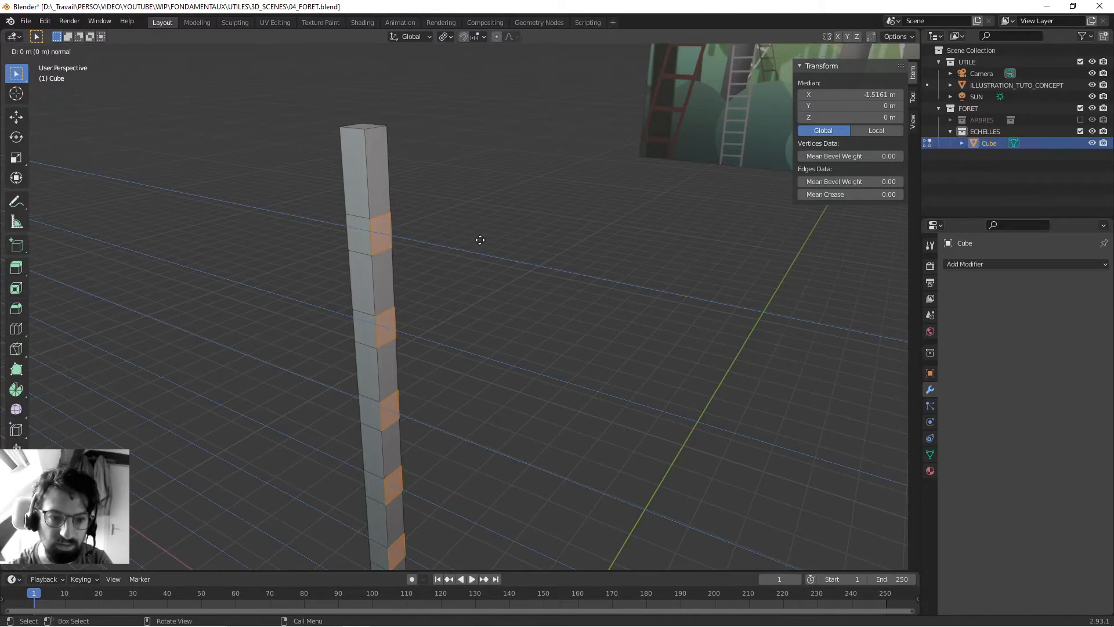
pyautogui.rightClick(480, 240)
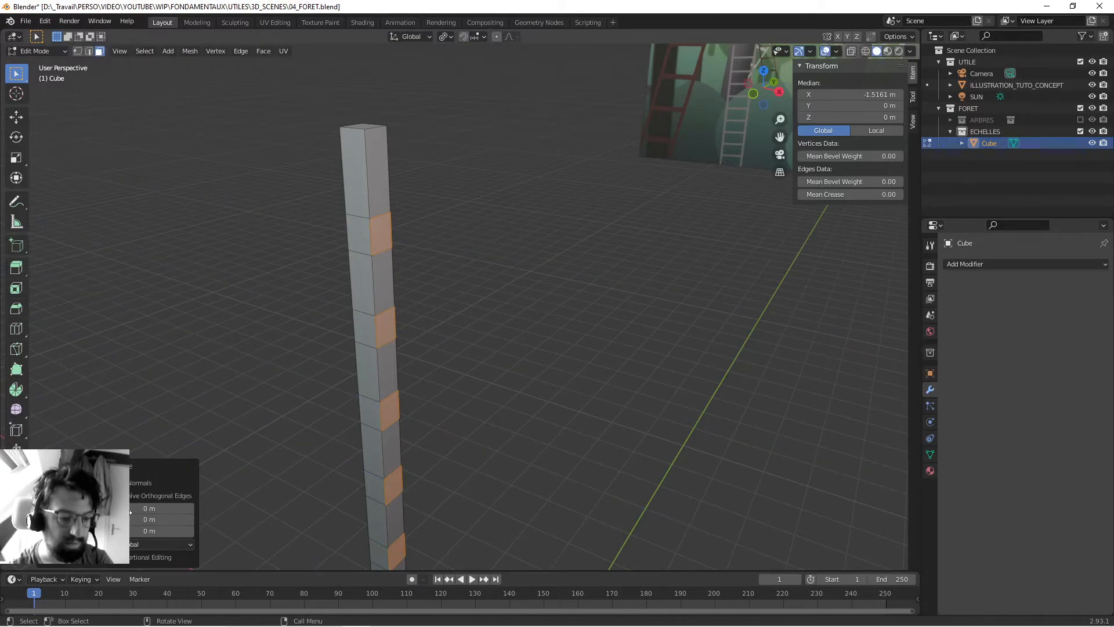
pyautogui.moveTo(397, 170); pyautogui.dragTo(530, 326, button='middle')
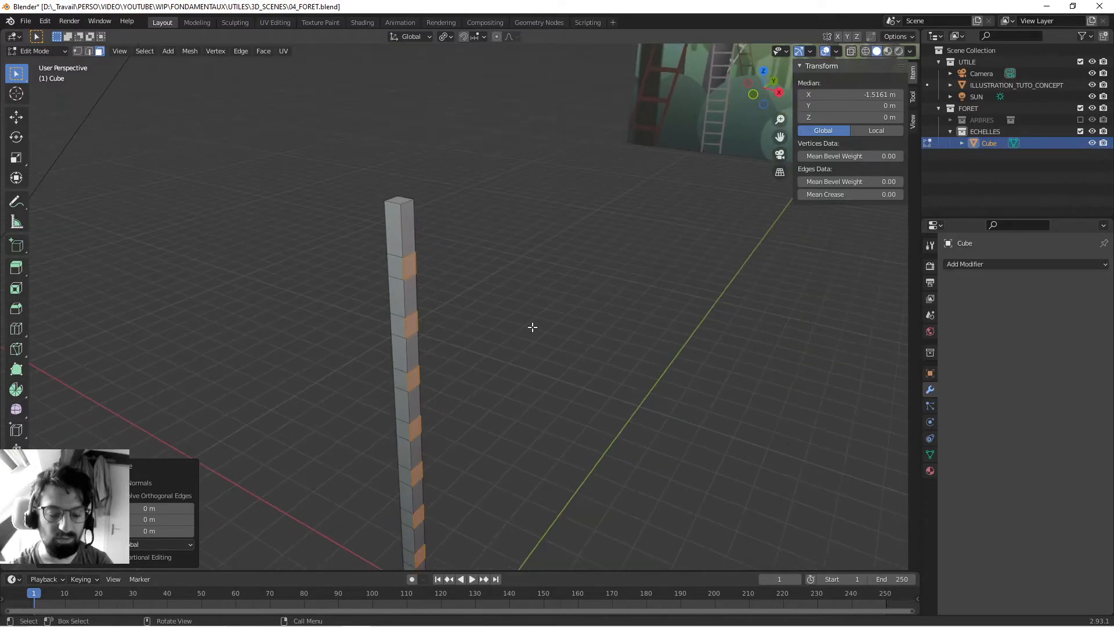
# - Set the transform pivot to Individual Origins and scale each selected inner face of the post to 0.6
pyautogui.press('g')
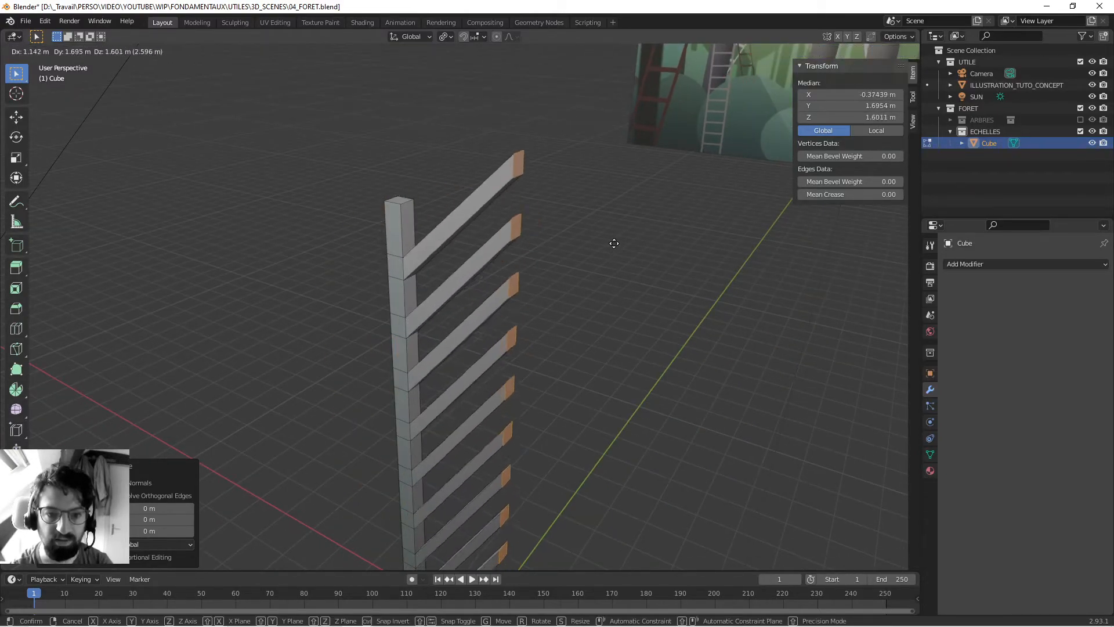
pyautogui.rightClick(591, 240)
pyautogui.moveTo(451, 377); pyautogui.dragTo(459, 232, button='middle')
pyautogui.click(445, 36)
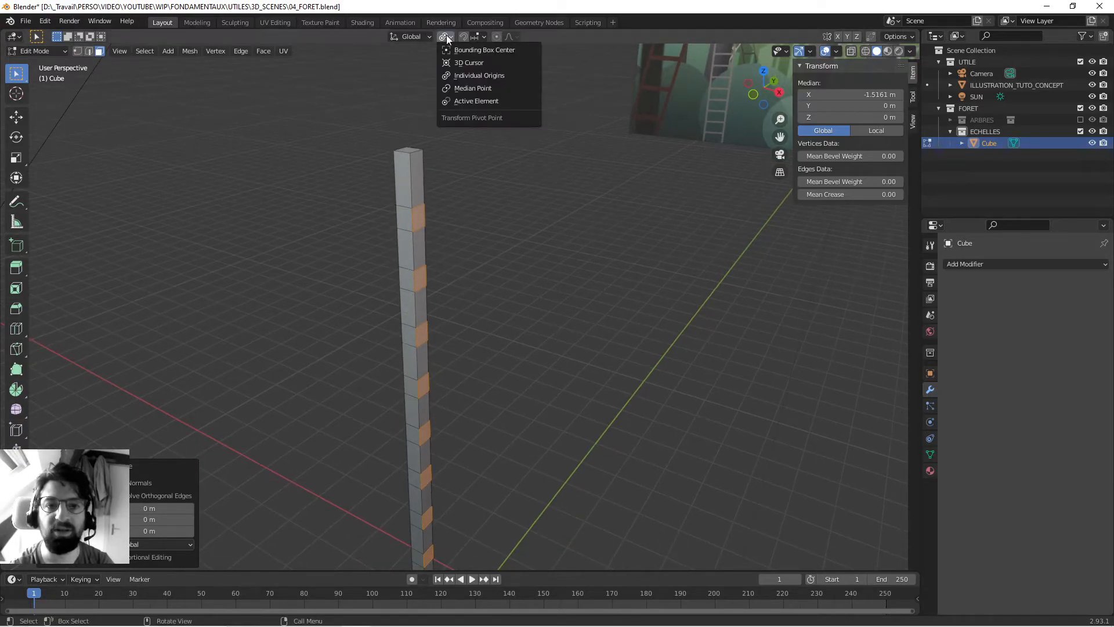
pyautogui.click(476, 75)
pyautogui.moveTo(478, 72); pyautogui.dragTo(546, 66, button='middle')
pyautogui.press('s')
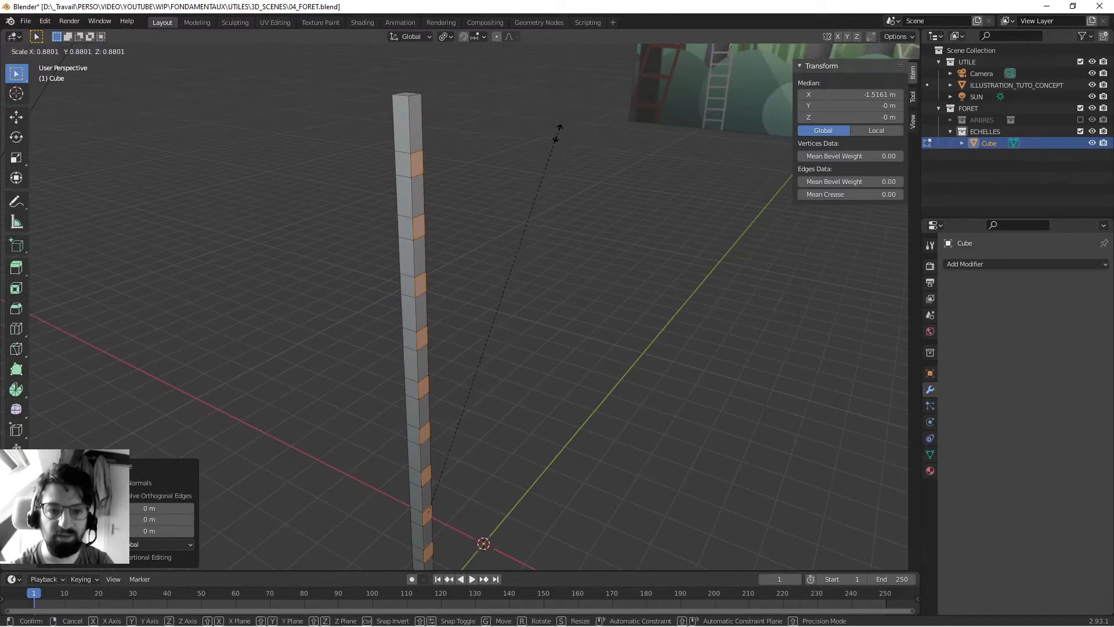
pyautogui.click(479, 245)
pyautogui.moveTo(507, 164)
pyautogui.mouseDown(button='middle')
pyautogui.moveTo(499, 207)
pyautogui.moveTo(493, 194)
pyautogui.moveTo(508, 186)
pyautogui.mouseUp(button='middle')
pyautogui.scroll(2, 507, 187)
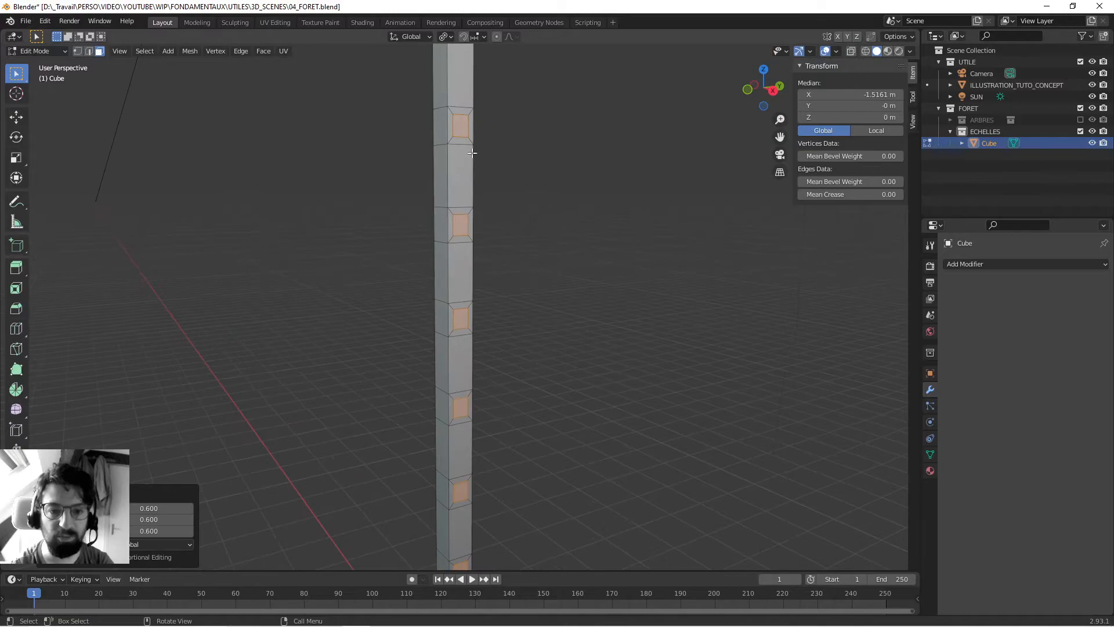
# - Try scaling the faces to about 0.415 with the Median Point pivot, undo it and restore Individual Origins
pyautogui.scroll(-4, 490, 367)
pyautogui.moveTo(489, 368); pyautogui.dragTo(523, 308, button='middle')
pyautogui.click(446, 37)
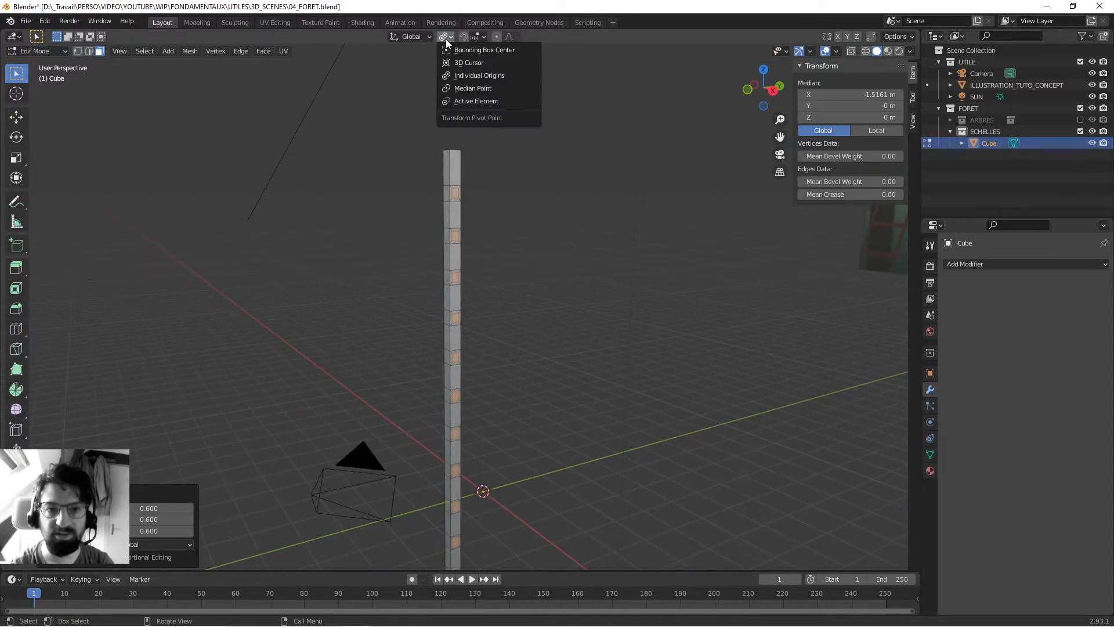
pyautogui.click(465, 90)
pyautogui.scroll(-2, 594, 215)
pyautogui.press('s')
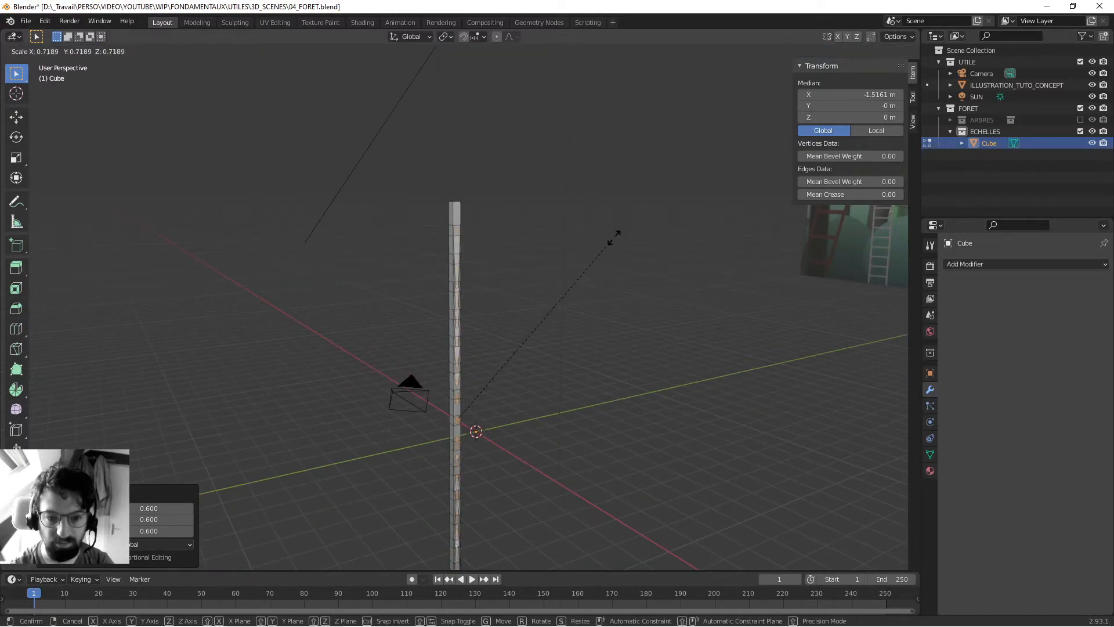
pyautogui.click(557, 319)
pyautogui.moveTo(557, 319); pyautogui.dragTo(541, 266, button='middle')
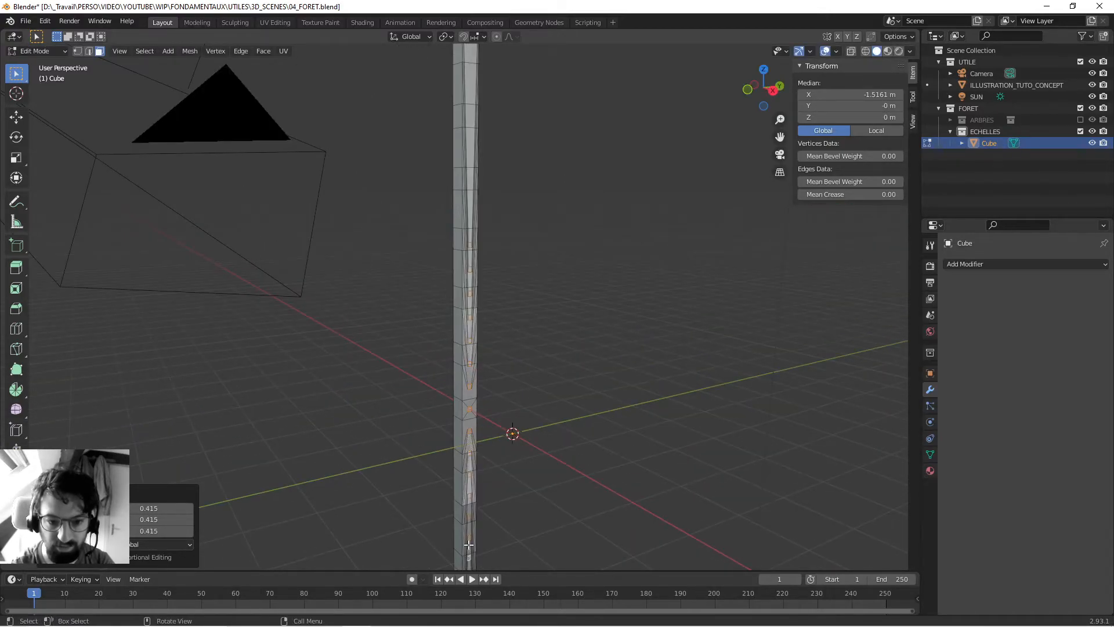
pyautogui.hotkey('ctrl', 'z')
pyautogui.keyDown('shift'); pyautogui.moveTo(534, 176); pyautogui.dragTo(533, 310, button='middle'); pyautogui.keyUp('shift')
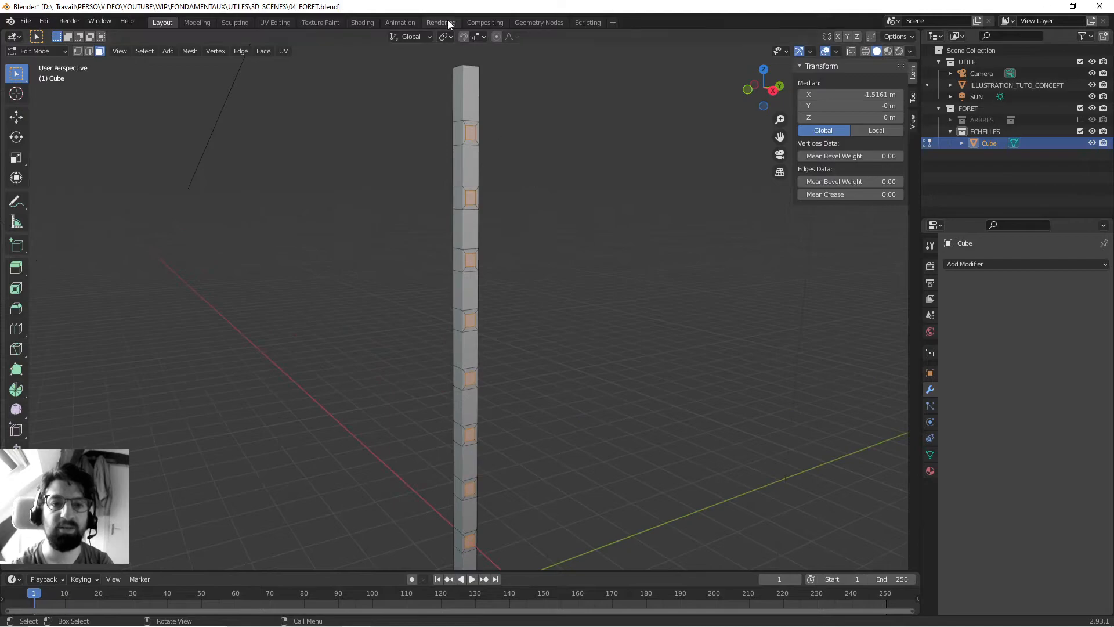
pyautogui.click(444, 36)
pyautogui.click(458, 74)
# - Extrude the scaled-down inner faces about 0.66 m along their normal to form the rungs
pyautogui.keyDown('shift'); pyautogui.moveTo(459, 74); pyautogui.dragTo(458, 203, button='middle'); pyautogui.keyUp('shift')
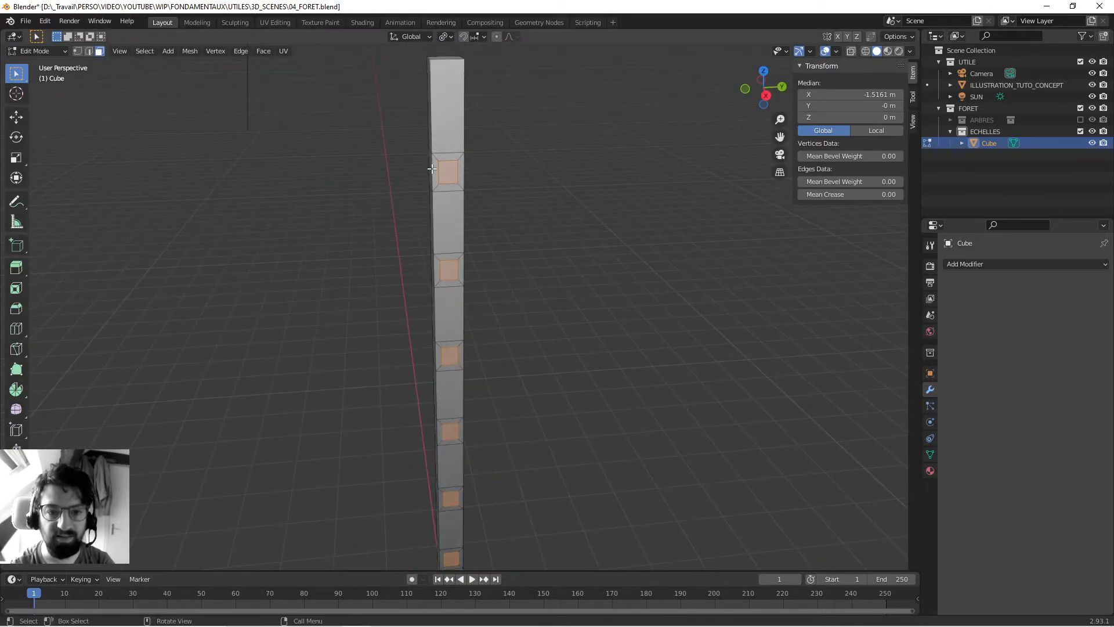
pyautogui.scroll(4, 454, 216)
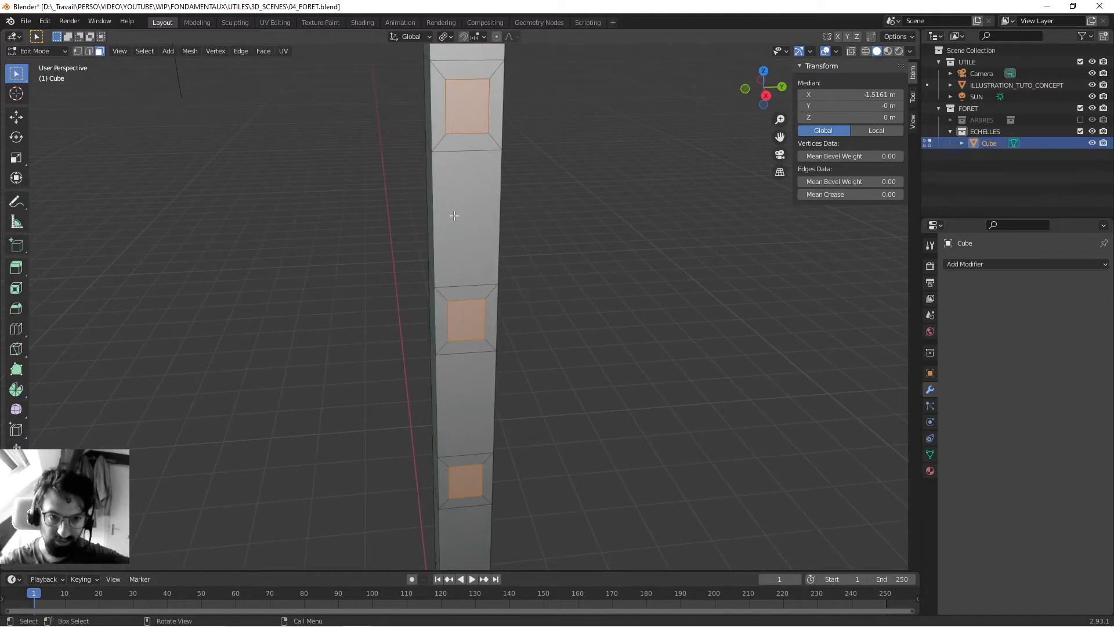
pyautogui.scroll(-5, 454, 216)
pyautogui.moveTo(377, 276); pyautogui.dragTo(479, 313, button='middle')
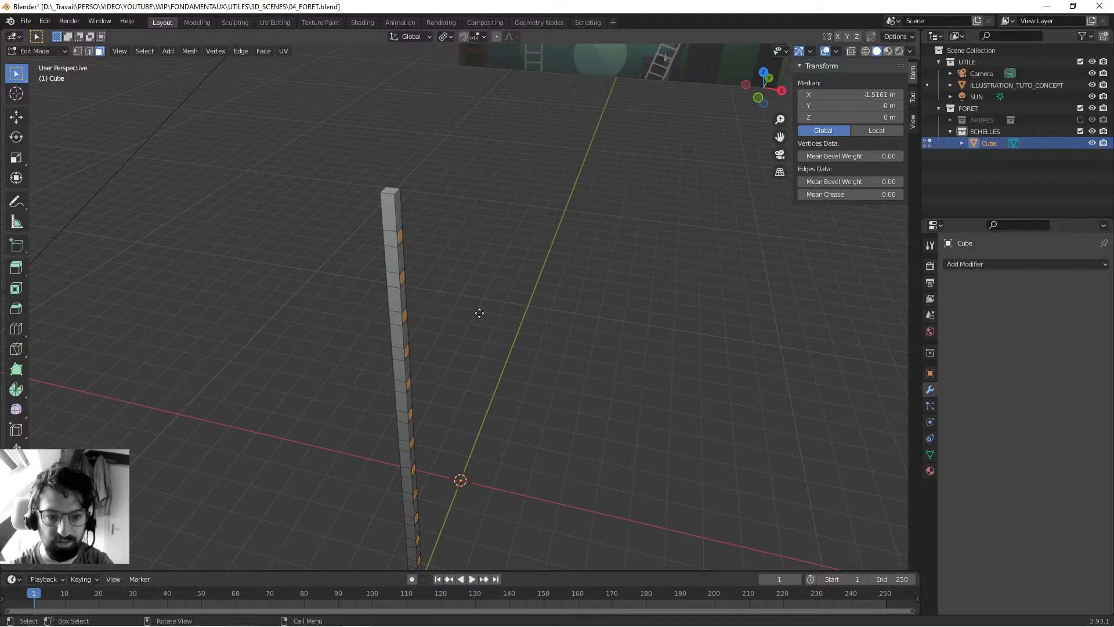
pyautogui.press('e')
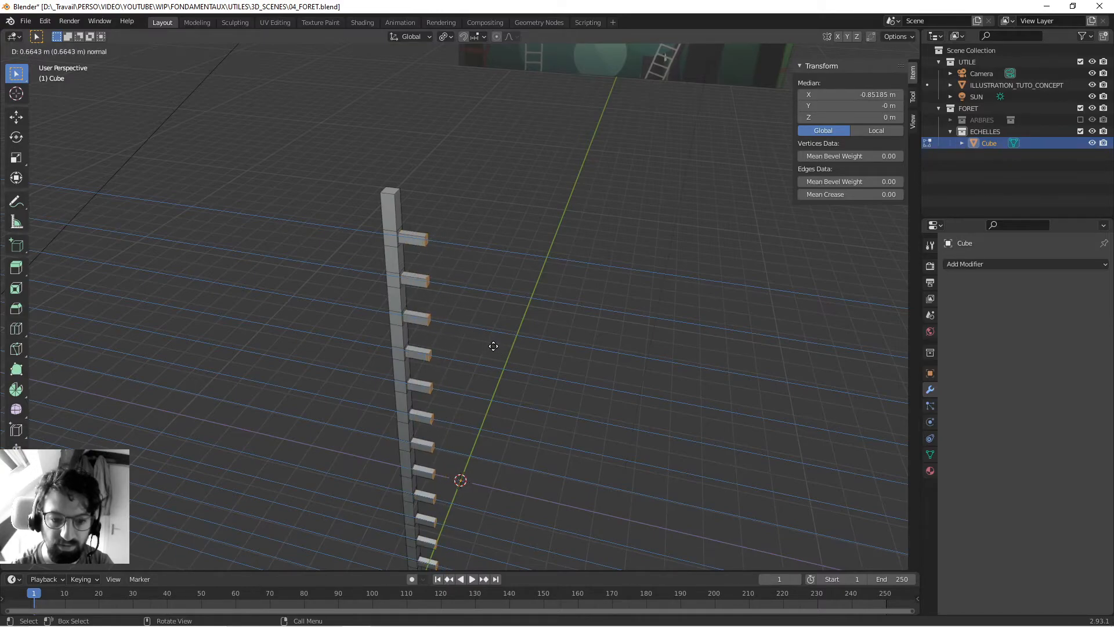
pyautogui.click(490, 345)
# - In top view, set the median X of the selected rung end faces to 0 m
pyautogui.moveTo(491, 345); pyautogui.dragTo(490, 396, button='middle')
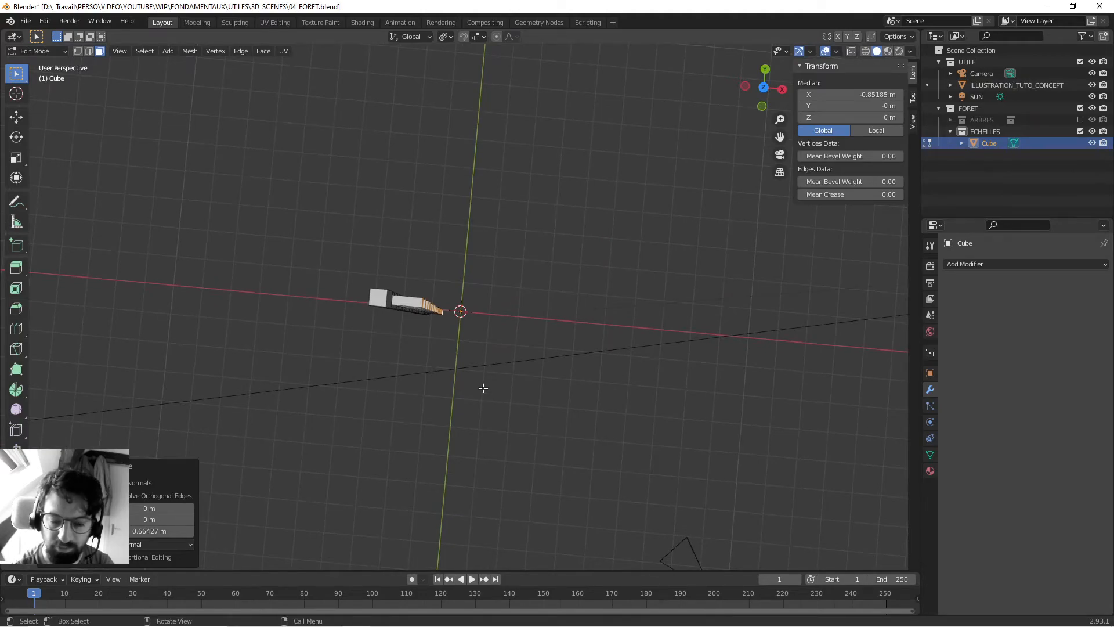
pyautogui.press('KP_7')
pyautogui.scroll(7, 486, 322)
pyautogui.keyDown('shift'); pyautogui.moveTo(438, 326); pyautogui.dragTo(484, 299, button='middle'); pyautogui.keyUp('shift')
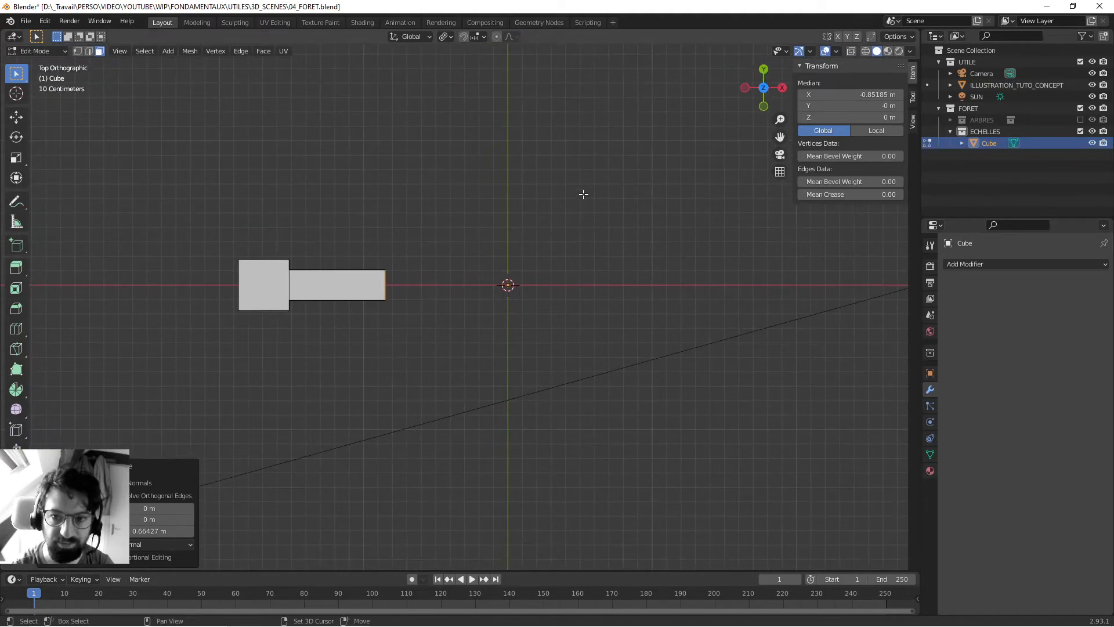
pyautogui.moveTo(543, 236); pyautogui.dragTo(498, 252, button='middle')
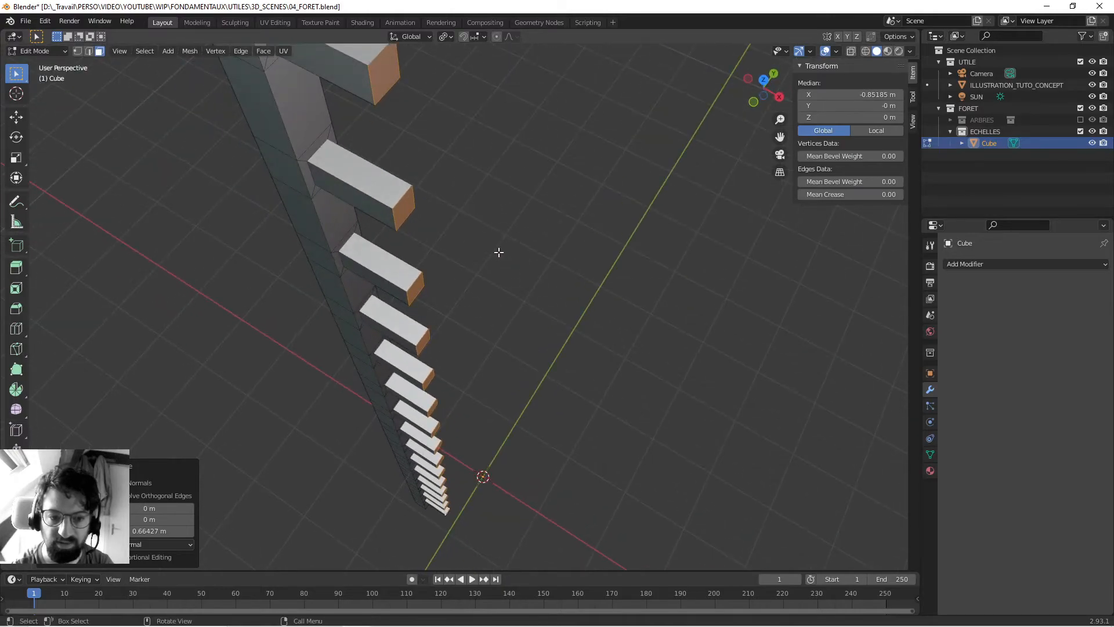
pyautogui.press('KP_7')
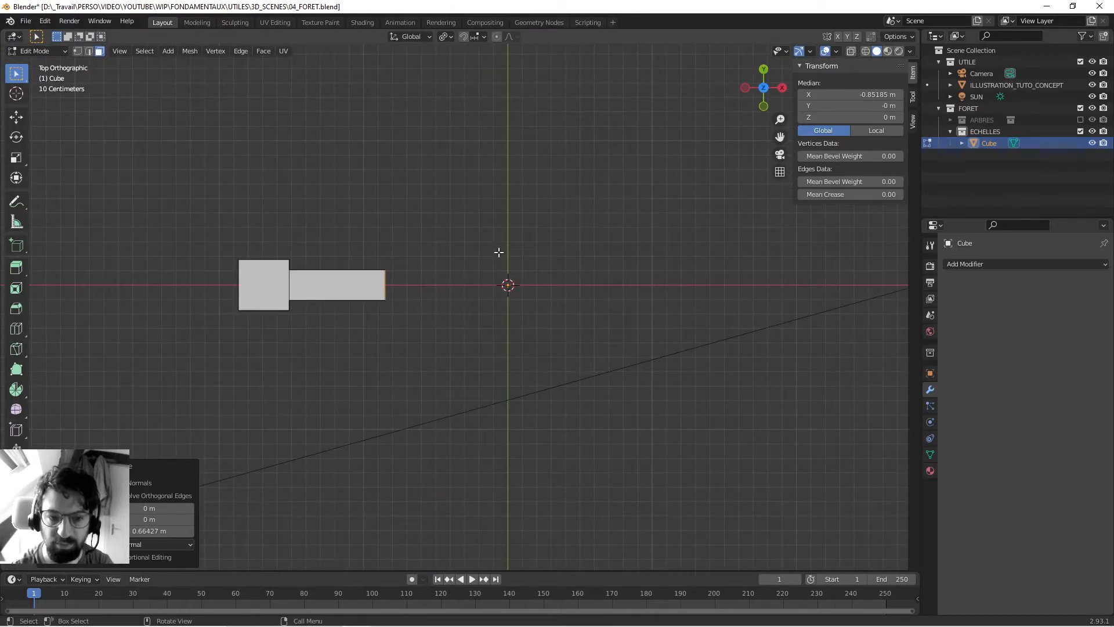
pyautogui.click(853, 96)
pyautogui.write('0')
pyautogui.press('Return')
# - Delete the end faces of the rungs at the centre plane so the rungs are open
pyautogui.moveTo(509, 301); pyautogui.dragTo(505, 261, button='middle')
pyautogui.scroll(-4, 501, 281)
pyautogui.moveTo(495, 303); pyautogui.dragTo(466, 123, button='middle')
pyautogui.keyDown('shift'); pyautogui.moveTo(468, 472); pyautogui.dragTo(458, 373, button='middle'); pyautogui.keyUp('shift')
pyautogui.press('KP_7')
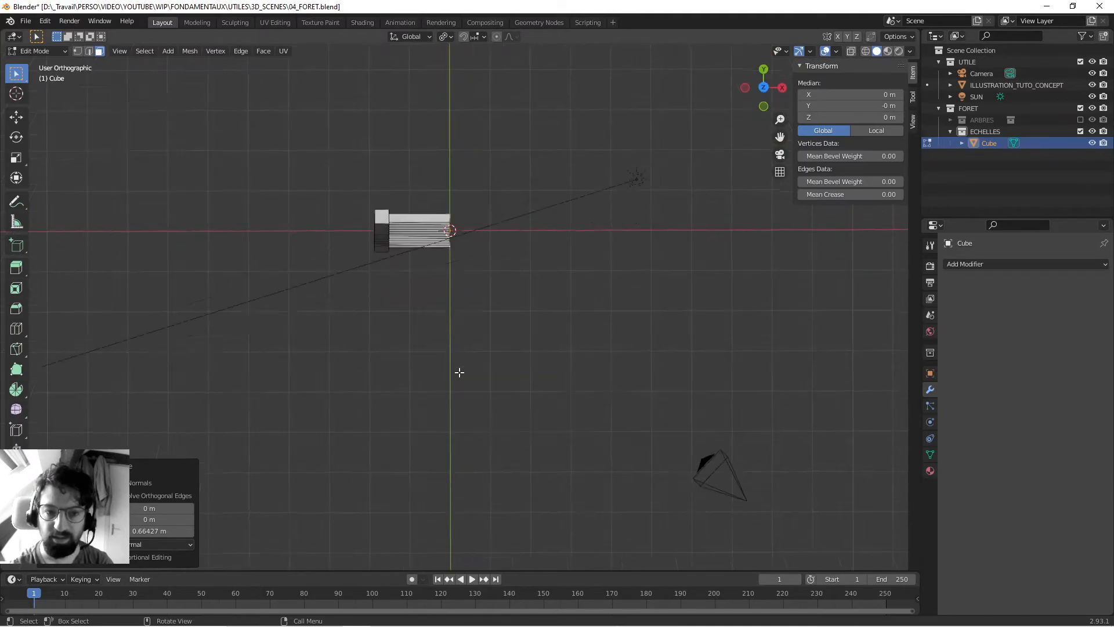
pyautogui.scroll(7, 456, 299)
pyautogui.keyDown('shift'); pyautogui.moveTo(450, 159); pyautogui.dragTo(461, 297, button='middle'); pyautogui.keyUp('shift')
pyautogui.press('x')
pyautogui.click(444, 217)
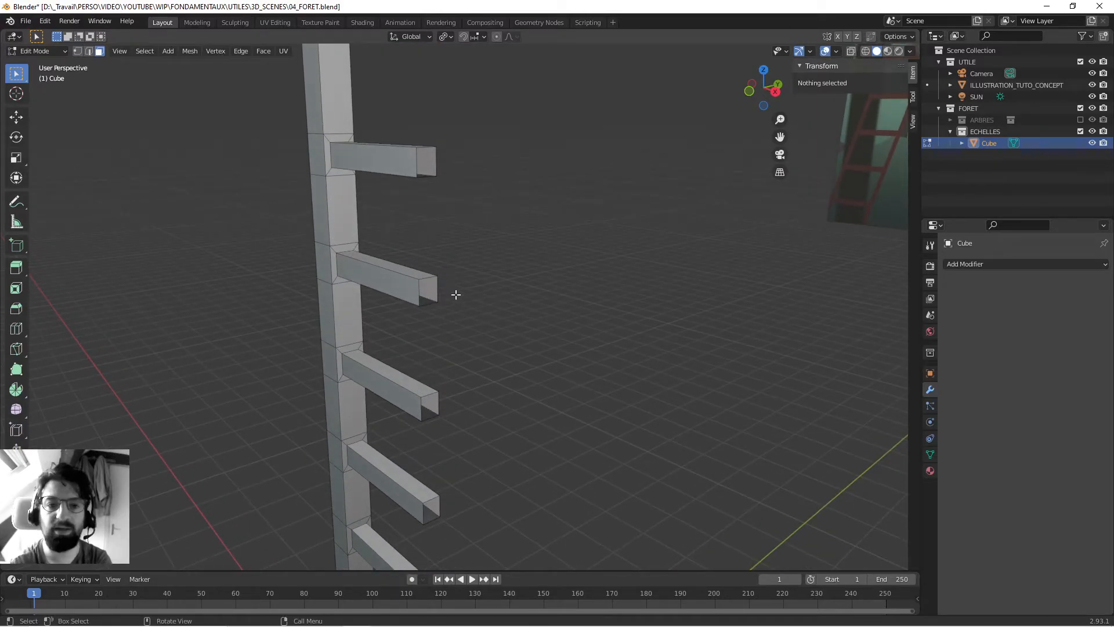
pyautogui.moveTo(430, 202); pyautogui.dragTo(429, 269, button='middle')
# - Save the file and return to Object Mode
pyautogui.scroll(-3, 451, 215)
pyautogui.scroll(3, 468, 255)
pyautogui.hotkey('ctrl', 's')
pyautogui.press('Tab')
# - Add a Mirror modifier on the X axis to the half ladder
pyautogui.moveTo(384, 235); pyautogui.dragTo(375, 231, button='middle')
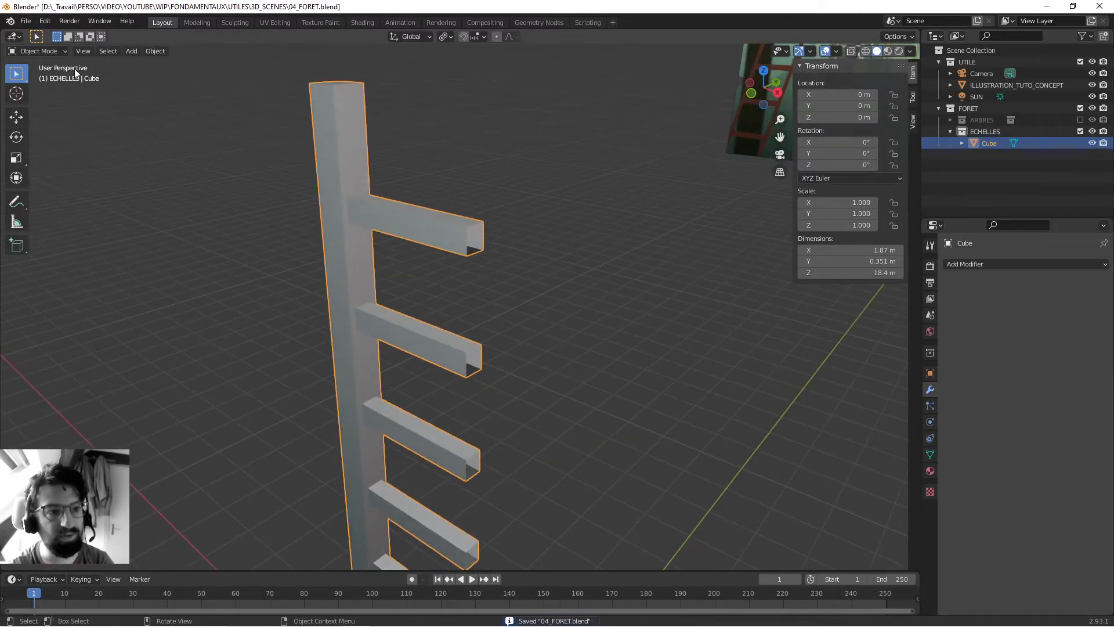
pyautogui.moveTo(282, 329); pyautogui.dragTo(499, 198, button='middle')
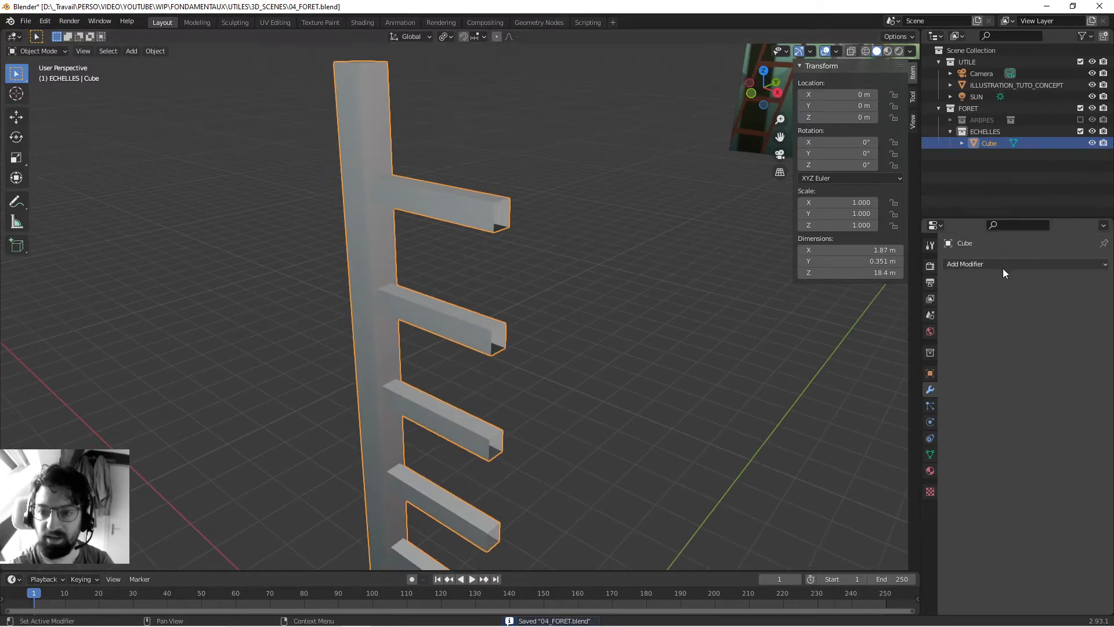
pyautogui.keyDown('shift'); pyautogui.moveTo(276, 242); pyautogui.dragTo(291, 290, button='middle'); pyautogui.keyUp('shift')
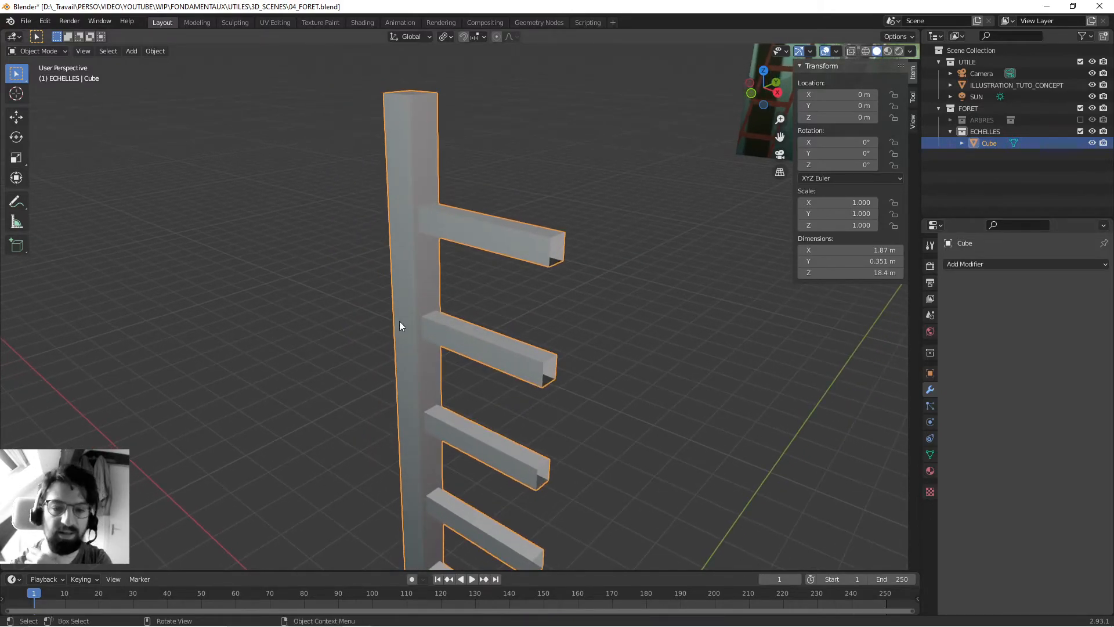
pyautogui.moveTo(391, 324); pyautogui.dragTo(427, 305, button='middle')
pyautogui.moveTo(561, 182); pyautogui.dragTo(434, 266, button='middle')
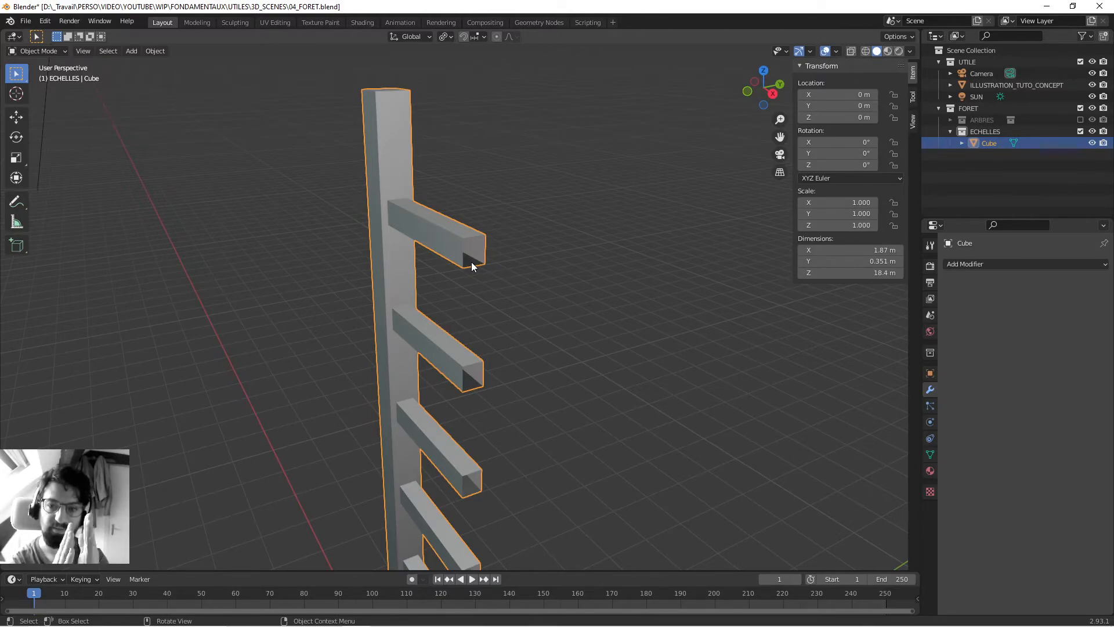
pyautogui.moveTo(372, 332); pyautogui.dragTo(572, 350, button='middle')
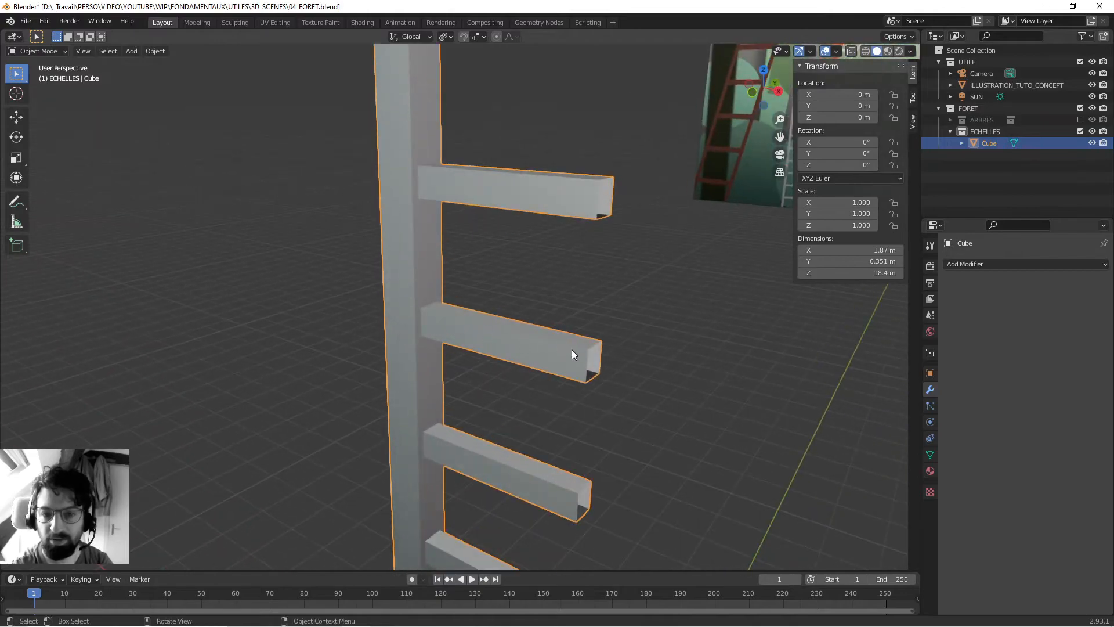
pyautogui.click(986, 263)
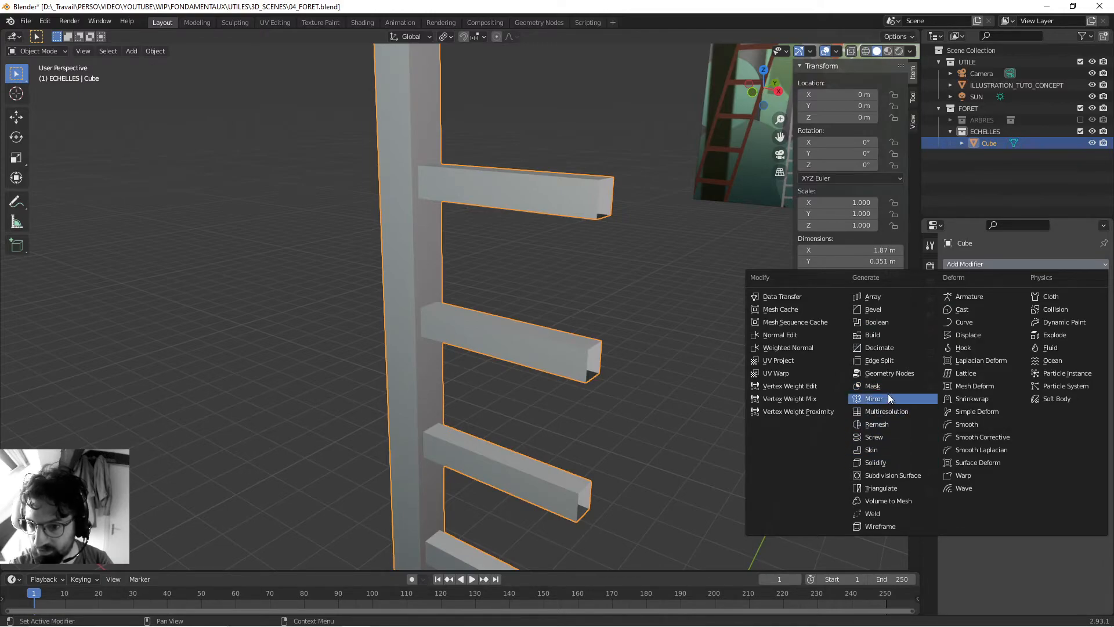
pyautogui.click(873, 398)
pyautogui.moveTo(552, 273); pyautogui.dragTo(531, 264, button='middle')
pyautogui.moveTo(641, 398); pyautogui.dragTo(479, 343, button='middle')
# - In Edit Mode, try moving the top face of the original post, and cancel the move
pyautogui.press('Tab')
pyautogui.click(458, 229)
pyautogui.moveTo(465, 296); pyautogui.dragTo(472, 259, button='middle')
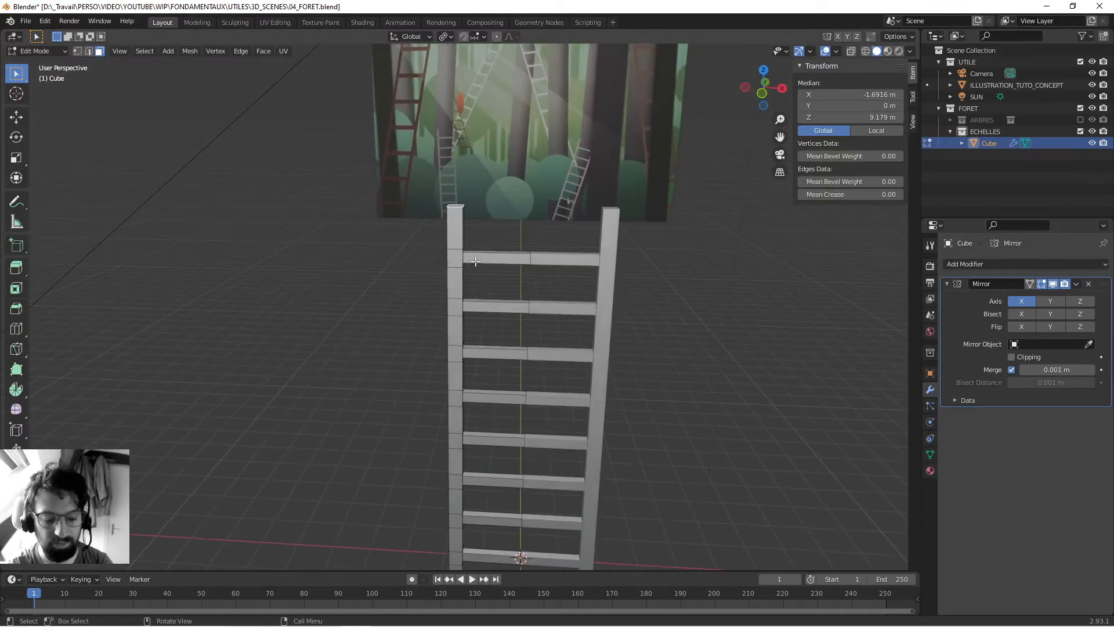
pyautogui.press('g')
pyautogui.rightClick(469, 204)
# - Save the file with the mirrored ladder and go back to Object Mode
pyautogui.scroll(-5, 473, 314)
pyautogui.keyDown('shift'); pyautogui.moveTo(474, 314); pyautogui.dragTo(478, 283, button='middle'); pyautogui.keyUp('shift')
pyautogui.hotkey('ctrl', 's')
pyautogui.scroll(2, 478, 284)
pyautogui.press('Tab')
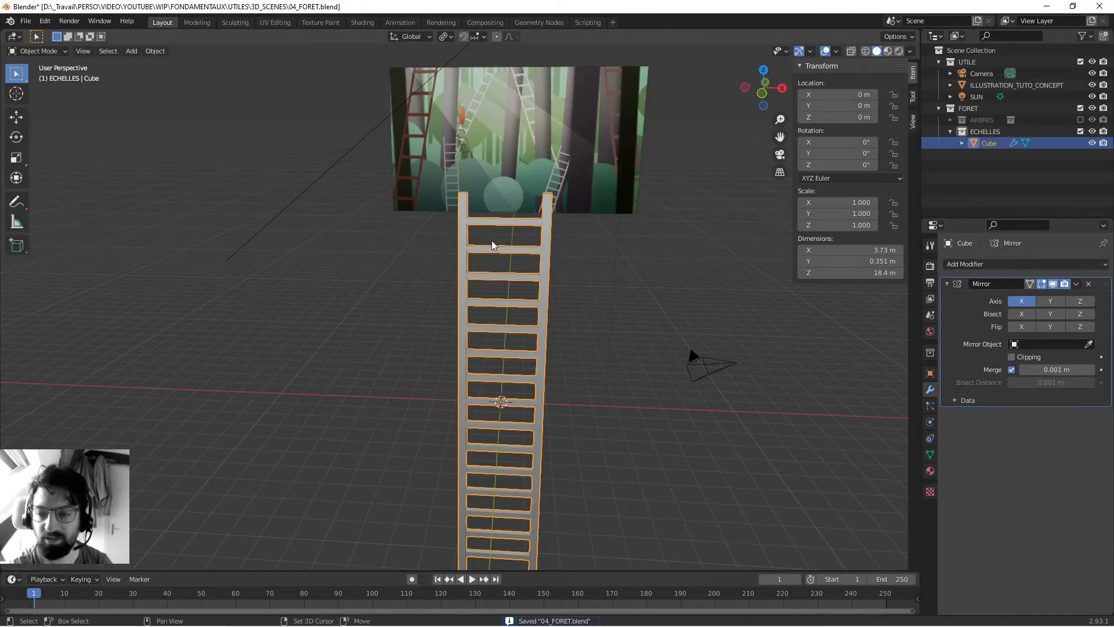
# - Apply the Mirror modifier to make both halves of the ladder real geometry
pyautogui.scroll(1, 497, 236)
pyautogui.rightClick(976, 289)
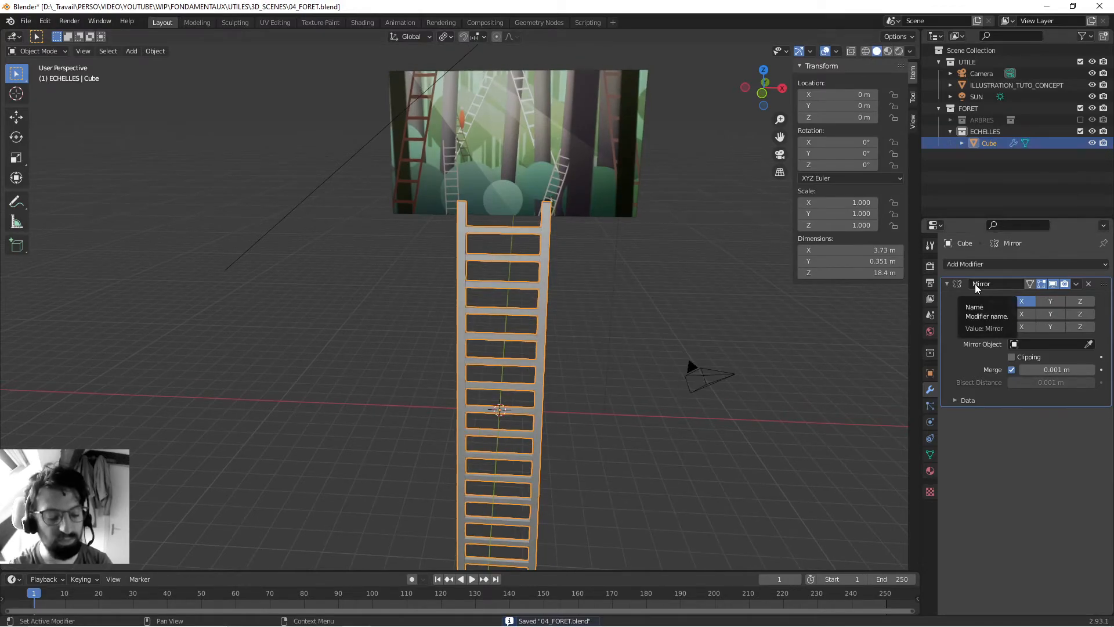
pyautogui.click(978, 301)
pyautogui.scroll(-4, 513, 241)
pyautogui.moveTo(513, 240); pyautogui.dragTo(538, 333, button='middle')
pyautogui.scroll(3, 596, 304)
# - In Edit Mode with edge selection, select the vertical edge at the middle of the uppermost rung
pyautogui.press('Tab')
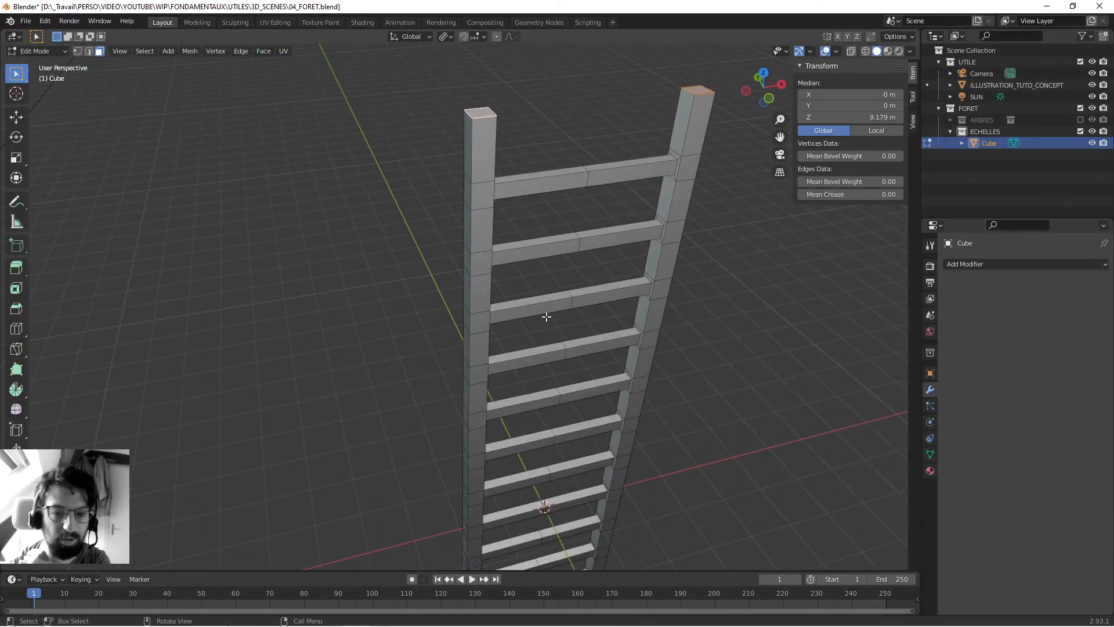
pyautogui.scroll(3, 507, 353)
pyautogui.press('2')
pyautogui.moveTo(507, 255); pyautogui.dragTo(500, 229, button='middle')
pyautogui.click(499, 224)
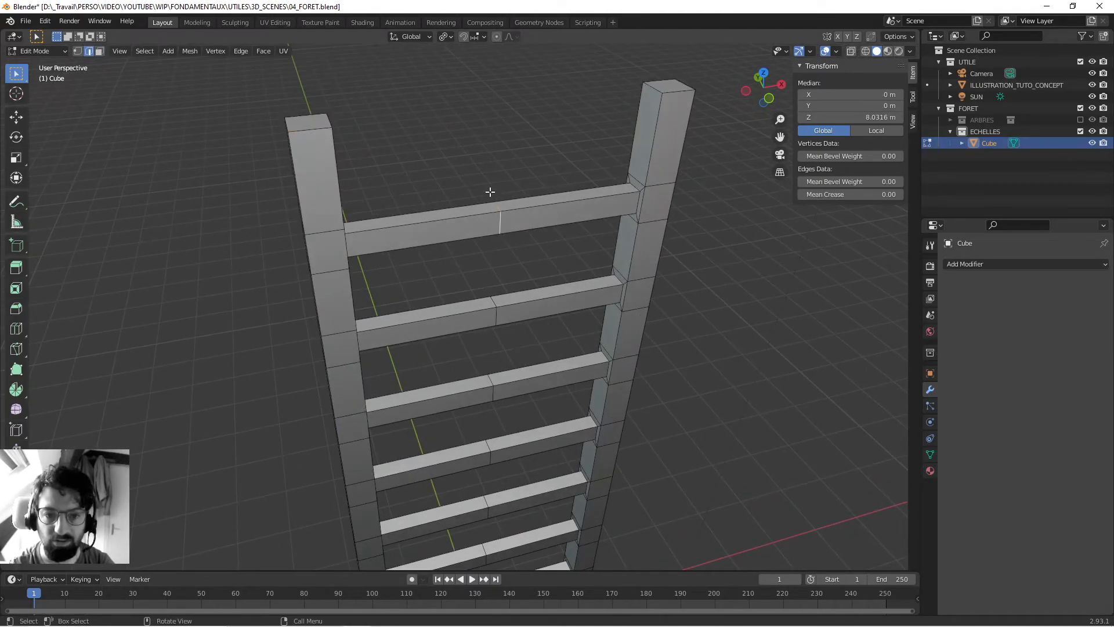
# - Try adding the second rung's middle edge to the selection, and reselect only the uppermost rung's middle edge
pyautogui.keyDown('shift'); pyautogui.moveTo(489, 441); pyautogui.dragTo(493, 189, button='middle'); pyautogui.keyUp('shift')
pyautogui.scroll(-4, 494, 258)
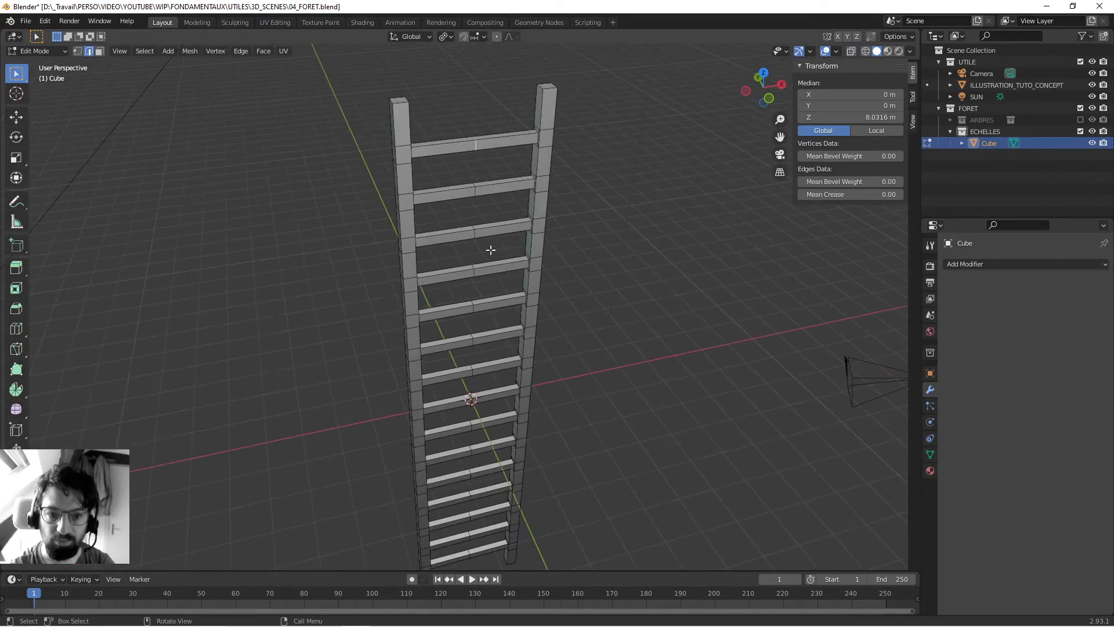
pyautogui.keyDown('shift'); pyautogui.moveTo(492, 253); pyautogui.dragTo(493, 381, button='middle'); pyautogui.keyUp('shift')
pyautogui.scroll(3, 492, 381)
pyautogui.scroll(1, 493, 381)
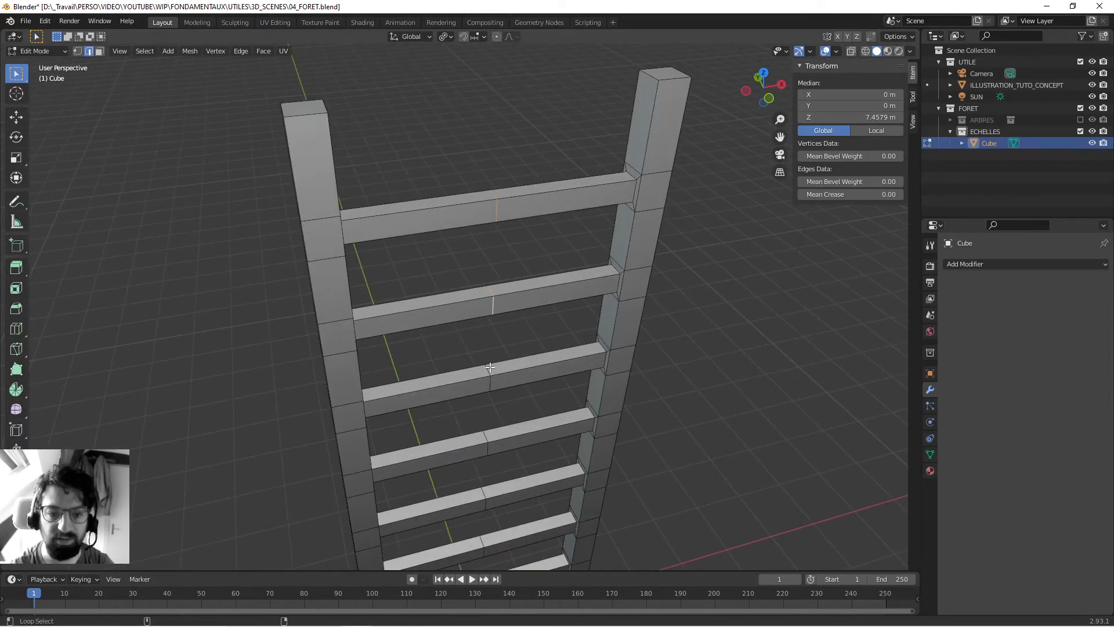
pyautogui.click(505, 248)
pyautogui.click(503, 210)
pyautogui.keyDown('alt'); pyautogui.click(498, 214); pyautogui.keyUp('alt')
pyautogui.moveTo(498, 237); pyautogui.dragTo(476, 230, button='middle')
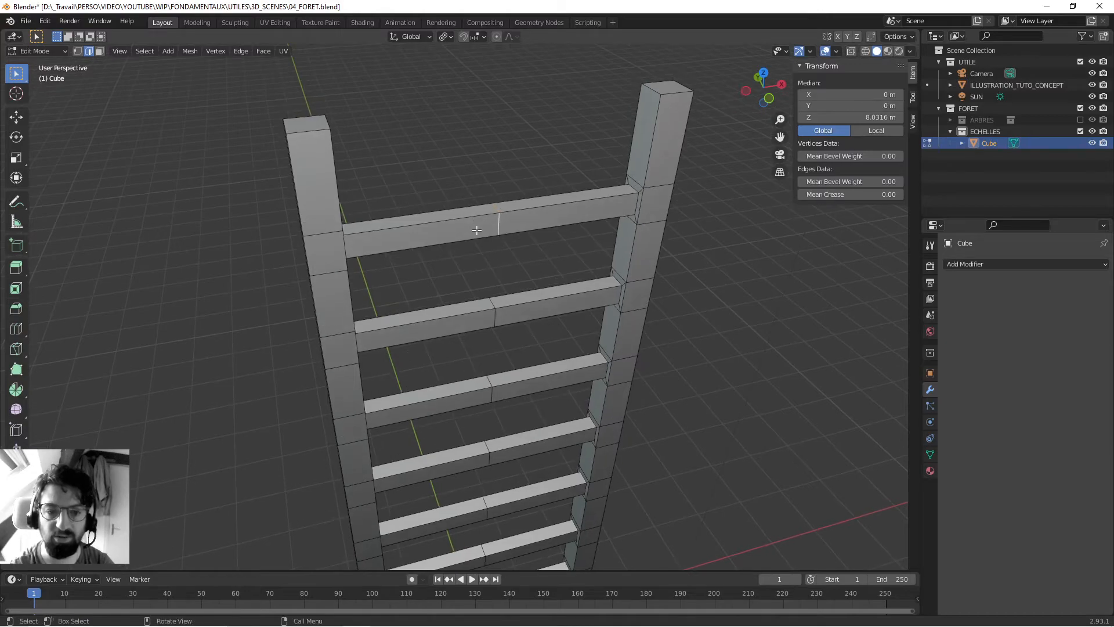
# - Extend the selection to all edges similar in Length to the uppermost rung's middle edge
pyautogui.click(240, 51)
pyautogui.moveTo(153, 53)
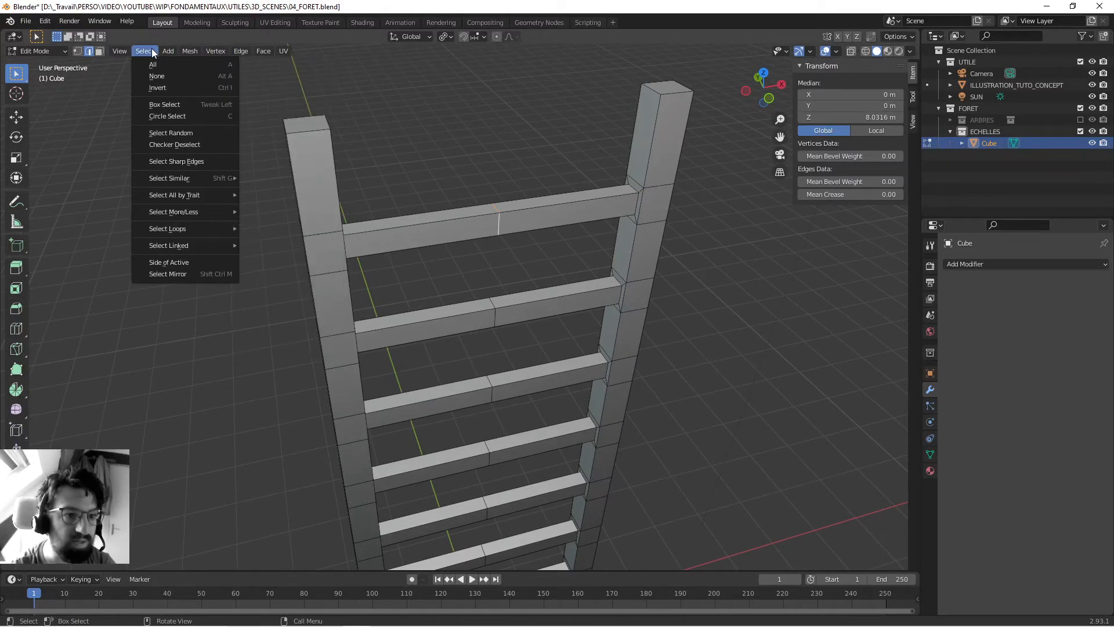
pyautogui.moveTo(165, 178)
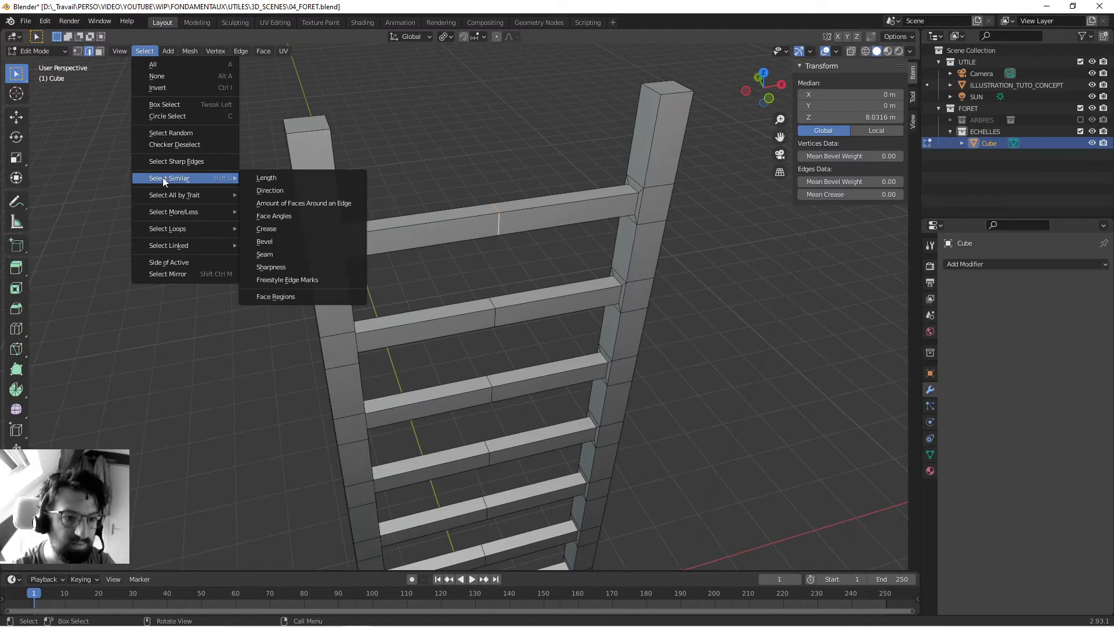
pyautogui.click(306, 177)
pyautogui.moveTo(489, 255); pyautogui.dragTo(520, 213, button='middle')
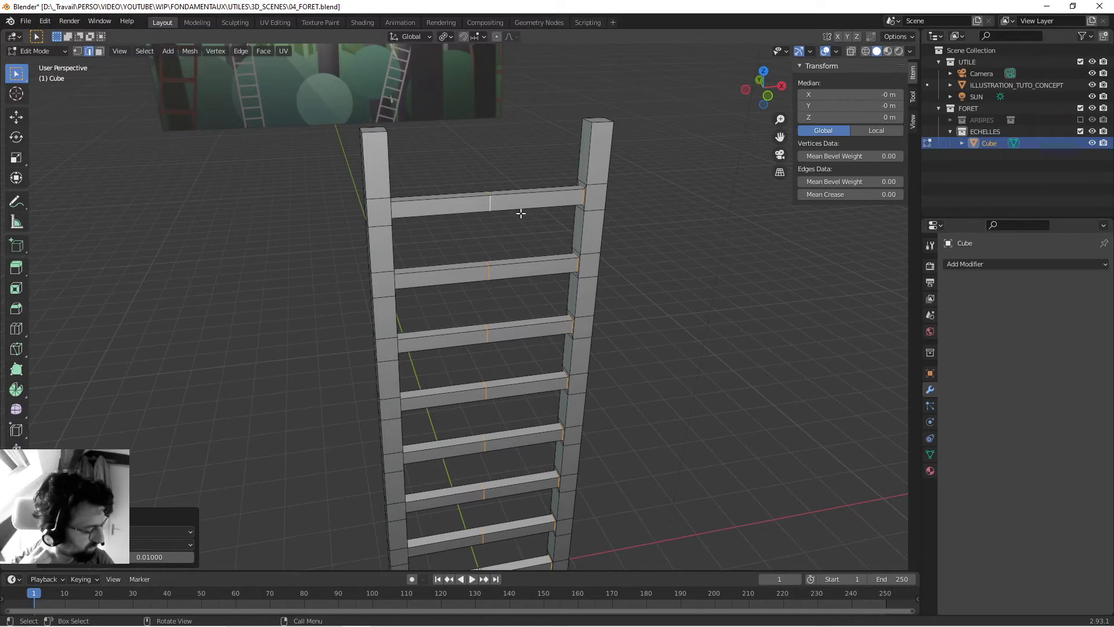
# - In front wireframe view, deselect the similar edges along the right post, leaving the rungs' middle edges selected
pyautogui.scroll(6, 520, 214)
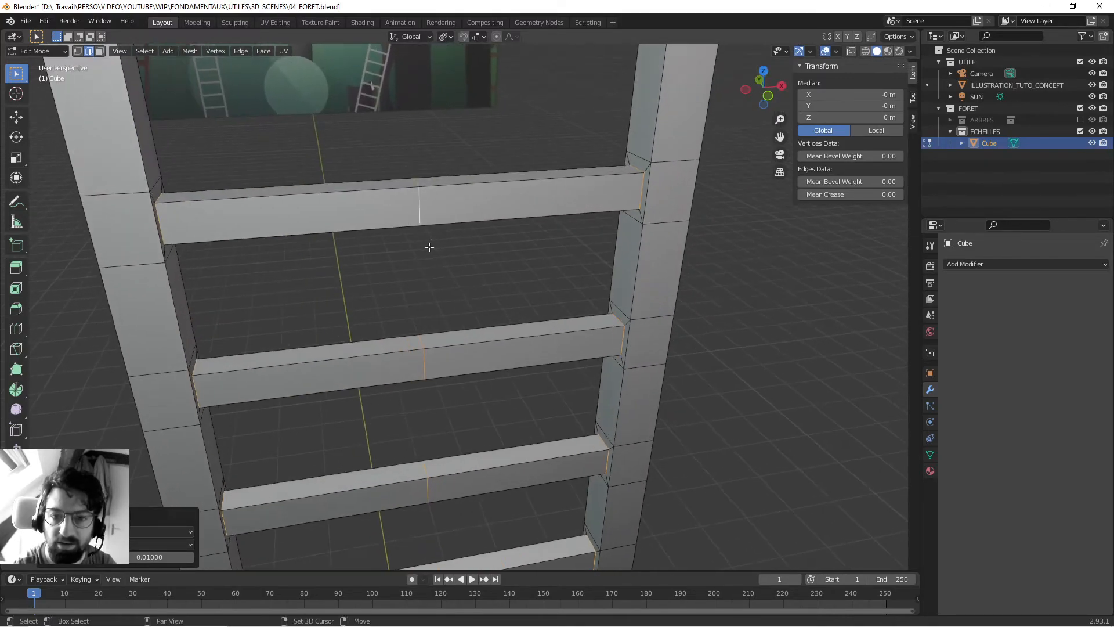
pyautogui.moveTo(558, 199); pyautogui.dragTo(649, 186, button='middle')
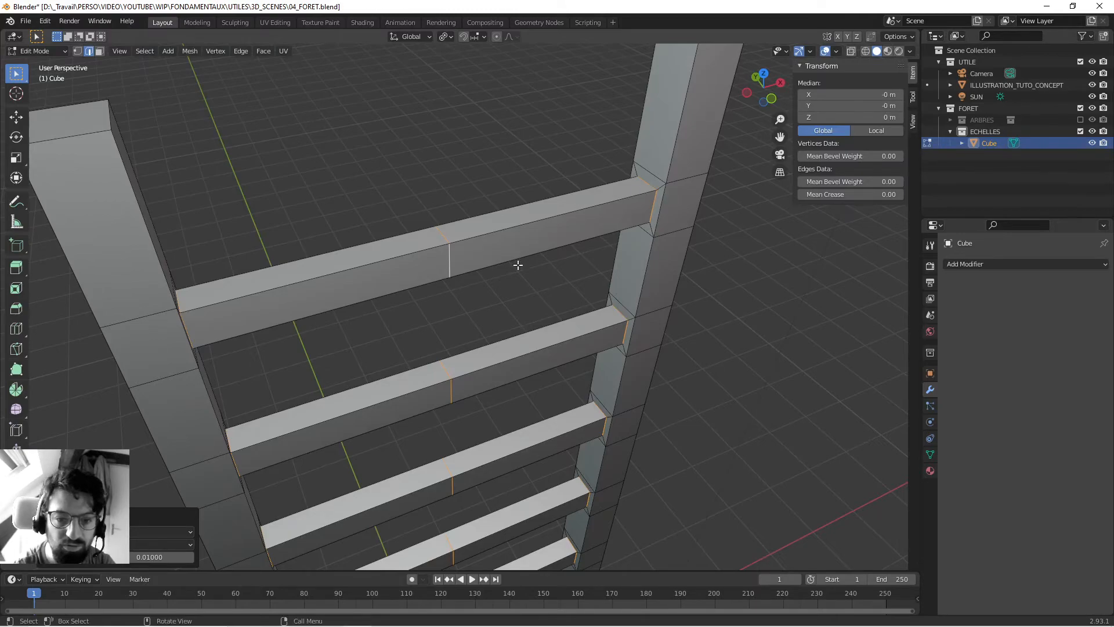
pyautogui.press('KP_1')
pyautogui.scroll(-6, 505, 256)
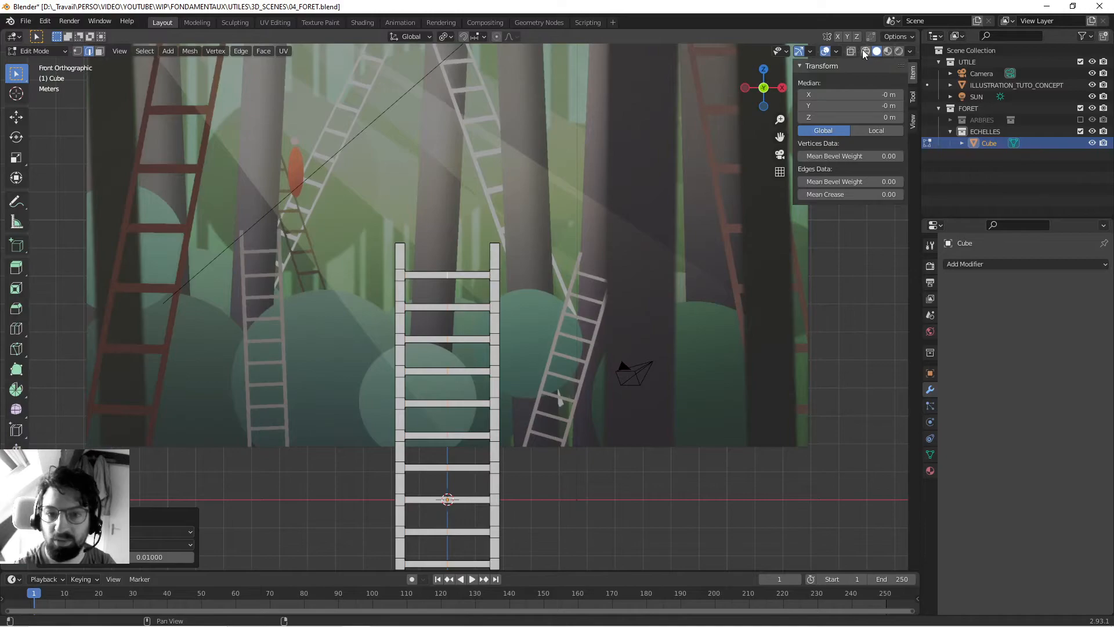
pyautogui.click(863, 51)
pyautogui.keyDown('shift'); pyautogui.moveTo(529, 354); pyautogui.dragTo(546, 225, button='middle'); pyautogui.keyUp('shift')
pyautogui.moveTo(492, 91); pyautogui.dragTo(581, 574)
pyautogui.keyDown('shift'); pyautogui.moveTo(580, 537); pyautogui.dragTo(589, 296, button='middle'); pyautogui.keyUp('shift')
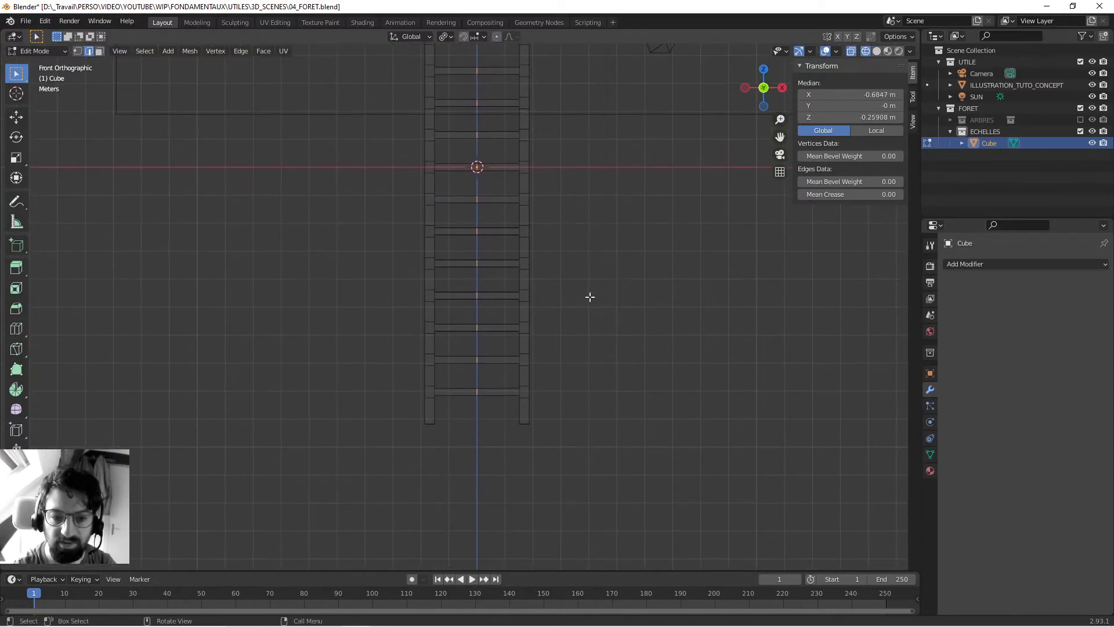
pyautogui.moveTo(505, 129); pyautogui.dragTo(550, 503)
# - Deselect the similar edges along the left post so the selection contains only the rungs' central loops
pyautogui.keyDown('shift'); pyautogui.moveTo(587, 254); pyautogui.dragTo(610, 370, button='middle'); pyautogui.keyUp('shift')
pyautogui.scroll(-1, 609, 370)
pyautogui.scroll(-1, 472, 251)
pyautogui.moveTo(409, 128); pyautogui.dragTo(465, 552)
pyautogui.moveTo(464, 551); pyautogui.dragTo(449, 218, button='middle')
pyautogui.moveTo(388, 321); pyautogui.dragTo(534, 318, button='middle')
pyautogui.scroll(4, 524, 328)
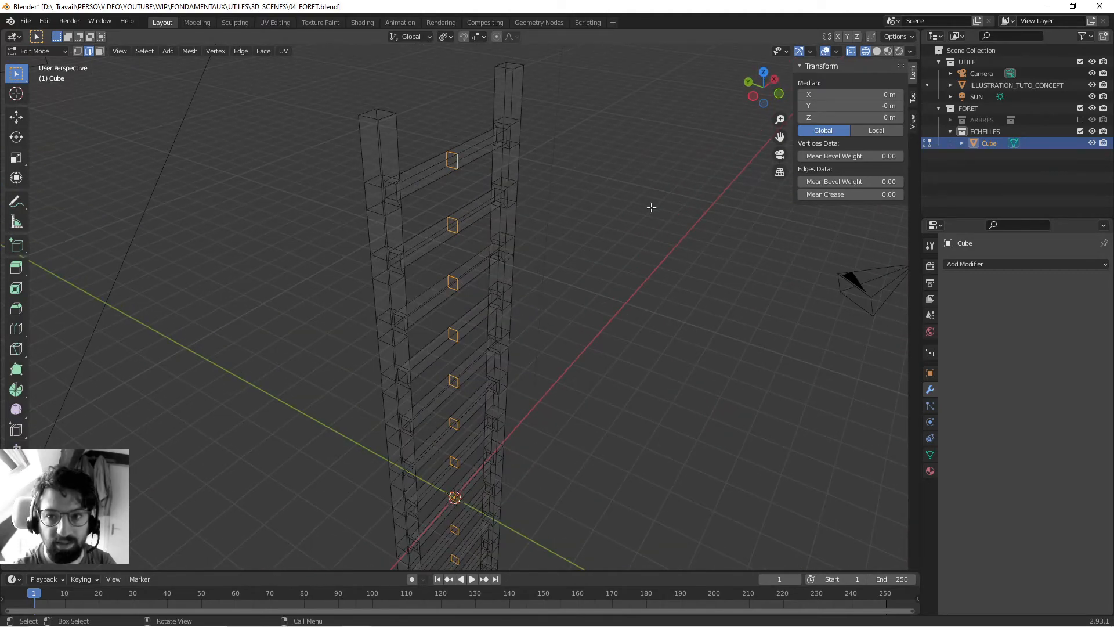
# - Return to solid shading and dissolve the selected central edges of all the rungs
pyautogui.click(876, 51)
pyautogui.moveTo(522, 232)
pyautogui.mouseDown(button='middle')
pyautogui.moveTo(463, 204)
pyautogui.moveTo(463, 249)
pyautogui.moveTo(443, 274)
pyautogui.moveTo(426, 237)
pyautogui.mouseUp(button='middle')
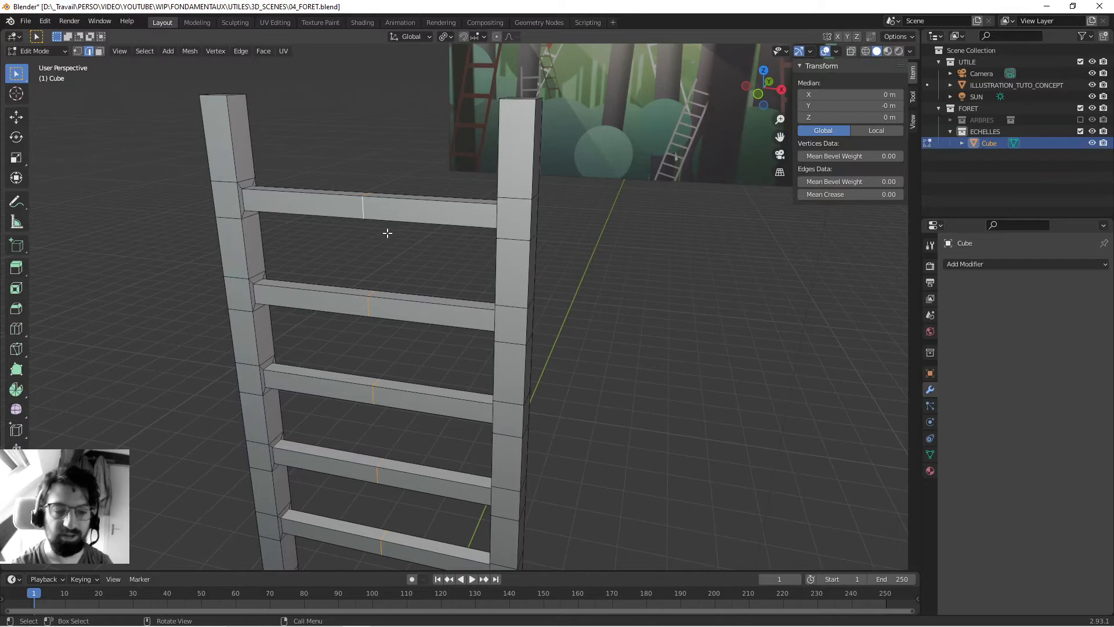
pyautogui.moveTo(382, 215); pyautogui.dragTo(458, 230, button='middle')
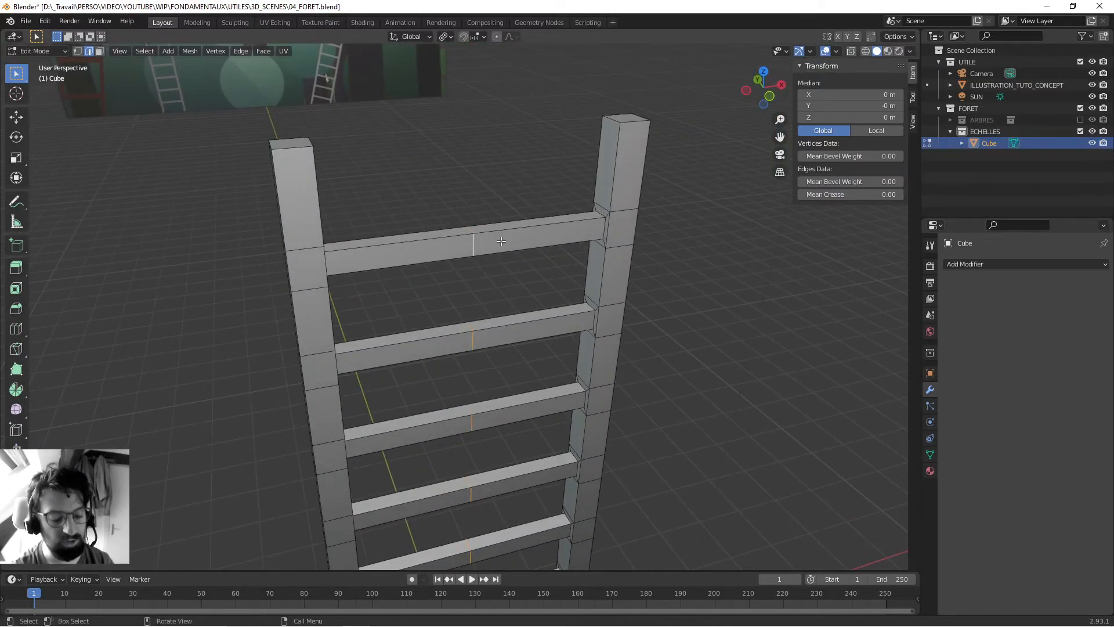
pyautogui.press('x')
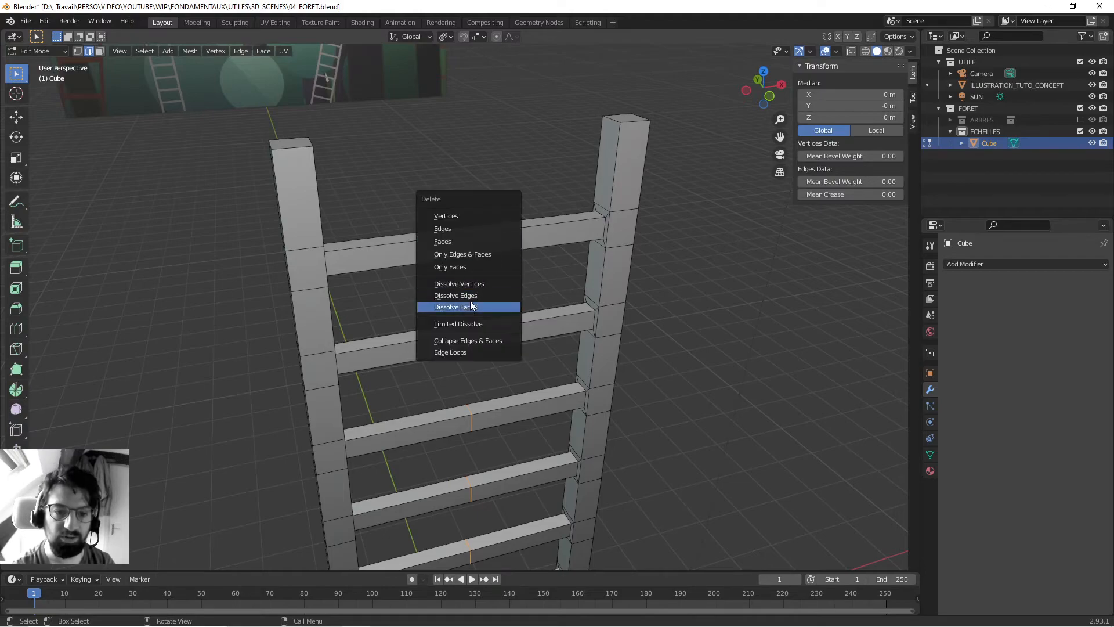
pyautogui.click(471, 297)
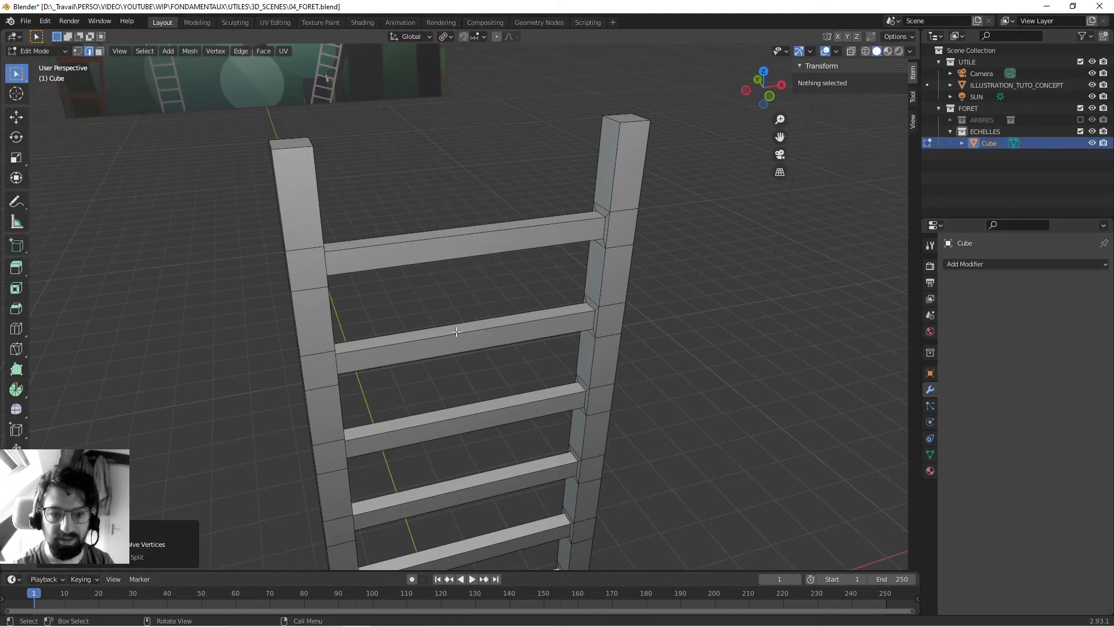
# - Save the file and return the ladder to Object Mode
pyautogui.keyDown('ctrl'); pyautogui.moveTo(488, 445); pyautogui.dragTo(619, 274, button='middle'); pyautogui.keyUp('ctrl')
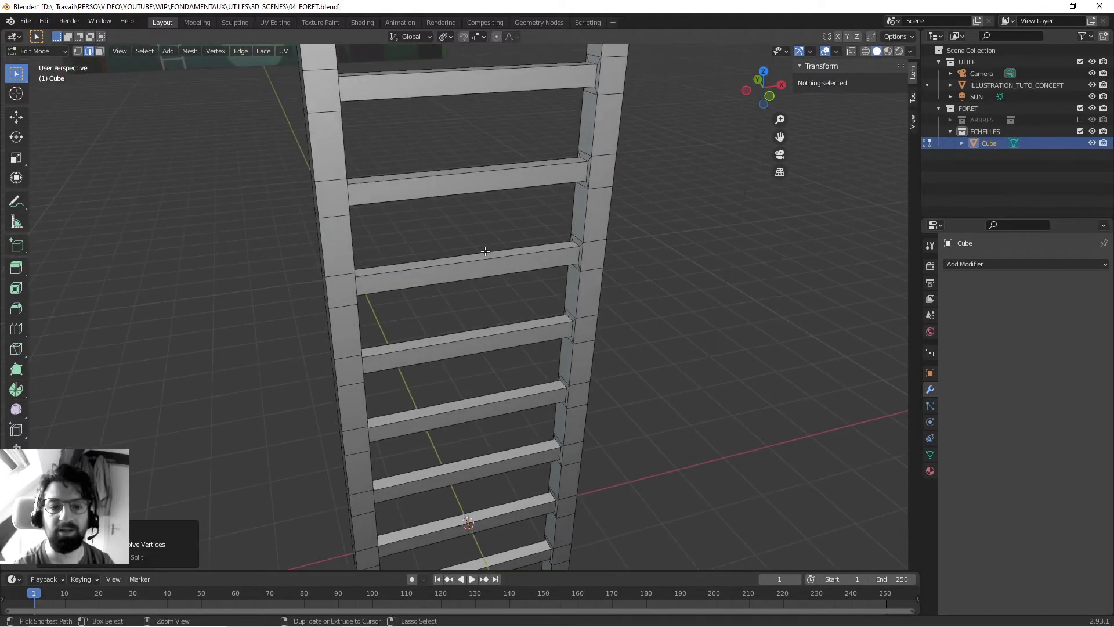
pyautogui.hotkey('ctrl', 's')
pyautogui.scroll(-5, 485, 251)
pyautogui.press('Tab')
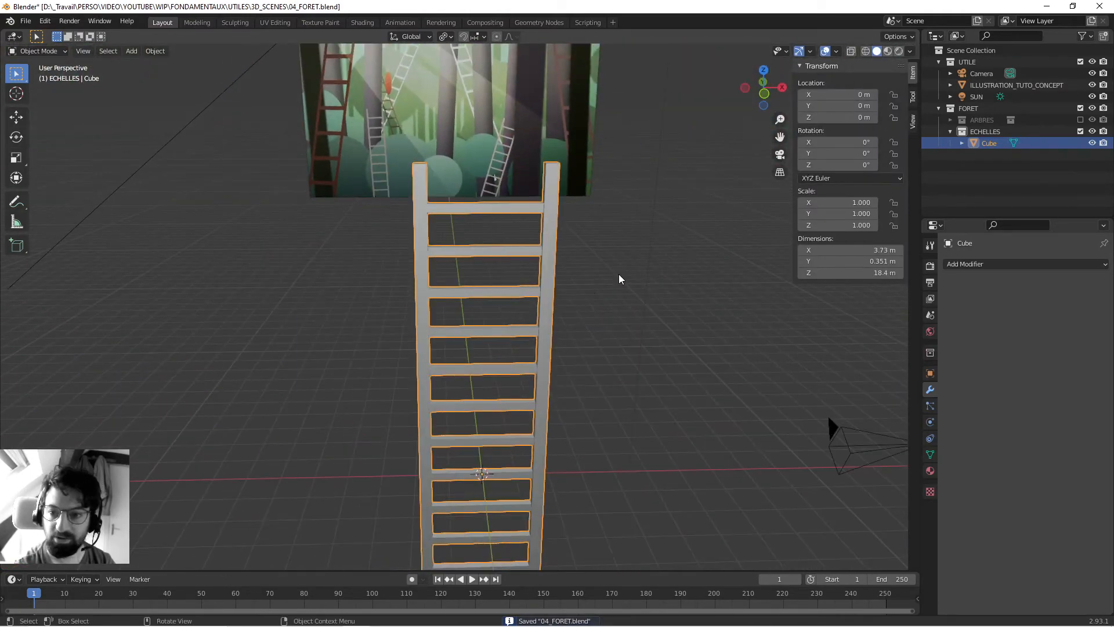
# - Add a Bevel modifier to the ladder and set its Amount to 0.026 m
pyautogui.click(958, 262)
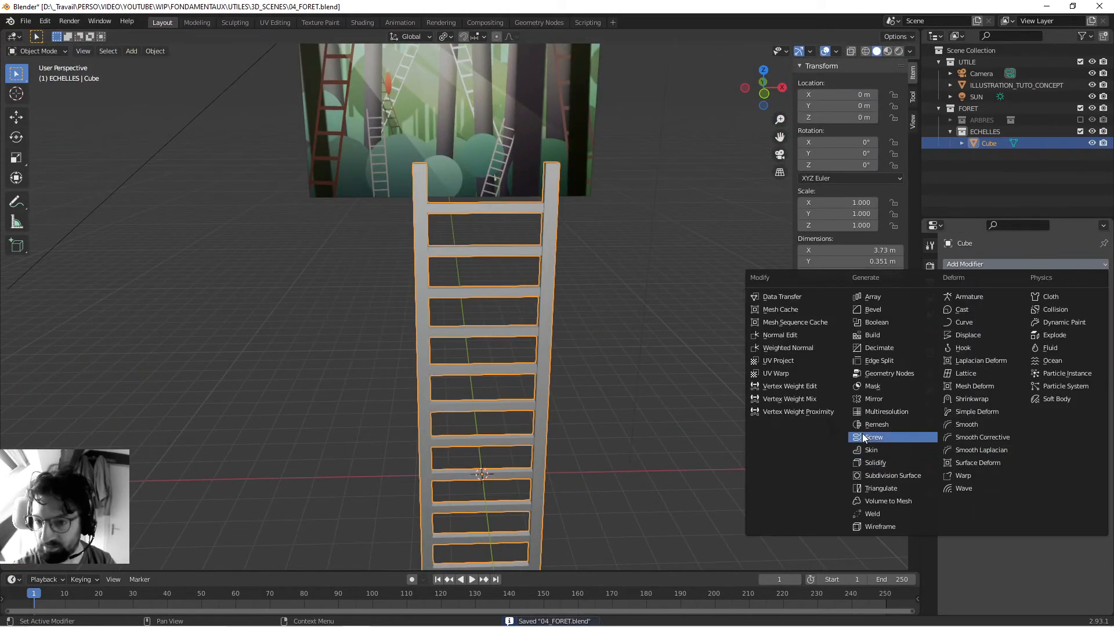
pyautogui.click(876, 309)
pyautogui.scroll(4, 565, 205)
pyautogui.scroll(-5, 565, 205)
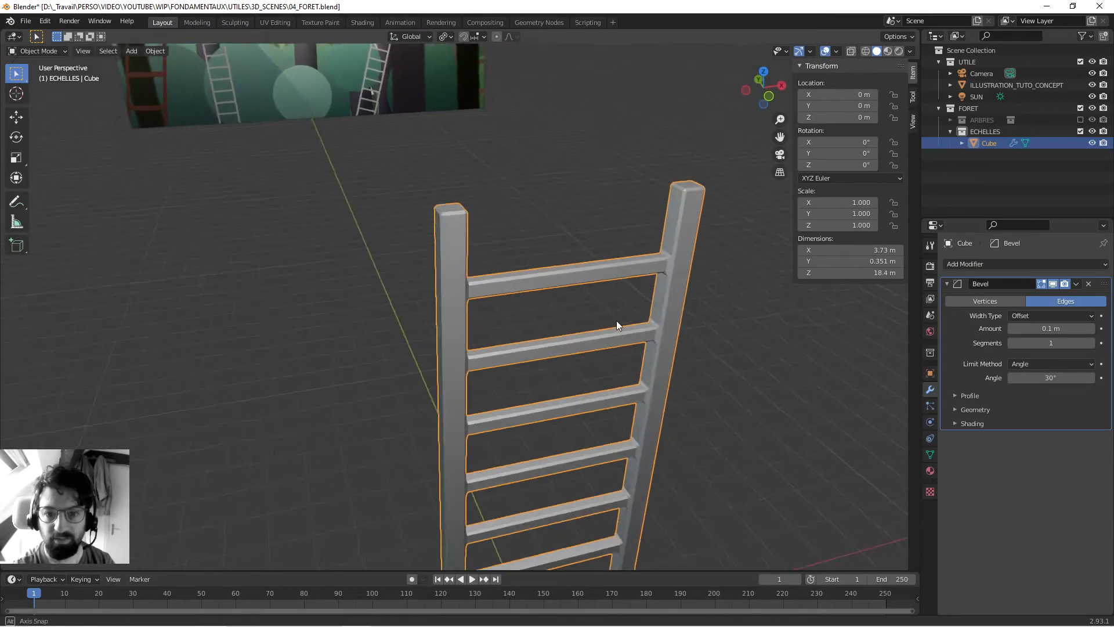
pyautogui.moveTo(611, 323); pyautogui.dragTo(607, 305, button='middle')
pyautogui.moveTo(1051, 328); pyautogui.dragTo(1021, 329)
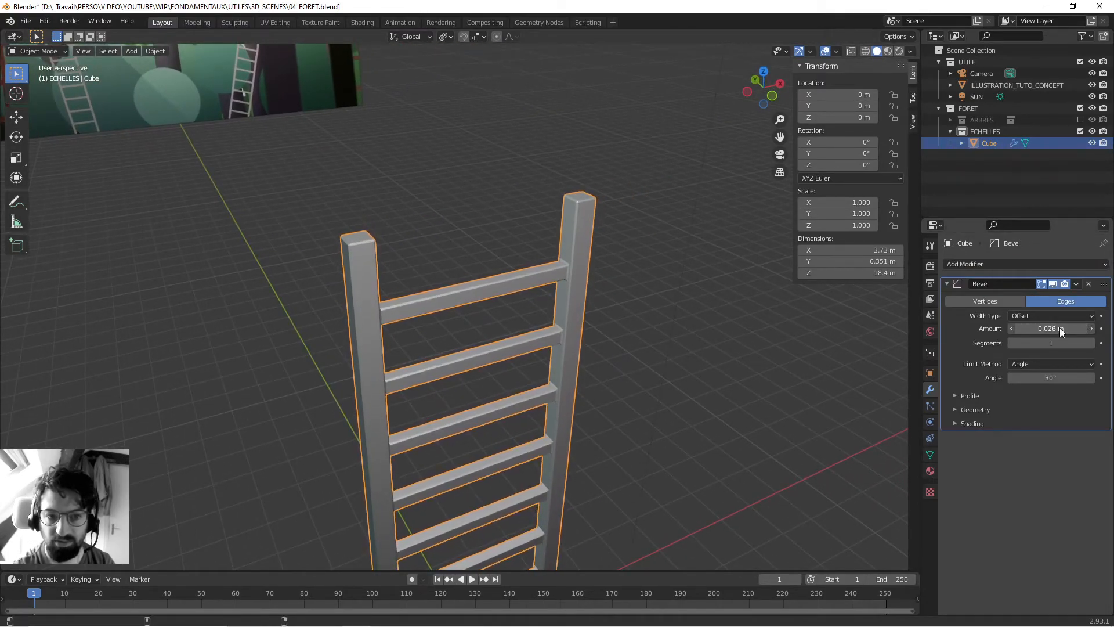
# - Set the Bevel modifier's Segments to 3 and shade the ladder smooth
pyautogui.scroll(5, 608, 207)
pyautogui.moveTo(441, 220); pyautogui.dragTo(574, 218, button='middle')
pyautogui.scroll(3, 590, 305)
pyautogui.keyDown('shift'); pyautogui.moveTo(738, 211); pyautogui.dragTo(573, 230, button='middle'); pyautogui.keyUp('shift')
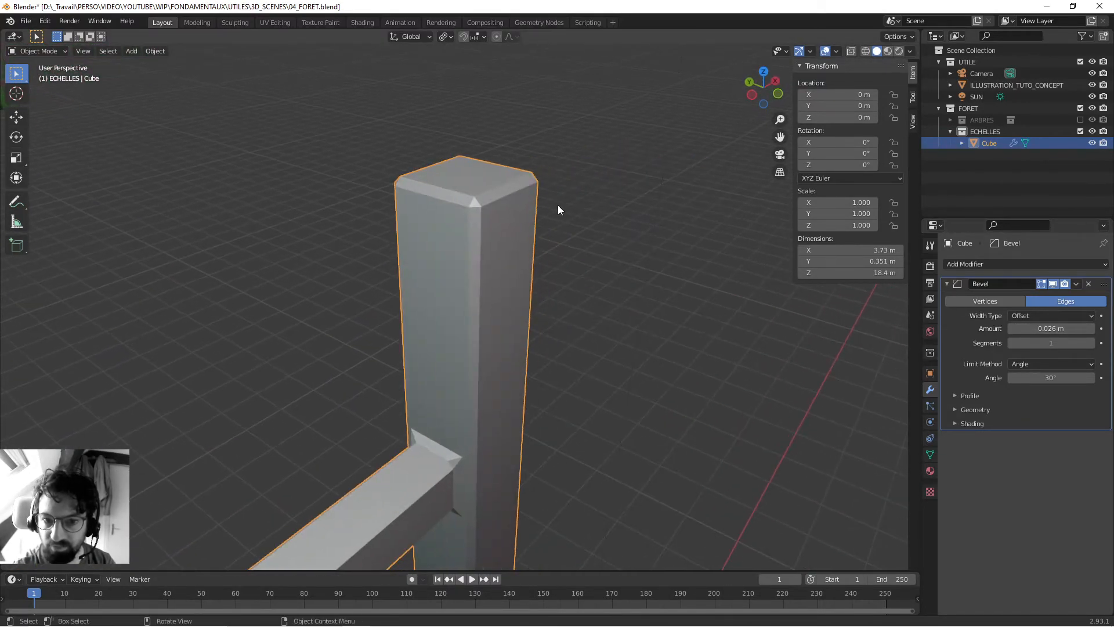
pyautogui.click(1090, 343)
pyautogui.click(1090, 342)
pyautogui.rightClick(478, 297)
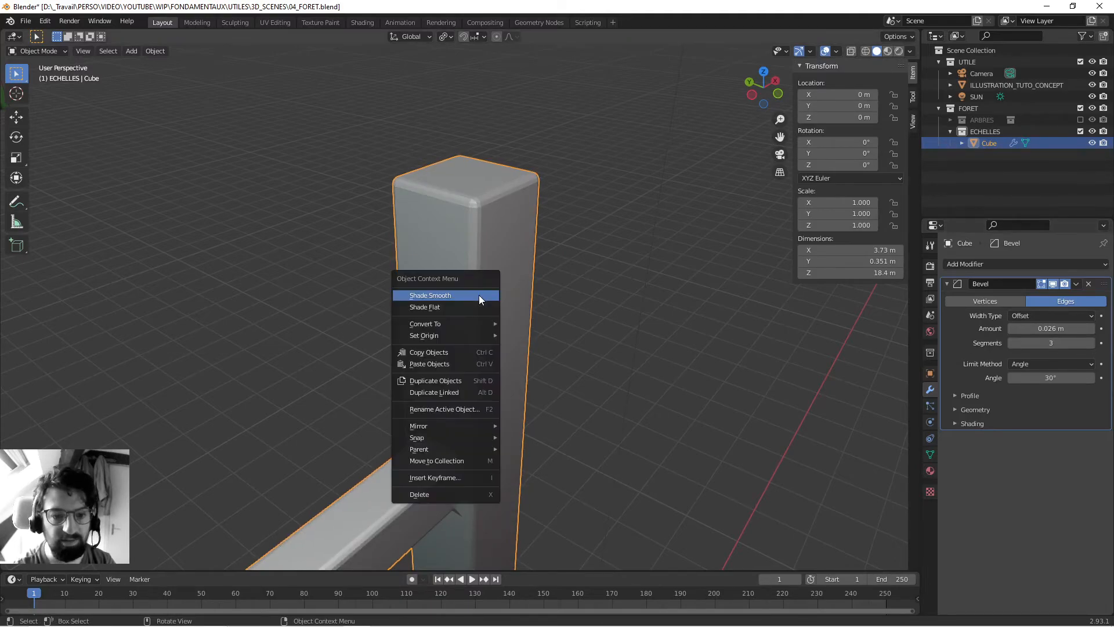
pyautogui.click(479, 294)
# - Examine the smoothed bevels on the ladder's posts and at the joints with the rungs
pyautogui.scroll(-5, 479, 295)
pyautogui.moveTo(488, 343); pyautogui.dragTo(486, 313, button='middle')
pyautogui.scroll(-5, 464, 328)
pyautogui.scroll(2, 505, 274)
pyautogui.moveTo(441, 342)
pyautogui.mouseDown(button='middle')
pyautogui.moveTo(506, 274)
pyautogui.moveTo(472, 405)
pyautogui.moveTo(402, 390)
pyautogui.moveTo(528, 311)
pyautogui.moveTo(497, 368)
pyautogui.moveTo(462, 325)
pyautogui.mouseUp(button='middle')
pyautogui.scroll(4, 565, 343)
pyautogui.moveTo(565, 342); pyautogui.dragTo(518, 338, button='middle')
pyautogui.scroll(5, 549, 368)
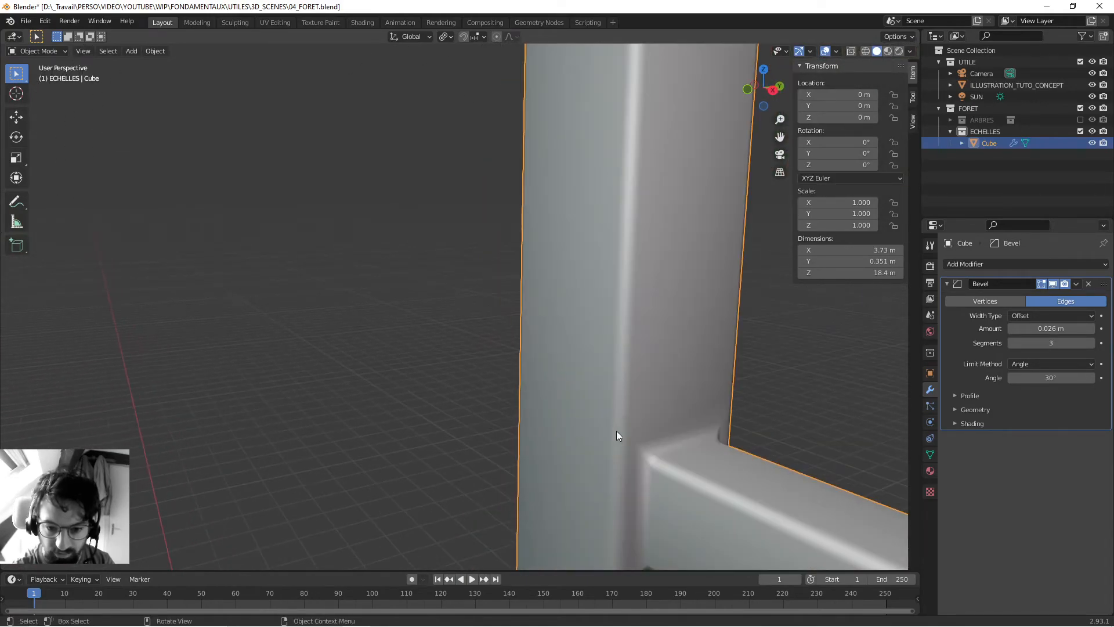
pyautogui.scroll(-5, 580, 212)
pyautogui.scroll(-4, 515, 237)
pyautogui.moveTo(493, 272); pyautogui.dragTo(522, 274, button='middle')
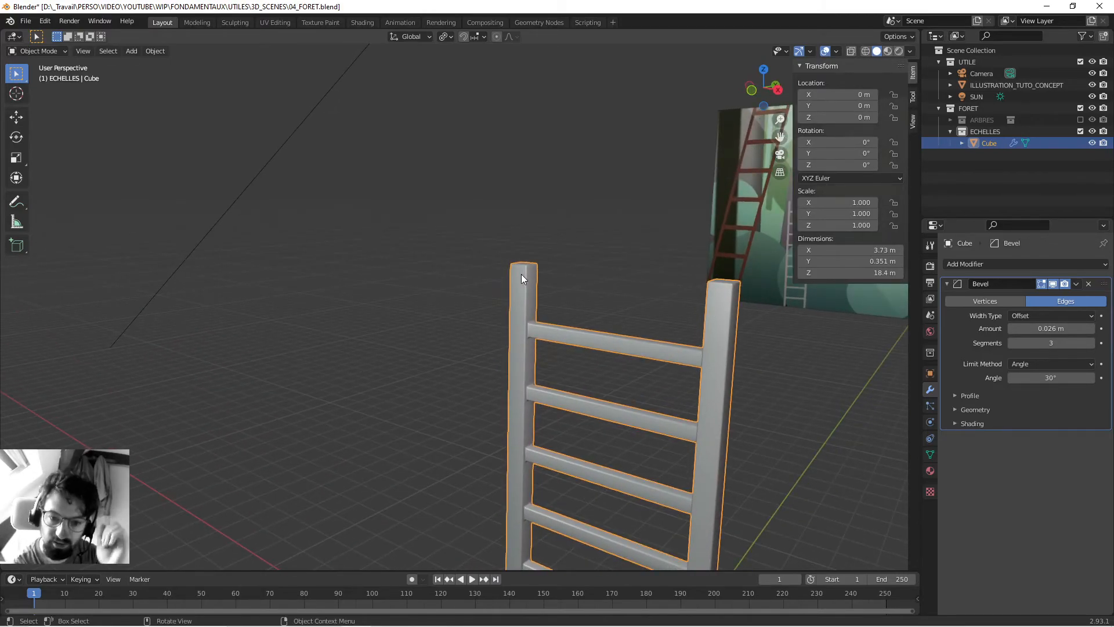
pyautogui.moveTo(517, 171)
pyautogui.mouseDown(button='middle')
pyautogui.moveTo(570, 366)
pyautogui.moveTo(632, 356)
pyautogui.moveTo(546, 322)
pyautogui.mouseUp(button='middle')
# - Save the file and preview the upper part of the ladder in rendered viewport shading
pyautogui.hotkey('ctrl', 's')
pyautogui.click(898, 50)
pyautogui.moveTo(552, 274)
pyautogui.mouseDown(button='middle')
pyautogui.moveTo(527, 226)
pyautogui.moveTo(445, 252)
pyautogui.moveTo(284, 242)
pyautogui.moveTo(381, 280)
pyautogui.moveTo(380, 270)
pyautogui.moveTo(239, 217)
pyautogui.mouseUp(button='middle')
pyautogui.scroll(5, 342, 268)
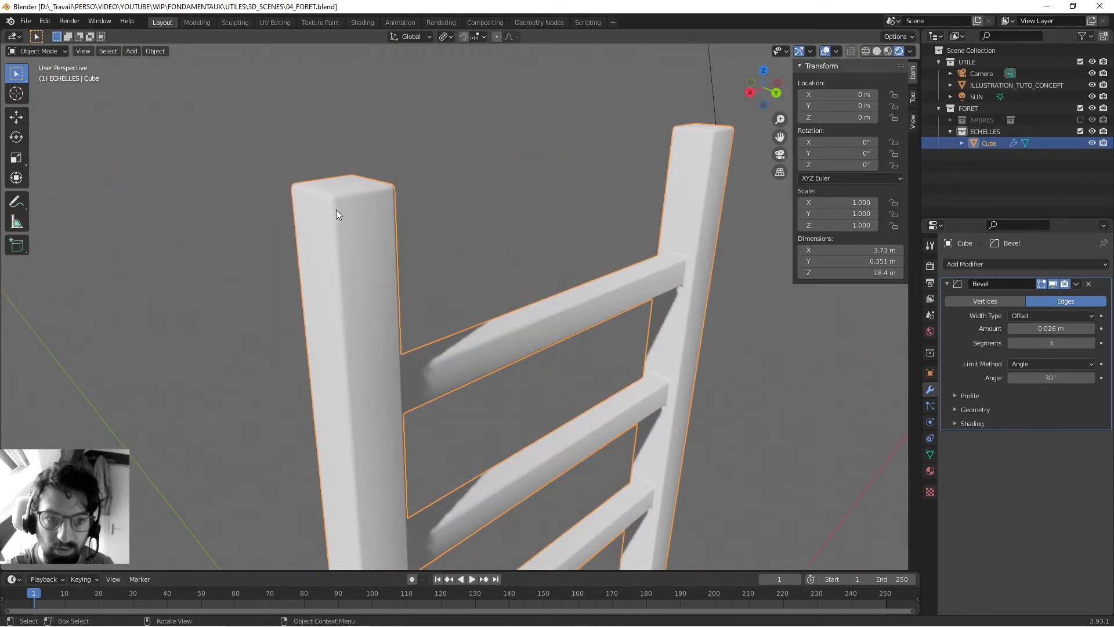
# - Hide the ladder's Bevel modifier in the viewport and enable Auto Smooth at 30° for its mesh normals
pyautogui.click(1050, 281)
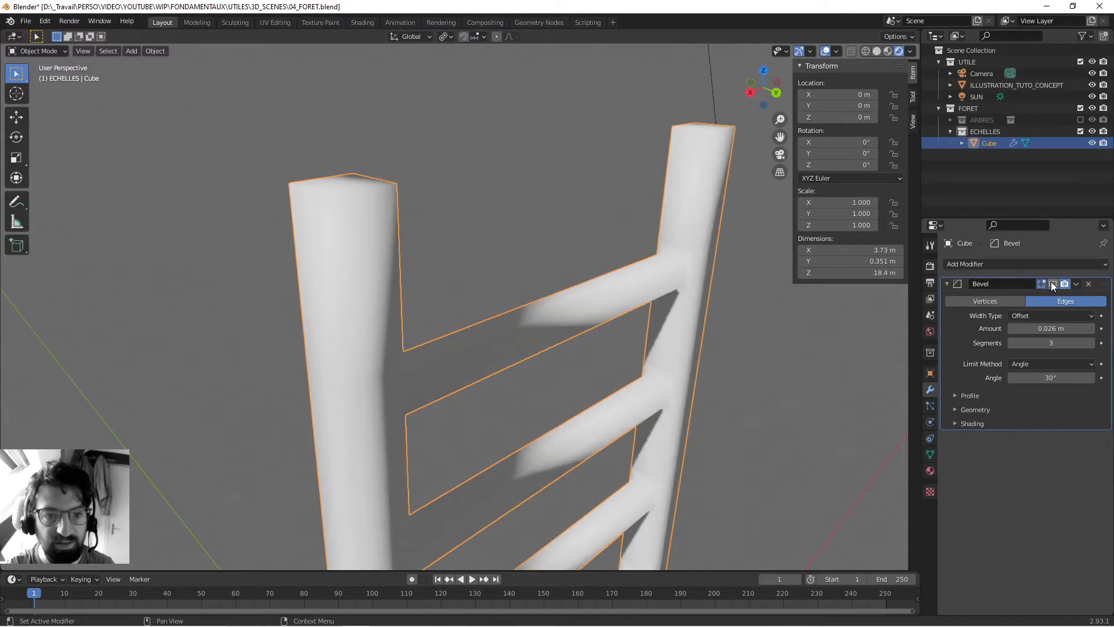
pyautogui.rightClick(703, 176)
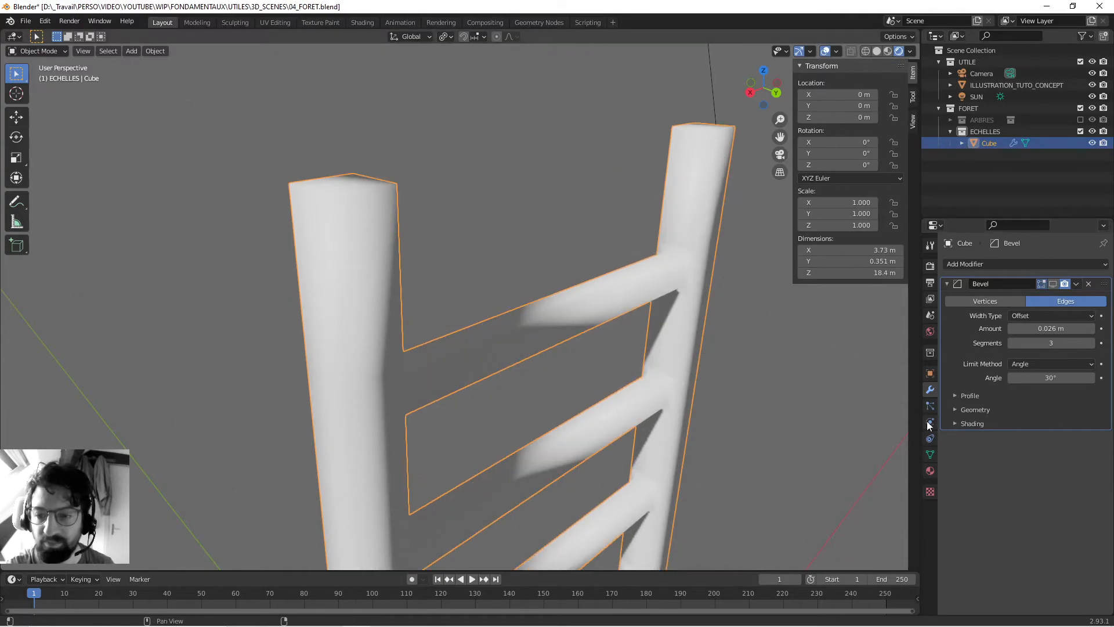
pyautogui.click(929, 454)
pyautogui.click(1010, 480)
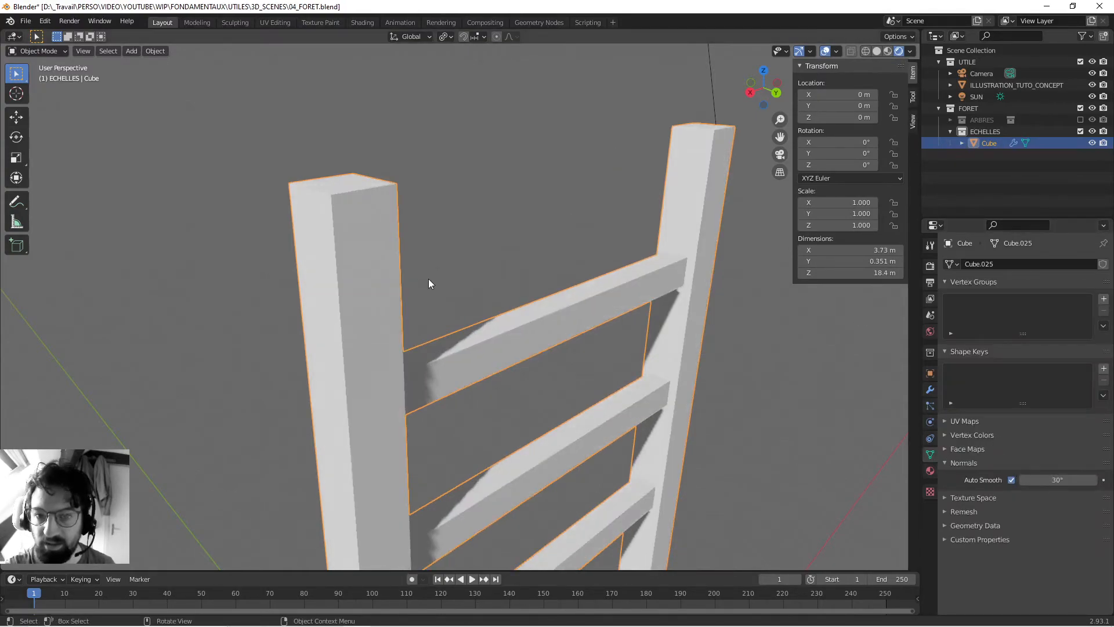
pyautogui.moveTo(427, 281); pyautogui.dragTo(427, 278, button='middle')
# - Turn the ladder's Bevel modifier display back on in the viewport
pyautogui.click(930, 390)
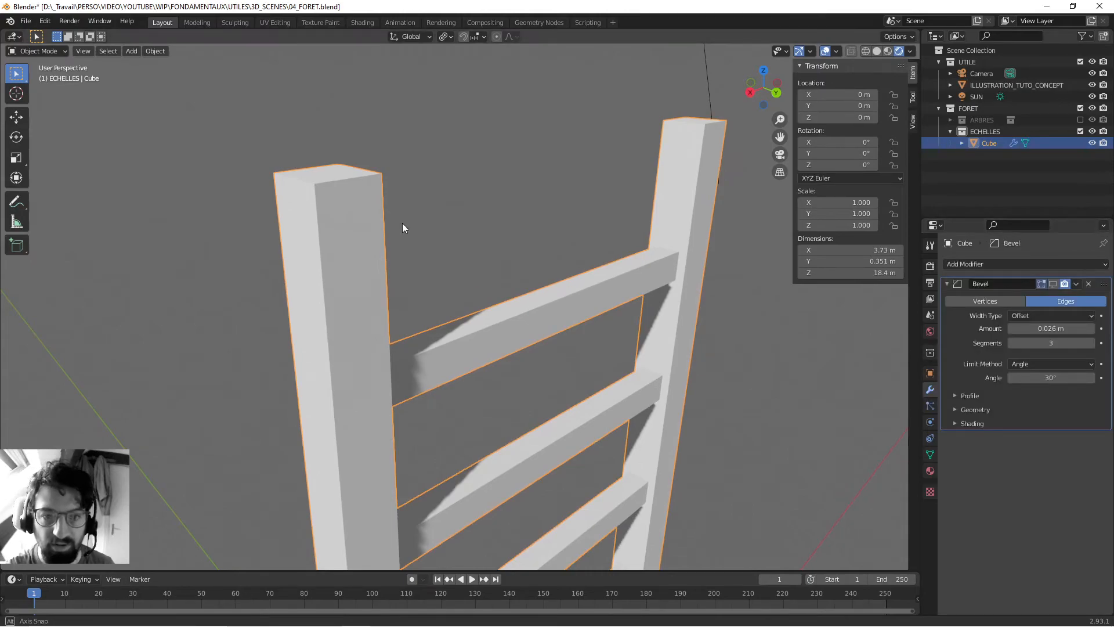
pyautogui.moveTo(402, 222); pyautogui.dragTo(401, 221, button='middle')
pyautogui.scroll(-3, 397, 222)
pyautogui.scroll(3, 386, 255)
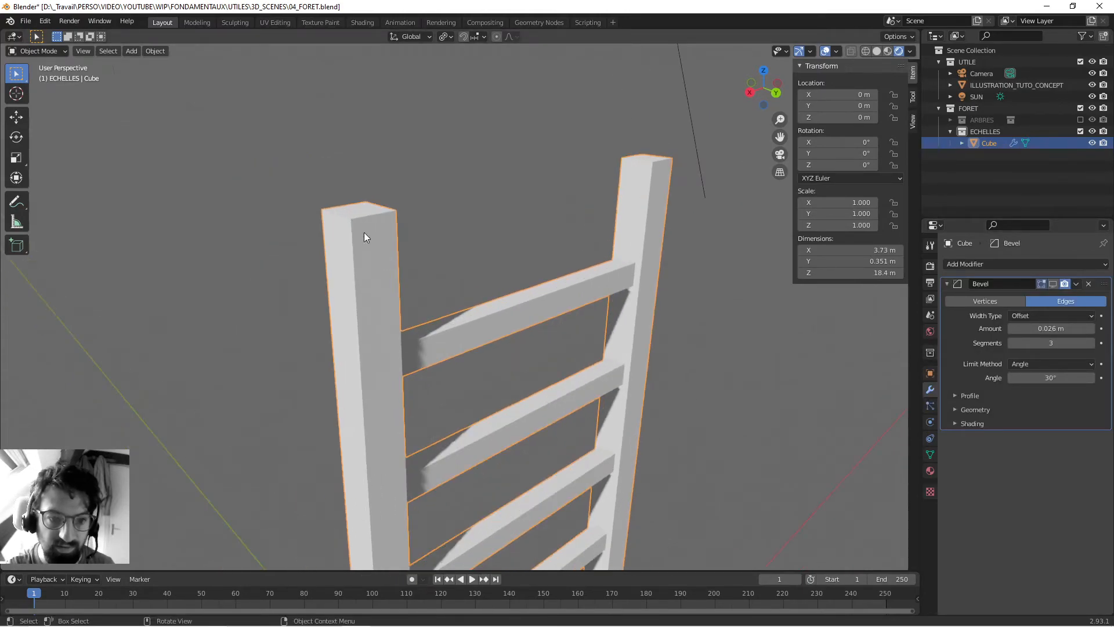
pyautogui.click(1052, 283)
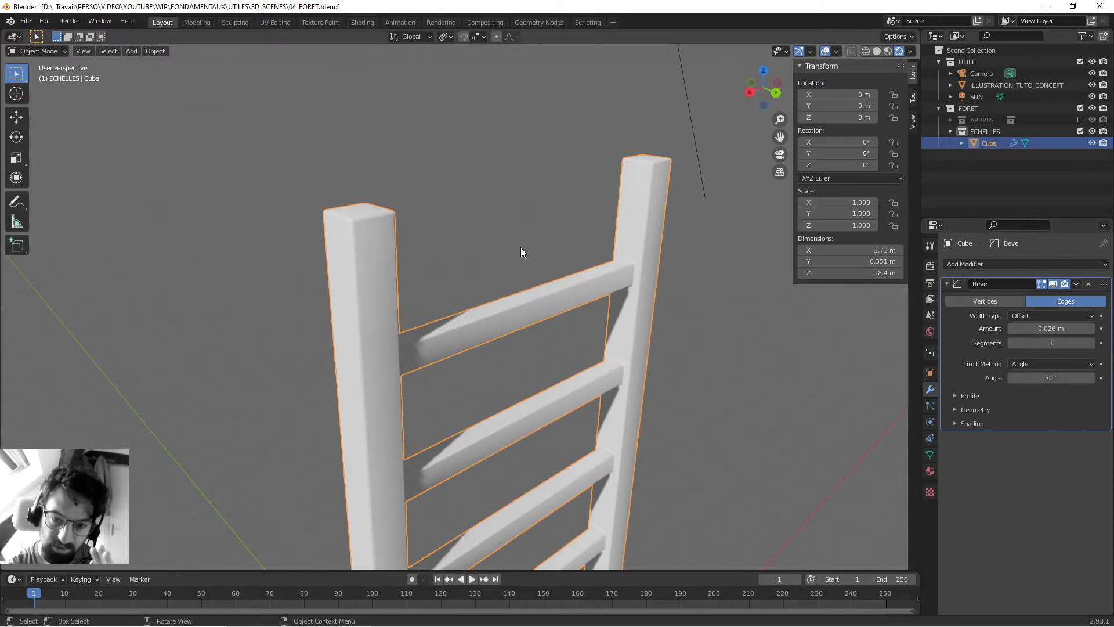
# - Deselect the ladder and save the file
pyautogui.scroll(-5, 520, 247)
pyautogui.moveTo(525, 284); pyautogui.dragTo(241, 314, button='middle')
pyautogui.click(430, 239)
pyautogui.moveTo(319, 257)
pyautogui.mouseDown(button='middle')
pyautogui.moveTo(409, 229)
pyautogui.moveTo(324, 255)
pyautogui.moveTo(455, 255)
pyautogui.moveTo(625, 353)
pyautogui.moveTo(625, 326)
pyautogui.moveTo(343, 316)
pyautogui.moveTo(613, 325)
pyautogui.moveTo(505, 324)
pyautogui.mouseUp(button='middle')
pyautogui.scroll(-3, 457, 254)
pyautogui.hotkey('ctrl', 's')
# - Switch the viewport back to solid shading with the whole ladder and the concept illustration in view
pyautogui.scroll(-4, 462, 288)
pyautogui.scroll(6, 529, 332)
pyautogui.click(877, 51)
pyautogui.scroll(-3, 498, 265)
pyautogui.moveTo(499, 265); pyautogui.dragTo(497, 290, button='middle')
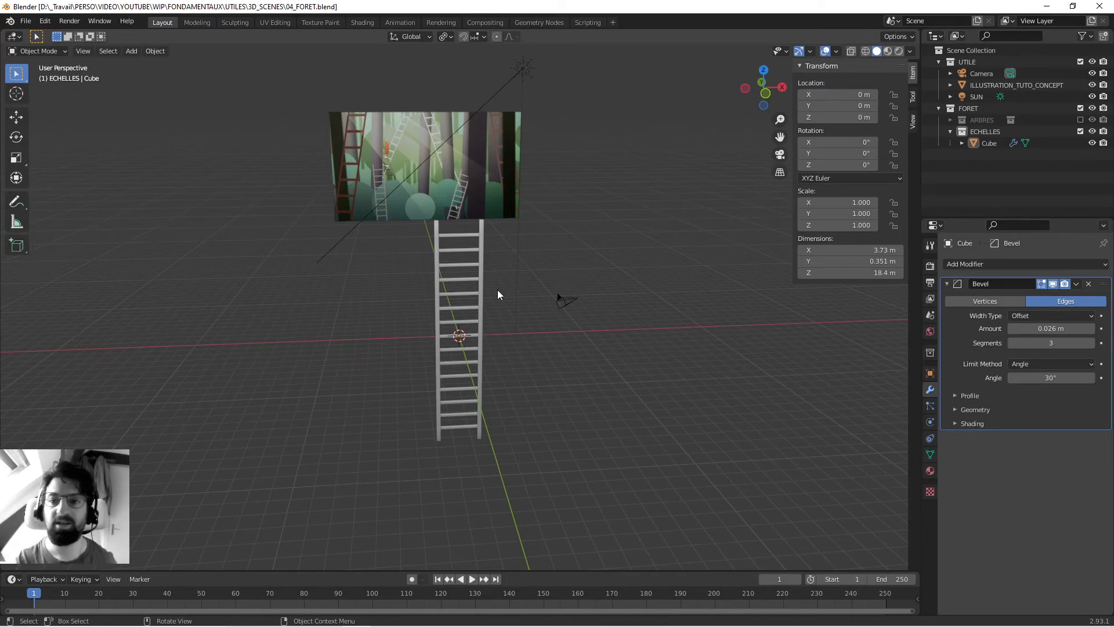
pyautogui.moveTo(503, 231); pyautogui.dragTo(470, 309, button='middle')
# - Rename the ladder object to ECHELLE.000 and save the file
pyautogui.hotkey('ctrl', 's')
pyautogui.doubleClick(988, 142)
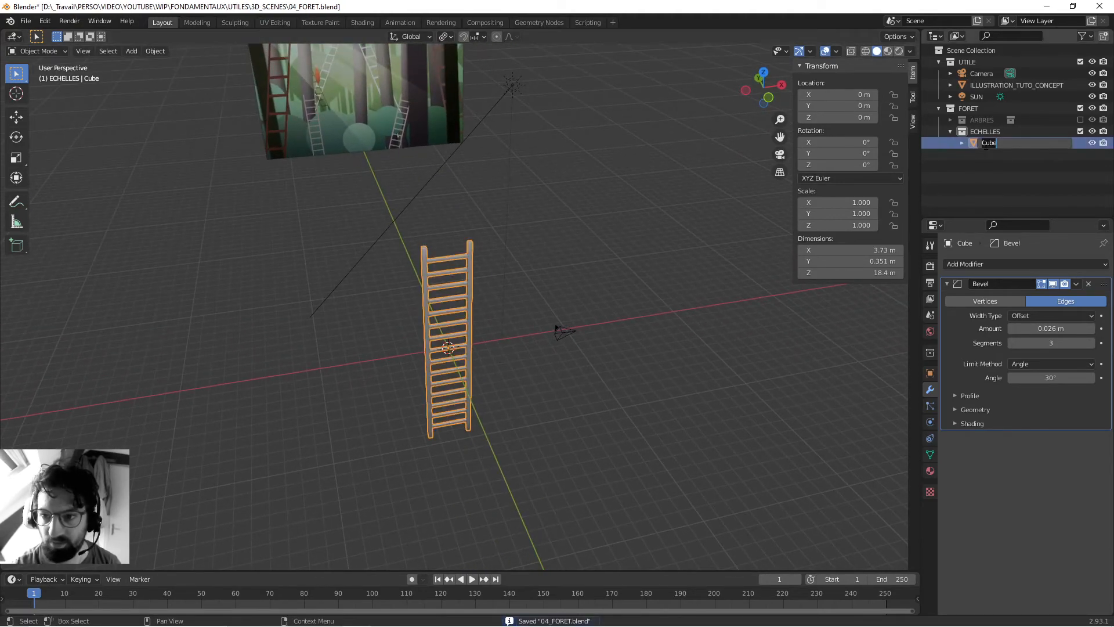
pyautogui.write('ECHELLE.000')
pyautogui.press('Return')
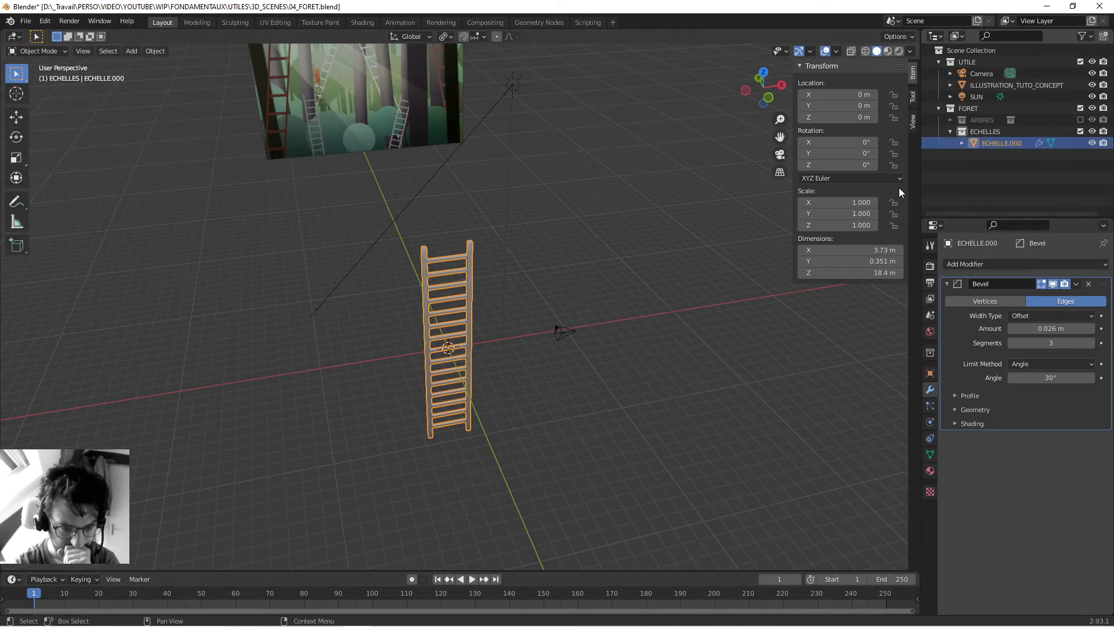
pyautogui.moveTo(614, 335); pyautogui.dragTo(597, 283, button='middle')
pyautogui.click(597, 284)
pyautogui.hotkey('ctrl', 's')
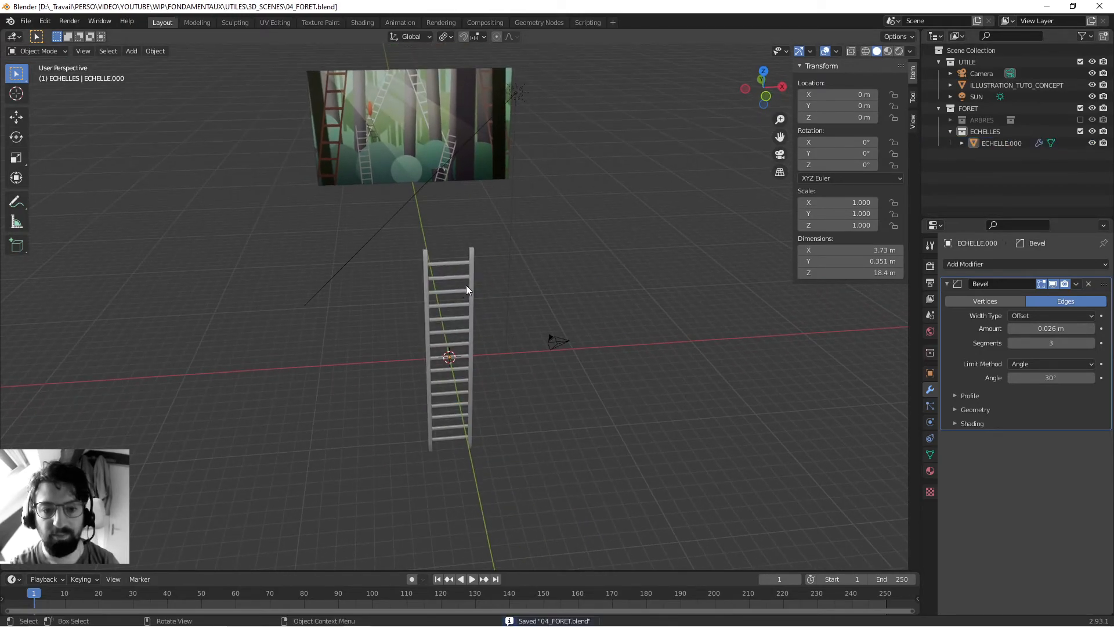
# - Move the ladder about 11.91 m along the X axis, clear of the world origin, and deselect it
pyautogui.click(469, 287)
pyautogui.press('g')
pyautogui.press('x')
pyautogui.click(616, 281)
pyautogui.scroll(4, 472, 383)
pyautogui.moveTo(472, 383); pyautogui.dragTo(458, 361, button='middle')
pyautogui.click(478, 361)
# - Add a 2 m cube mesh at the world origin
pyautogui.hotkey('shift', 'a')
pyautogui.moveTo(480, 385)
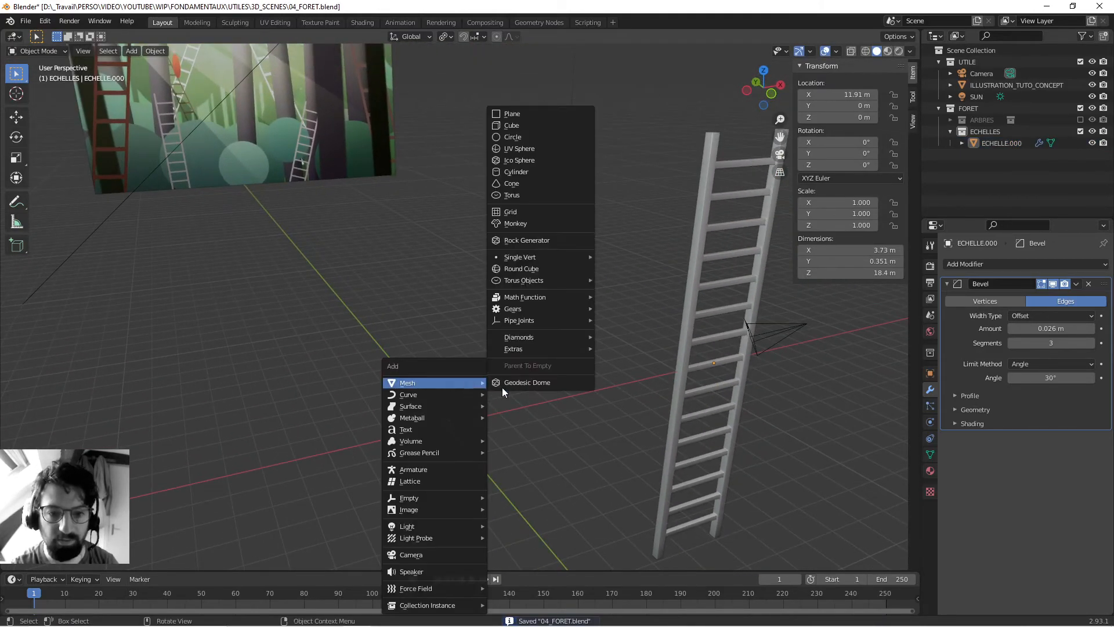
pyautogui.click(547, 125)
pyautogui.moveTo(447, 407); pyautogui.dragTo(492, 368, button='middle')
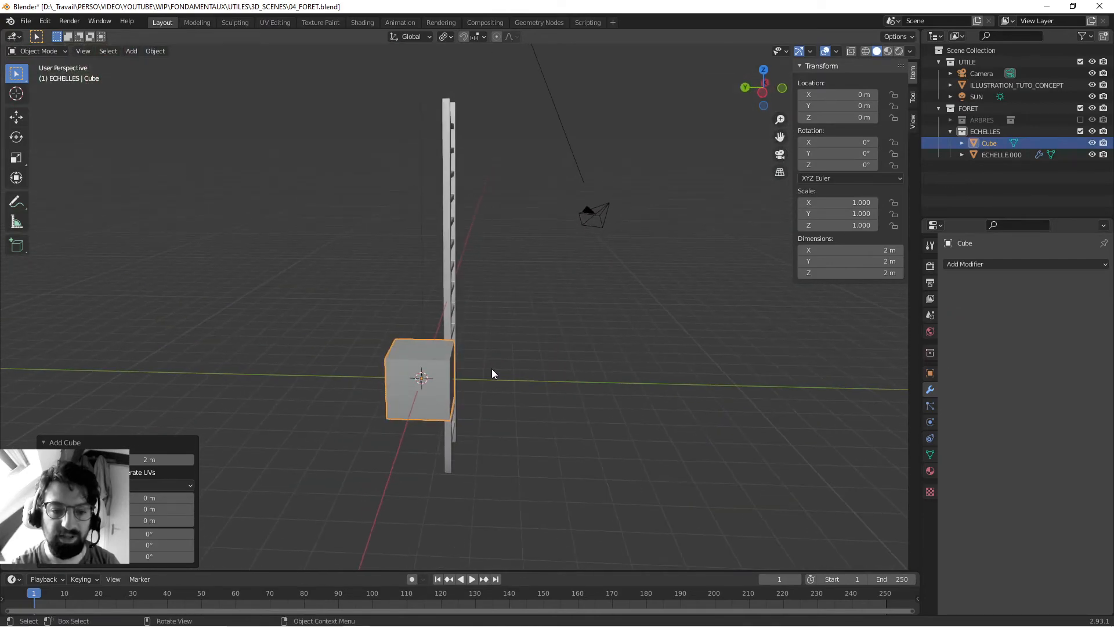
# - In Edit Mode, flatten the cube into a thin slab by scaling it along Z to about 0.18
pyautogui.press('Tab')
pyautogui.moveTo(700, 322); pyautogui.dragTo(669, 323, button='middle')
pyautogui.press('s')
pyautogui.press('z')
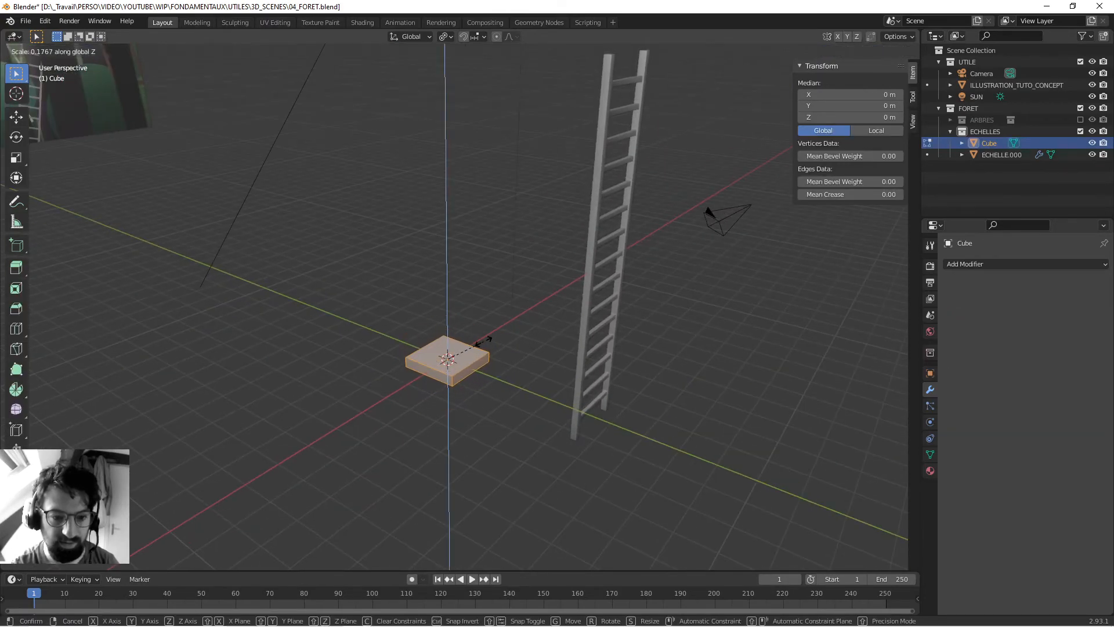
pyautogui.click(481, 339)
# - Raise the slab about 2.09 m along the Z axis
pyautogui.press('g')
pyautogui.press('z')
pyautogui.click(495, 288)
pyautogui.scroll(3, 499, 291)
pyautogui.moveTo(531, 313); pyautogui.dragTo(480, 333, button='middle')
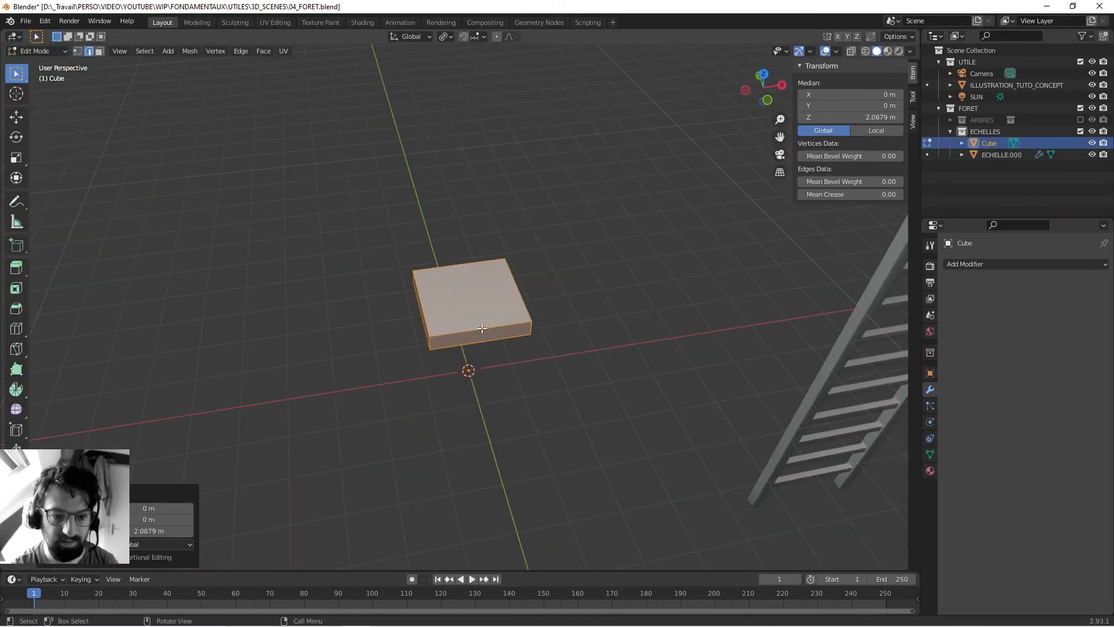
# - Add two evenly spaced, unslid loop cuts dividing the slab into three strips along its X direction
pyautogui.click(496, 328)
pyautogui.hotkey('ctrl', 'r')
pyautogui.scroll(1, 497, 329)
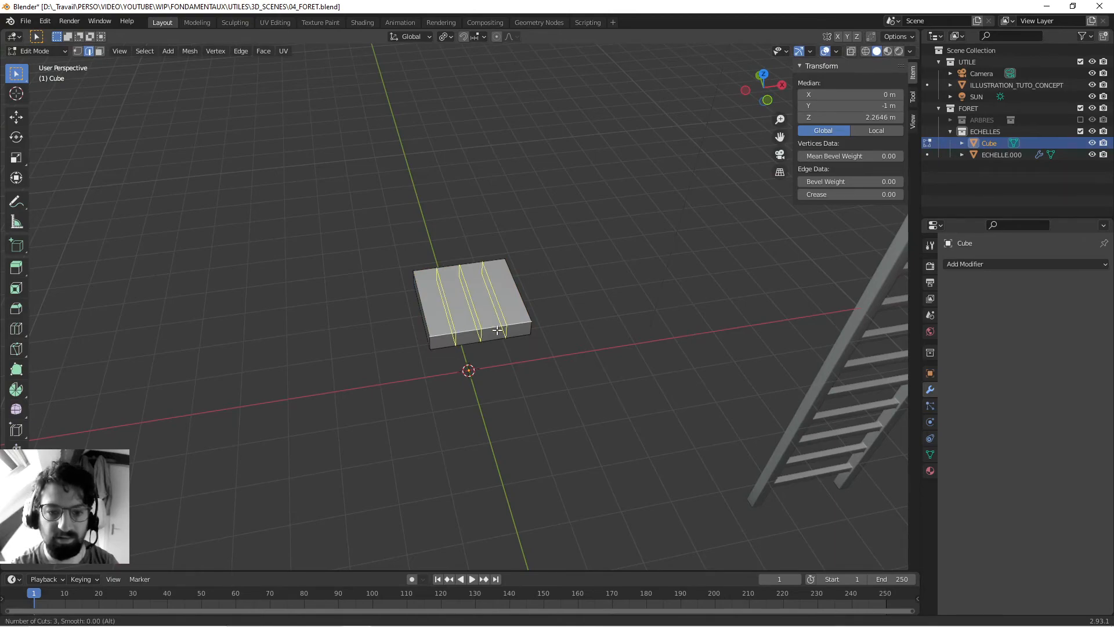
pyautogui.click(497, 329)
pyautogui.rightClick(497, 330)
# - Add two evenly spaced, unslid loop cuts in the slab's other direction to form a three-by-three grid
pyautogui.hotkey('ctrl', 'r')
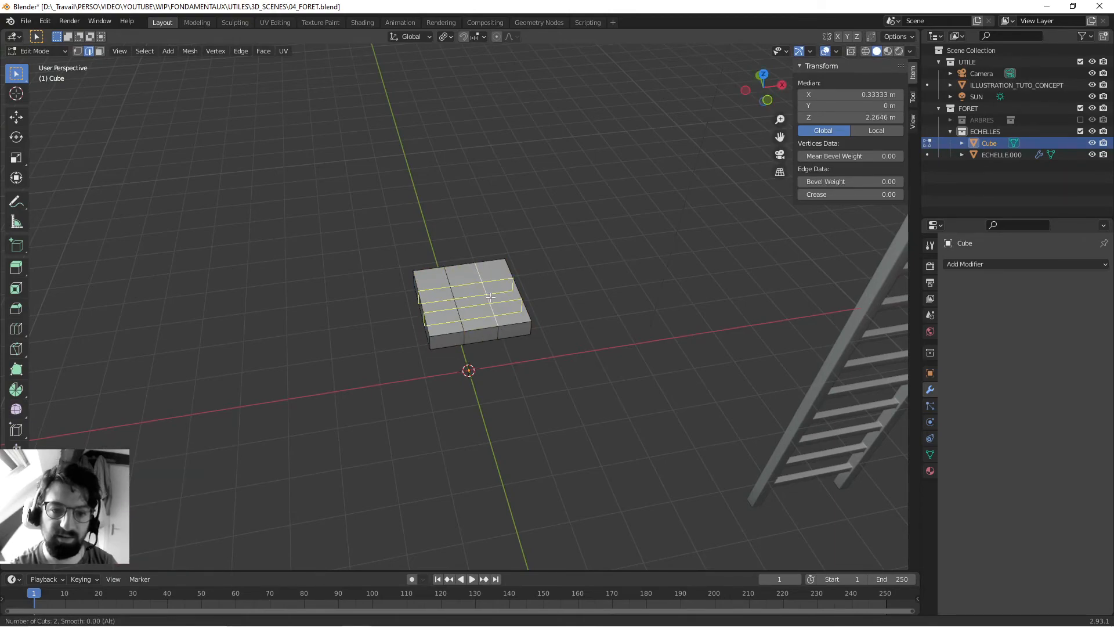
pyautogui.click(486, 292)
pyautogui.rightClick(486, 291)
pyautogui.moveTo(487, 292); pyautogui.dragTo(475, 316, button='middle')
pyautogui.keyDown('alt'); pyautogui.click(476, 316); pyautogui.keyUp('alt')
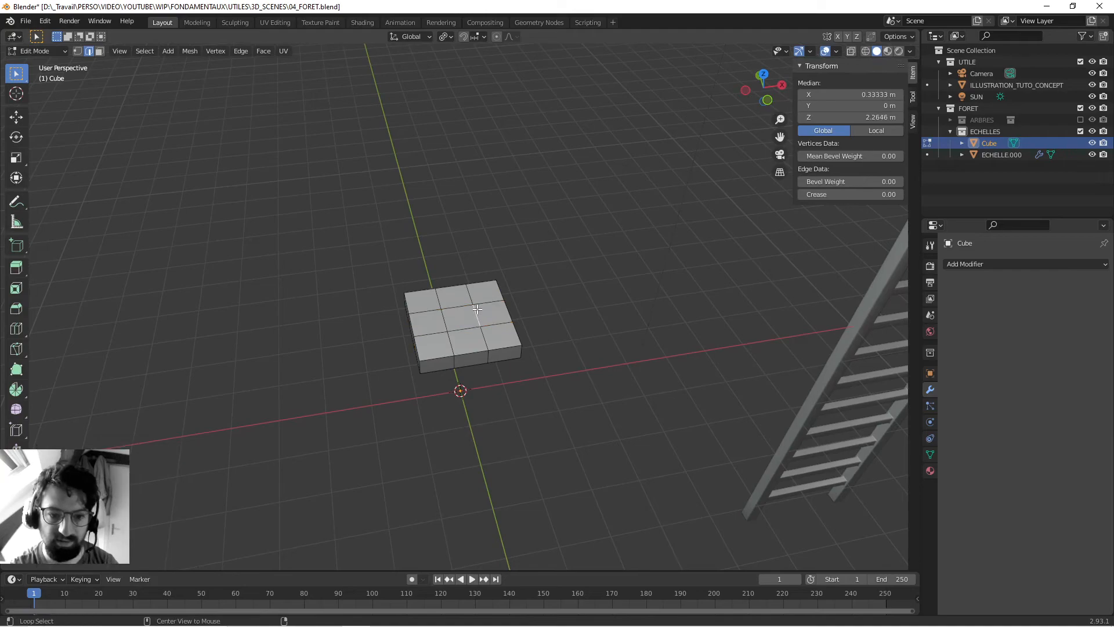
# - Spread the two loop cuts that divide the slab along X by scaling them about their common centre to about 2.118 along X
pyautogui.keyDown('alt'); pyautogui.keyDown('shift'); pyautogui.click(439, 315); pyautogui.keyUp('shift'); pyautogui.keyUp('alt')
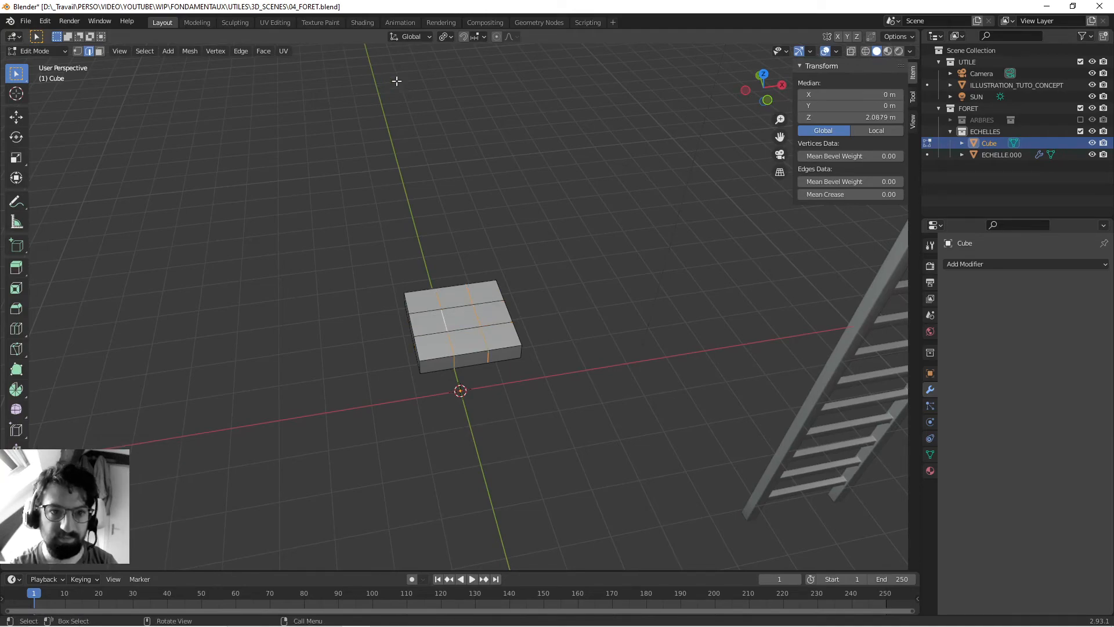
pyautogui.click(443, 39)
pyautogui.click(460, 89)
pyautogui.press('s')
pyautogui.press('x')
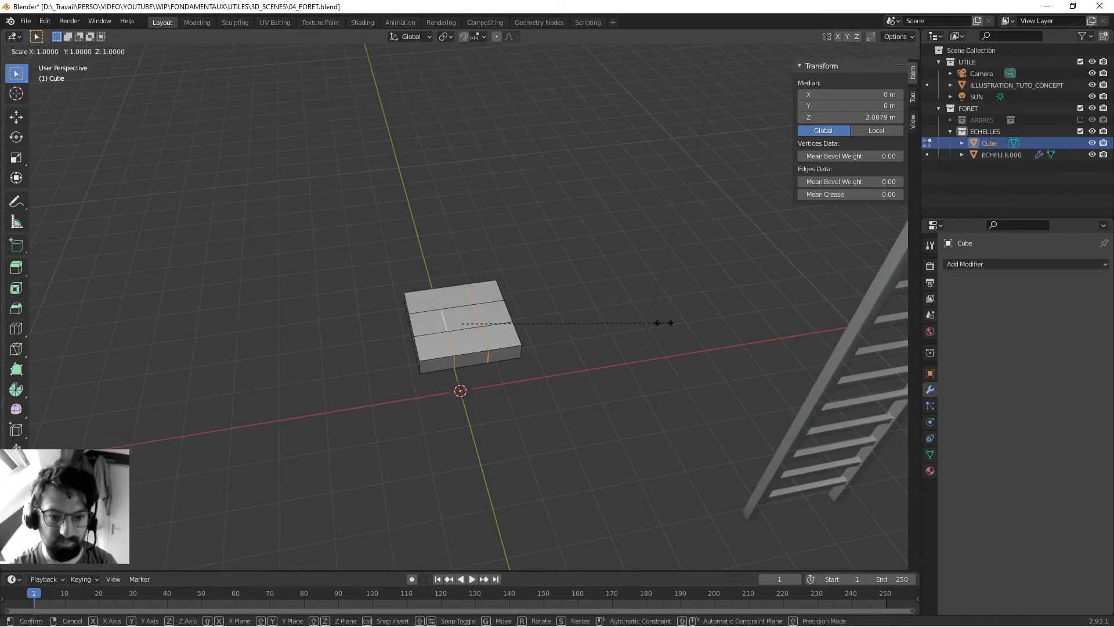
pyautogui.click(657, 329)
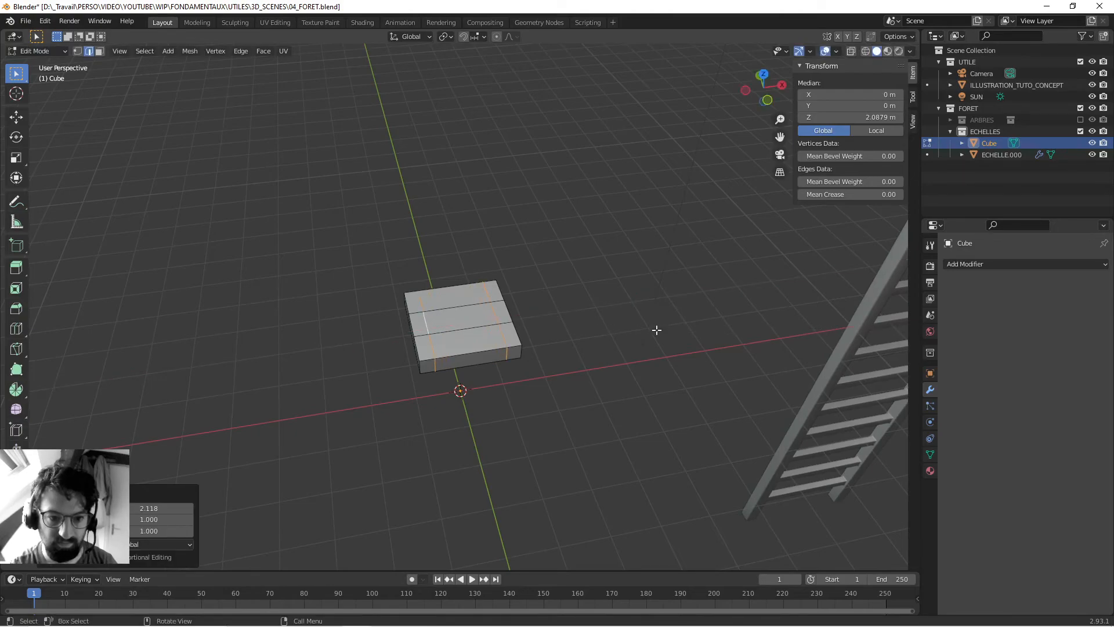
# - Spread the other two loop cuts towards the slab's edges by scaling them to about 2.237 along Y
pyautogui.keyDown('alt'); pyautogui.click(465, 328); pyautogui.keyUp('alt')
pyautogui.keyDown('alt'); pyautogui.keyDown('shift'); pyautogui.click(461, 307); pyautogui.keyUp('shift'); pyautogui.keyUp('alt')
pyautogui.press('s')
pyautogui.press('y')
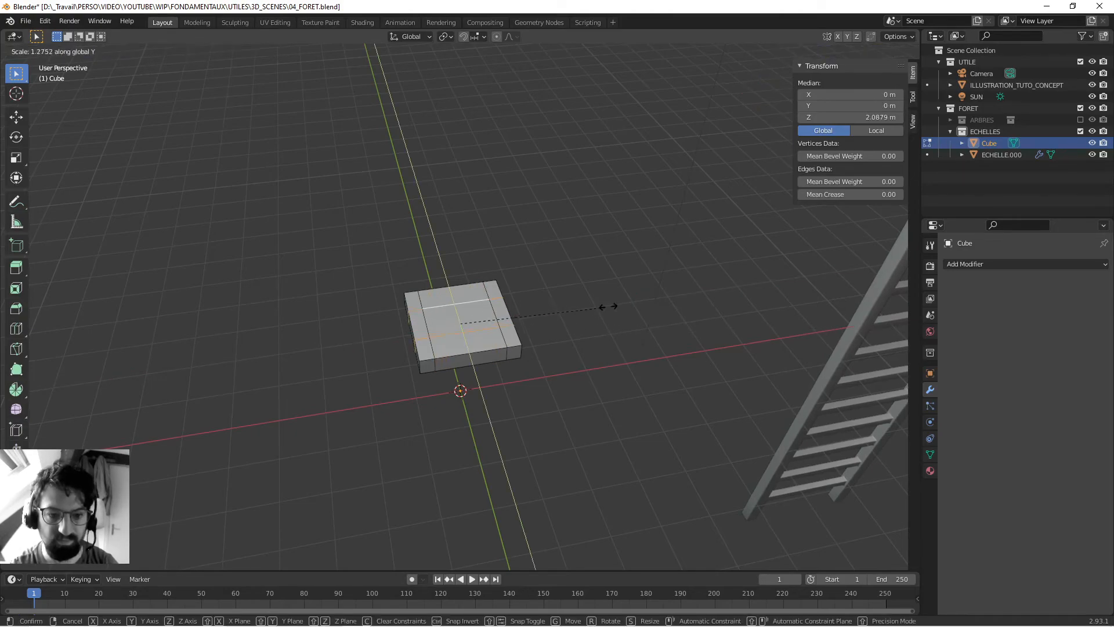
pyautogui.click(714, 303)
# - Extrude the top faces along one slab edge up to about Z 4.44 m as a backrest, its top moved about 0.48 m along Y
pyautogui.moveTo(323, 345); pyautogui.dragTo(380, 332, button='middle')
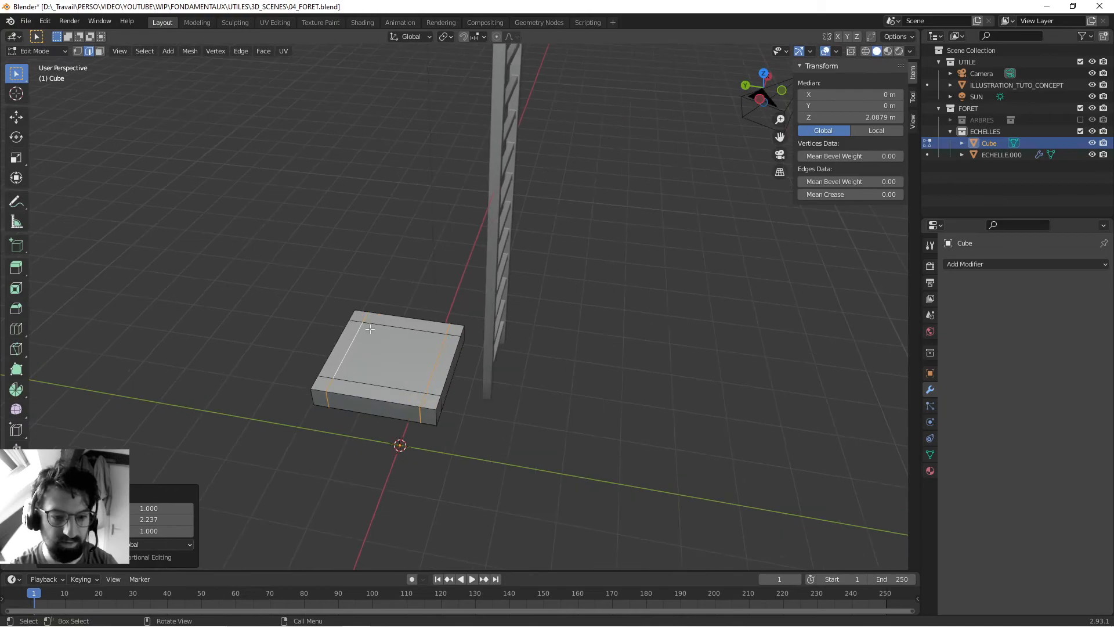
pyautogui.press('3')
pyautogui.click(356, 315)
pyautogui.keyDown('shift'); pyautogui.click(337, 354); pyautogui.keyUp('shift')
pyautogui.scroll(-4, 348, 400)
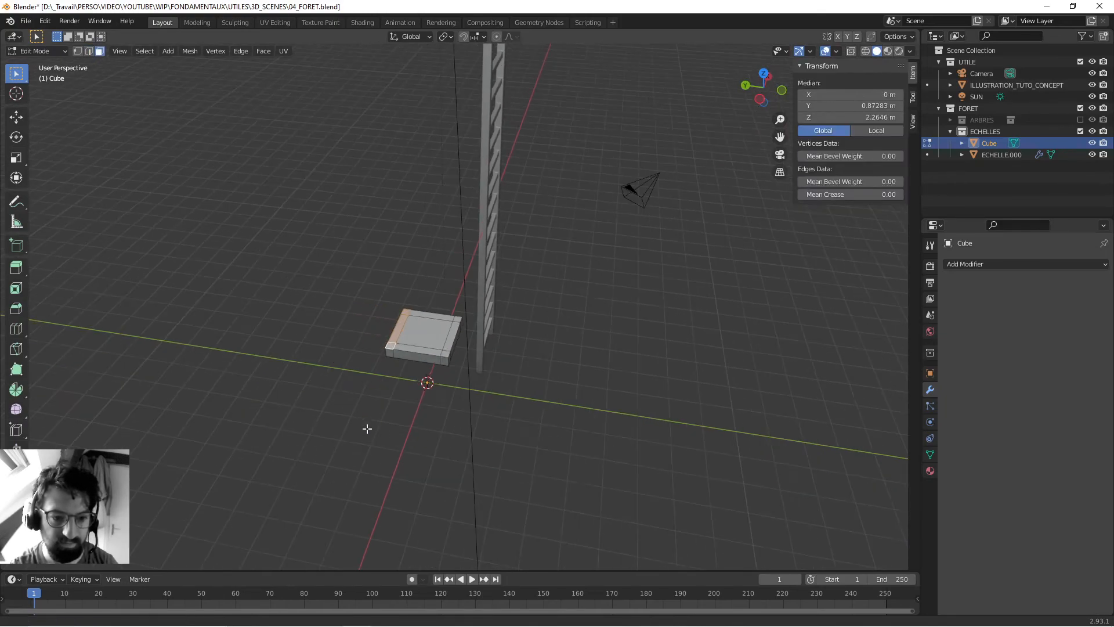
pyautogui.moveTo(375, 415); pyautogui.dragTo(417, 394, button='middle')
pyautogui.press('e')
pyautogui.click(471, 367)
pyautogui.moveTo(471, 369); pyautogui.dragTo(402, 388, button='middle')
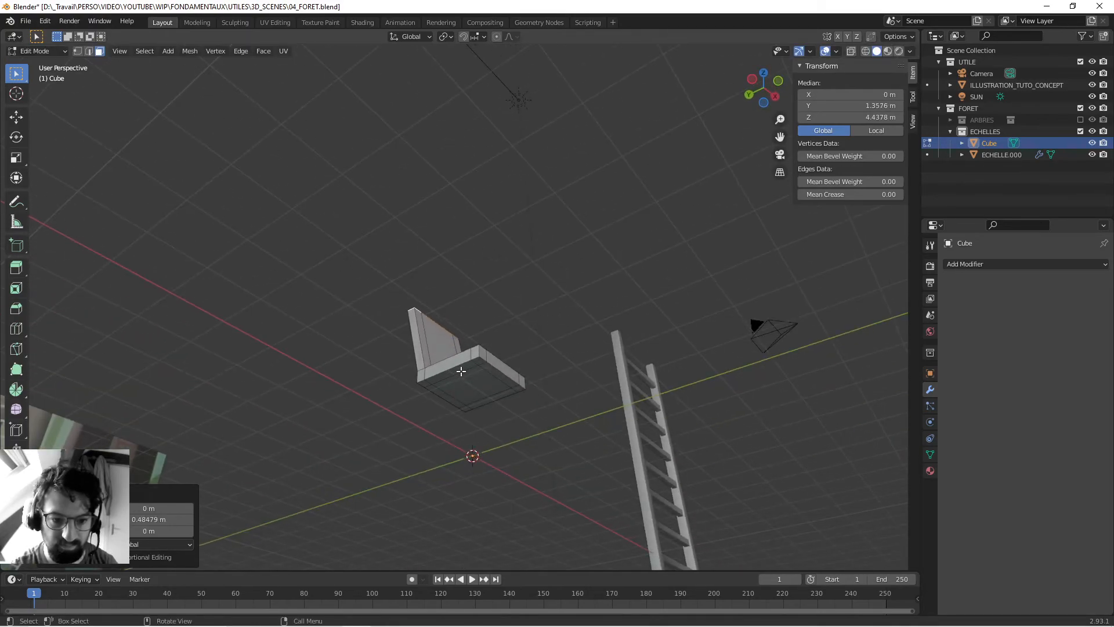
# - Extrude the four corner faces on the slab's underside downward as chair legs and set their Z position to 0
pyautogui.click(478, 361)
pyautogui.keyDown('shift'); pyautogui.click(423, 383); pyautogui.keyUp('shift')
pyautogui.keyDown('shift'); pyautogui.click(464, 408); pyautogui.keyUp('shift')
pyautogui.keyDown('shift'); pyautogui.click(518, 389); pyautogui.keyUp('shift')
pyautogui.moveTo(432, 361); pyautogui.dragTo(426, 418, button='middle')
pyautogui.press('e')
pyautogui.rightClick(426, 418)
pyautogui.click(828, 117)
pyautogui.write('0')
pyautogui.press('Return')
# - Leave Edit Mode, delete the finished chair object and save the file
pyautogui.press('Tab')
pyautogui.moveTo(517, 283); pyautogui.dragTo(530, 316, button='middle')
pyautogui.hotkey('ctrl', 's')
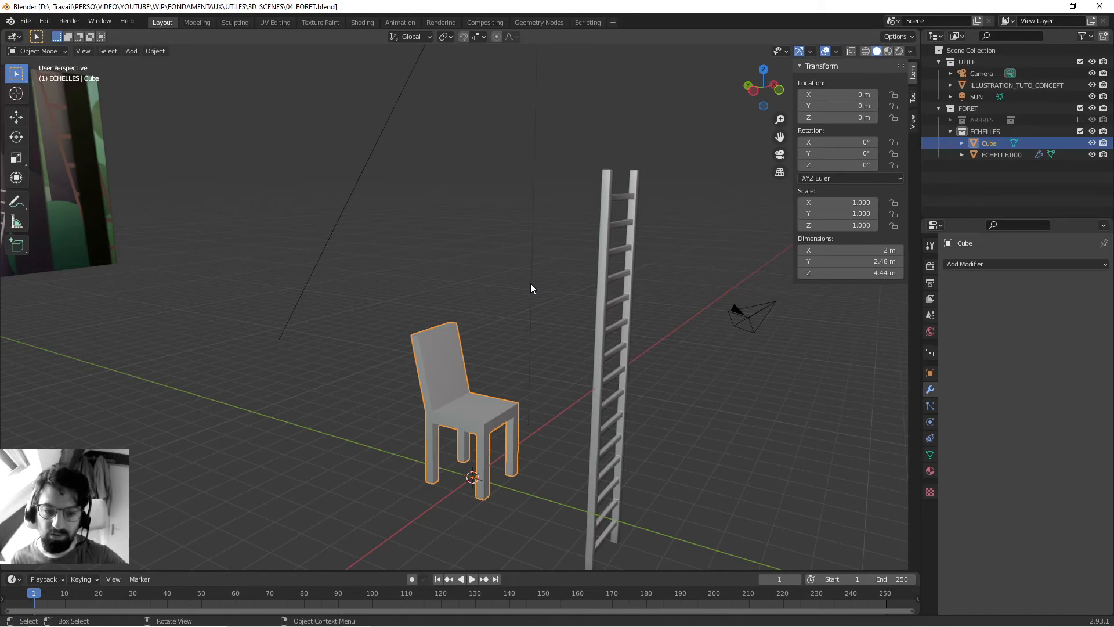
pyautogui.moveTo(537, 291); pyautogui.dragTo(580, 376, button='middle')
pyautogui.press('x')
pyautogui.click(437, 399)
pyautogui.hotkey('ctrl', 's')
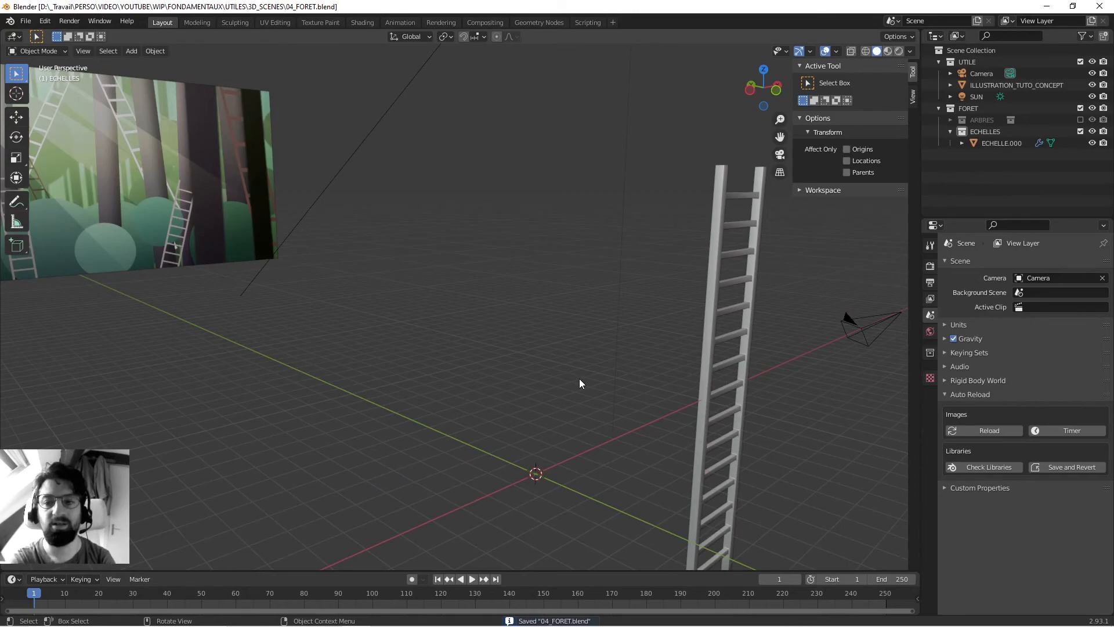
# - Clear the location of ECHELLE.000 so it sits at the world origin, and save the file
pyautogui.moveTo(604, 371); pyautogui.dragTo(533, 398, button='middle')
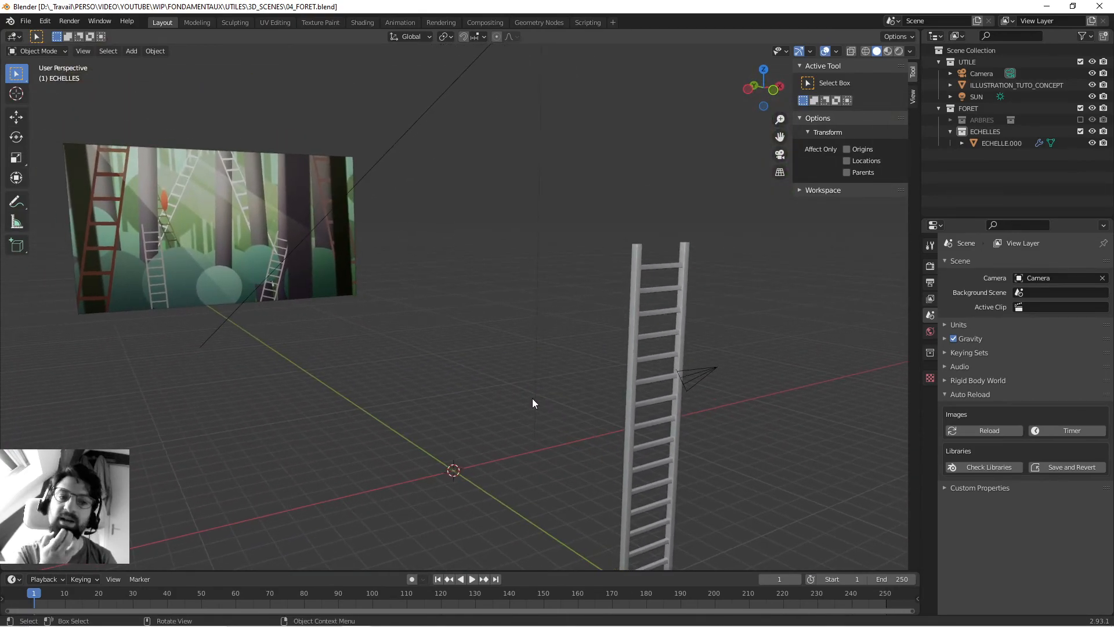
pyautogui.click(664, 336)
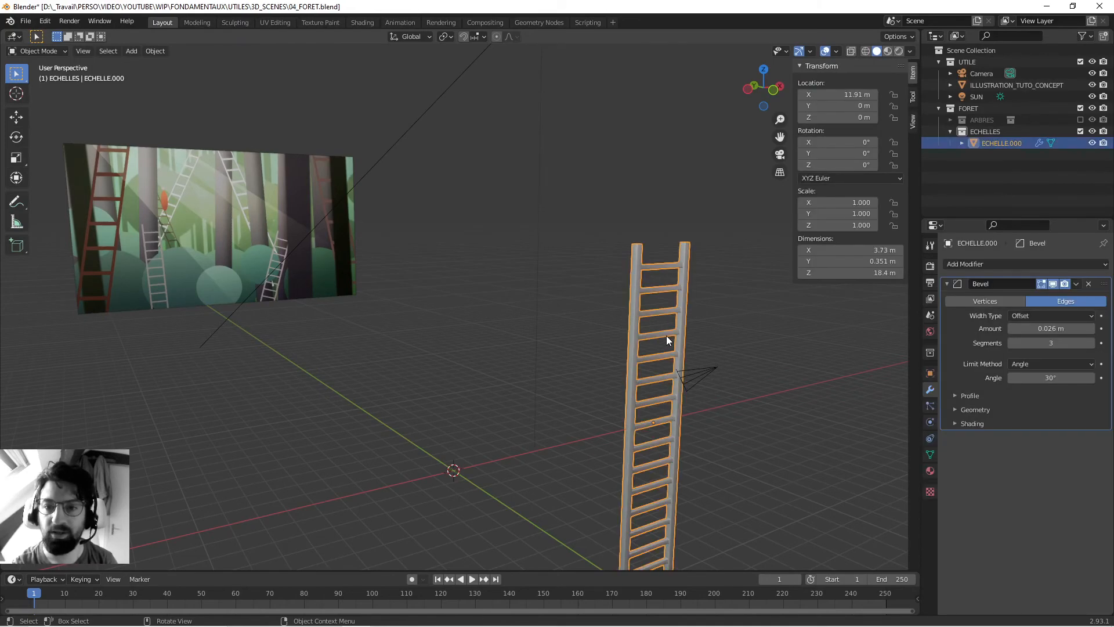
pyautogui.hotkey('alt', 'g')
pyautogui.moveTo(554, 280); pyautogui.dragTo(500, 310, button='middle')
pyautogui.hotkey('ctrl', 's')
# - In Edit Mode, raise the whole ladder mesh along Z until its feet rest at the object's origin, and return to Object Mode
pyautogui.scroll(-5, 587, 336)
pyautogui.keyDown('shift'); pyautogui.moveTo(554, 335); pyautogui.dragTo(594, 369, button='middle'); pyautogui.keyUp('shift')
pyautogui.moveTo(515, 381)
pyautogui.mouseDown(button='middle')
pyautogui.moveTo(538, 345)
pyautogui.moveTo(547, 358)
pyautogui.moveTo(497, 360)
pyautogui.moveTo(650, 381)
pyautogui.moveTo(486, 396)
pyautogui.moveTo(503, 365)
pyautogui.moveTo(535, 381)
pyautogui.mouseUp(button='middle')
pyautogui.press('Tab')
pyautogui.press('a')
pyautogui.press('g')
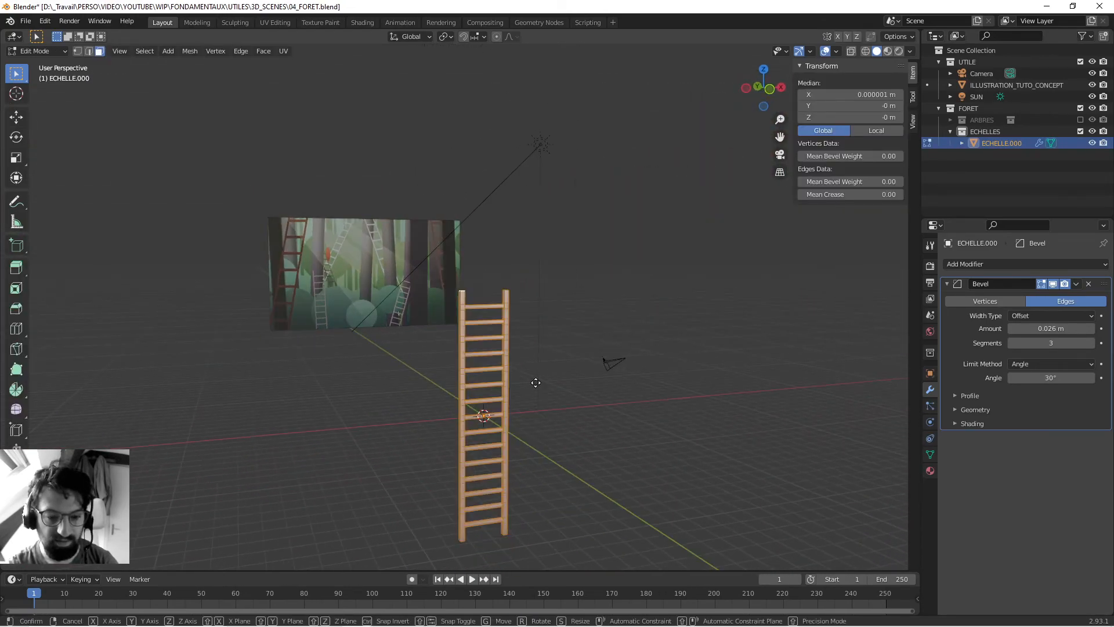
pyautogui.press('z')
pyautogui.click(548, 260)
pyautogui.scroll(3, 505, 348)
pyautogui.moveTo(471, 383); pyautogui.dragTo(597, 368, button='middle')
pyautogui.press('Tab')
pyautogui.moveTo(569, 415); pyautogui.dragTo(493, 475, button='middle')
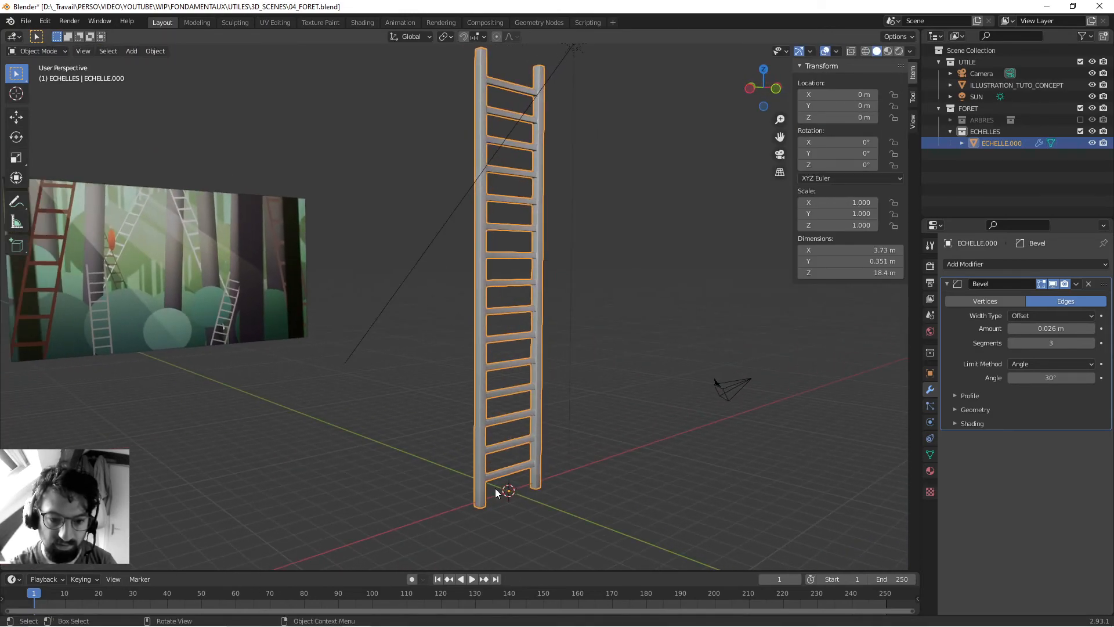
# - Try rotating the ladder about the global X axis around its base origin, and save the file
pyautogui.moveTo(608, 292); pyautogui.dragTo(703, 390, button='middle')
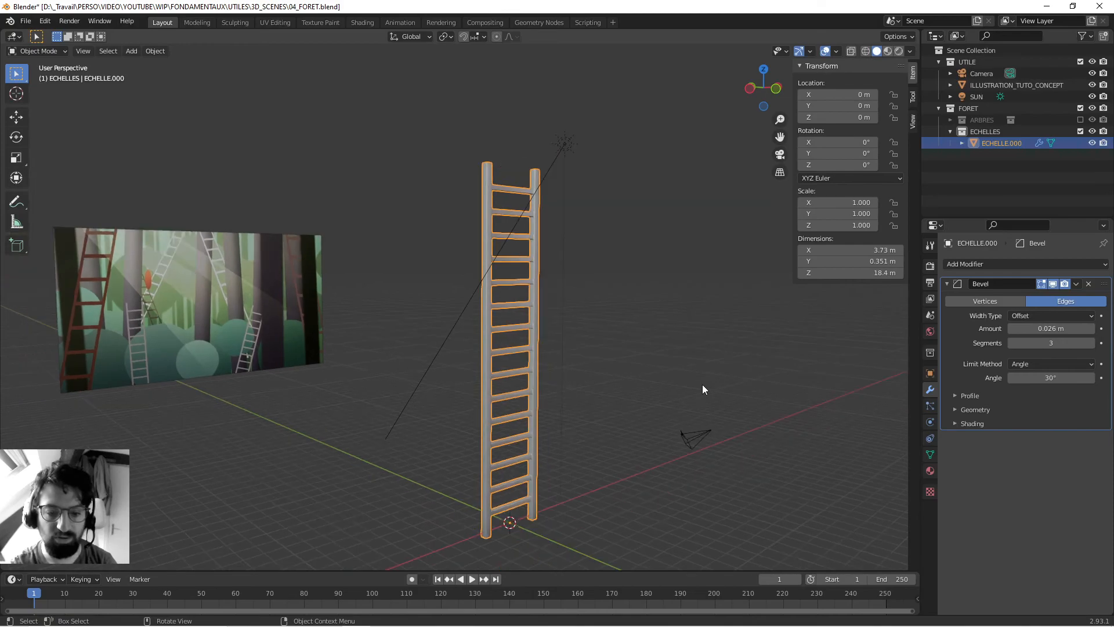
pyautogui.press('r')
pyautogui.press('x')
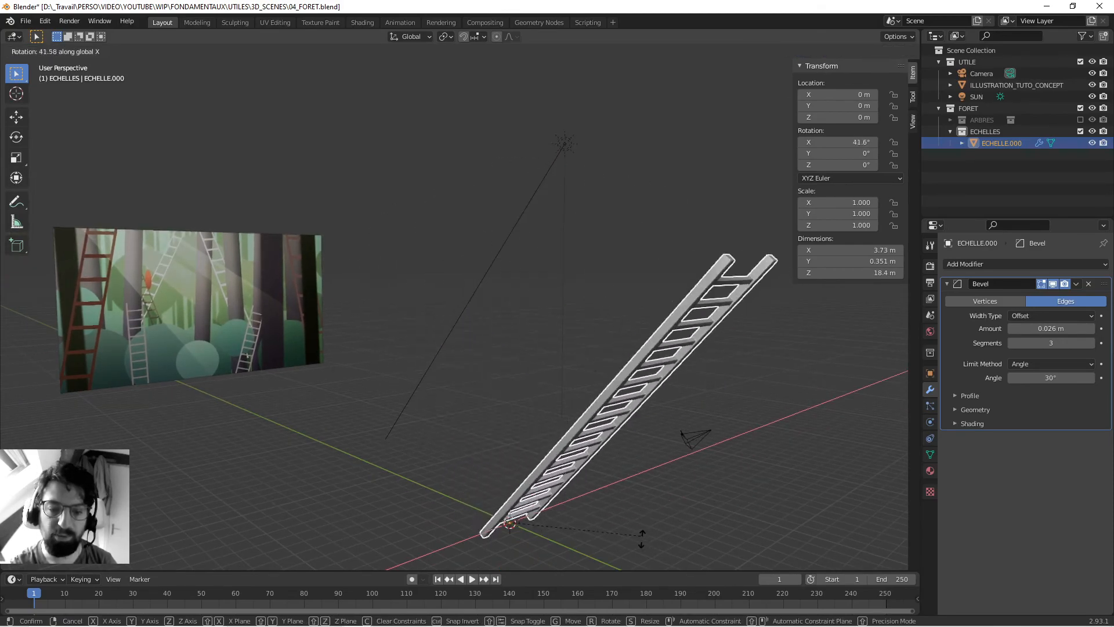
pyautogui.press('Escape')
pyautogui.moveTo(639, 456); pyautogui.dragTo(625, 408, button='middle')
pyautogui.hotkey('ctrl', 's')
# - Try moving the ladder across the ground plane without changing its height, clear its location, deselect it and save the file
pyautogui.moveTo(573, 375); pyautogui.dragTo(582, 354, button='middle')
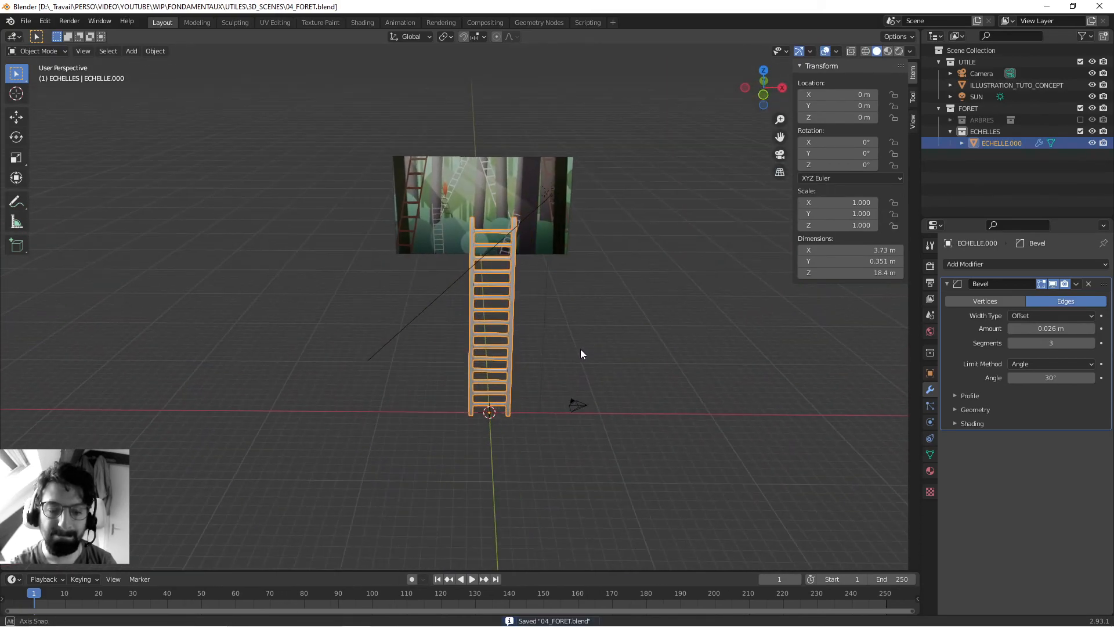
pyautogui.scroll(-1, 581, 349)
pyautogui.press('g')
pyautogui.hotkey('shift', 'z')
pyautogui.click(784, 282)
pyautogui.moveTo(785, 285); pyautogui.dragTo(714, 380, button='middle')
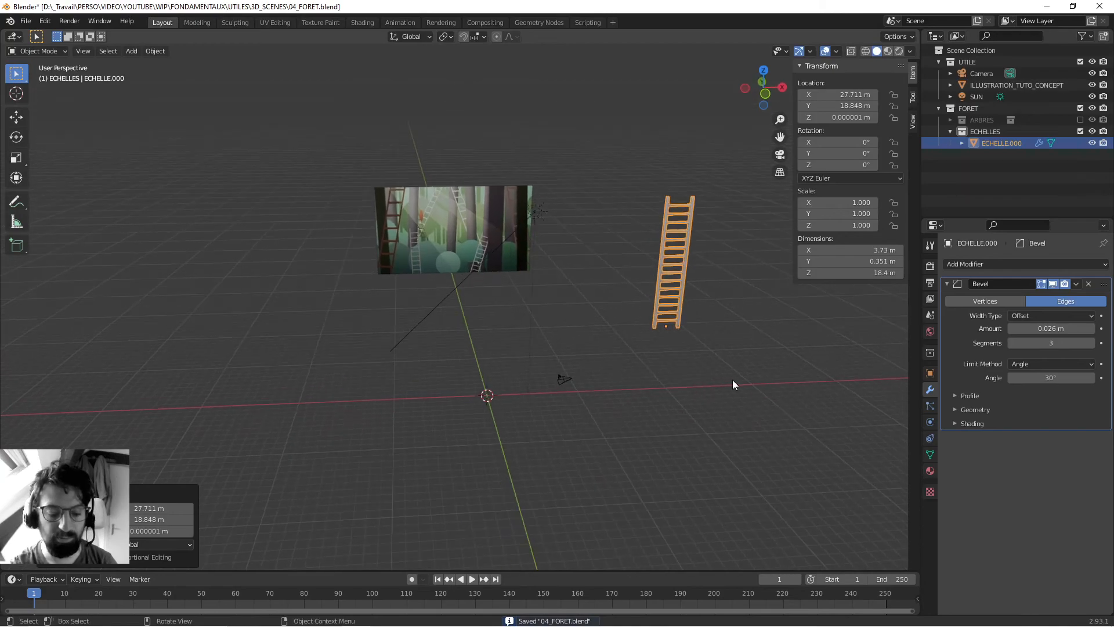
pyautogui.press('r')
pyautogui.press('Escape')
pyautogui.hotkey('alt', 'g')
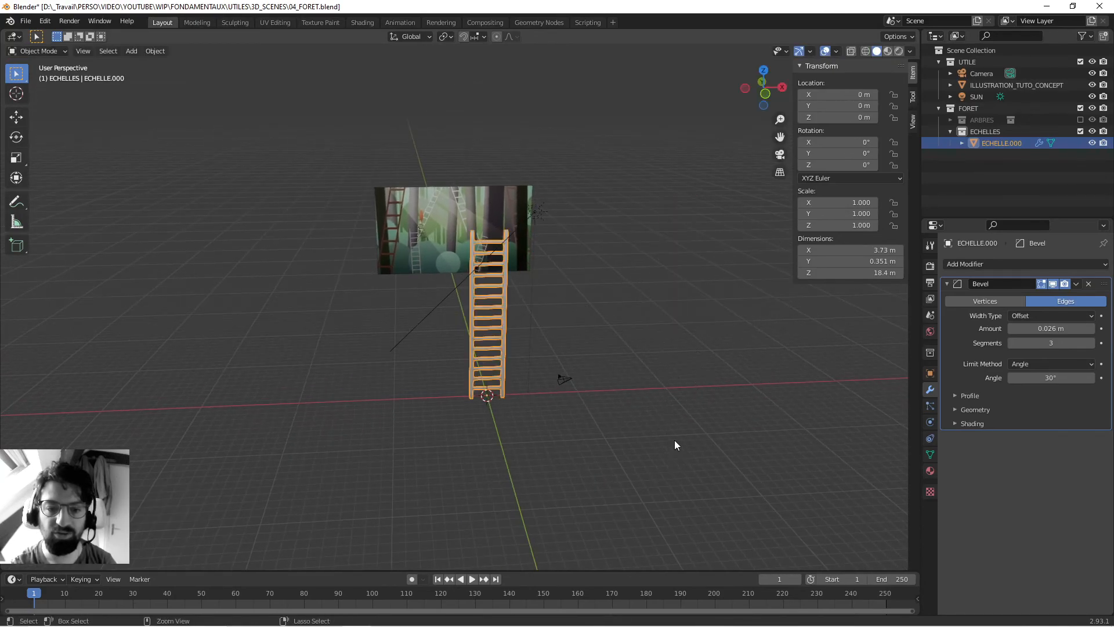
pyautogui.click(660, 325)
pyautogui.hotkey('ctrl', 's')
# - Assign the ECORCE material to the ladder, make it a separate copy and rename it BOIS
pyautogui.moveTo(547, 351)
pyautogui.mouseDown(button='middle')
pyautogui.moveTo(633, 382)
pyautogui.moveTo(536, 364)
pyautogui.mouseUp(button='middle')
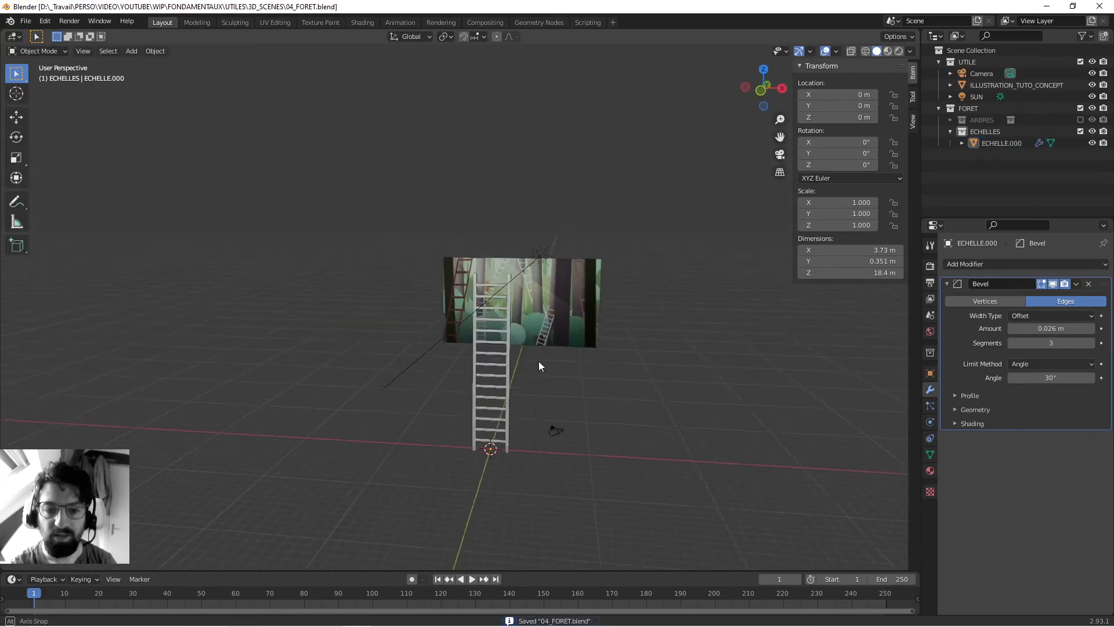
pyautogui.scroll(2, 536, 363)
pyautogui.click(523, 364)
pyautogui.click(928, 470)
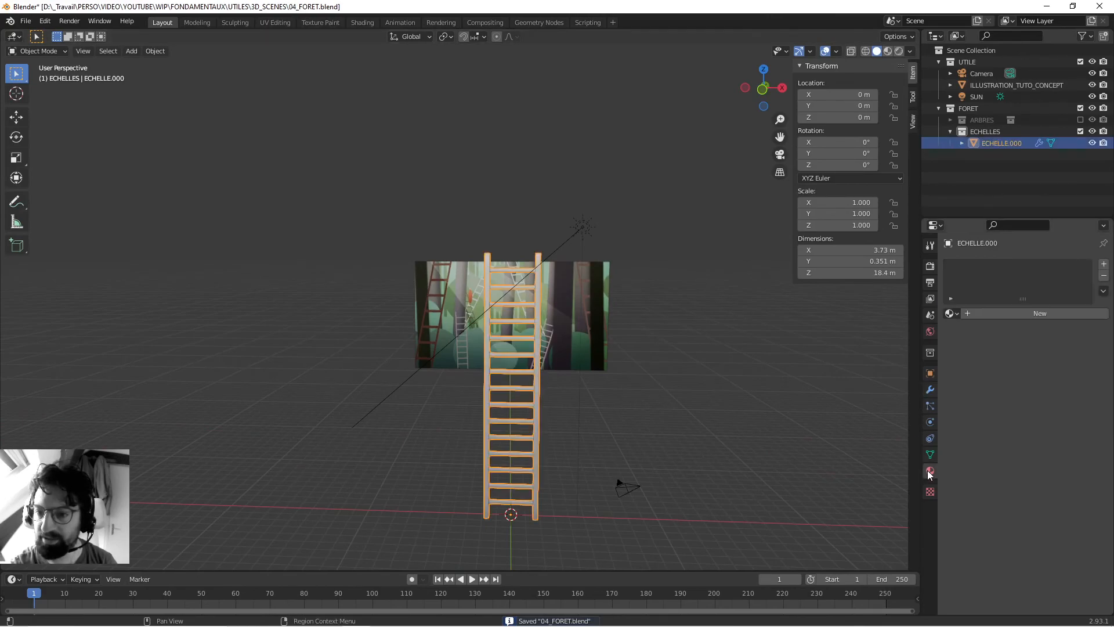
pyautogui.click(952, 314)
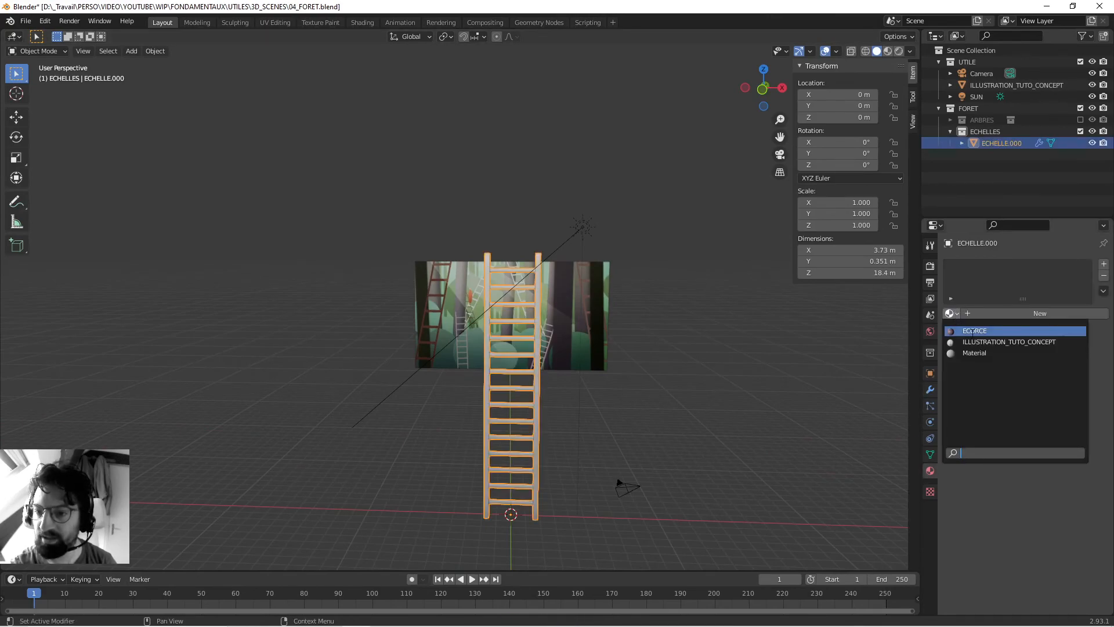
pyautogui.click(971, 331)
pyautogui.click(1068, 313)
pyautogui.doubleClick(1012, 314)
pyautogui.write('BOIS')
pyautogui.press('Return')
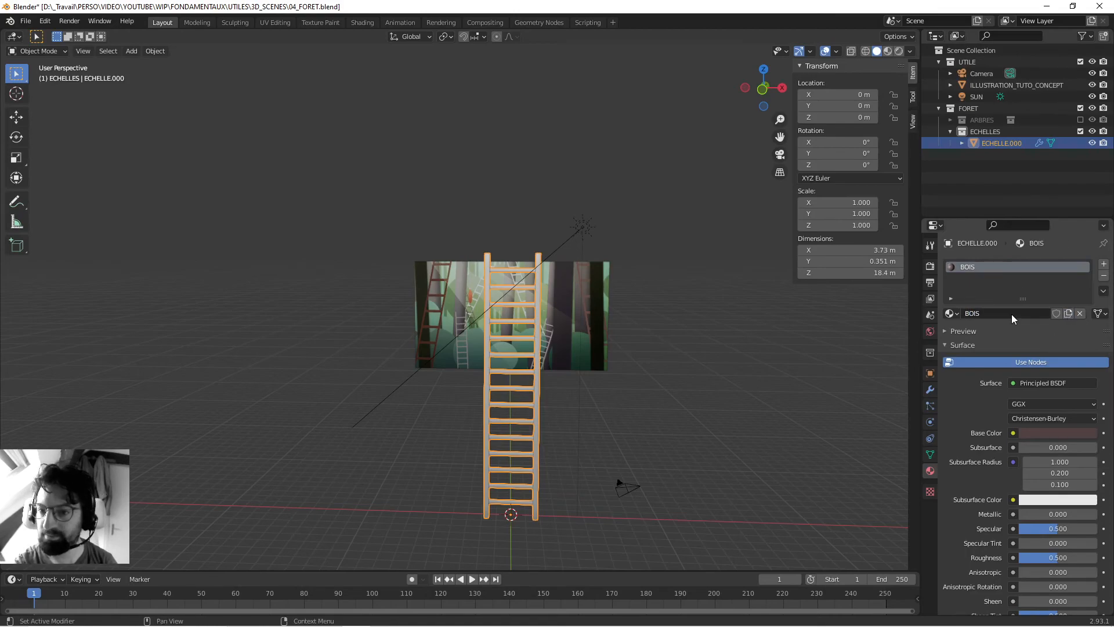
# - Brighten the BOIS base colour to a muted reddish brown with hue about 0.026 and value 0.220
pyautogui.click(1036, 432)
pyautogui.scroll(3, 1071, 317)
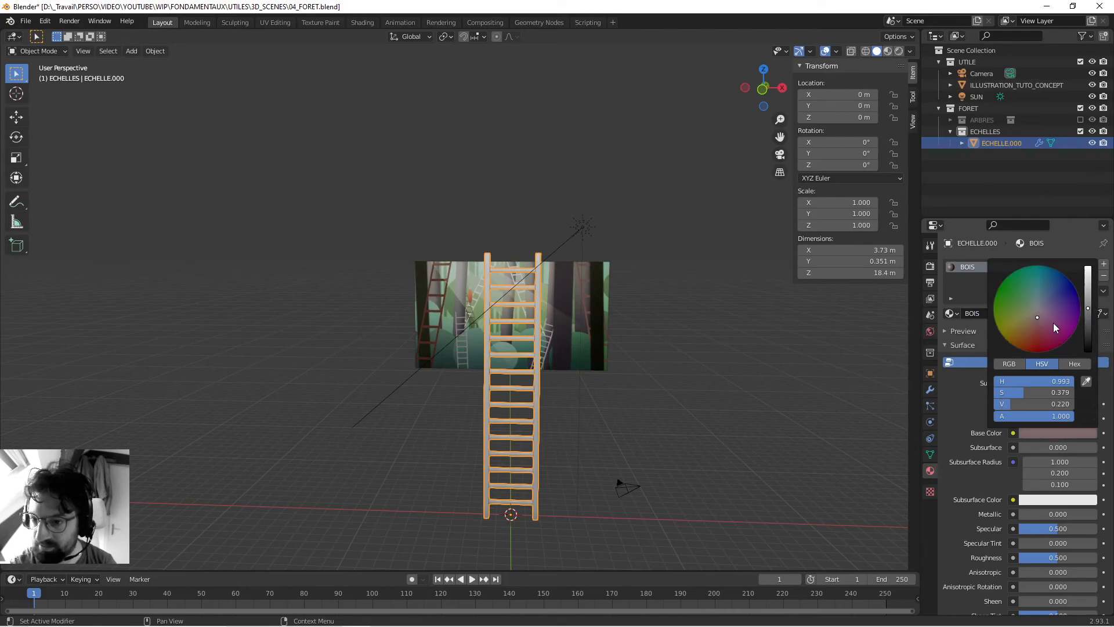
pyautogui.click(1034, 318)
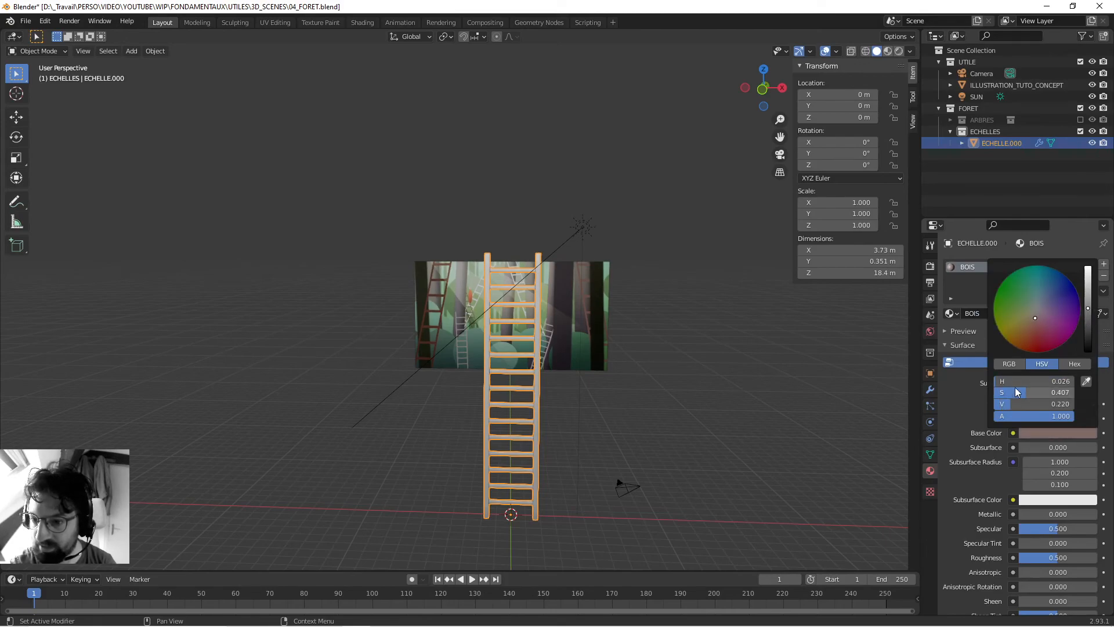
pyautogui.click(673, 263)
# - Move the ladder about 15.22 m along the X axis
pyautogui.moveTo(673, 265); pyautogui.dragTo(582, 306, button='middle')
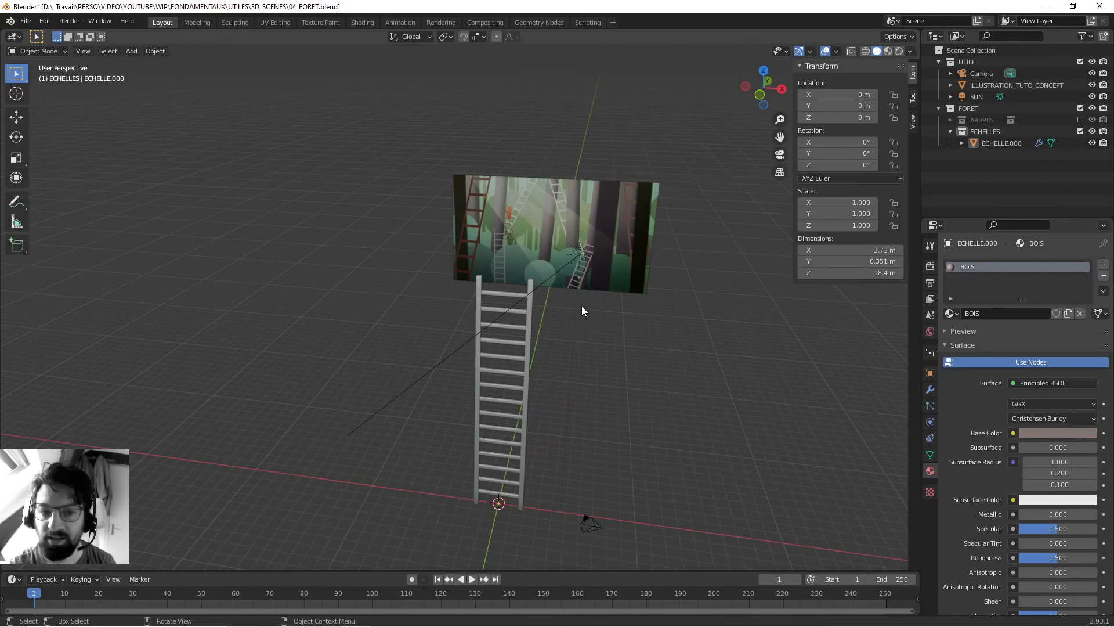
pyautogui.click(527, 336)
pyautogui.press('g')
pyautogui.press('x')
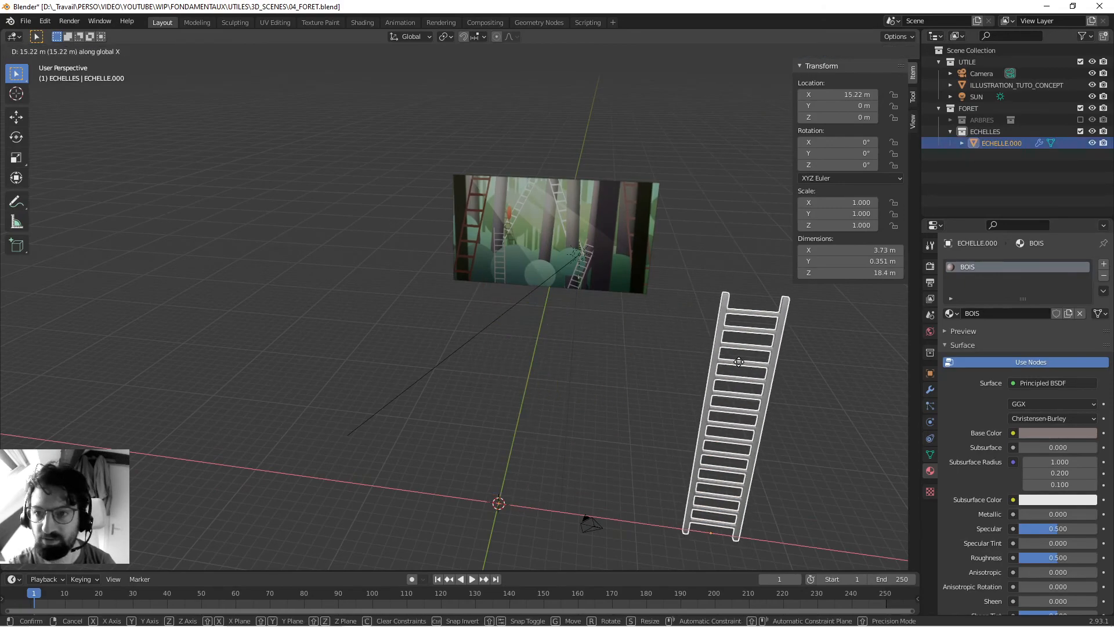
pyautogui.click(739, 364)
# - Enable the ARBRES collection and switch the viewport to Material Preview shading
pyautogui.click(1080, 120)
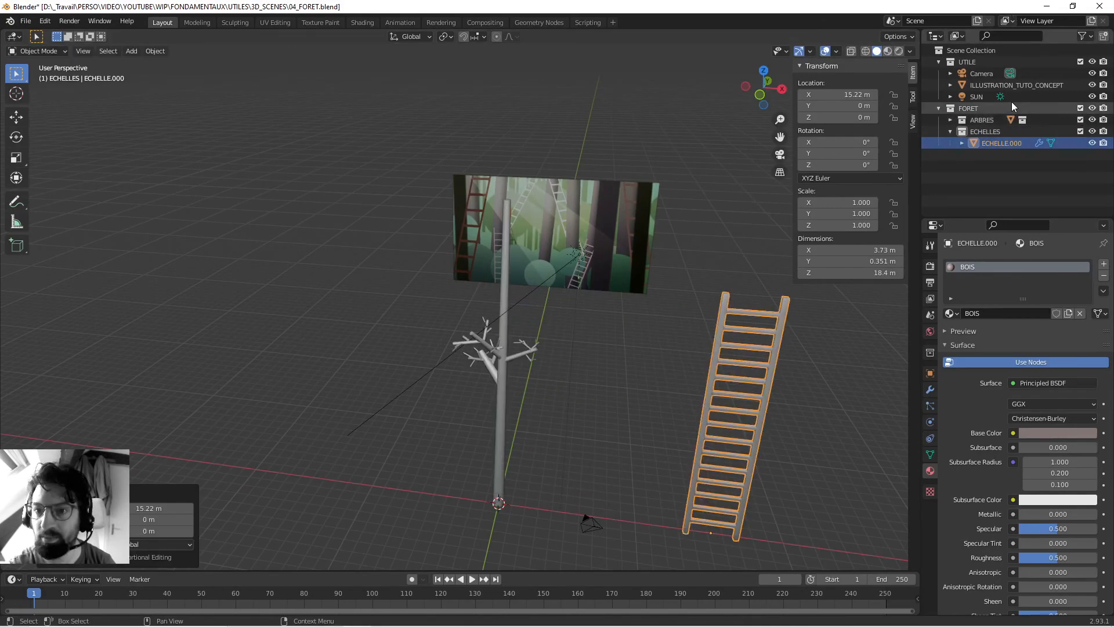
pyautogui.click(886, 51)
pyautogui.moveTo(619, 287)
pyautogui.mouseDown(button='middle')
pyautogui.moveTo(674, 349)
pyautogui.moveTo(643, 342)
pyautogui.moveTo(673, 343)
pyautogui.mouseUp(button='middle')
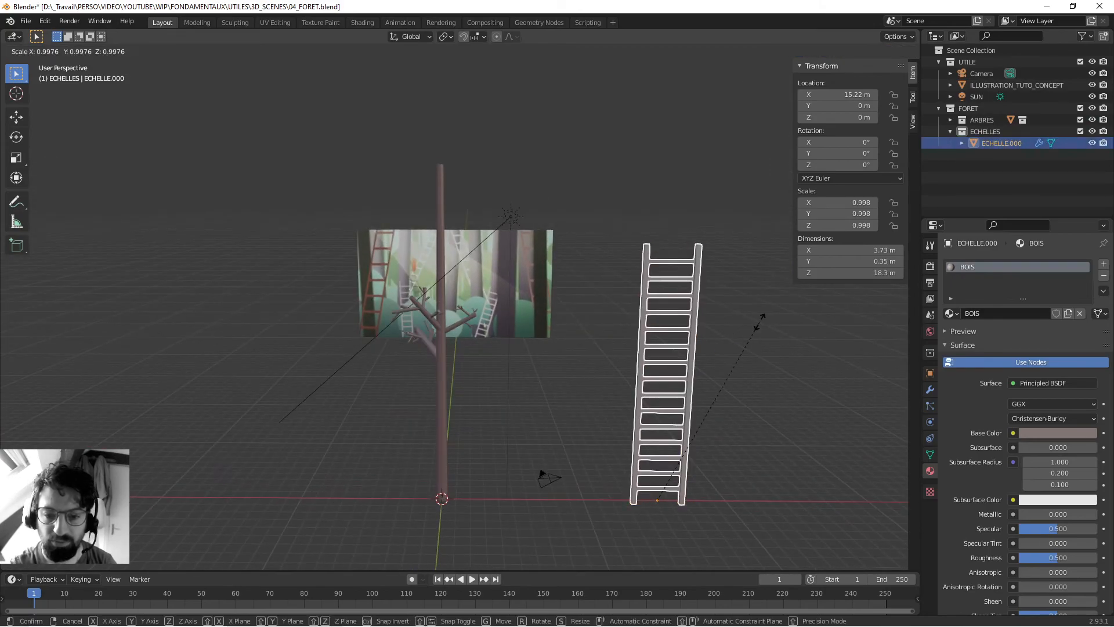
# - Clear the ladder's location and scale it down uniformly to about 0.416 to suit the tree
pyautogui.hotkey('alt', 'g')
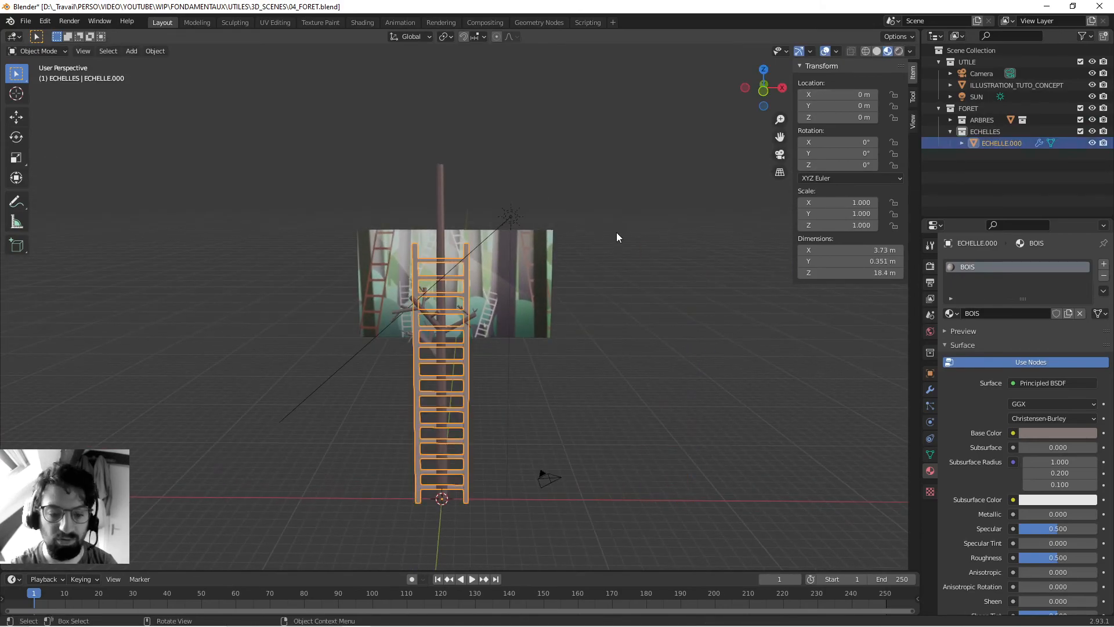
pyautogui.press('s')
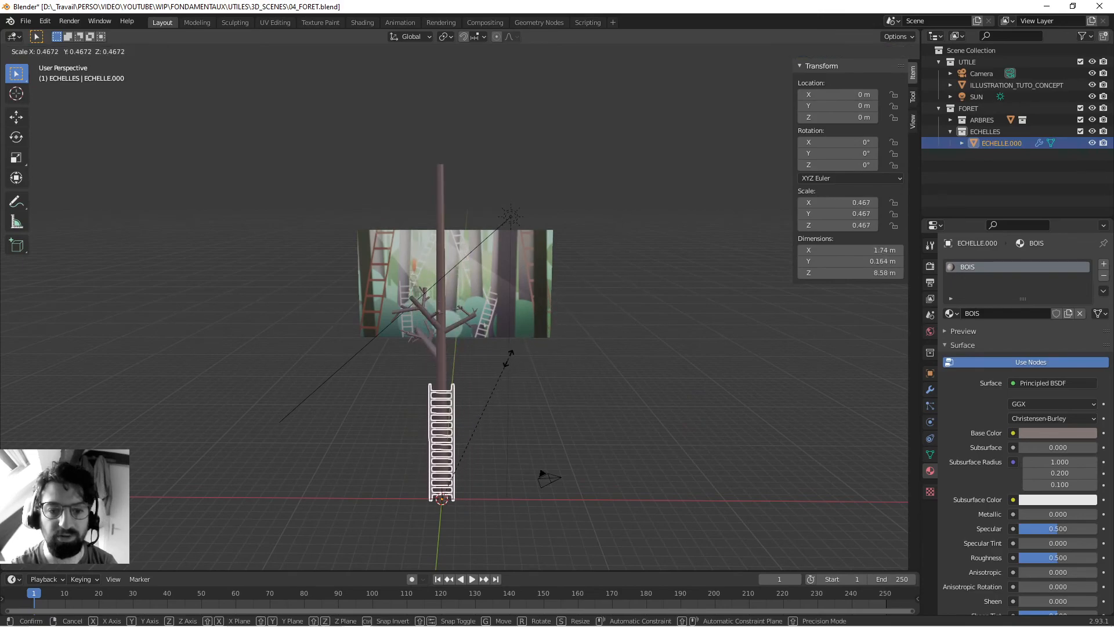
pyautogui.click(489, 376)
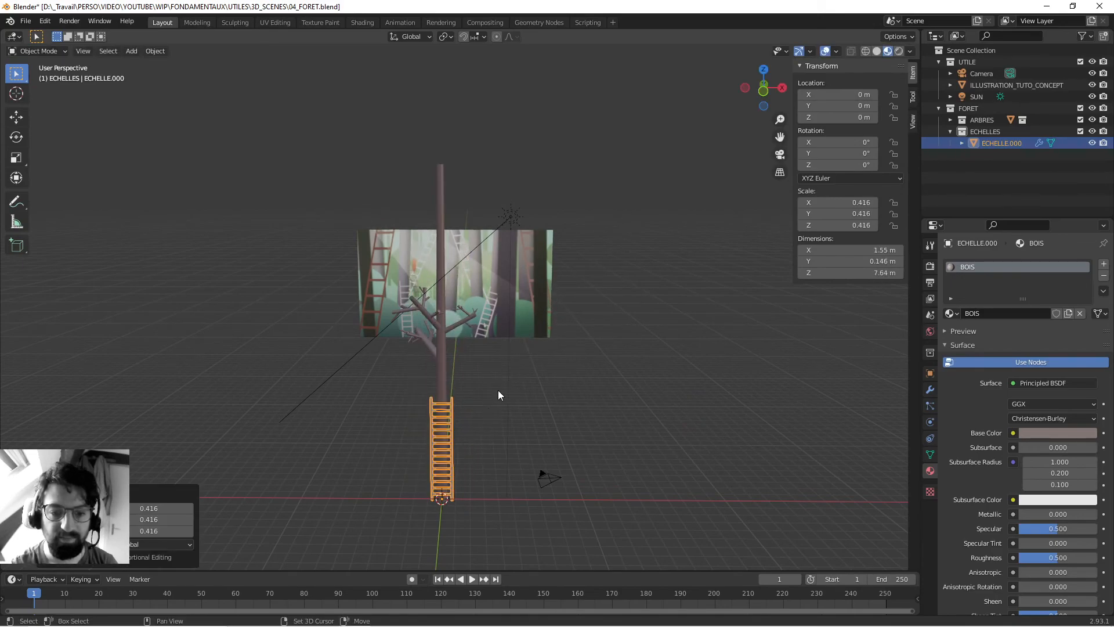
# - Narrow the ladder by scaling it to about 0.791 along the X axis
pyautogui.scroll(5, 598, 324)
pyautogui.press('s')
pyautogui.press('x')
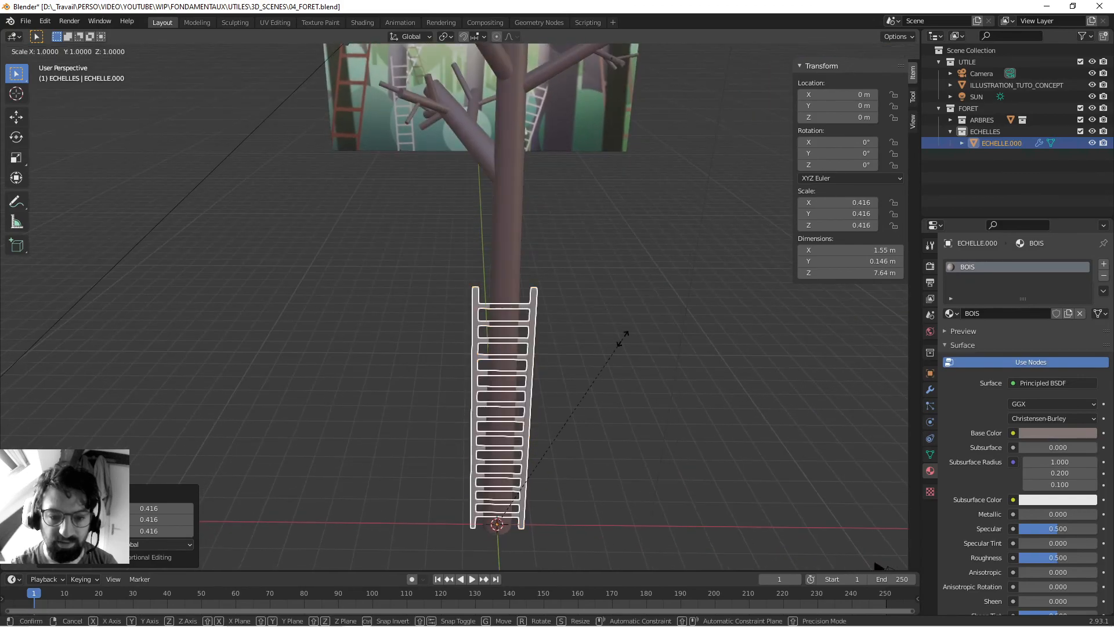
pyautogui.click(550, 354)
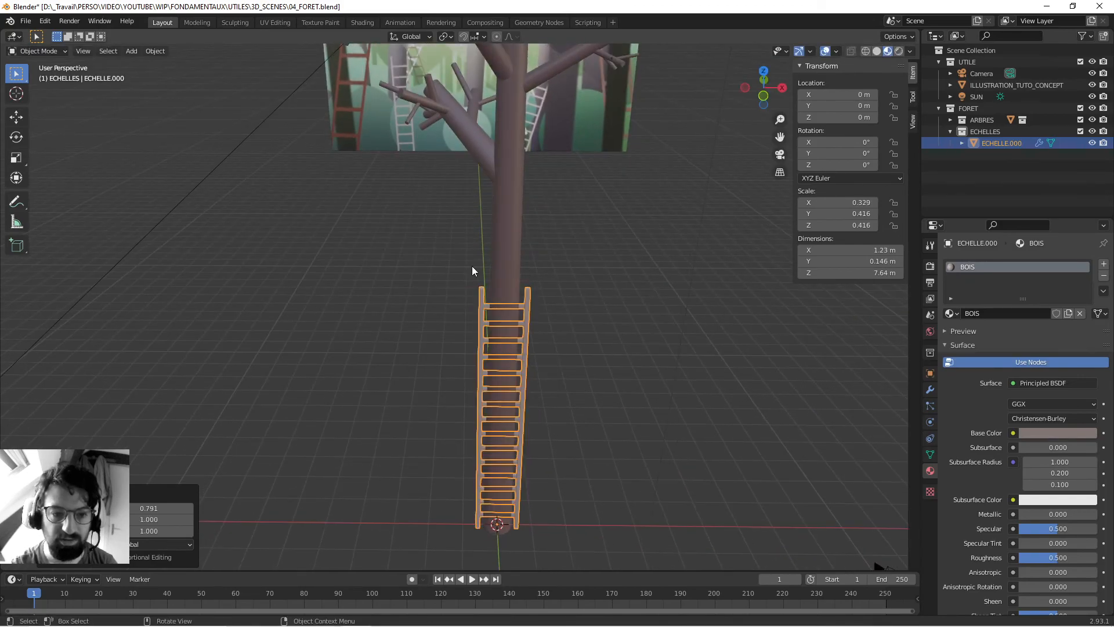
# - Apply all transforms to the ladder and save the file
pyautogui.click(150, 51)
pyautogui.moveTo(180, 110)
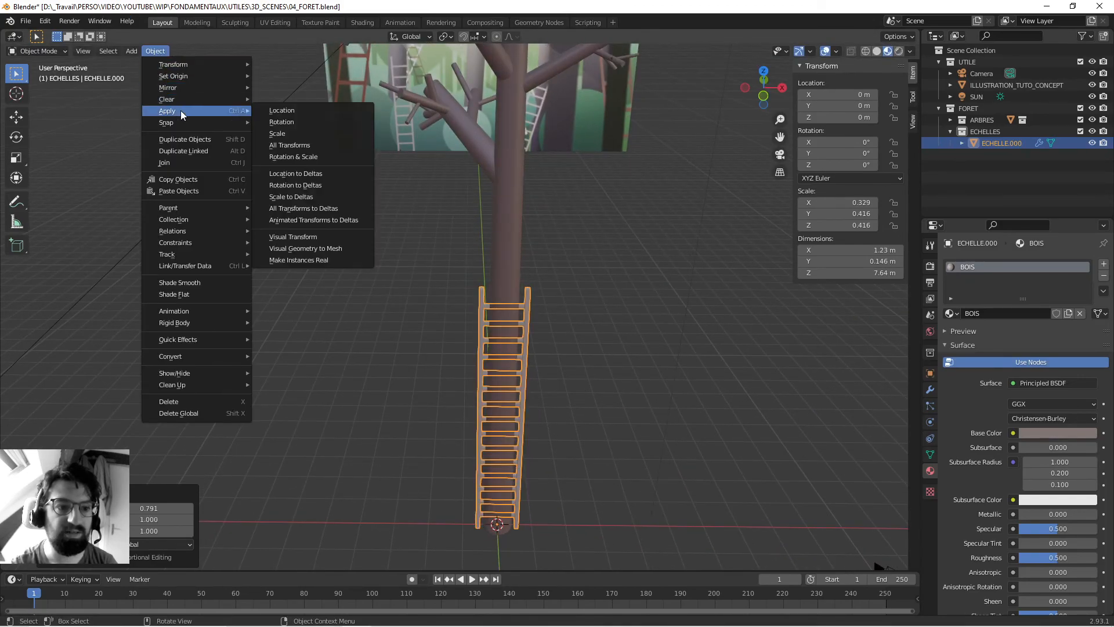
pyautogui.click(307, 145)
pyautogui.moveTo(322, 196); pyautogui.dragTo(524, 311, button='middle')
pyautogui.hotkey('ctrl', 's')
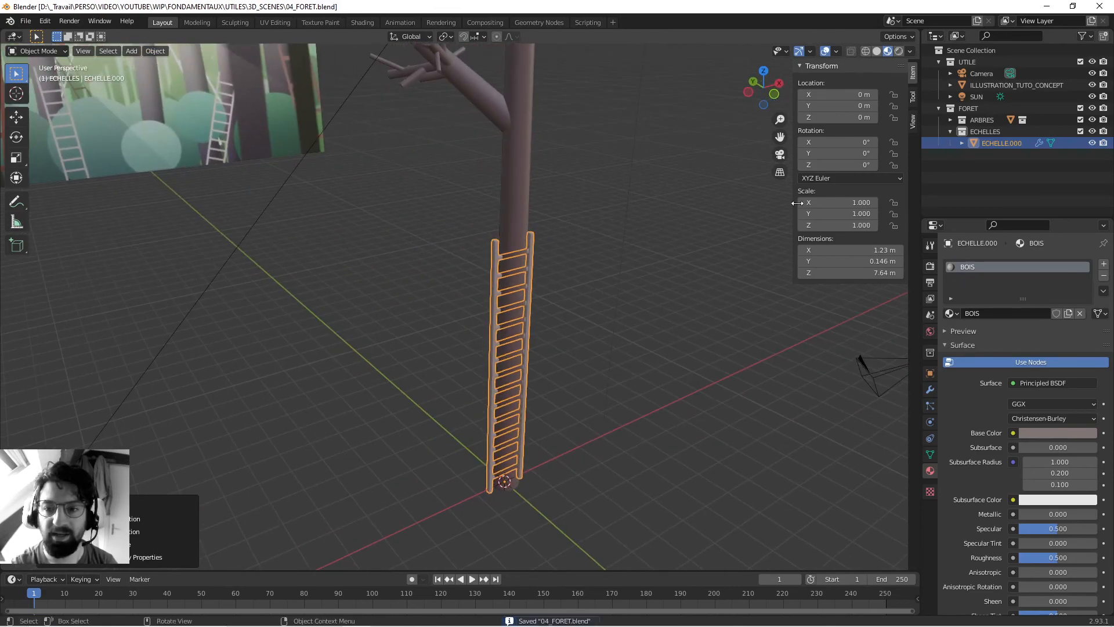
# - Examine the resized ladder from several angles against the tree and the reference illustration, keeping the file saved
pyautogui.moveTo(729, 203); pyautogui.dragTo(406, 229, button='middle')
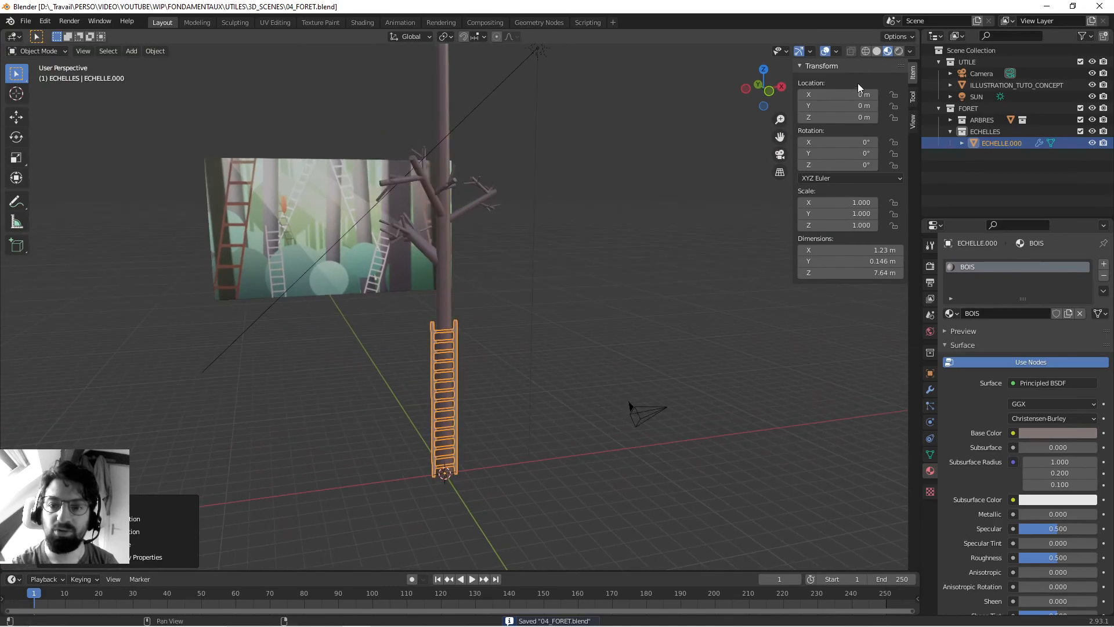
pyautogui.moveTo(350, 340); pyautogui.dragTo(398, 341, button='middle')
pyautogui.hotkey('ctrl', 's')
pyautogui.click(548, 302)
pyautogui.moveTo(539, 302); pyautogui.dragTo(425, 286, button='middle')
pyautogui.click(410, 281)
pyautogui.click(422, 341)
pyautogui.click(460, 308)
pyautogui.hotkey('ctrl', 's')
pyautogui.moveTo(358, 246); pyautogui.dragTo(538, 194, button='middle')
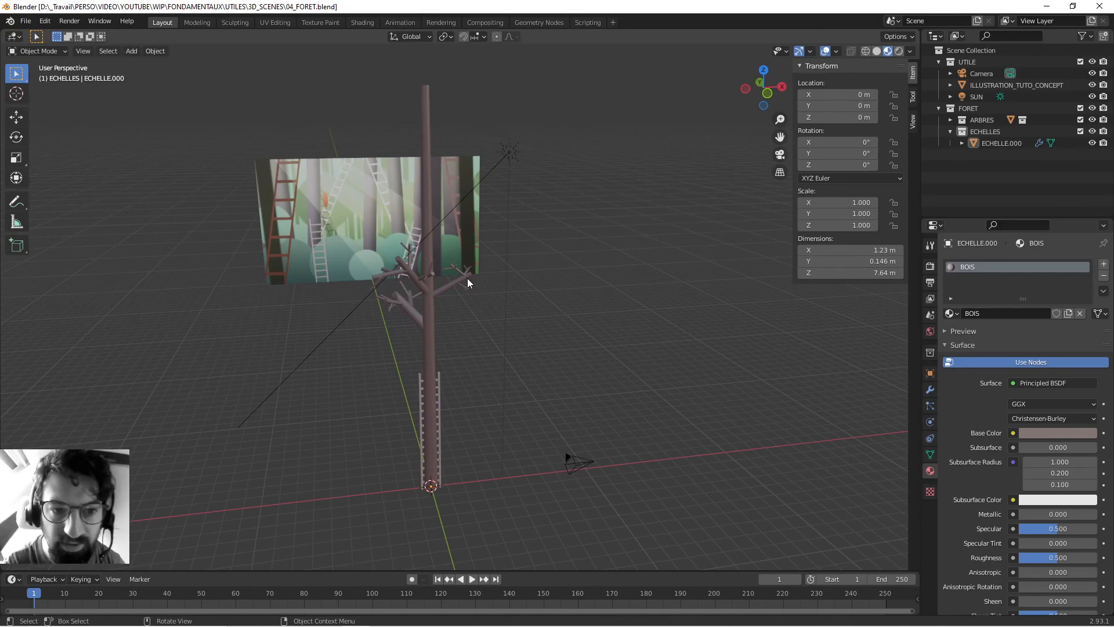
pyautogui.moveTo(473, 290); pyautogui.dragTo(481, 278, button='middle')
pyautogui.hotkey('ctrl', 's')
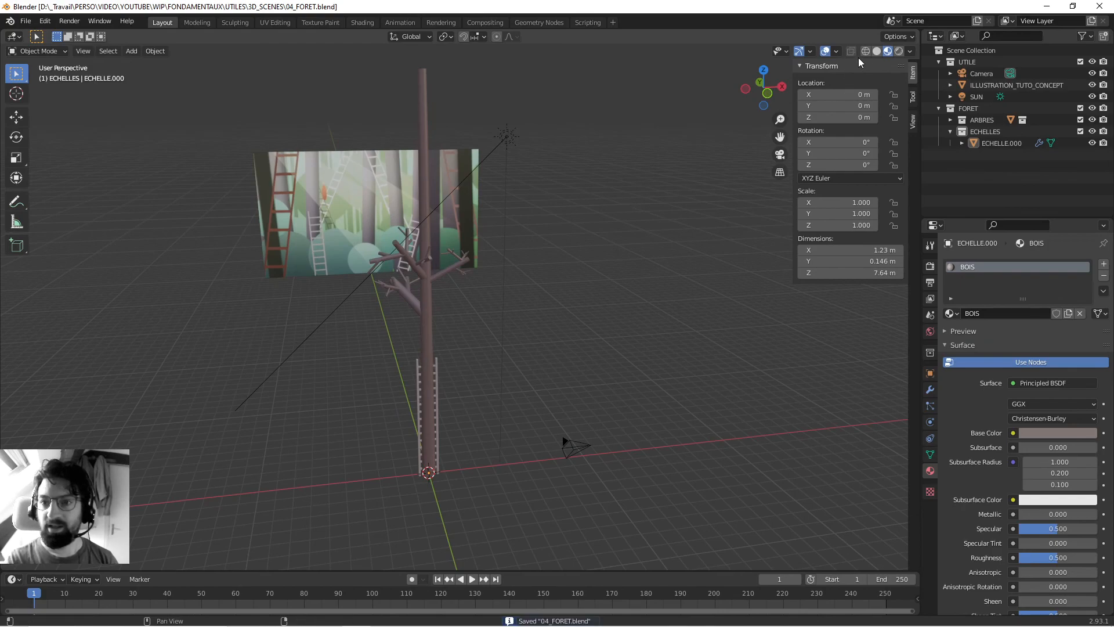
# - Preview the scene in Rendered shading, return the viewport to Solid shading and save the file
pyautogui.click(898, 51)
pyautogui.moveTo(384, 224)
pyautogui.mouseDown(button='middle')
pyautogui.moveTo(513, 254)
pyautogui.moveTo(338, 249)
pyautogui.moveTo(600, 131)
pyautogui.mouseUp(button='middle')
pyautogui.click(876, 51)
pyautogui.moveTo(523, 213)
pyautogui.mouseDown(button='middle')
pyautogui.moveTo(335, 274)
pyautogui.moveTo(555, 308)
pyautogui.mouseUp(button='middle')
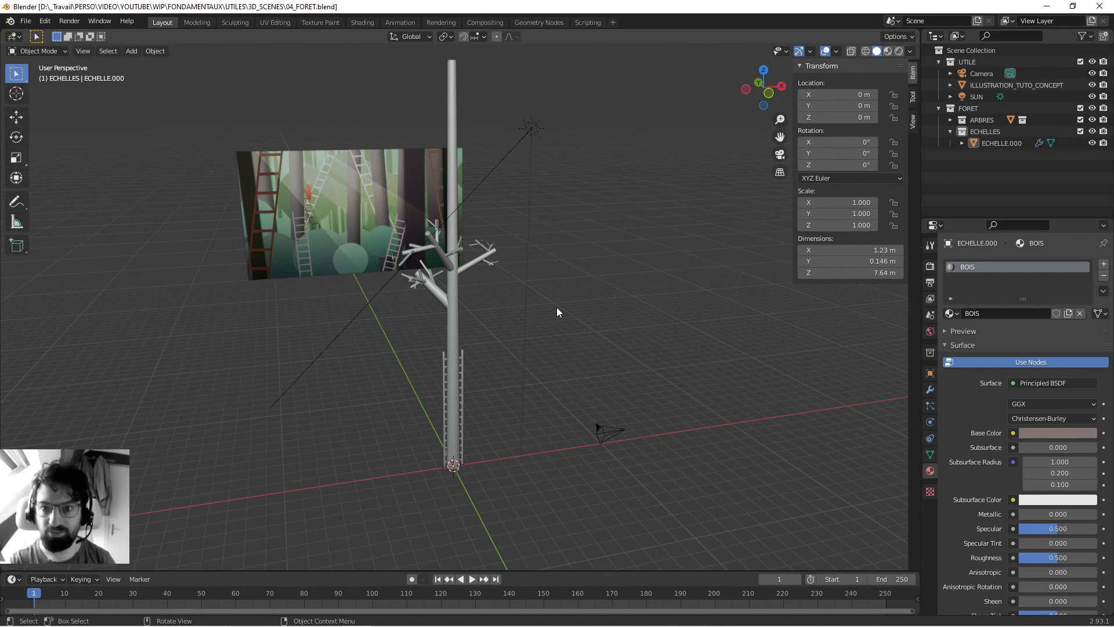
pyautogui.moveTo(506, 260); pyautogui.dragTo(457, 347, button='middle')
pyautogui.hotkey('ctrl', 's')
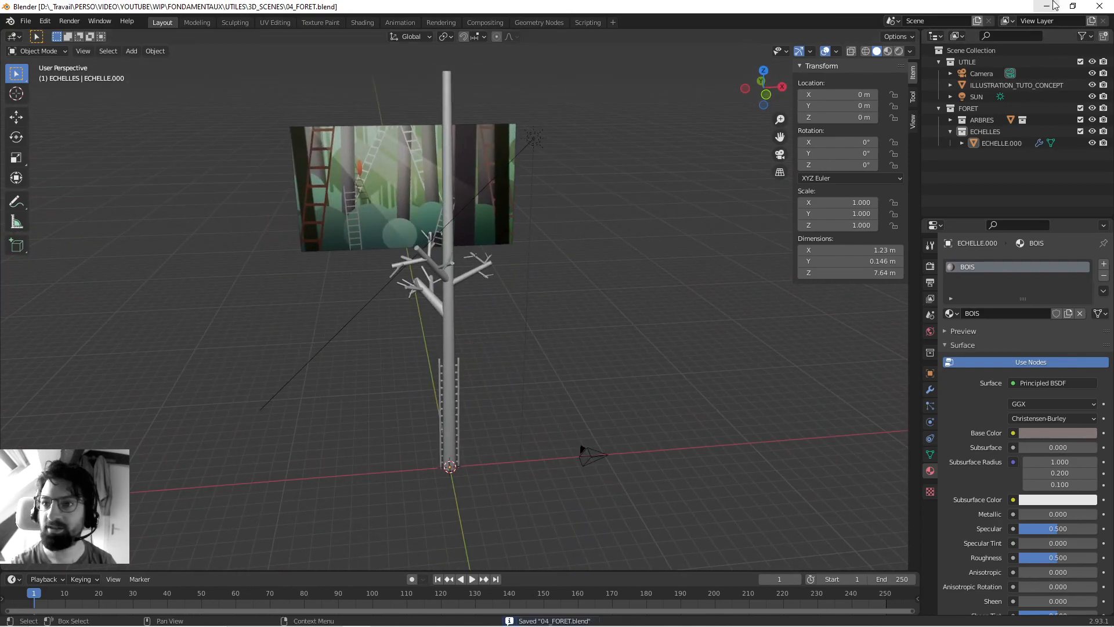